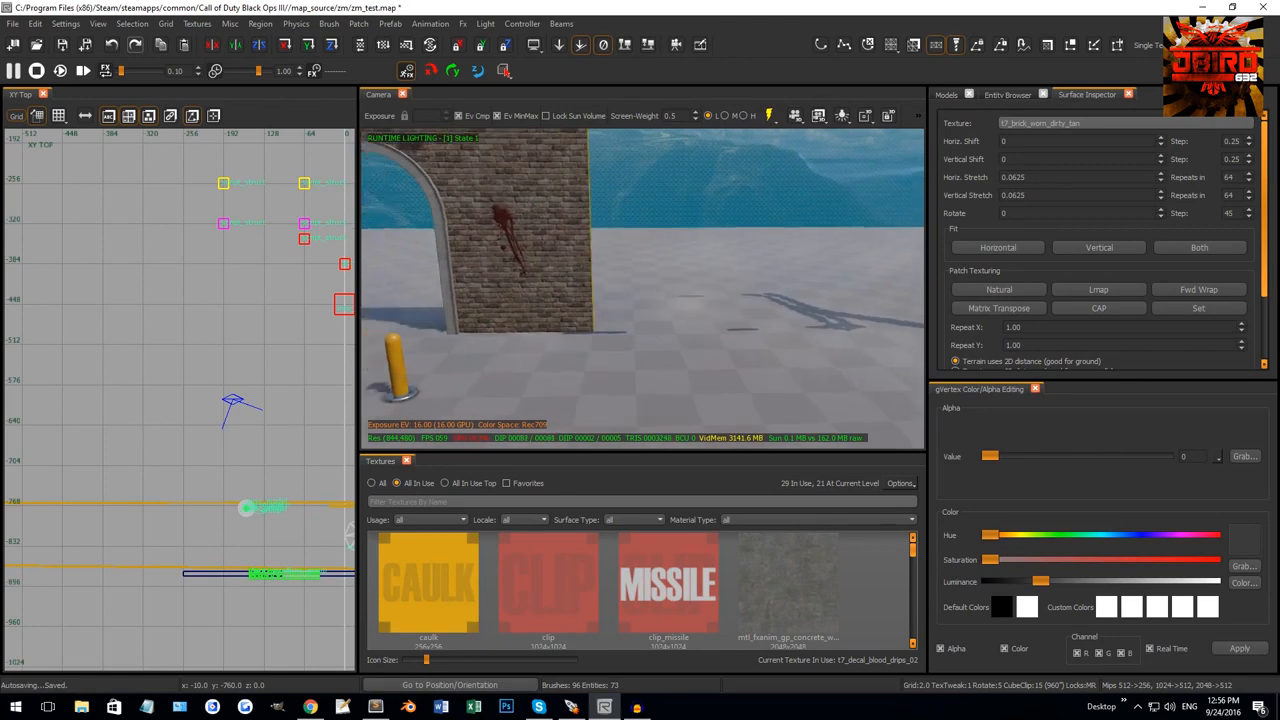
Draw a 144 × 144 brick block brush on the open floor beside the arch in the Top view.
{"action": "right_click_drag", "start_coordinate": [558, 224], "coordinate": [651, 260]}
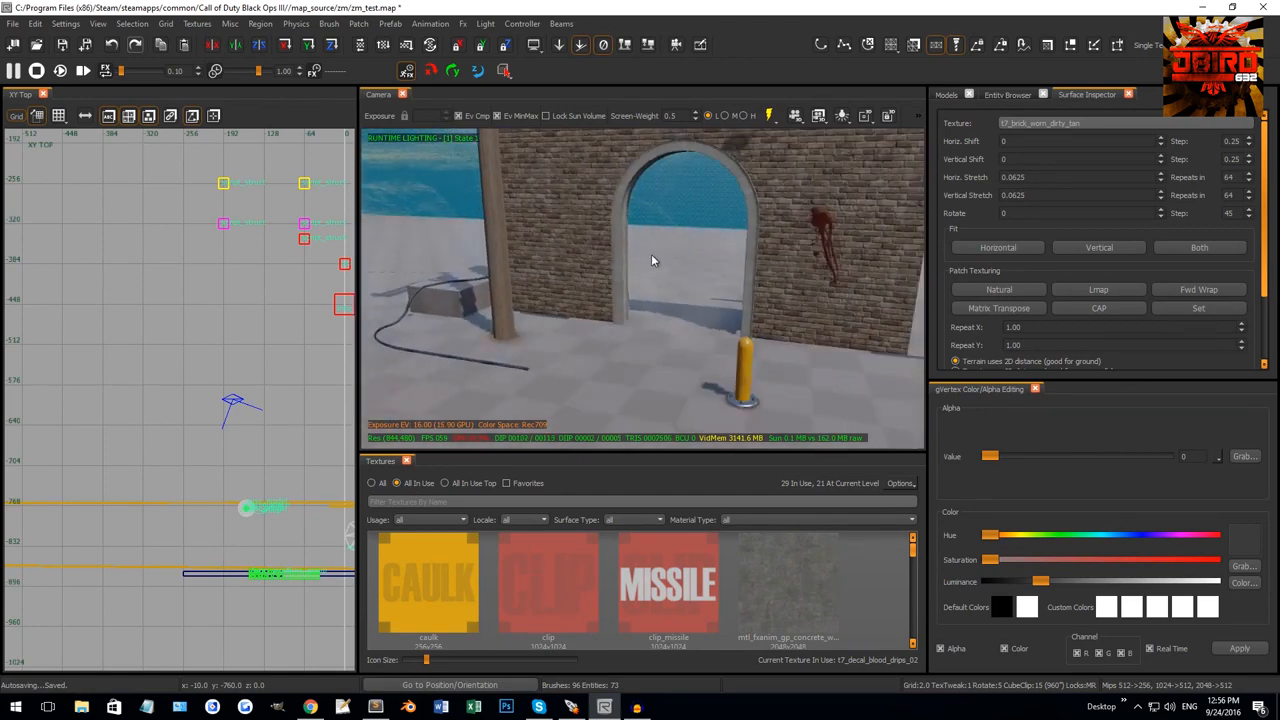
{"action": "right_click_drag", "start_coordinate": [799, 216], "coordinate": [660, 164]}
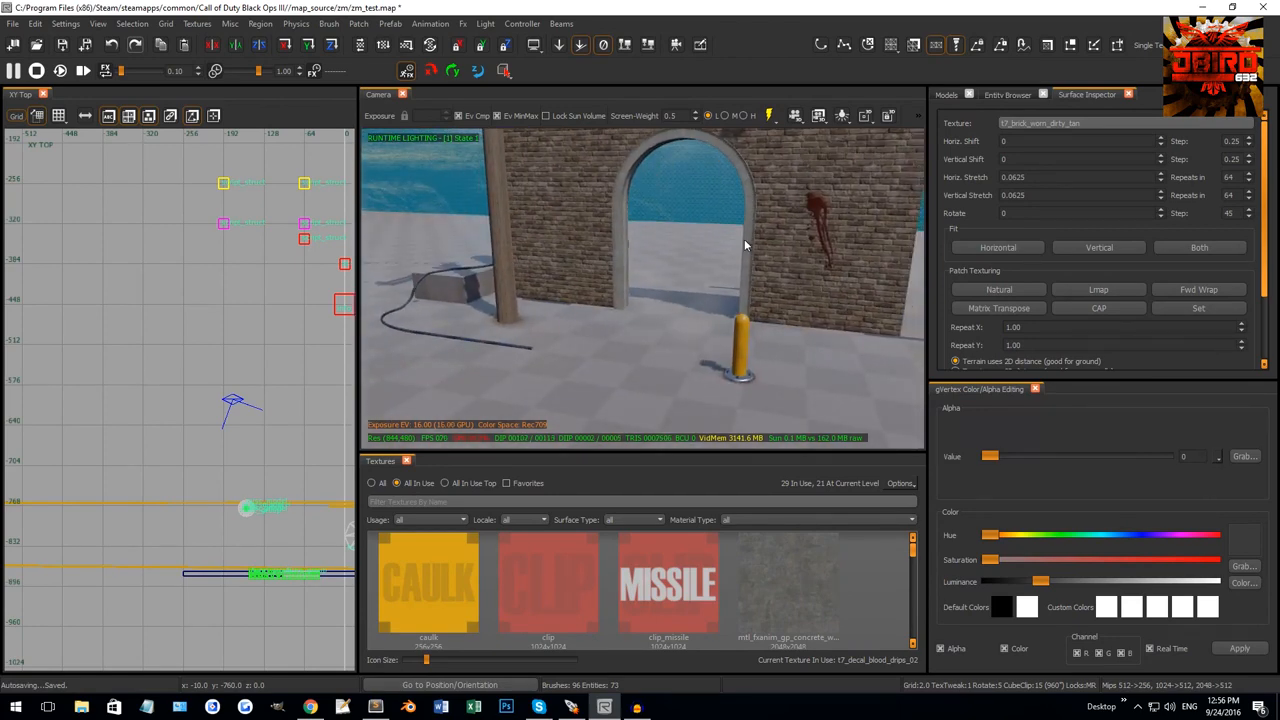
{"action": "right_click_drag", "start_coordinate": [640, 250], "coordinate": [705, 250]}
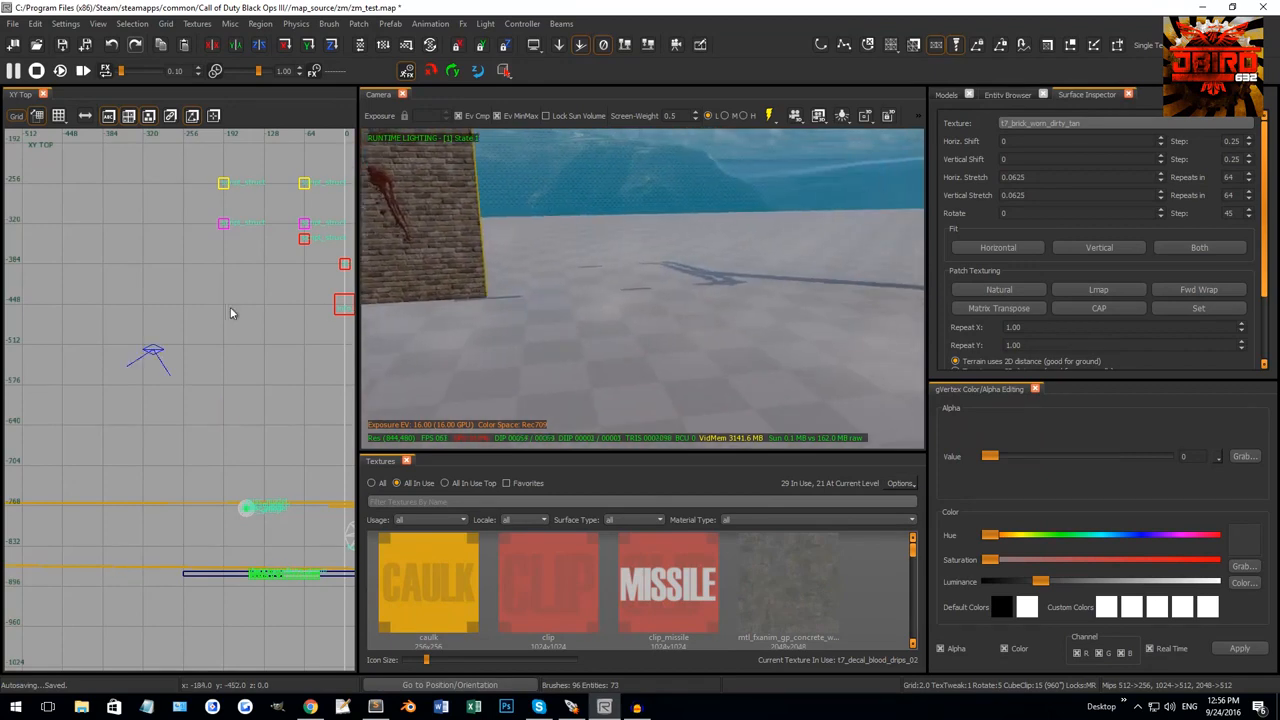
{"action": "scroll", "coordinate": [238, 293], "scroll_direction": "down", "scroll_amount": 5}
{"action": "scroll", "coordinate": [190, 350], "scroll_direction": "up", "scroll_amount": 5}
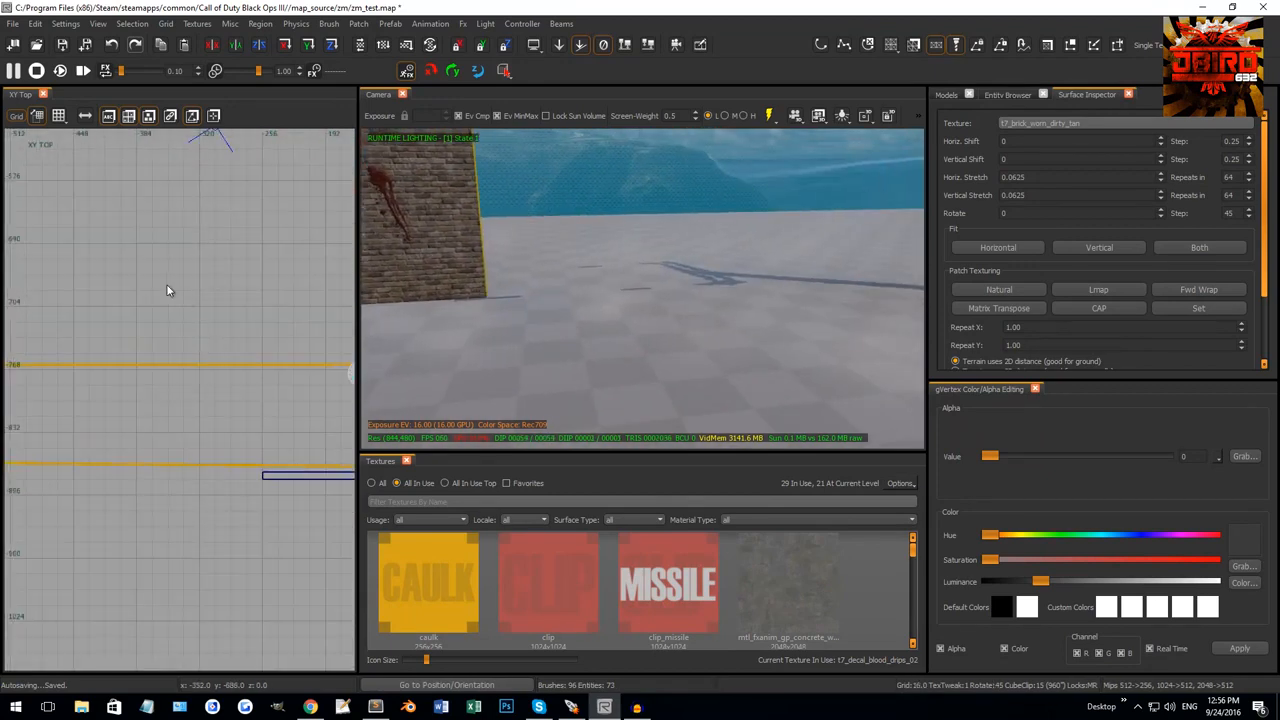
{"action": "mouse_move", "coordinate": [168, 290]}
{"action": "left_mouse_down"}
{"action": "mouse_move", "coordinate": [286, 429]}
{"action": "mouse_move", "coordinate": [314, 432]}
{"action": "left_mouse_up"}
{"action": "right_click_drag", "start_coordinate": [316, 429], "coordinate": [293, 436]}
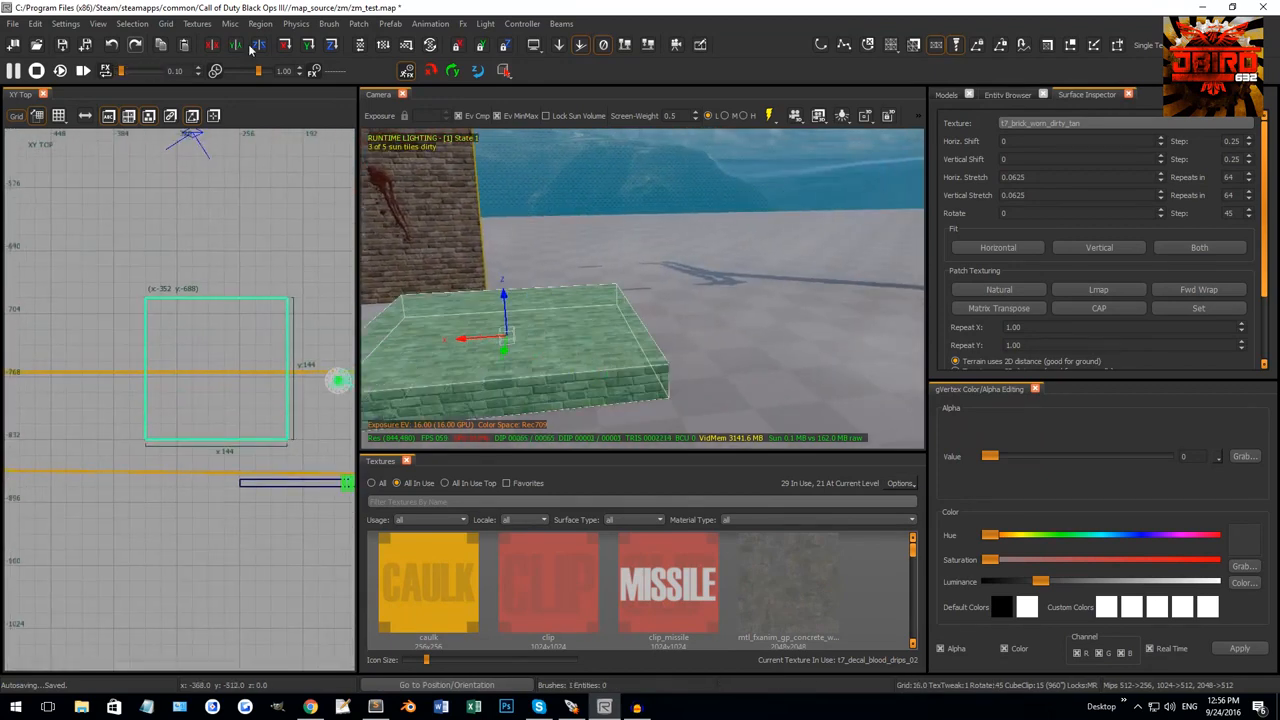
Turn the block into a Simple Curve Patch, keeping width and height at 3.
{"action": "left_click", "coordinate": [358, 23]}
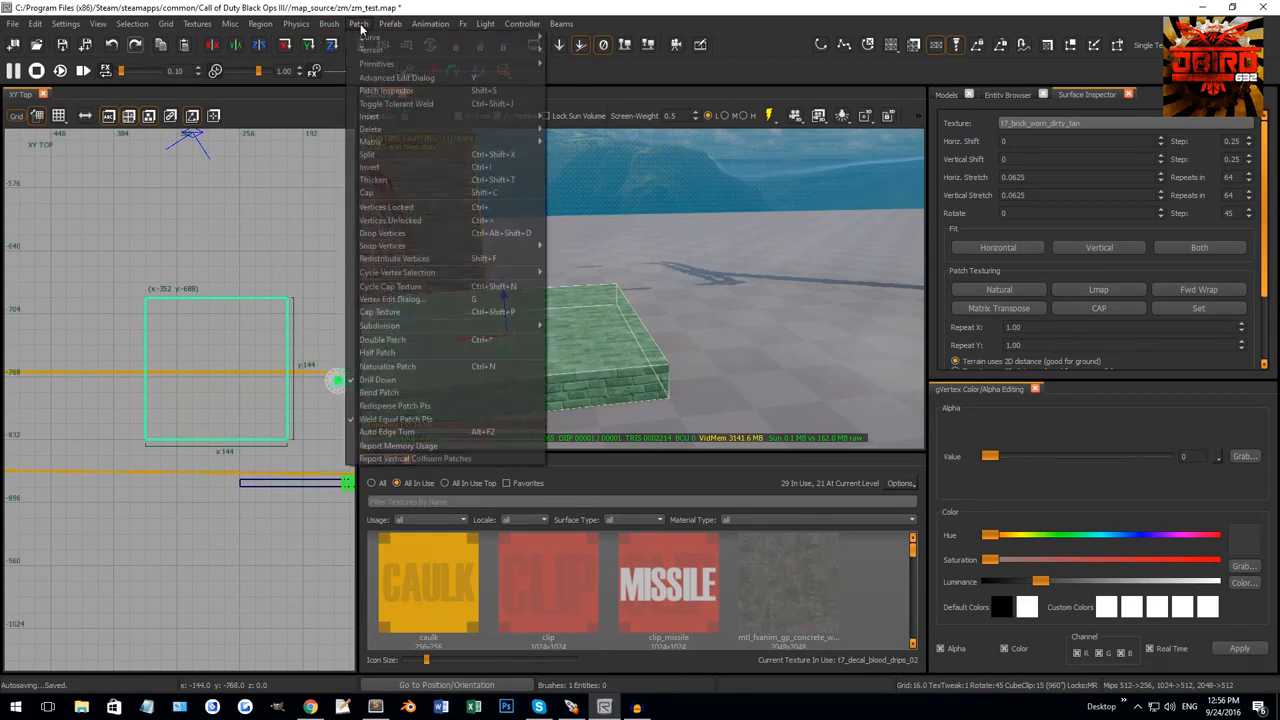
{"action": "mouse_move", "coordinate": [490, 38]}
{"action": "left_click", "coordinate": [590, 38]}
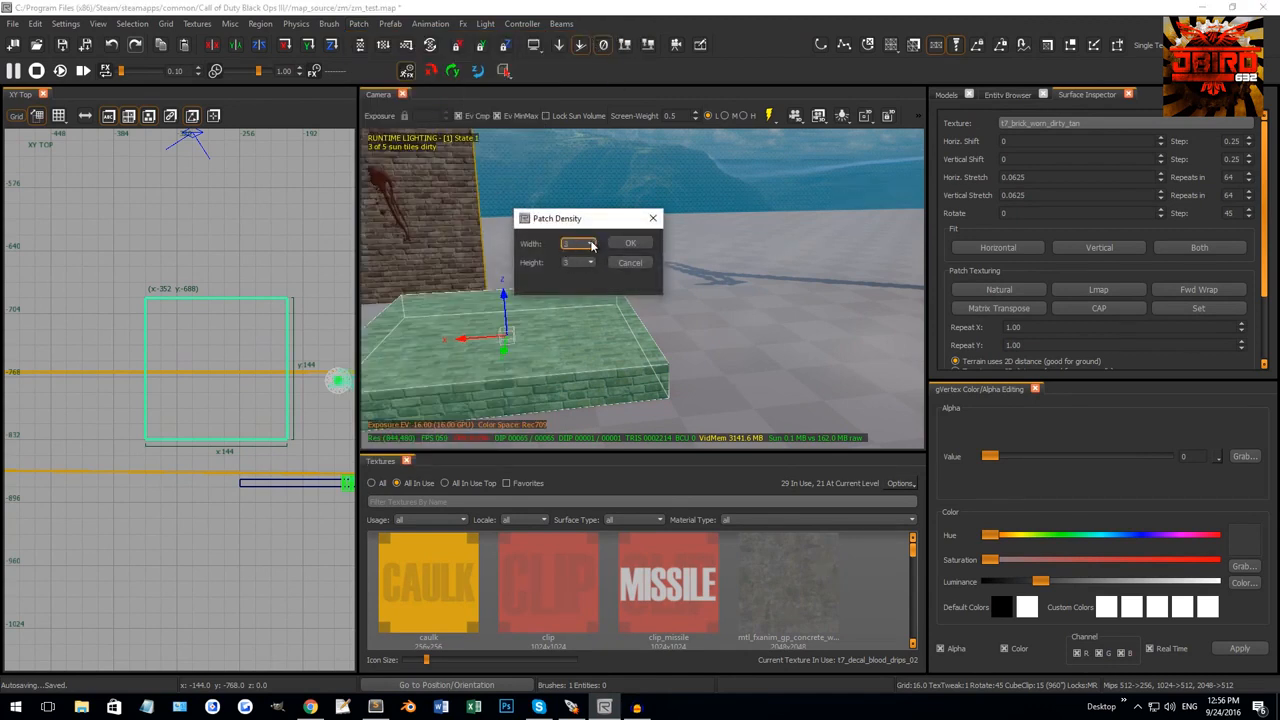
{"action": "left_click", "coordinate": [644, 249]}
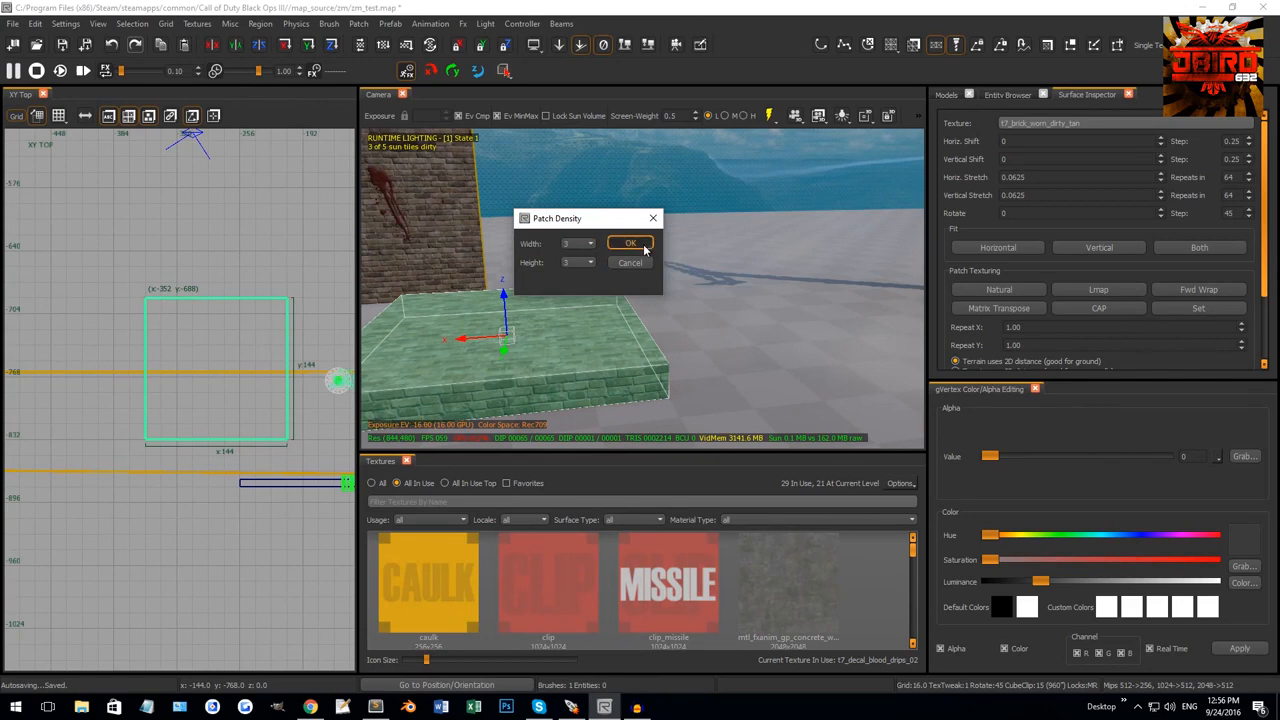
Shift the flat patch 48 units along X and switch to vertex editing.
{"action": "mouse_move", "coordinate": [624, 304]}
{"action": "right_mouse_down"}
{"action": "mouse_move", "coordinate": [649, 337]}
{"action": "mouse_move", "coordinate": [630, 323]}
{"action": "mouse_move", "coordinate": [646, 291]}
{"action": "right_mouse_up"}
{"action": "left_click_drag", "start_coordinate": [703, 256], "coordinate": [776, 248]}
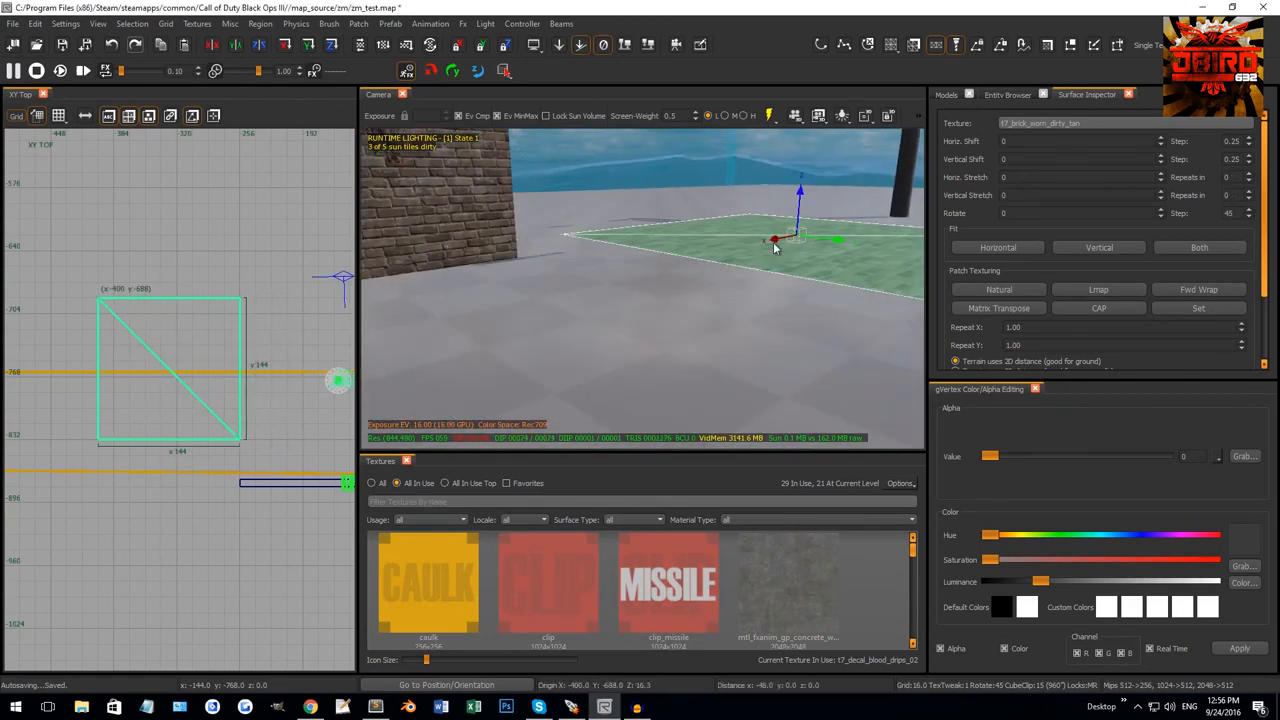
{"action": "right_click_drag", "start_coordinate": [774, 244], "coordinate": [701, 273]}
{"action": "scroll", "coordinate": [228, 364], "scroll_direction": "up", "scroll_amount": 2}
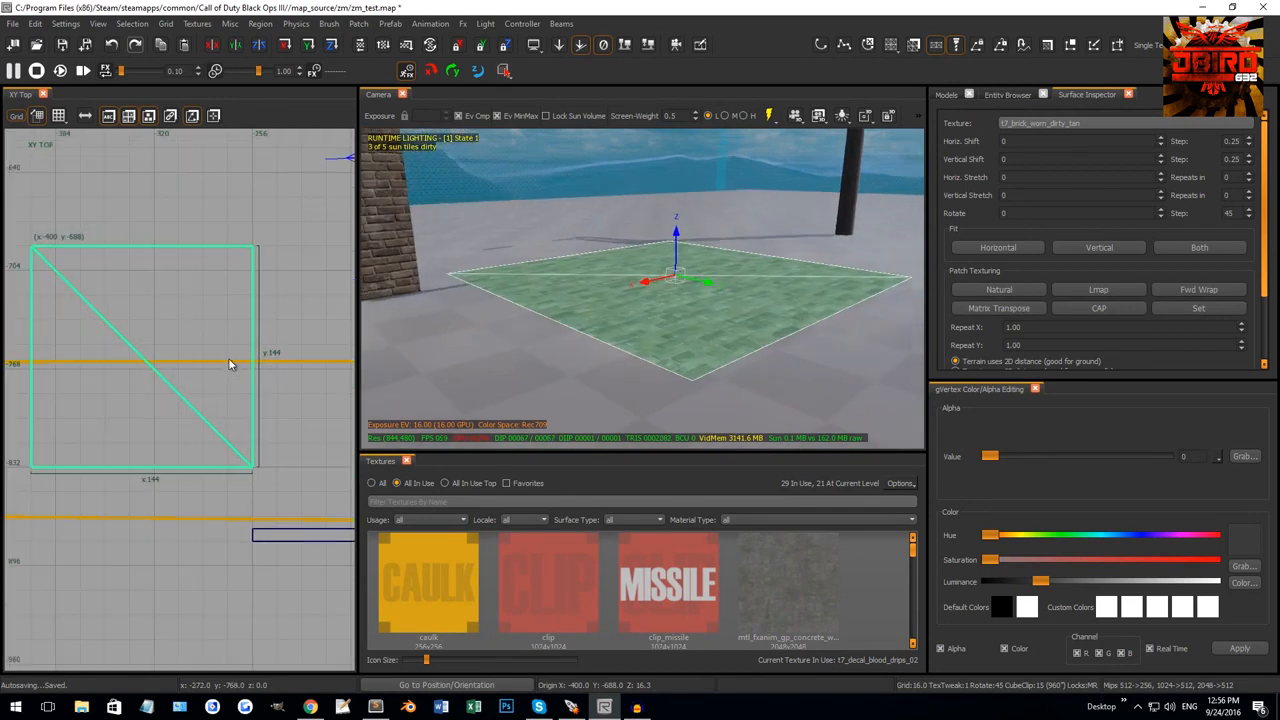
{"action": "key", "text": "v"}
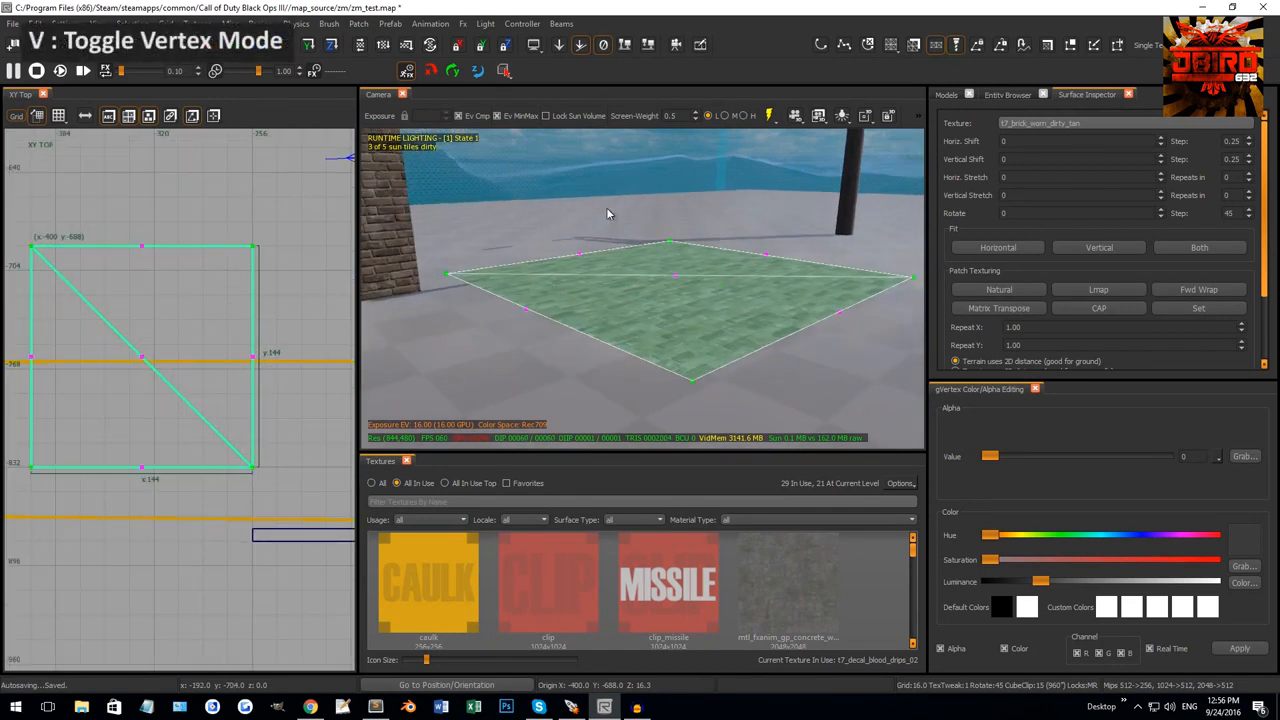
Select the patch's corner vertices and a row of three vertices.
{"action": "right_click_drag", "start_coordinate": [238, 312], "coordinate": [249, 312]}
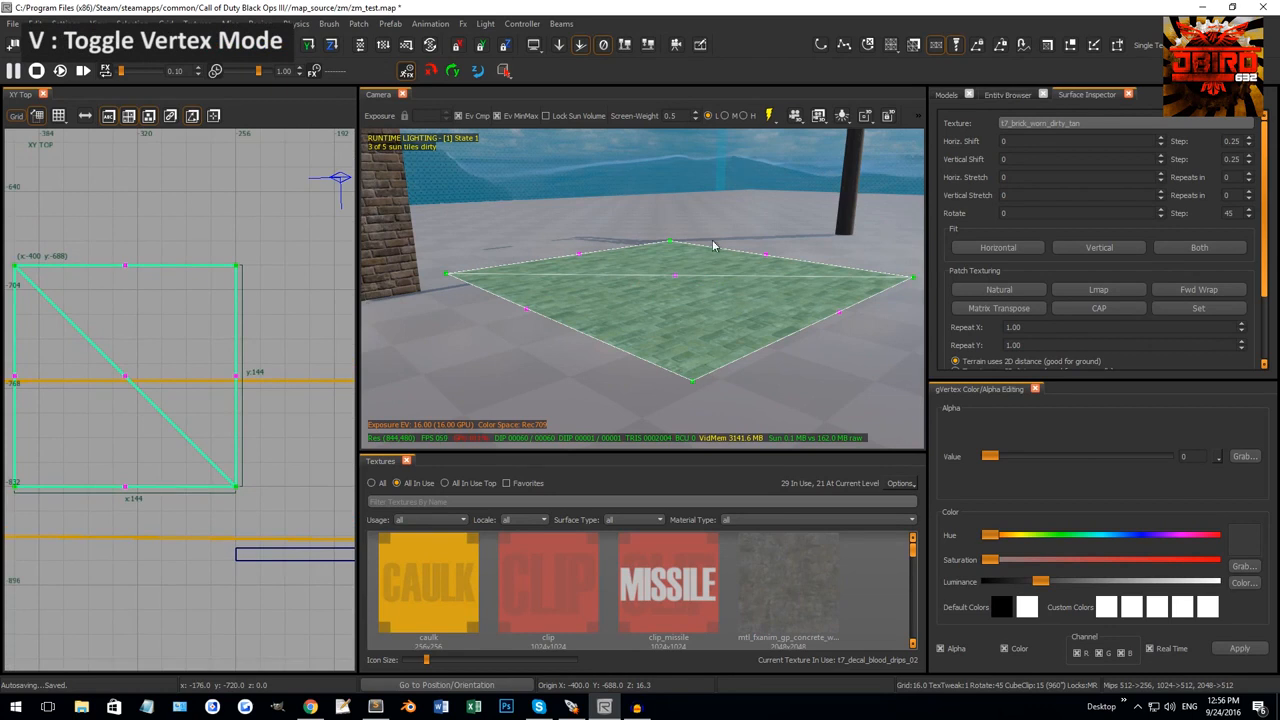
{"action": "right_click_drag", "start_coordinate": [641, 248], "coordinate": [526, 246]}
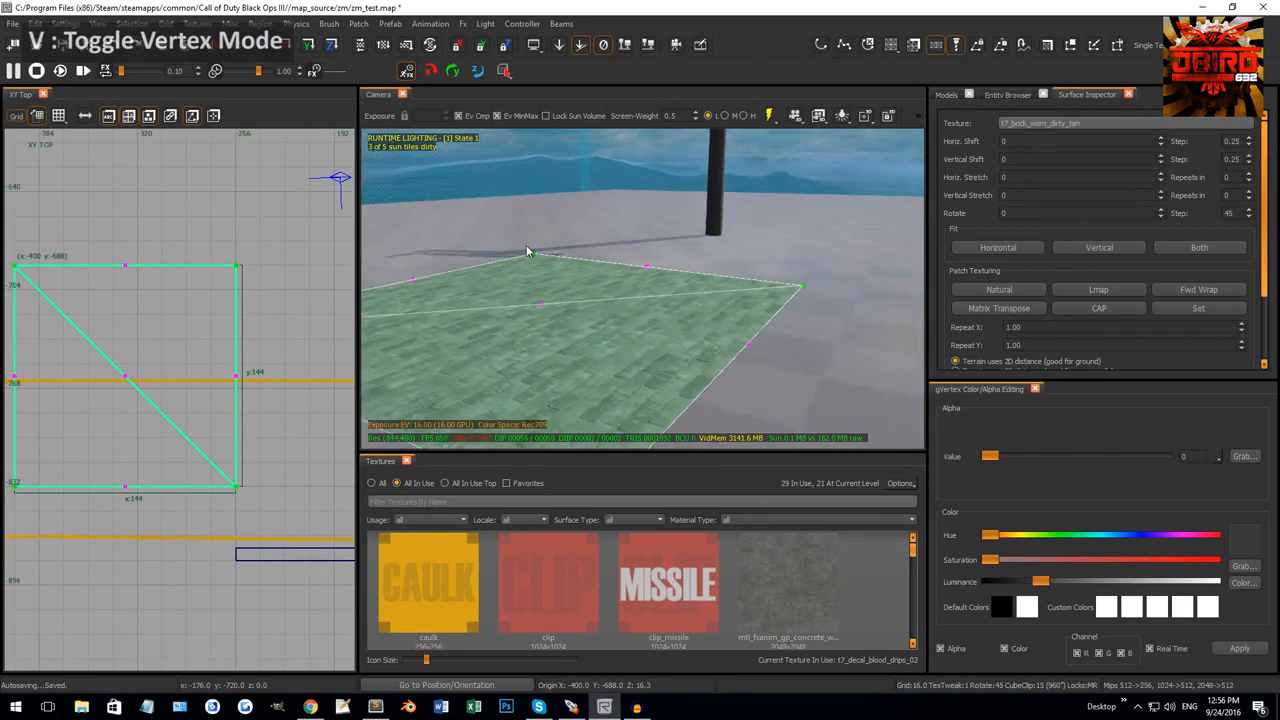
{"action": "left_click_drag", "start_coordinate": [521, 246], "coordinate": [669, 271]}
{"action": "left_click_drag", "start_coordinate": [726, 242], "coordinate": [830, 300]}
{"action": "left_click_drag", "start_coordinate": [610, 241], "coordinate": [905, 395]}
{"action": "left_click_drag", "start_coordinate": [470, 282], "coordinate": [540, 240]}
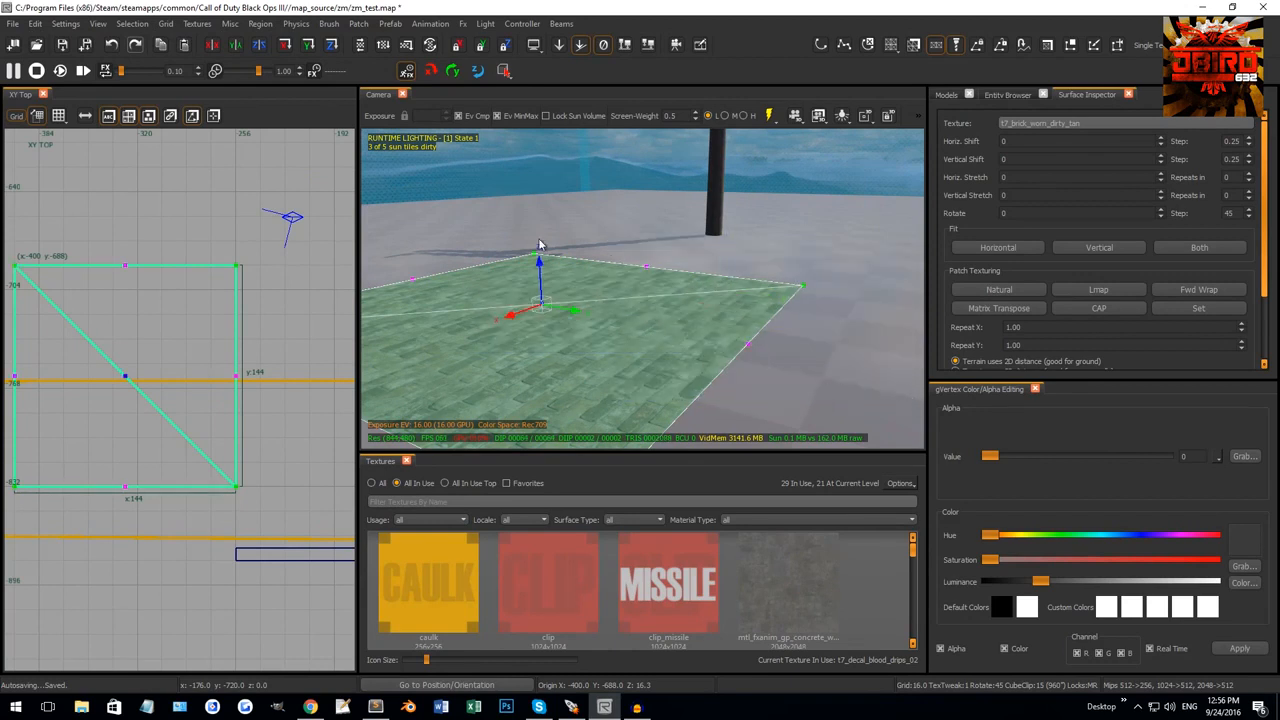
Drag the bottom-left vertex and the bottom vertex row to skew the patch.
{"action": "scroll", "coordinate": [240, 320], "scroll_direction": "down", "scroll_amount": 2}
{"action": "scroll", "coordinate": [177, 391], "scroll_direction": "up", "scroll_amount": 3}
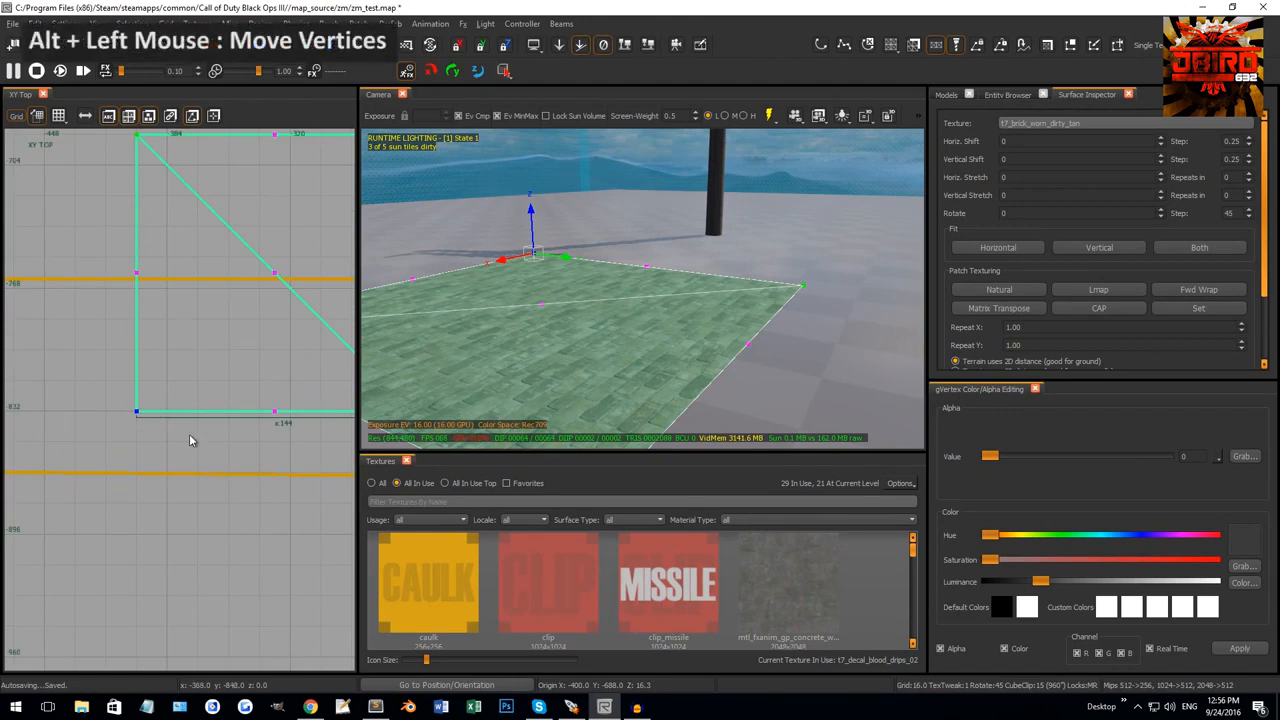
{"action": "mouse_move", "coordinate": [180, 440]}
{"action": "left_mouse_down", "text": "alt"}
{"action": "mouse_move", "coordinate": [213, 392]}
{"action": "mouse_move", "coordinate": [108, 446]}
{"action": "mouse_move", "coordinate": [86, 429]}
{"action": "mouse_move", "coordinate": [181, 383]}
{"action": "mouse_move", "coordinate": [176, 435]}
{"action": "left_mouse_up", "text": "alt"}
{"action": "scroll", "coordinate": [176, 430], "scroll_direction": "down", "scroll_amount": 5}
{"action": "right_click_drag", "start_coordinate": [177, 423], "coordinate": [162, 427]}
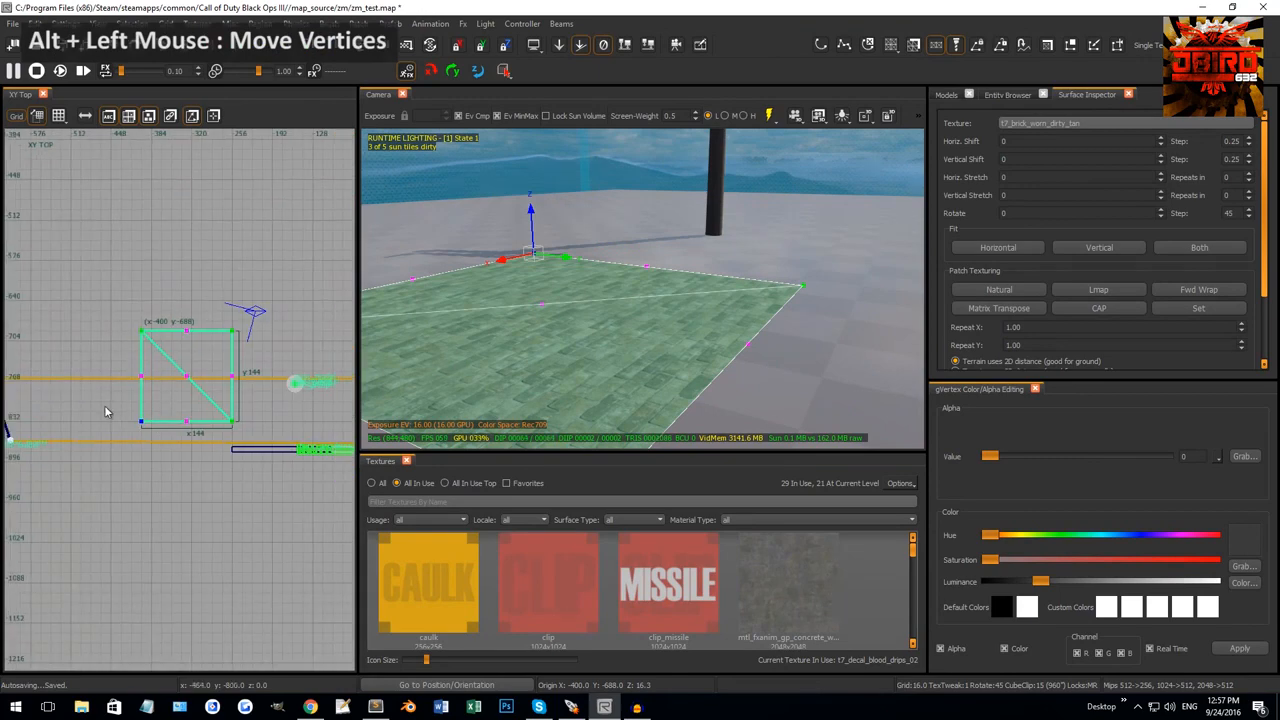
{"action": "left_click_drag", "start_coordinate": [105, 406], "coordinate": [178, 462]}
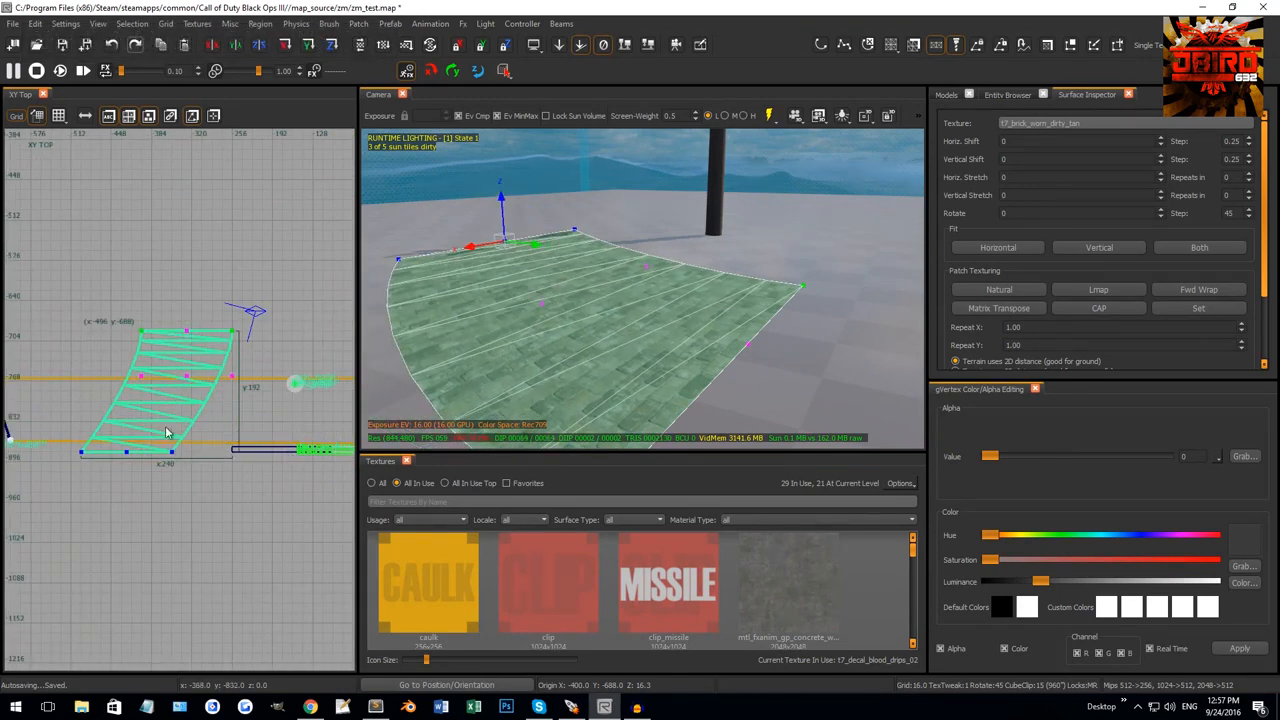
Rotate the selected vertices 45°, select the middle row, and set the grid to 2.
{"action": "key", "text": "r"}
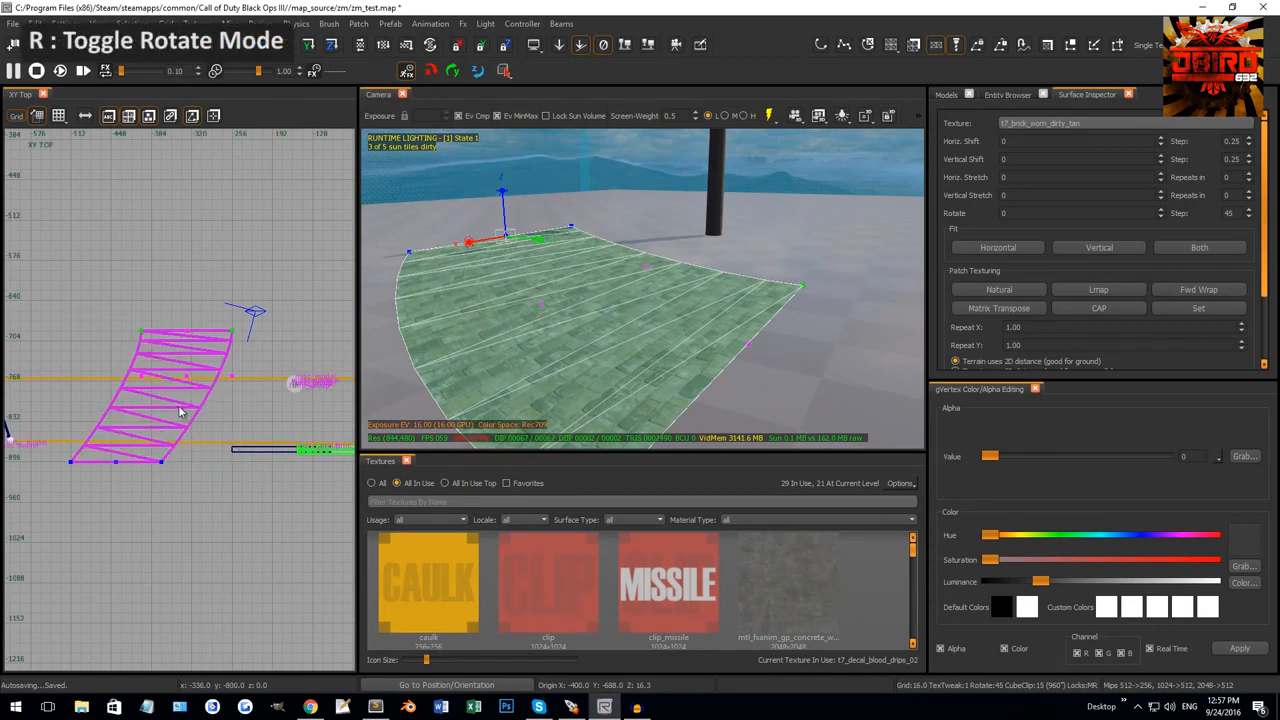
{"action": "left_click_drag", "start_coordinate": [180, 410], "coordinate": [183, 420]}
{"action": "key", "text": "r"}
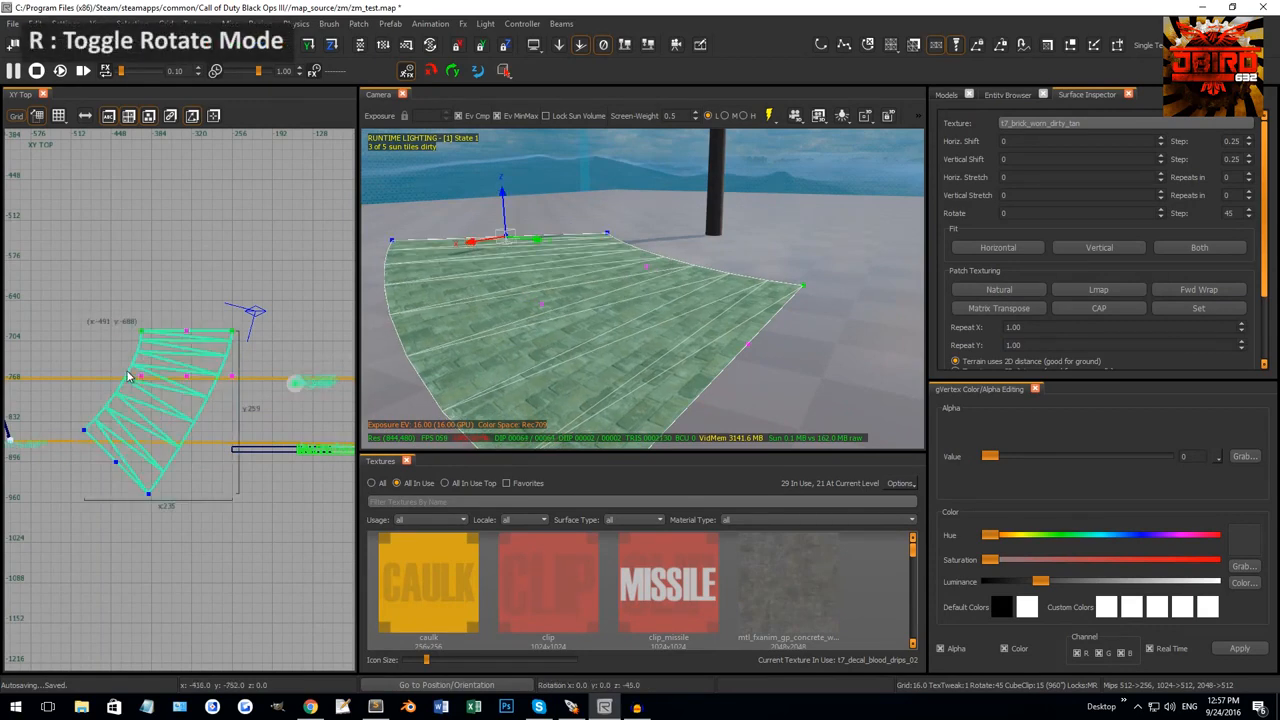
{"action": "left_click_drag", "start_coordinate": [124, 366], "coordinate": [230, 423]}
{"action": "key", "text": "r"}
{"action": "key", "text": "2"}
{"action": "key", "text": "r"}
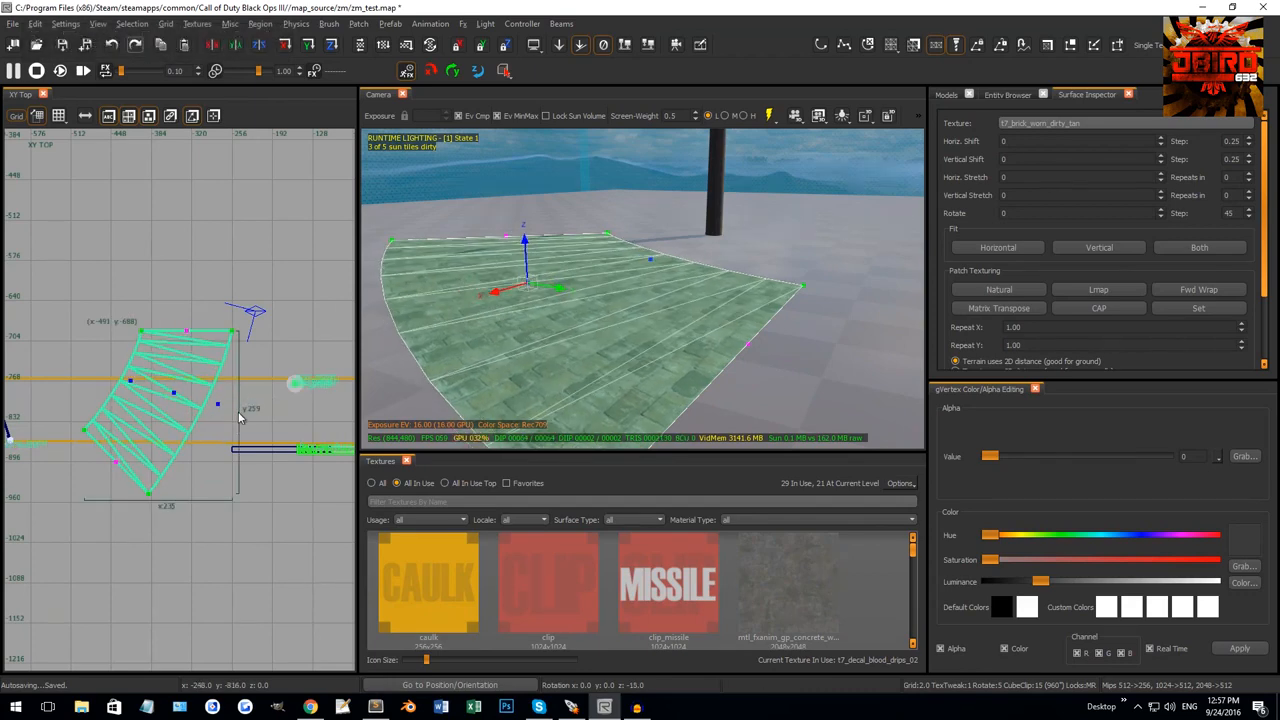
{"action": "key", "text": "Escape"}
{"action": "key", "text": "Escape"}
Pull the right, middle and left vertices outward to round the patch into a fan-shaped arc.
{"action": "right_click_drag", "start_coordinate": [594, 322], "coordinate": [630, 305]}
{"action": "left_click", "coordinate": [631, 308]}
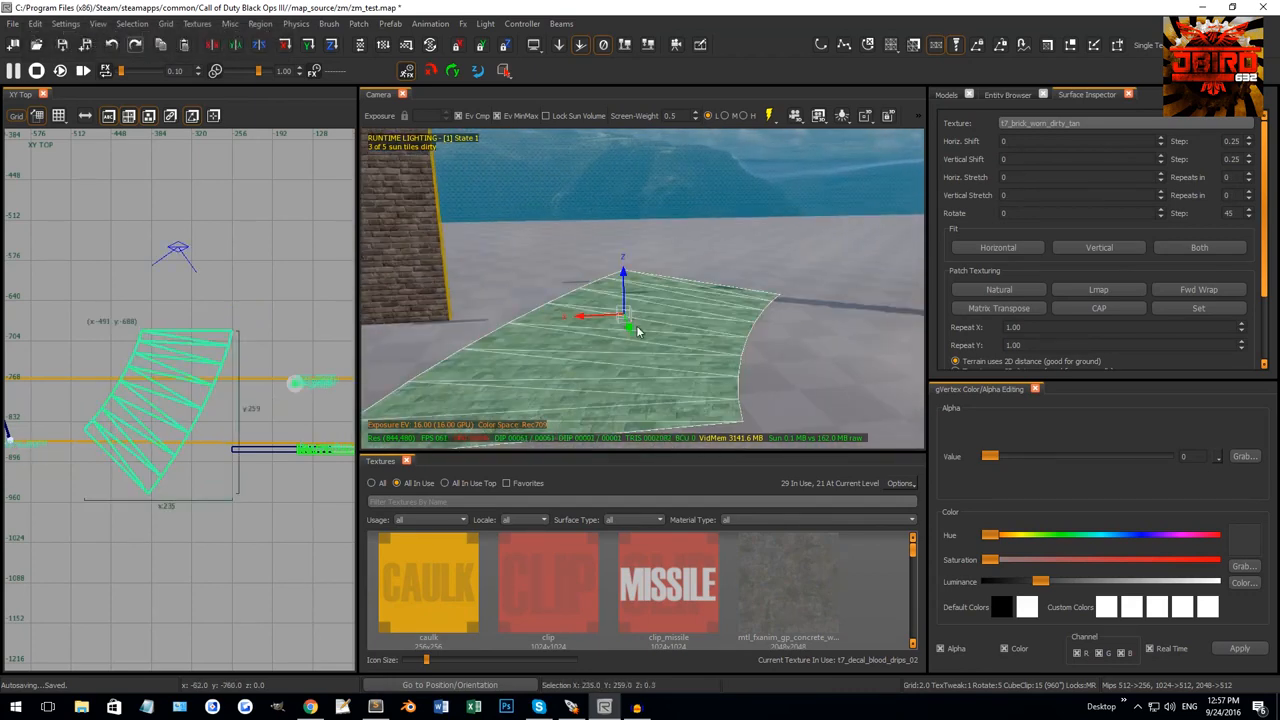
{"action": "key", "text": "v"}
{"action": "left_click_drag", "start_coordinate": [207, 391], "coordinate": [240, 445]}
{"action": "left_click_drag", "start_coordinate": [163, 379], "coordinate": [188, 404]}
{"action": "left_click_drag", "start_coordinate": [188, 404], "coordinate": [197, 418]}
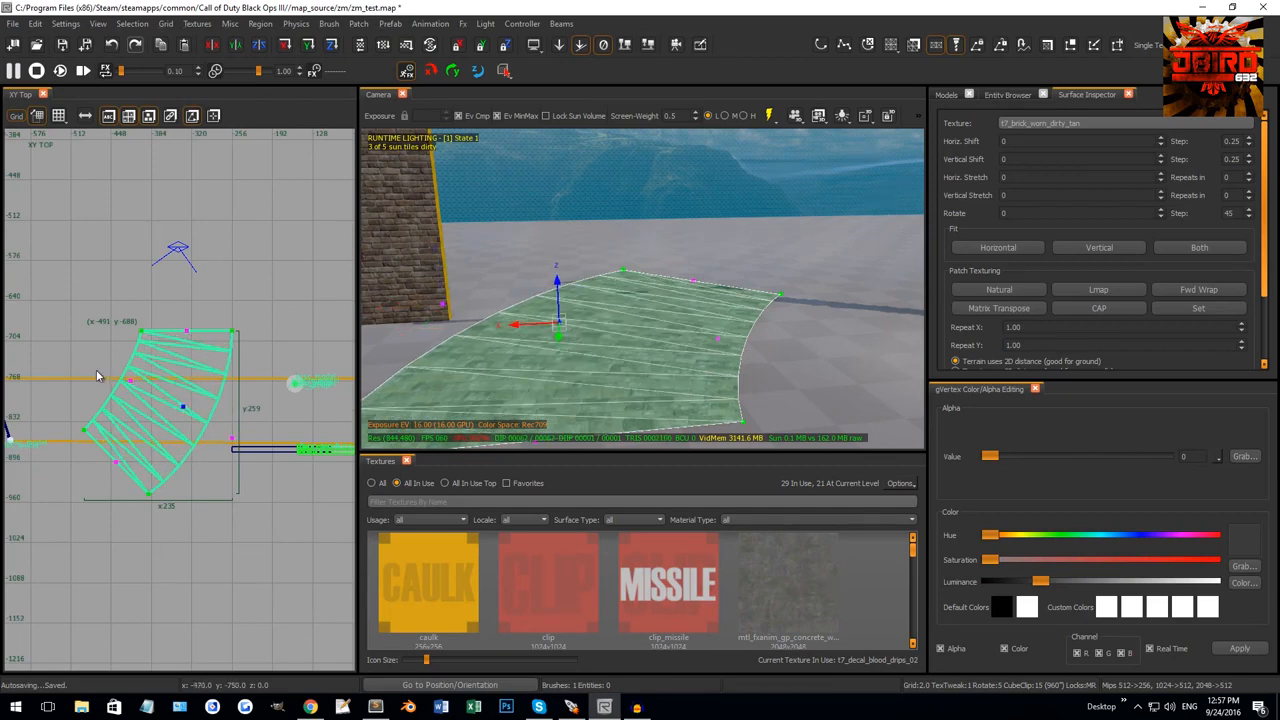
{"action": "left_click_drag", "start_coordinate": [97, 369], "coordinate": [159, 395]}
{"action": "key", "text": "Escape"}
{"action": "key", "text": "Escape"}
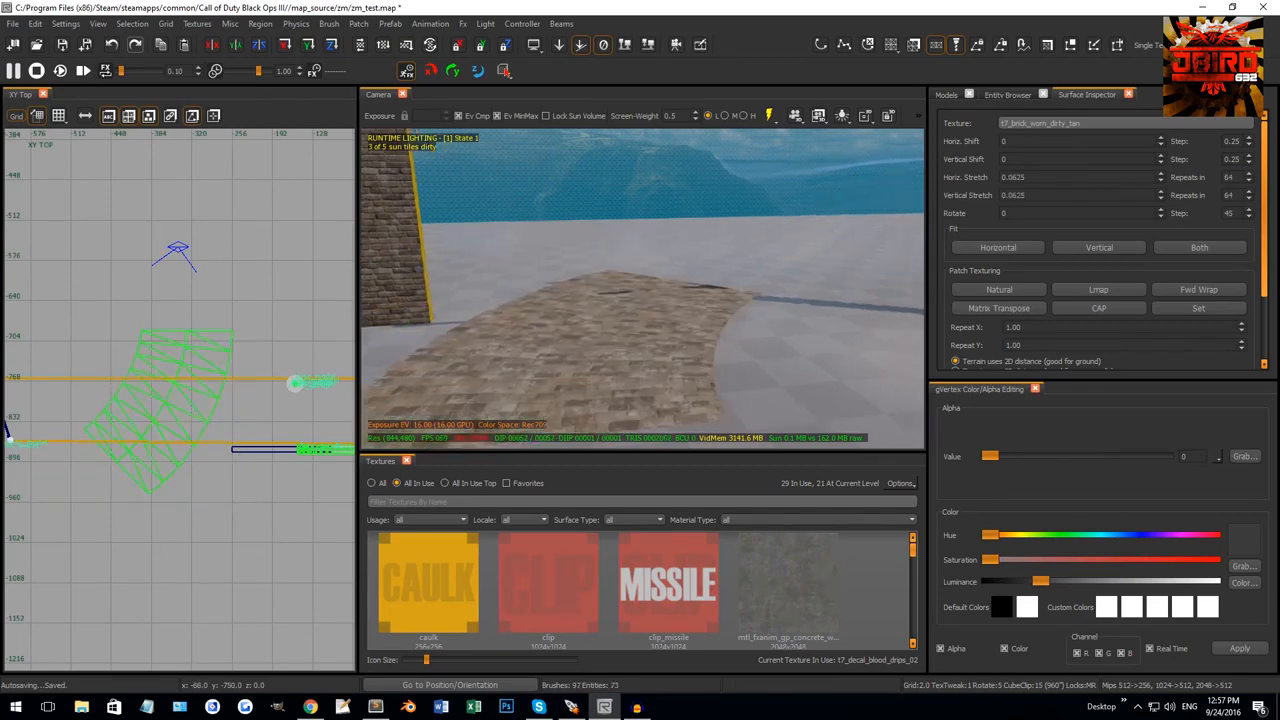
{"action": "mouse_move", "coordinate": [472, 347]}
{"action": "right_mouse_down"}
{"action": "mouse_move", "coordinate": [594, 284]}
{"action": "mouse_move", "coordinate": [674, 299]}
{"action": "mouse_move", "coordinate": [686, 320]}
{"action": "mouse_move", "coordinate": [700, 304]}
{"action": "mouse_move", "coordinate": [702, 340]}
{"action": "mouse_move", "coordinate": [677, 345]}
{"action": "right_mouse_up"}
{"action": "left_click", "coordinate": [594, 282], "text": "shift"}
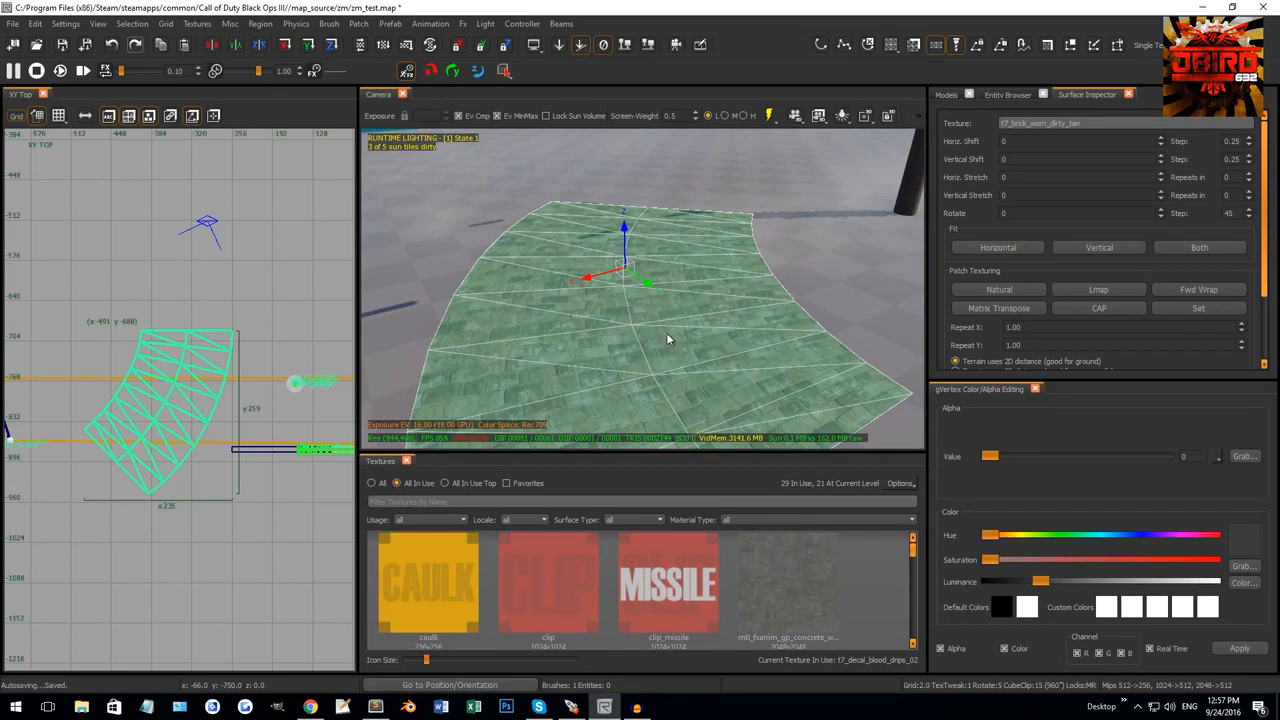
Cycle the patch's vertex count down, up, then down twice with Shift+[ and Shift+].
{"action": "key", "text": "shift+bracketleft"}
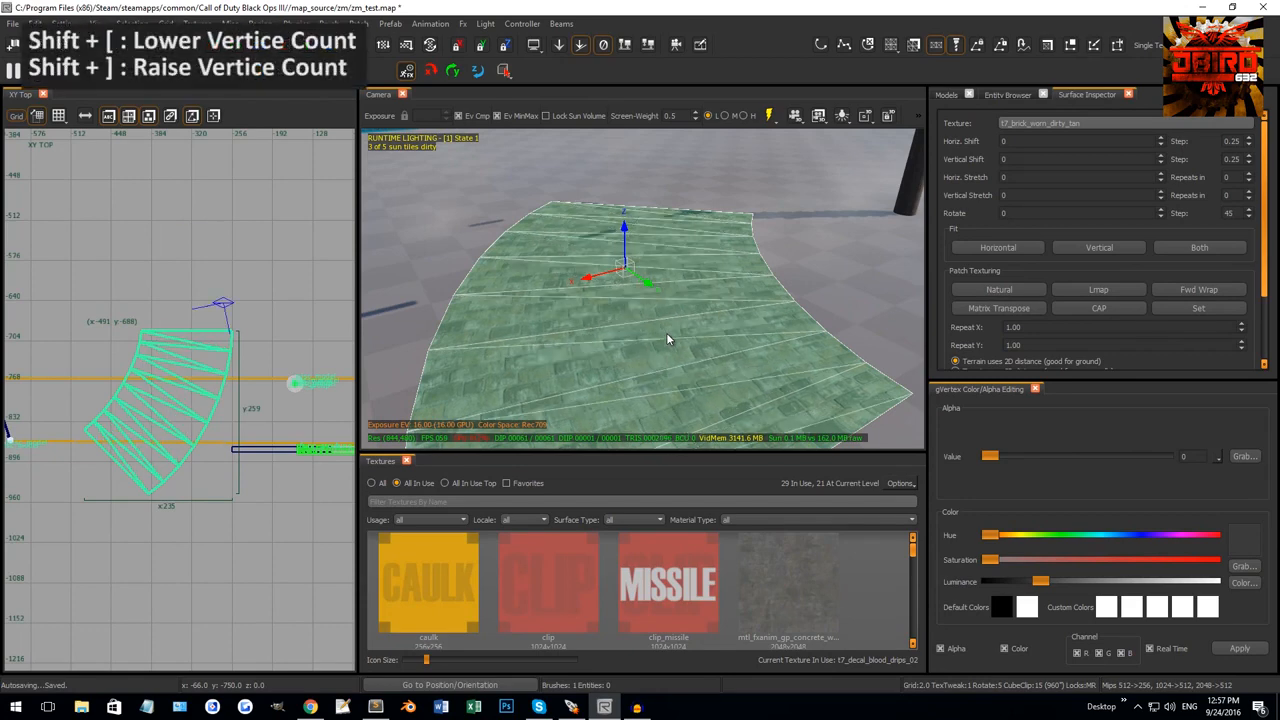
{"action": "key", "text": "shift+bracketright"}
{"action": "key", "text": "shift+bracketright"}
{"action": "key", "text": "shift+bracketright"}
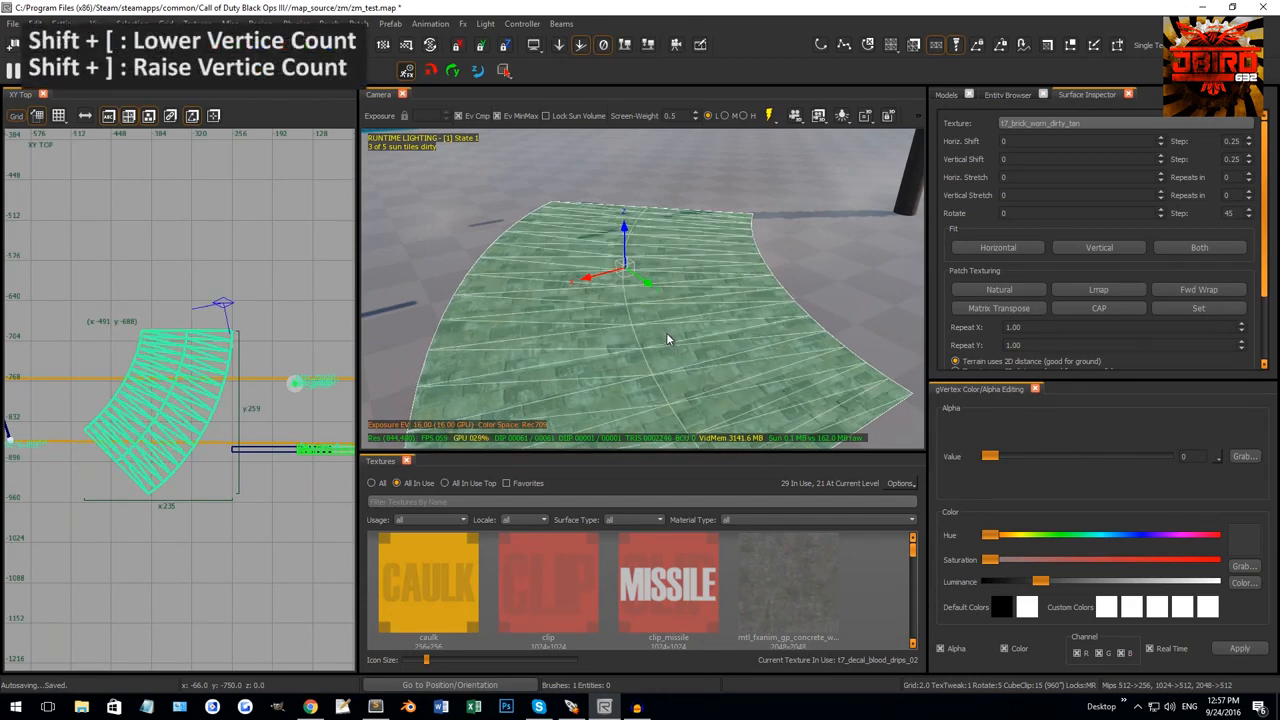
{"action": "key", "text": "shift+bracketleft"}
{"action": "key", "text": "shift+bracketleft"}
{"action": "key", "text": "shift+bracketleft"}
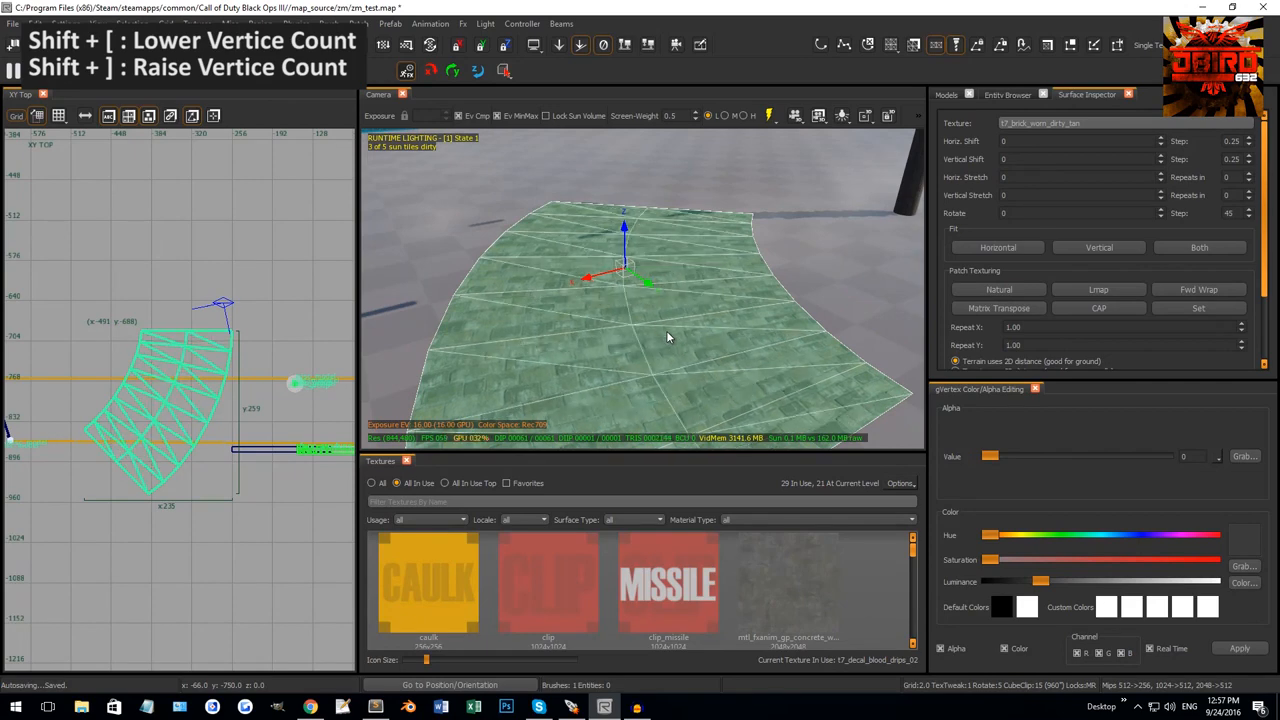
{"action": "key", "text": "shift+bracketleft"}
Reselect the curved brick patch and delete it.
{"action": "key", "text": "Escape"}
{"action": "mouse_move", "coordinate": [667, 332]}
{"action": "right_mouse_down"}
{"action": "mouse_move", "coordinate": [560, 332]}
{"action": "mouse_move", "coordinate": [682, 283]}
{"action": "mouse_move", "coordinate": [740, 310]}
{"action": "mouse_move", "coordinate": [662, 324]}
{"action": "right_mouse_up"}
{"action": "left_click", "coordinate": [650, 320], "text": "shift"}
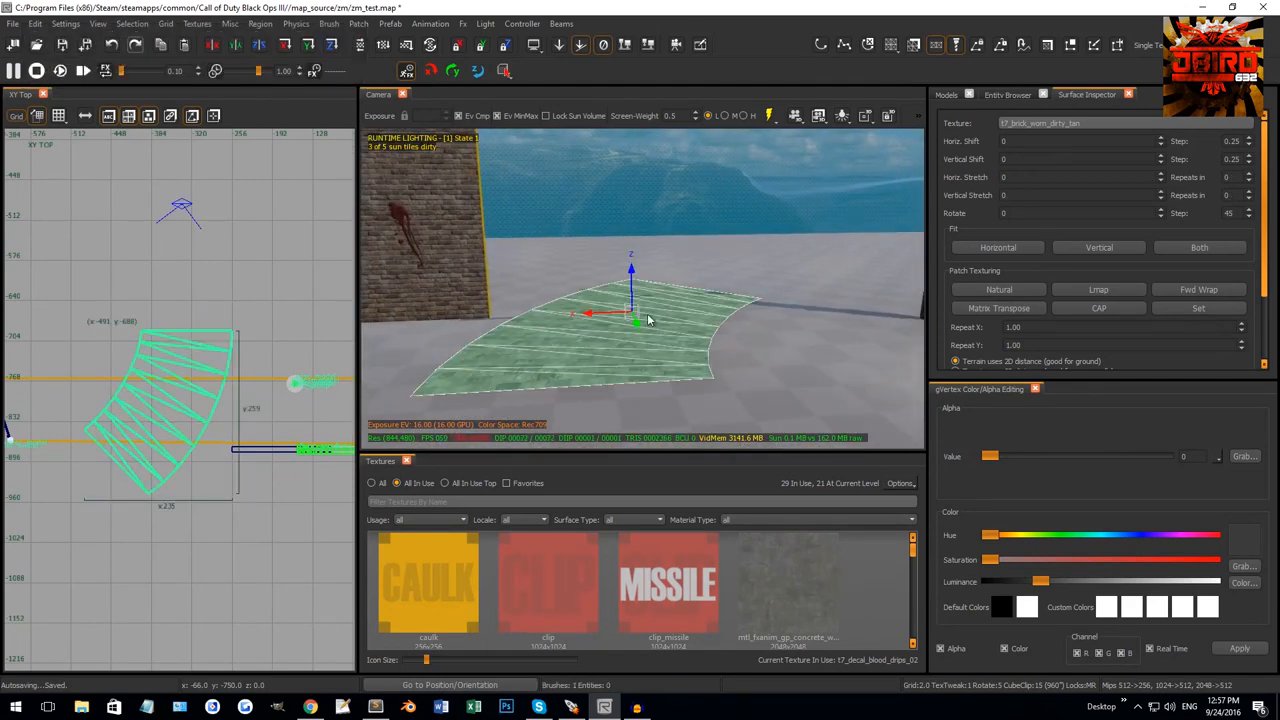
{"action": "key", "text": "Delete"}
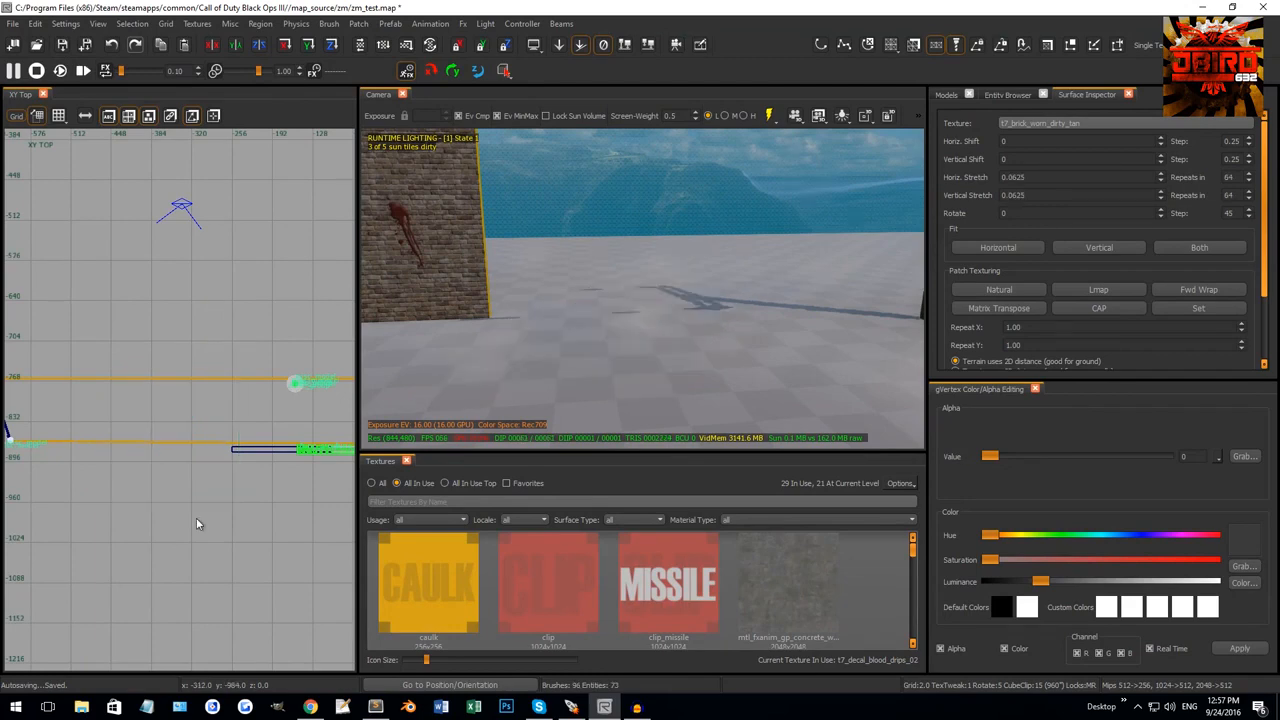
Draw a 252 × 168 ground brush and convert it to a 2 × 2 Simple Terrain Patch.
{"action": "left_click_drag", "start_coordinate": [86, 346], "coordinate": [248, 453]}
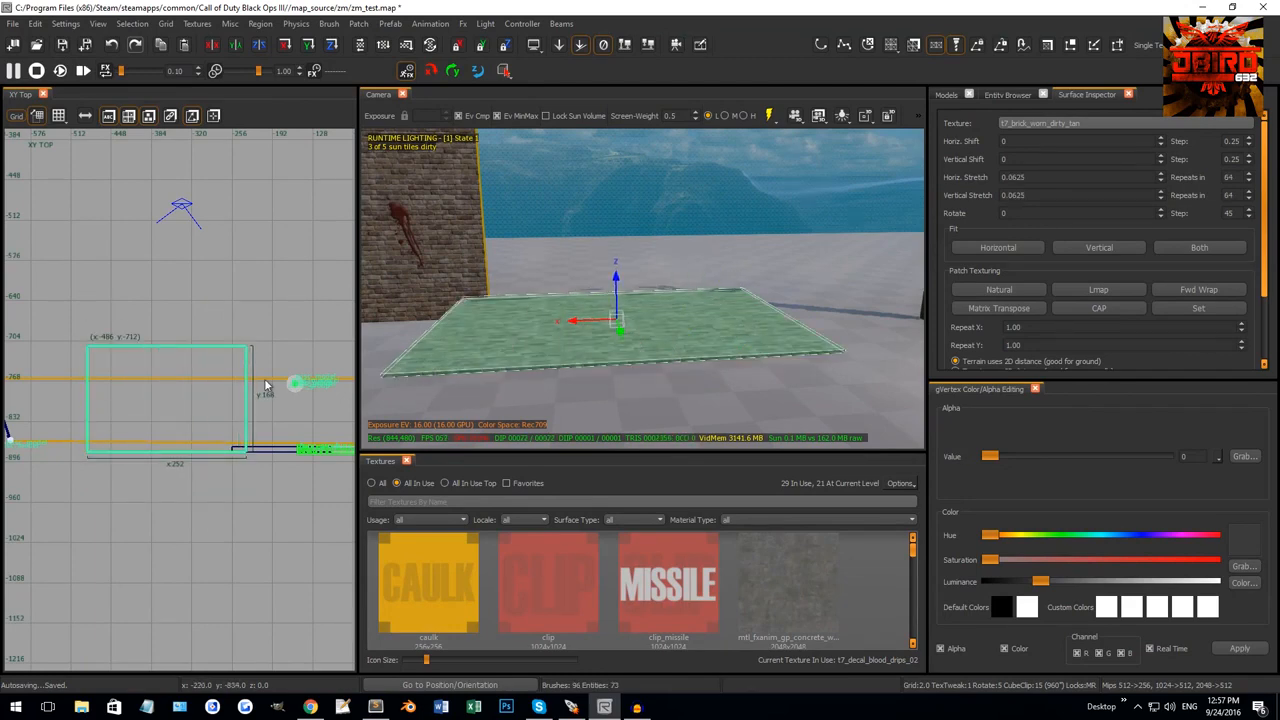
{"action": "left_click", "coordinate": [358, 23]}
{"action": "mouse_move", "coordinate": [500, 48]}
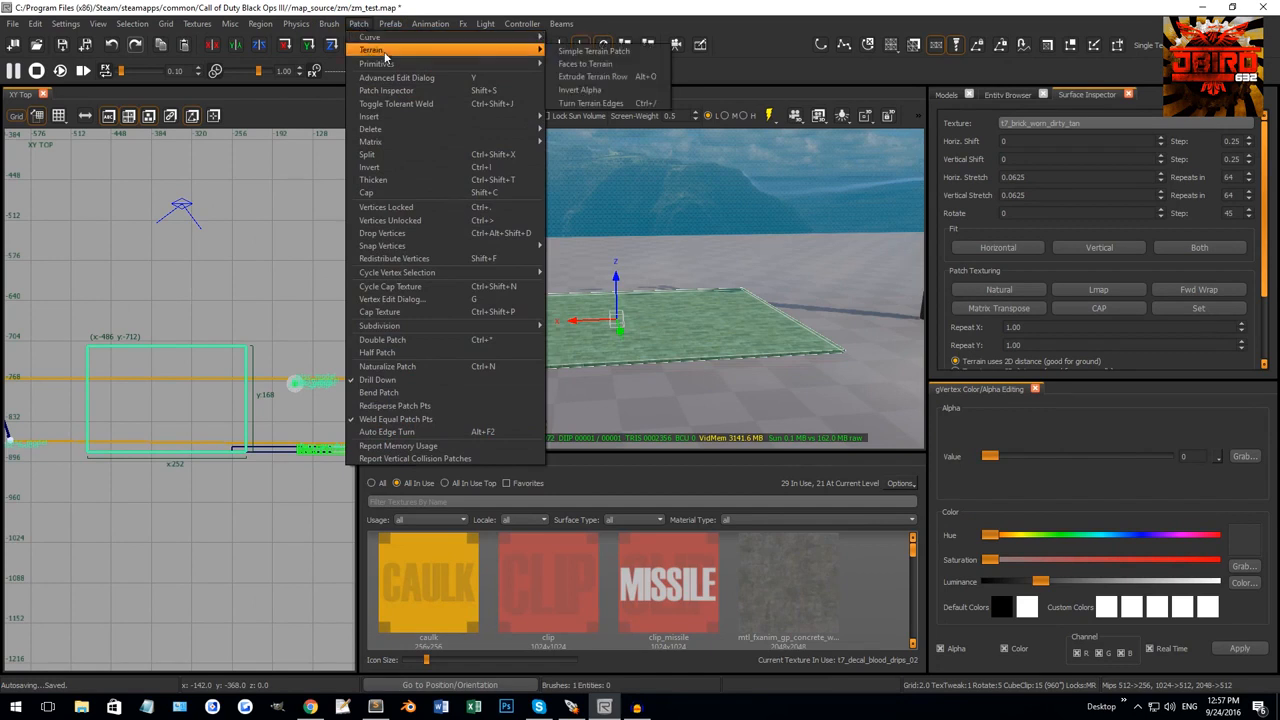
{"action": "left_click", "coordinate": [565, 47]}
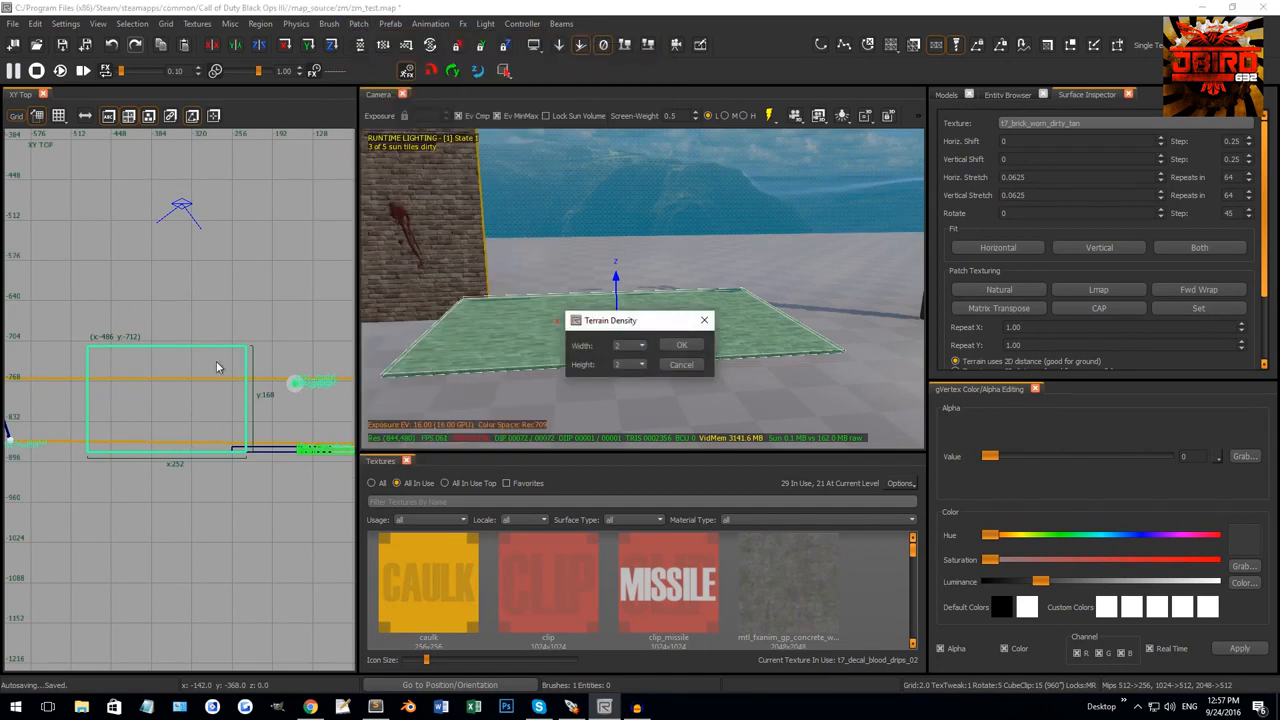
{"action": "left_click", "coordinate": [681, 345]}
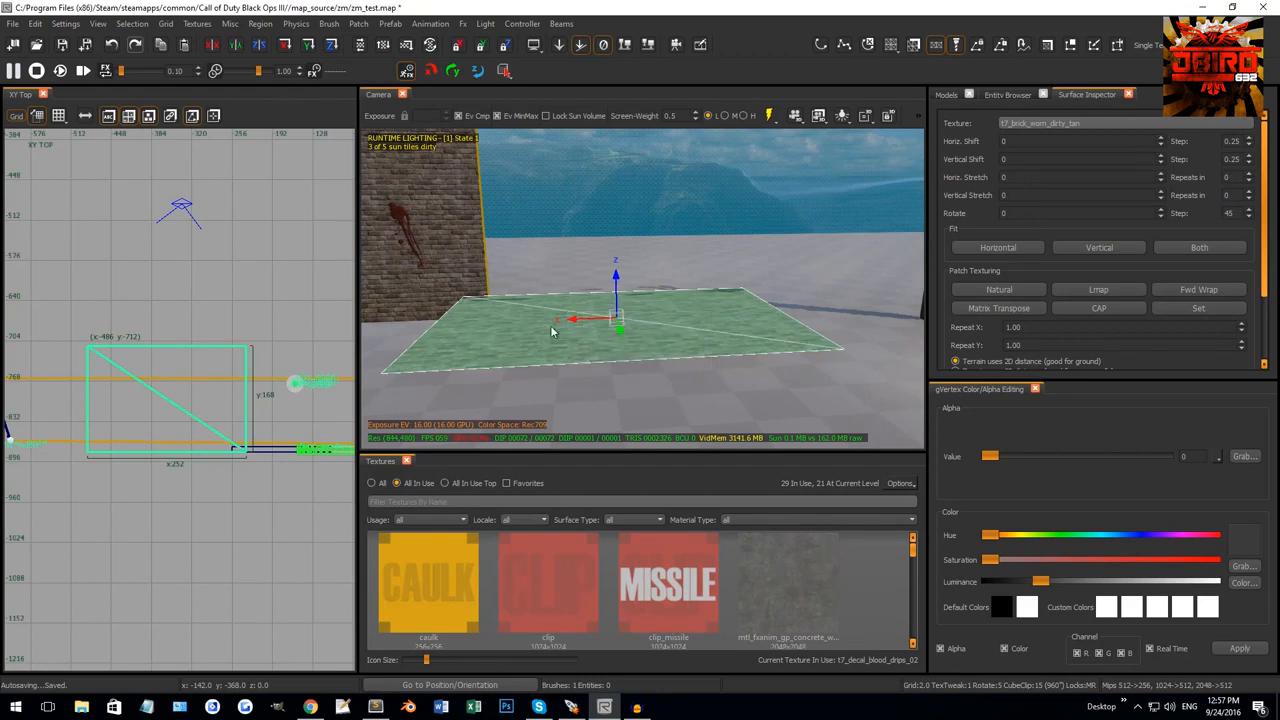
Move the terrain patch up-left, stretch its far edge and narrow its left side.
{"action": "key", "text": "ctrl+Tab"}
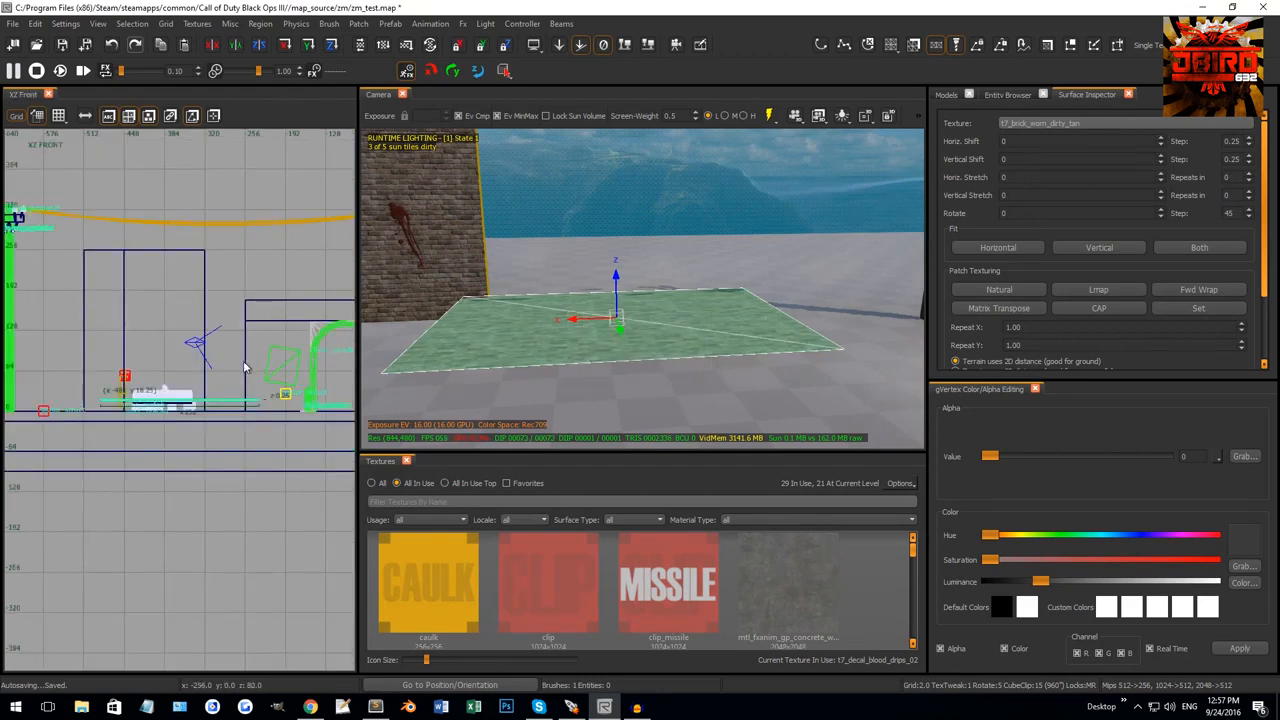
{"action": "key", "text": "ctrl+Tab"}
{"action": "key", "text": "ctrl+Tab"}
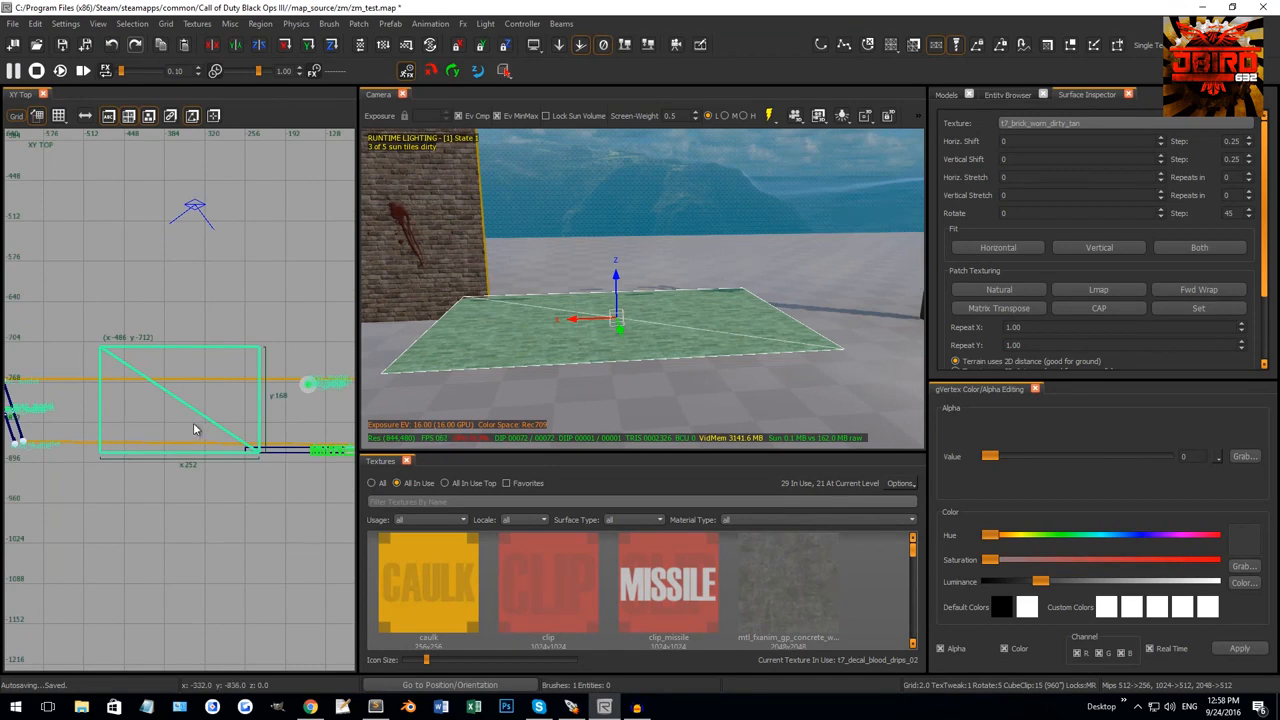
{"action": "left_click_drag", "start_coordinate": [193, 422], "coordinate": [191, 390]}
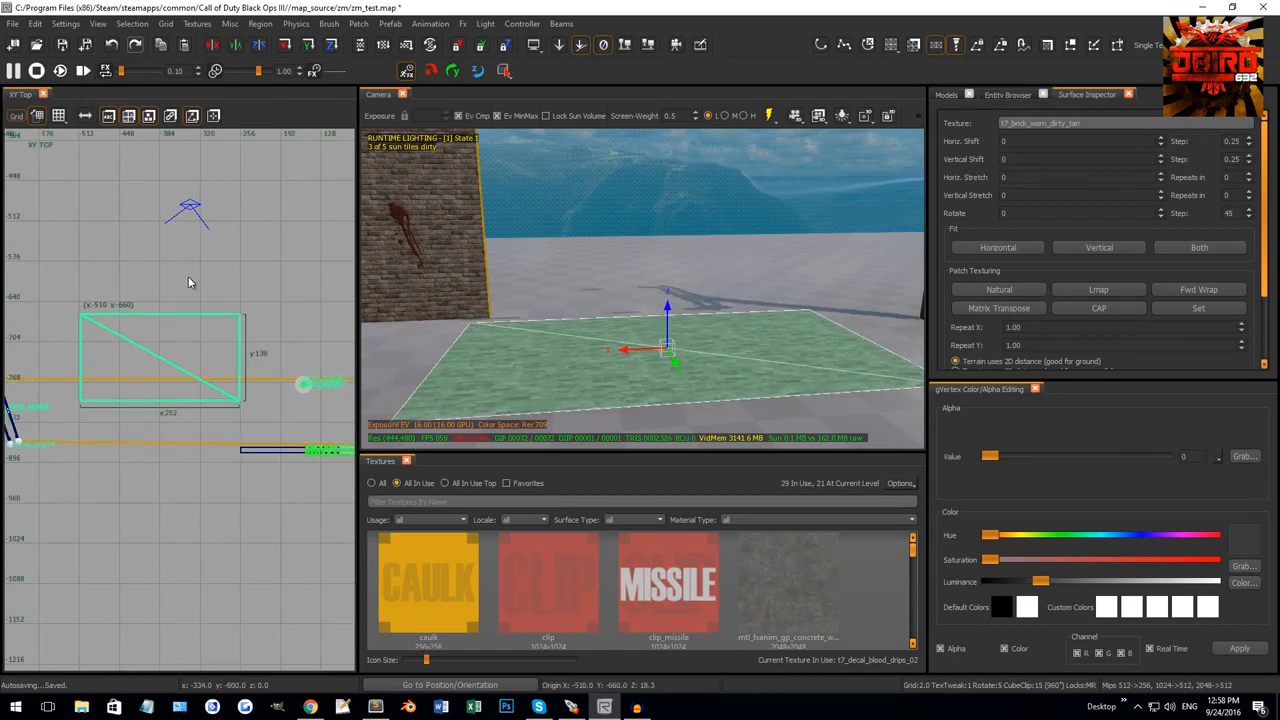
{"action": "left_click_drag", "start_coordinate": [188, 282], "coordinate": [280, 294]}
{"action": "left_click_drag", "start_coordinate": [46, 341], "coordinate": [86, 341]}
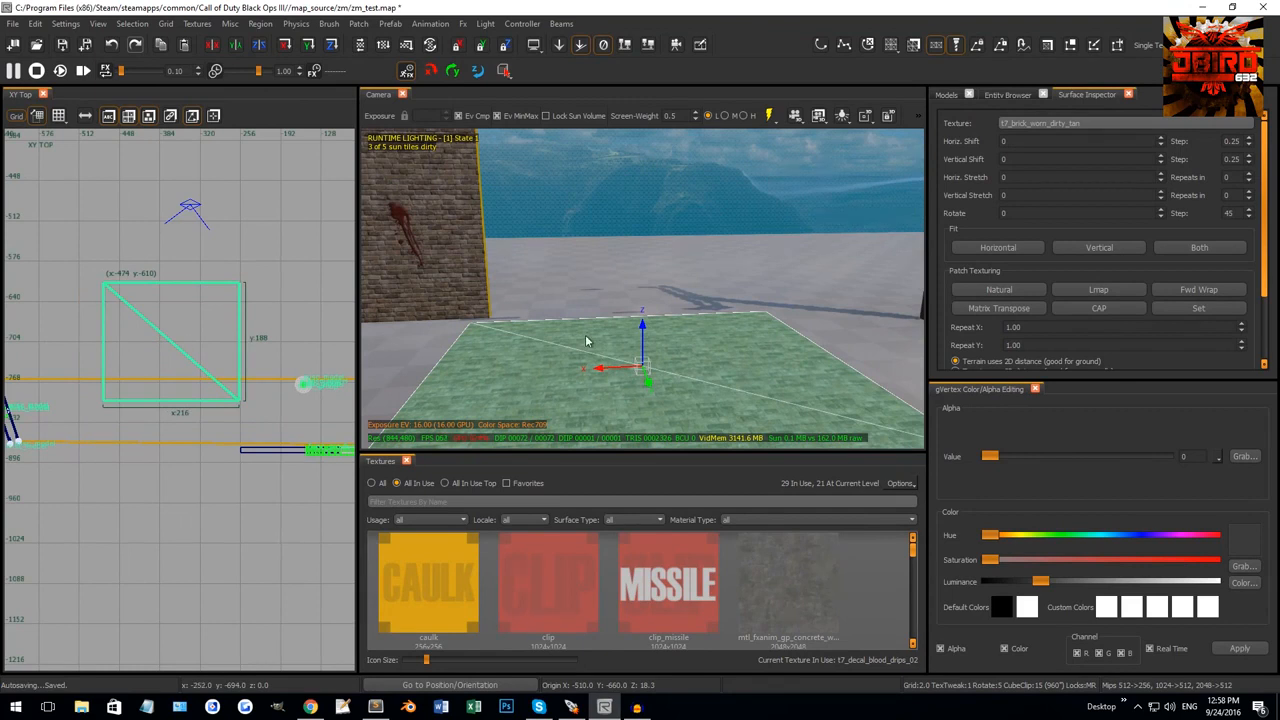
{"action": "right_click_drag", "start_coordinate": [271, 344], "coordinate": [270, 356]}
In vertex mode, select two corner vertices and rotate them -30° on an 8-unit grid.
{"action": "key", "text": "v"}
{"action": "right_click_drag", "start_coordinate": [480, 250], "coordinate": [496, 283]}
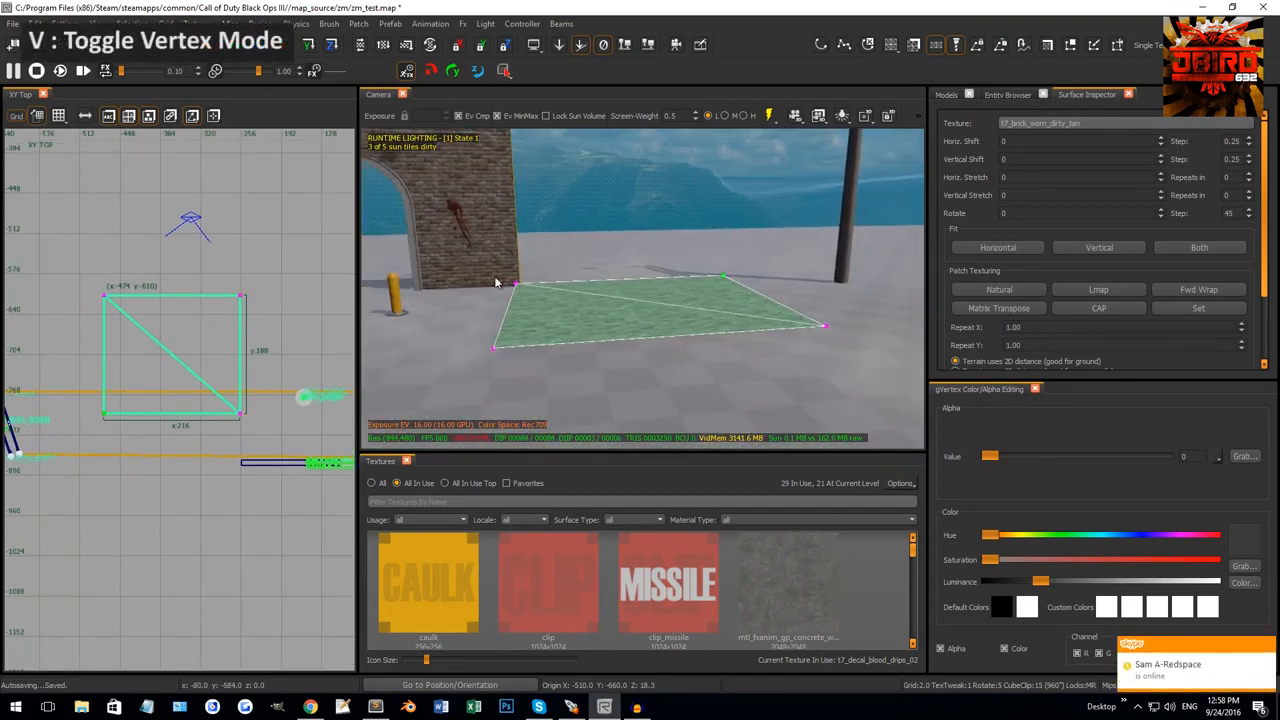
{"action": "mouse_move", "coordinate": [480, 314]}
{"action": "left_mouse_down"}
{"action": "mouse_move", "coordinate": [620, 385]}
{"action": "mouse_move", "coordinate": [493, 306]}
{"action": "mouse_move", "coordinate": [491, 287]}
{"action": "mouse_move", "coordinate": [479, 312]}
{"action": "left_mouse_up"}
{"action": "key", "text": "Escape"}
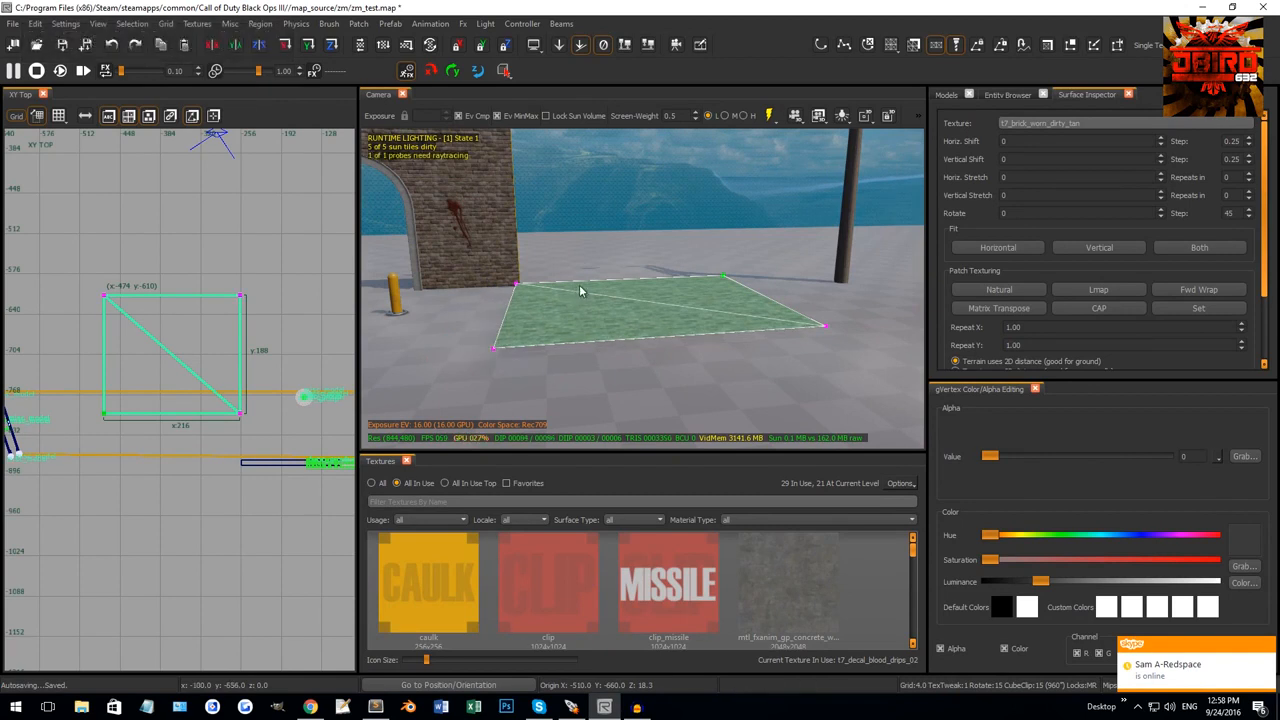
{"action": "right_click_drag", "start_coordinate": [580, 287], "coordinate": [545, 286]}
{"action": "left_click_drag", "start_coordinate": [501, 258], "coordinate": [669, 386]}
{"action": "right_click_drag", "start_coordinate": [213, 358], "coordinate": [208, 364]}
{"action": "key", "text": "4"}
{"action": "key", "text": "r"}
{"action": "left_click_drag", "start_coordinate": [249, 317], "coordinate": [195, 388]}
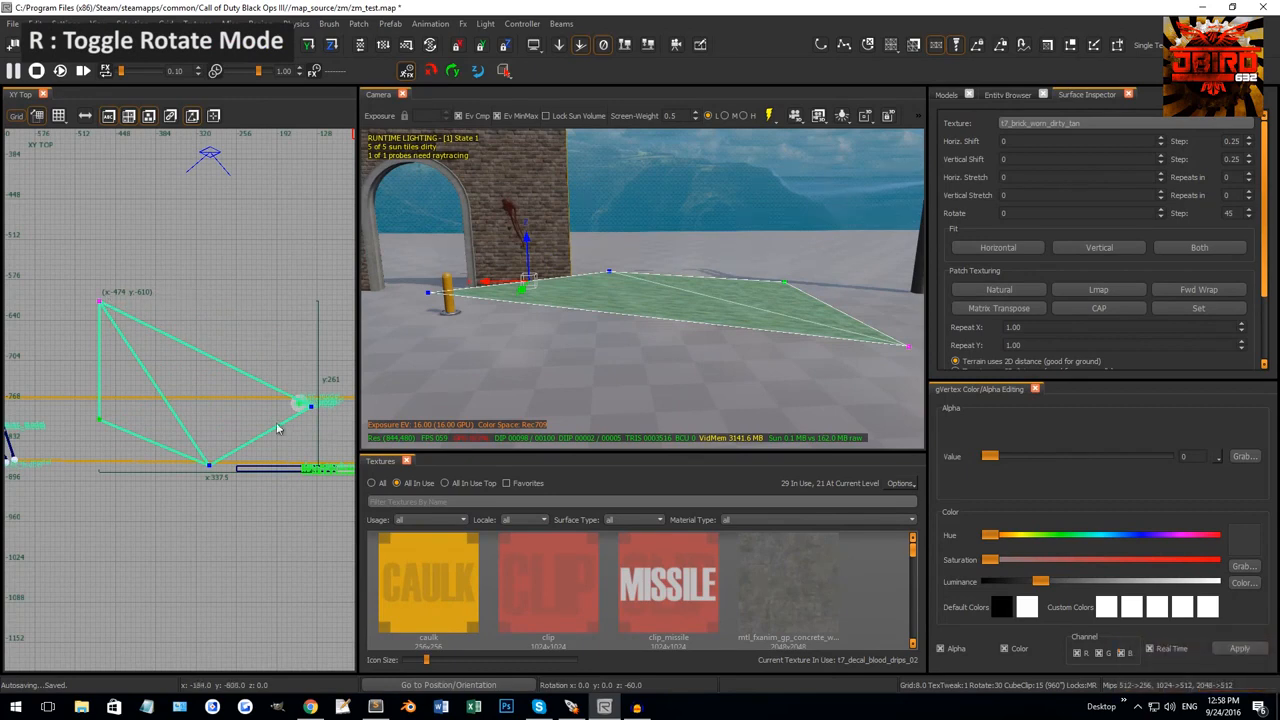
Drag a corner vertex and the left-side vertices outward to widen the patch.
{"action": "scroll", "coordinate": [415, 308], "scroll_direction": "up", "scroll_amount": 3}
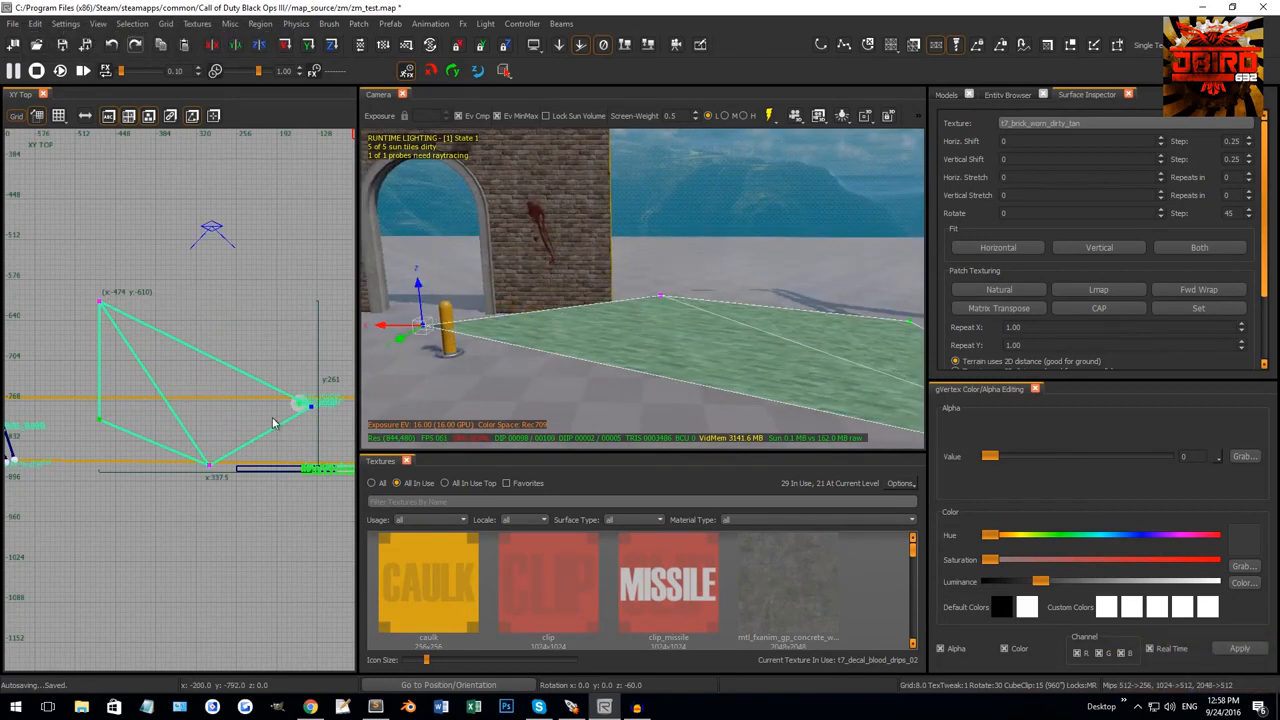
{"action": "left_click_drag", "start_coordinate": [310, 404], "coordinate": [290, 266]}
{"action": "left_click_drag", "start_coordinate": [127, 325], "coordinate": [129, 329]}
{"action": "left_click_drag", "start_coordinate": [136, 333], "coordinate": [82, 384]}
{"action": "left_click_drag", "start_coordinate": [68, 400], "coordinate": [127, 450]}
{"action": "left_click_drag", "start_coordinate": [115, 452], "coordinate": [80, 496]}
Box-select the far vertices of the green terrain patch.
{"action": "right_click_drag", "start_coordinate": [480, 325], "coordinate": [623, 284]}
{"action": "right_click_drag", "start_coordinate": [733, 275], "coordinate": [744, 287]}
{"action": "left_click_drag", "start_coordinate": [488, 237], "coordinate": [735, 278]}
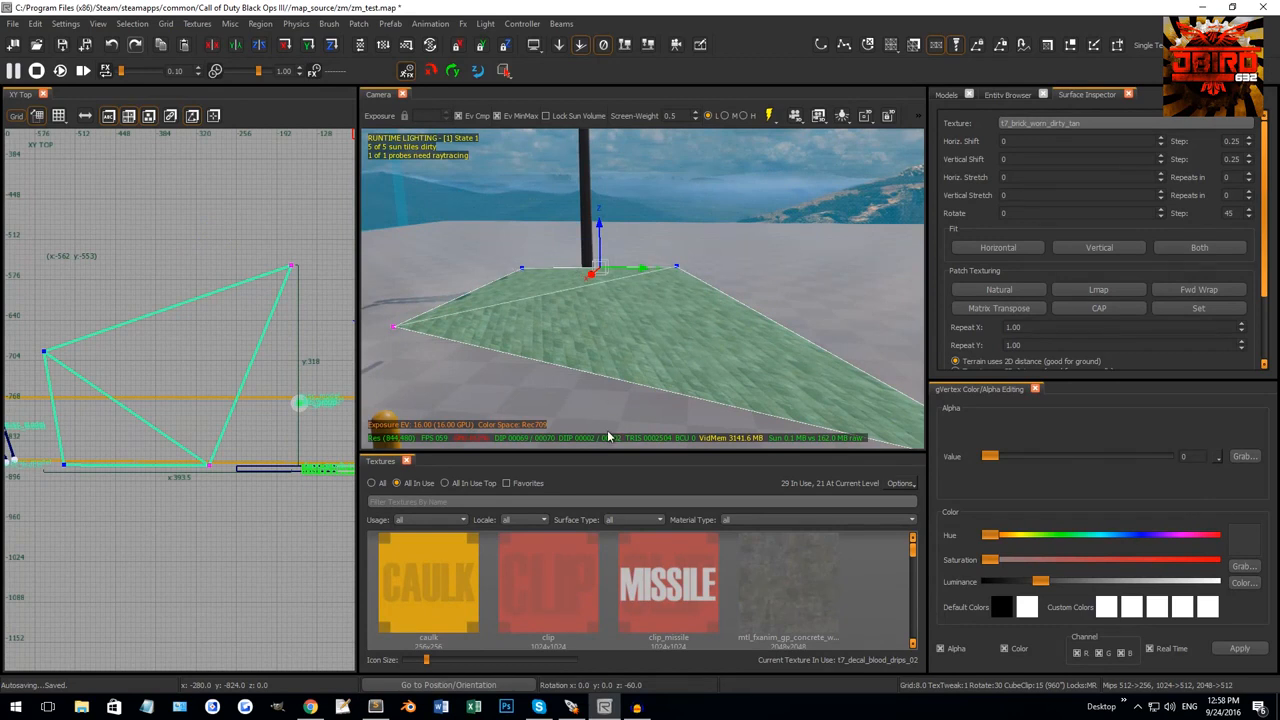
{"action": "left_click_drag", "start_coordinate": [509, 246], "coordinate": [793, 304]}
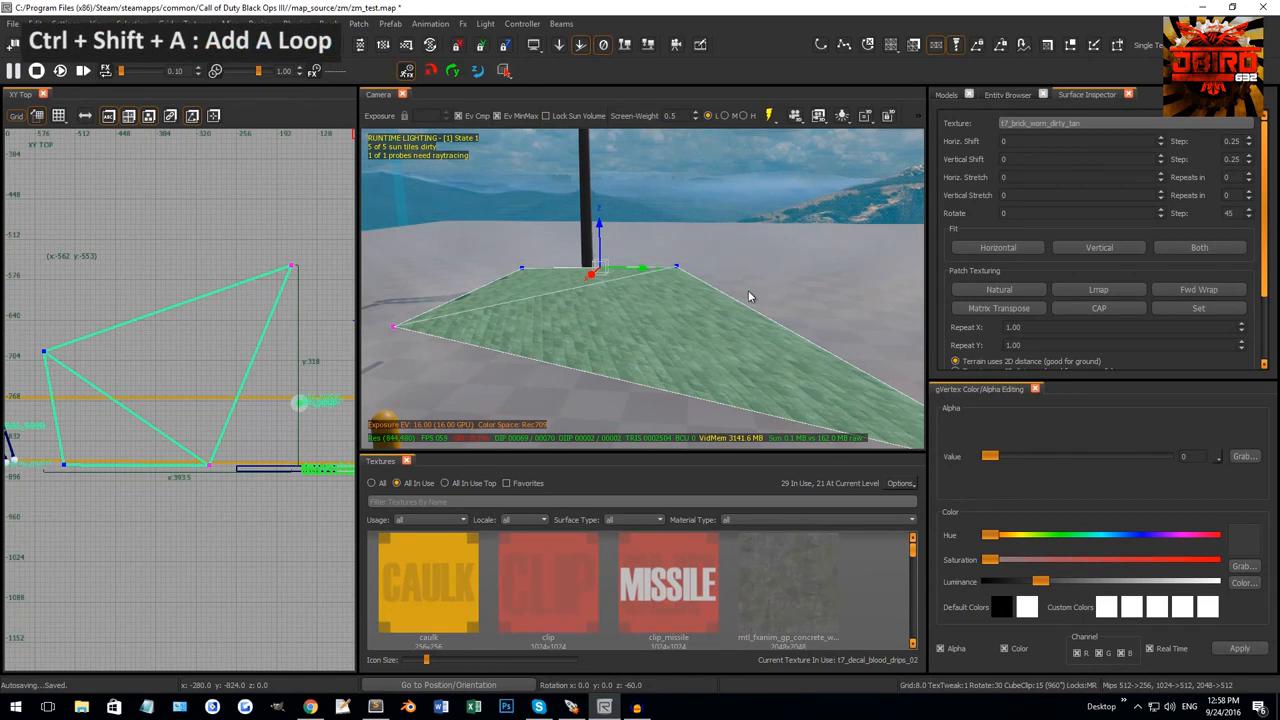
Add two vertex loops across the terrain patch with Ctrl+Shift+A, selecting edge vertices for the second.
{"action": "key", "text": "ctrl+shift+a"}
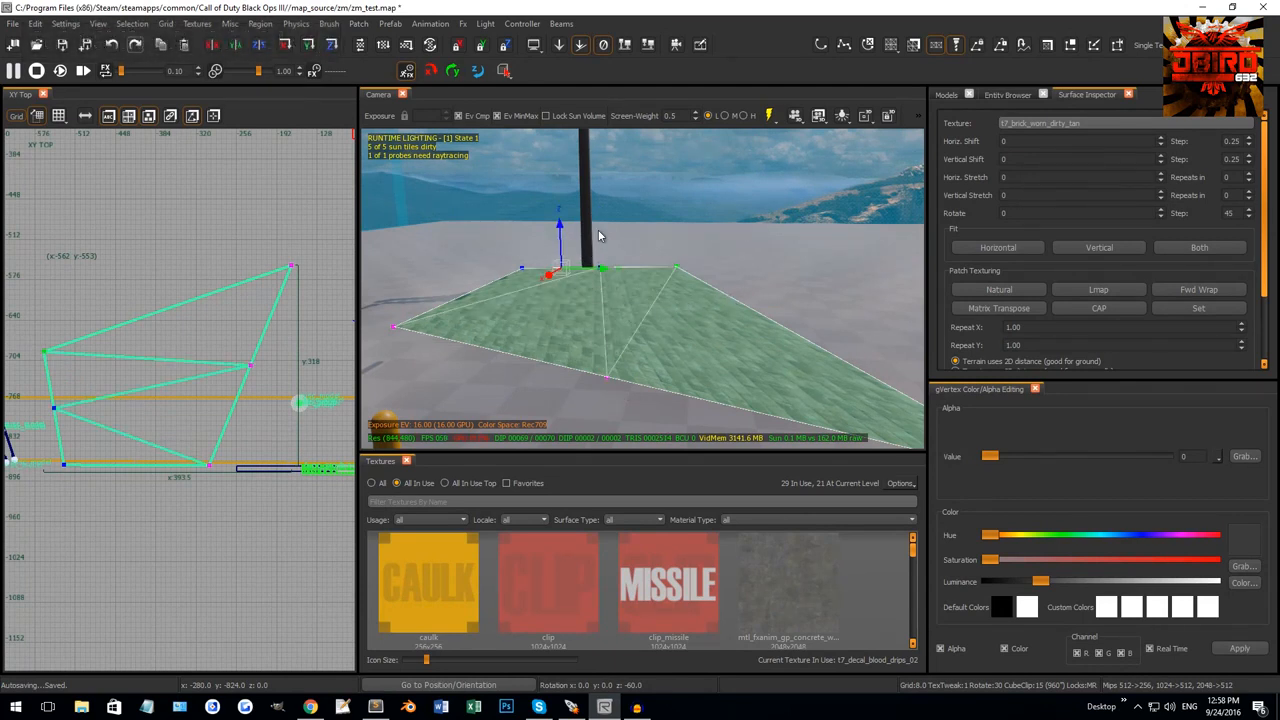
{"action": "right_click_drag", "start_coordinate": [609, 378], "coordinate": [708, 290]}
{"action": "left_click_drag", "start_coordinate": [707, 255], "coordinate": [752, 294]}
{"action": "left_click_drag", "start_coordinate": [576, 314], "coordinate": [651, 378]}
{"action": "key", "text": "ctrl+shift+a"}
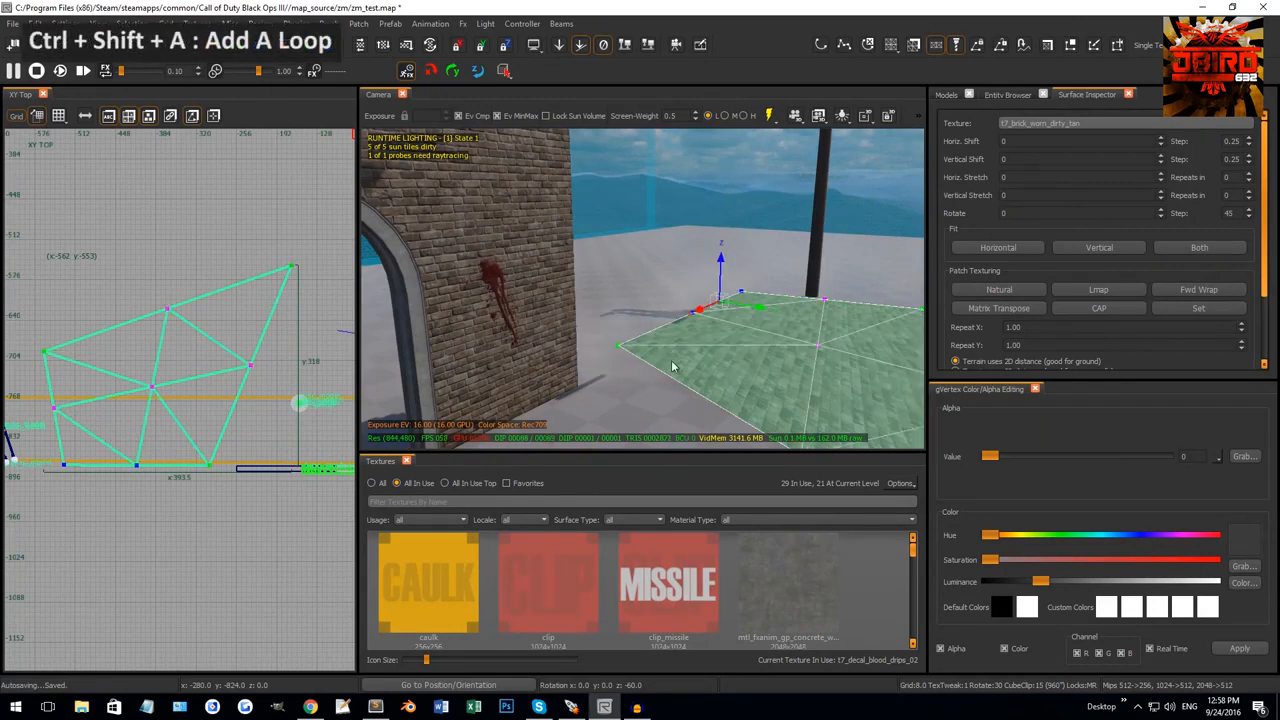
{"action": "mouse_move", "coordinate": [672, 367]}
{"action": "right_mouse_down"}
{"action": "mouse_move", "coordinate": [770, 337]}
{"action": "mouse_move", "coordinate": [665, 350]}
{"action": "right_mouse_up"}
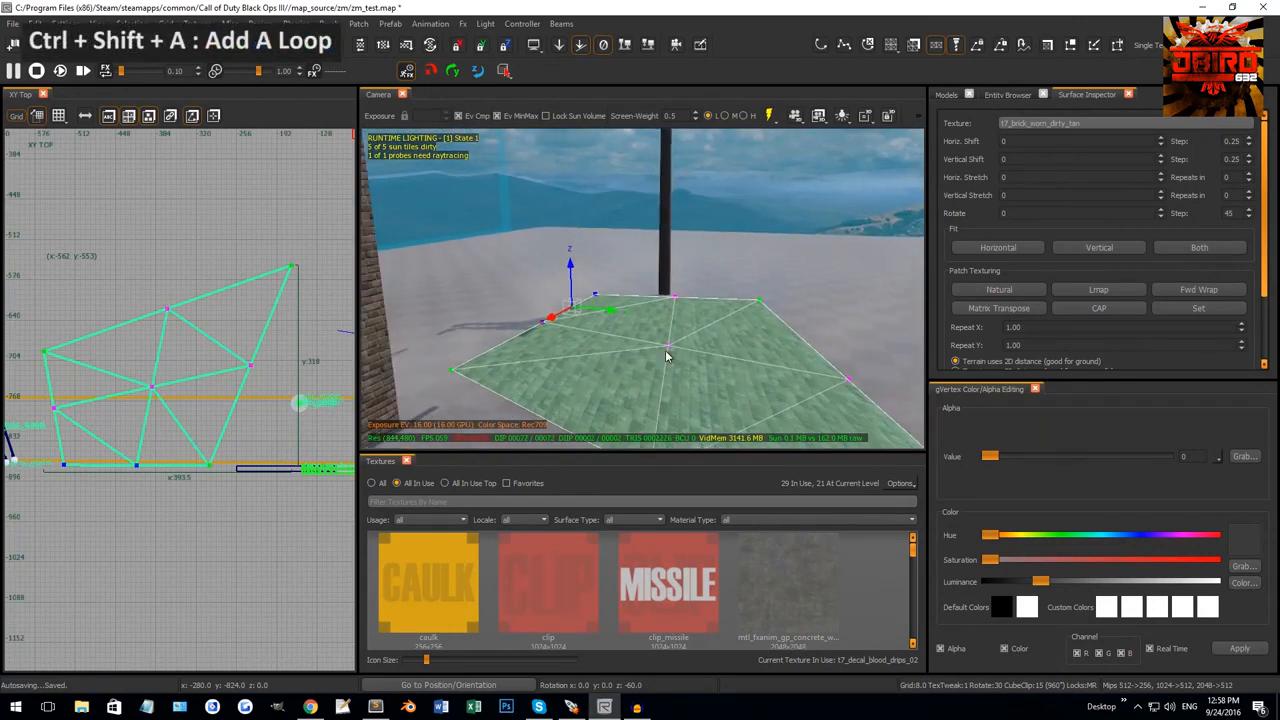
Shift-click edge vertices to select the far-edge and right-edge vertex loops.
{"action": "left_click", "coordinate": [762, 300], "text": "shift"}
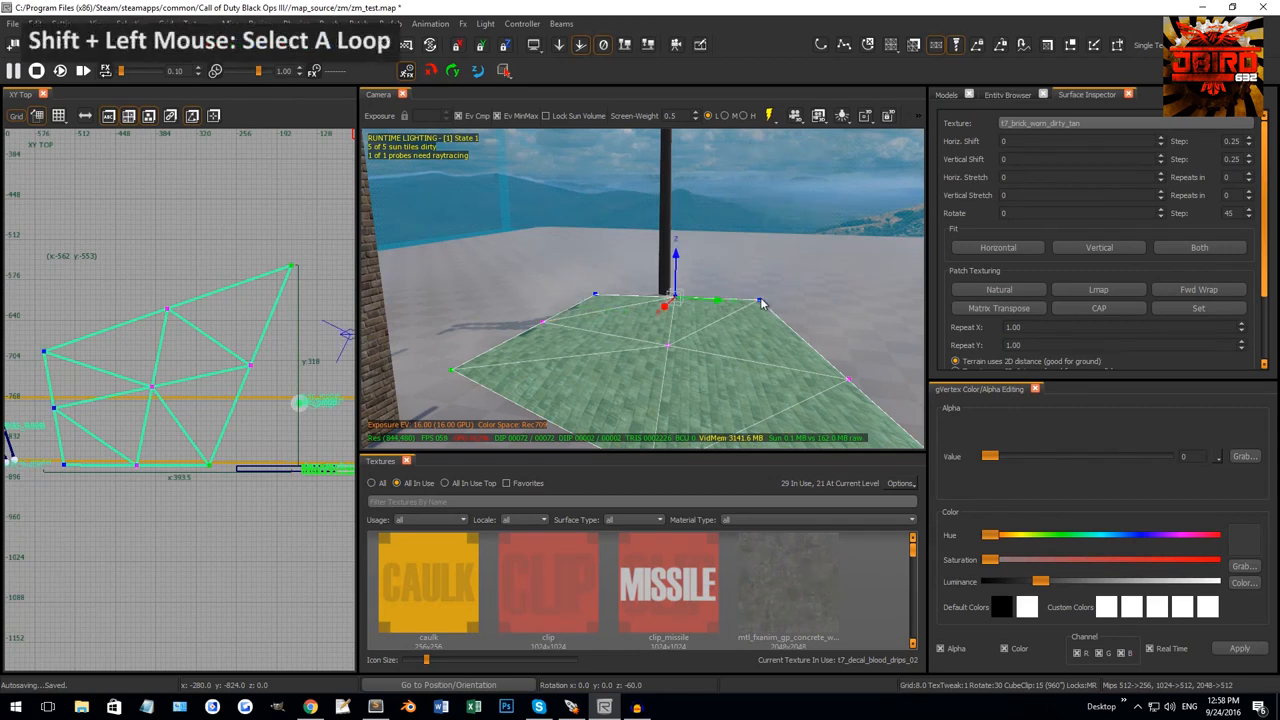
{"action": "left_click", "coordinate": [761, 301], "text": "shift"}
{"action": "right_click_drag", "start_coordinate": [746, 308], "coordinate": [900, 300]}
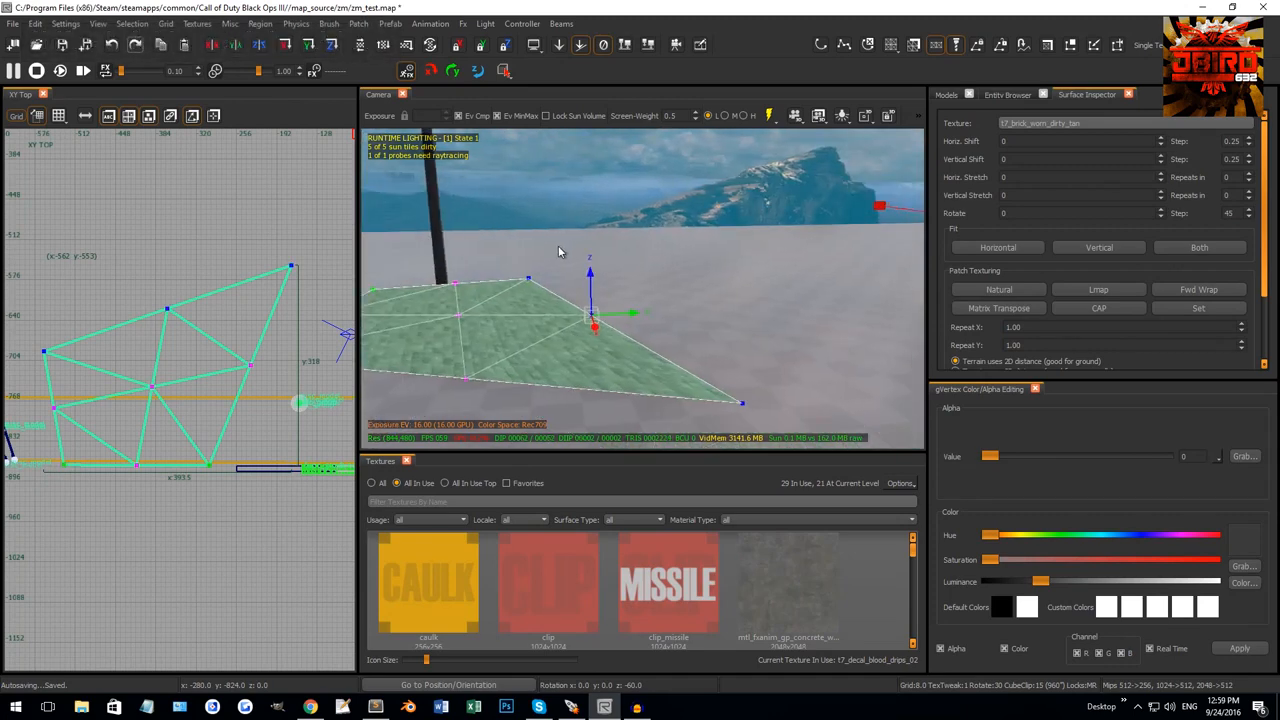
{"action": "right_click_drag", "start_coordinate": [726, 413], "coordinate": [610, 400]}
{"action": "right_click_drag", "start_coordinate": [622, 345], "coordinate": [668, 346]}
{"action": "left_click", "coordinate": [659, 288], "text": "shift"}
{"action": "left_click", "coordinate": [660, 288], "text": "shift"}
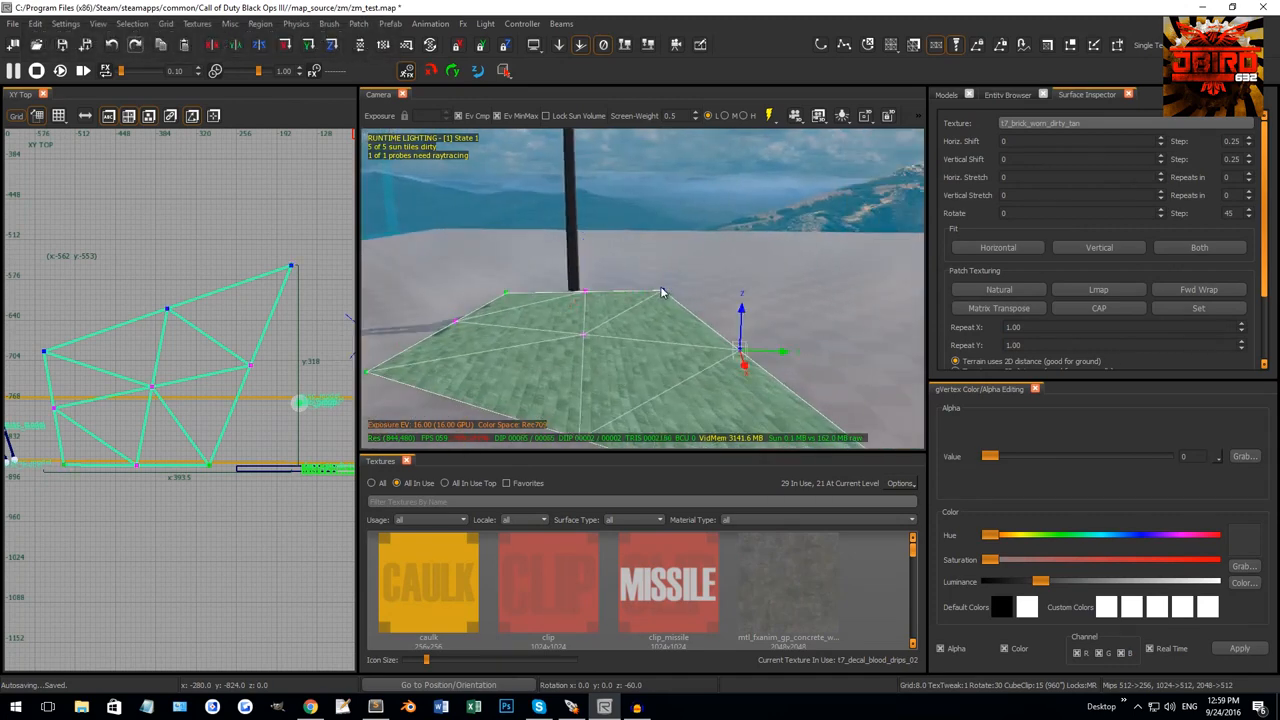
Select the centre vertex and toggle between its row and column loops.
{"action": "left_click", "coordinate": [585, 338], "text": "shift"}
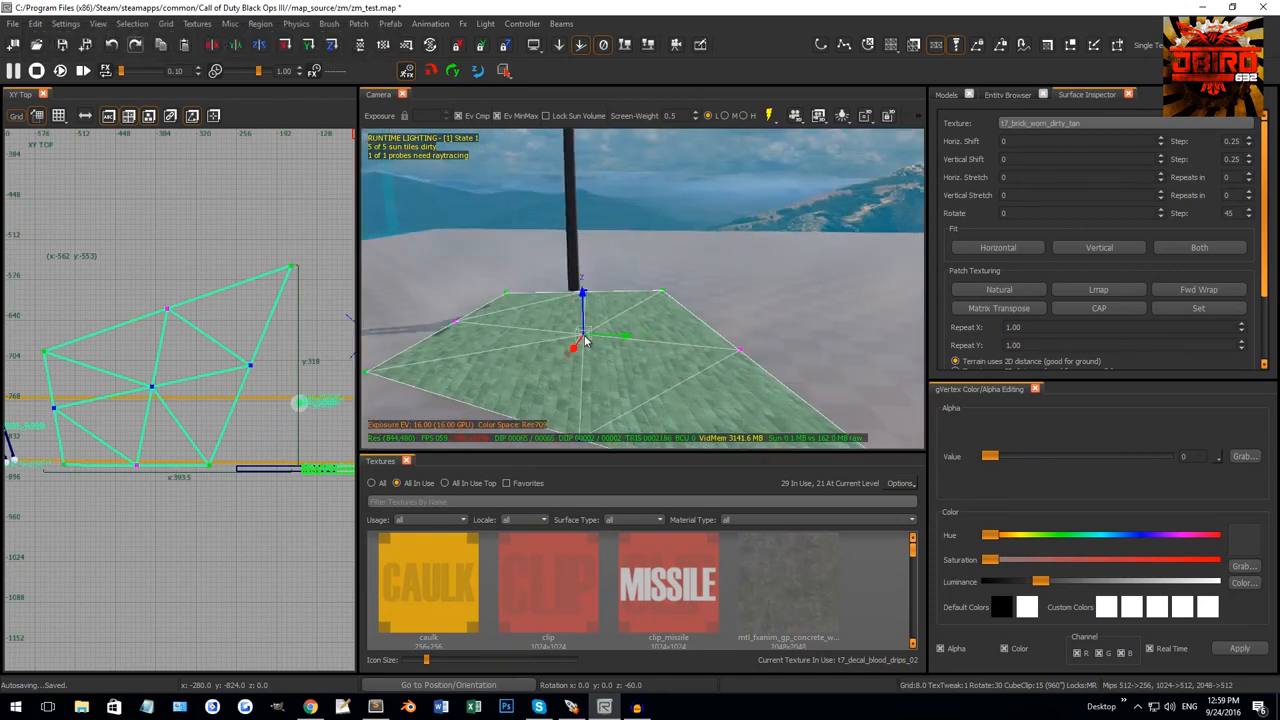
{"action": "right_click_drag", "start_coordinate": [585, 338], "coordinate": [925, 310]}
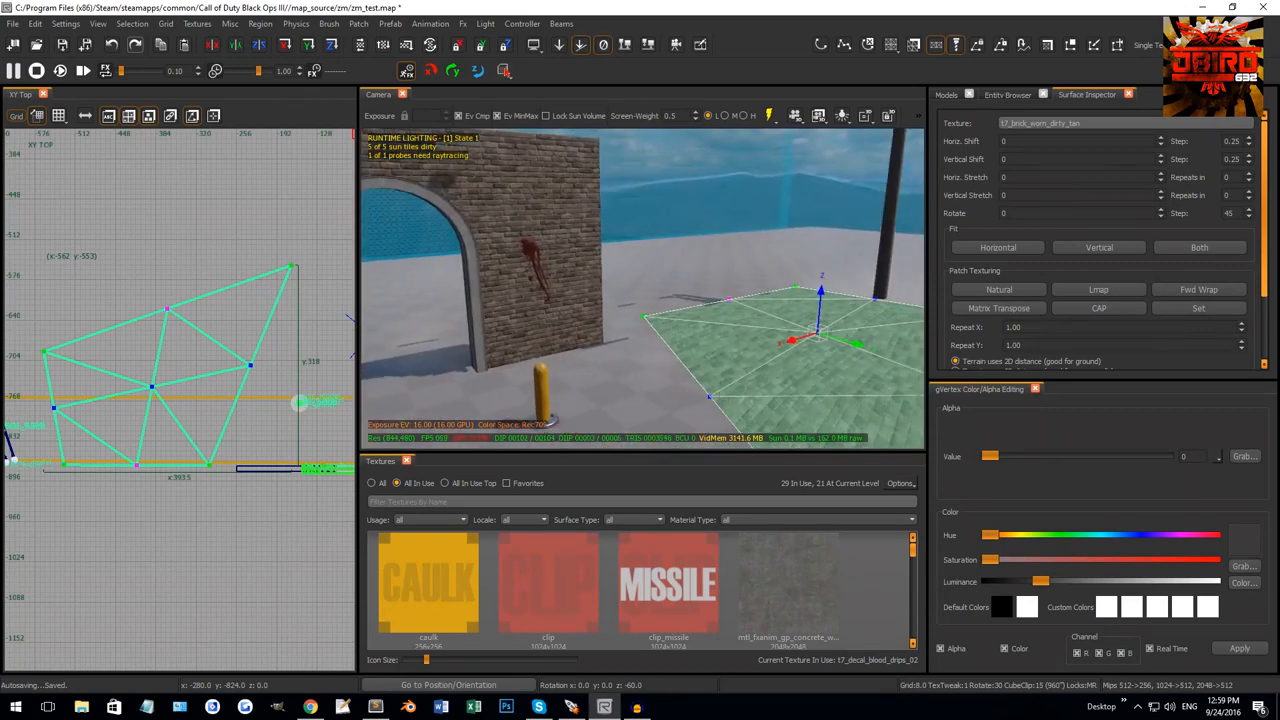
{"action": "right_click_drag", "start_coordinate": [866, 378], "coordinate": [693, 377]}
{"action": "left_click", "coordinate": [647, 329], "text": "shift"}
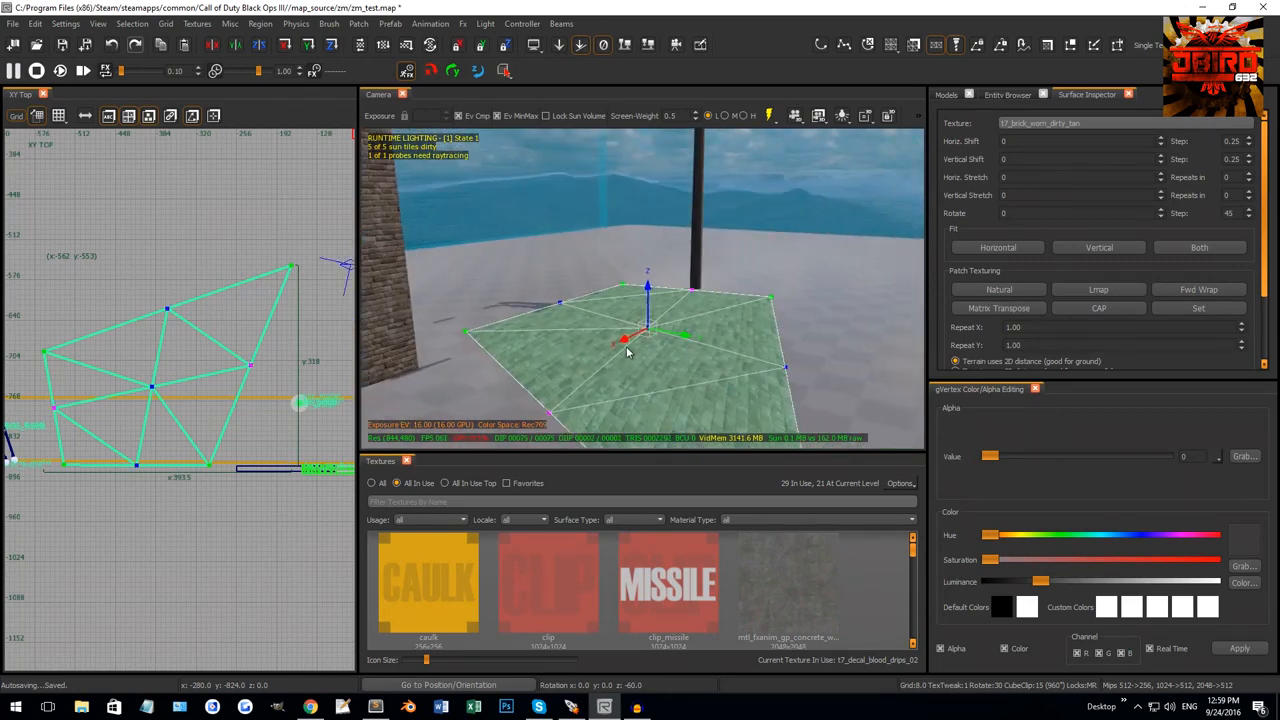
{"action": "left_click", "coordinate": [557, 298], "text": "shift"}
{"action": "left_click", "coordinate": [557, 298], "text": "shift"}
{"action": "left_click", "coordinate": [557, 298], "text": "shift"}
{"action": "left_click", "coordinate": [557, 298], "text": "shift"}
{"action": "left_click", "coordinate": [557, 298], "text": "shift"}
{"action": "right_click_drag", "start_coordinate": [590, 310], "coordinate": [728, 320]}
{"action": "left_click", "coordinate": [636, 291], "text": "shift"}
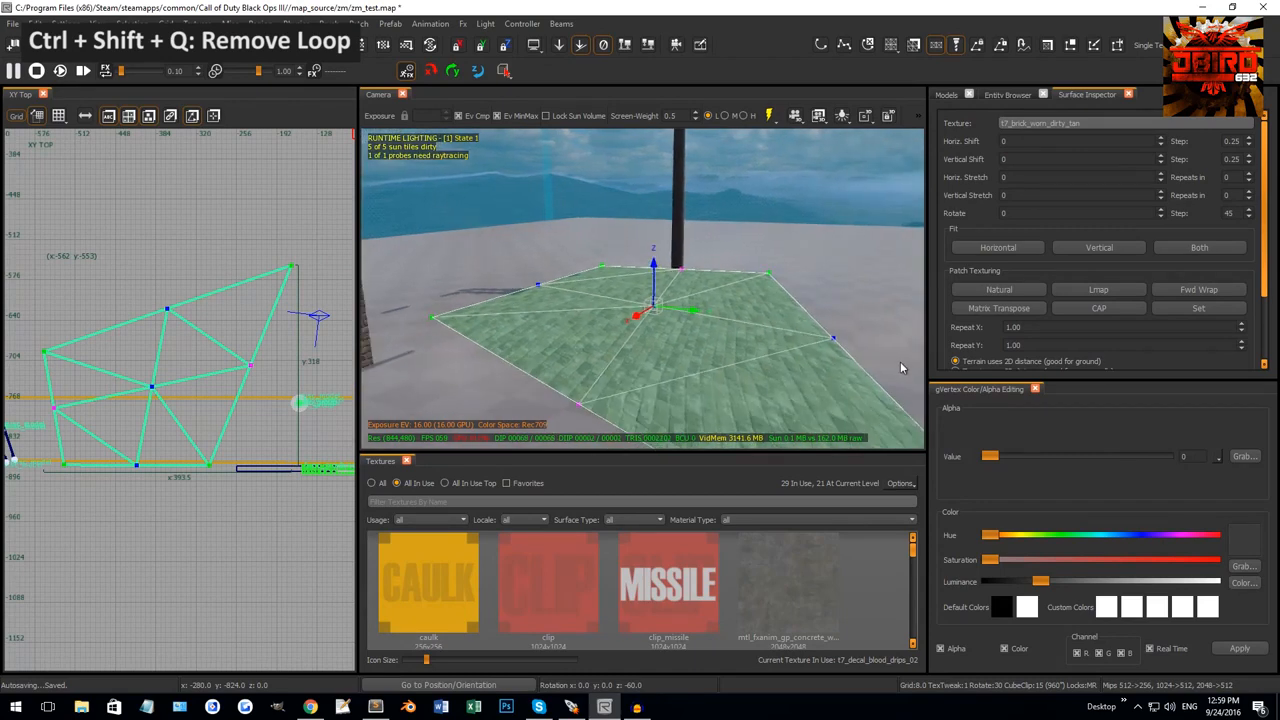
Remove the terrain patch's middle loop and one vertex row with Ctrl+Shift+Q.
{"action": "key", "text": "ctrl+shift+q"}
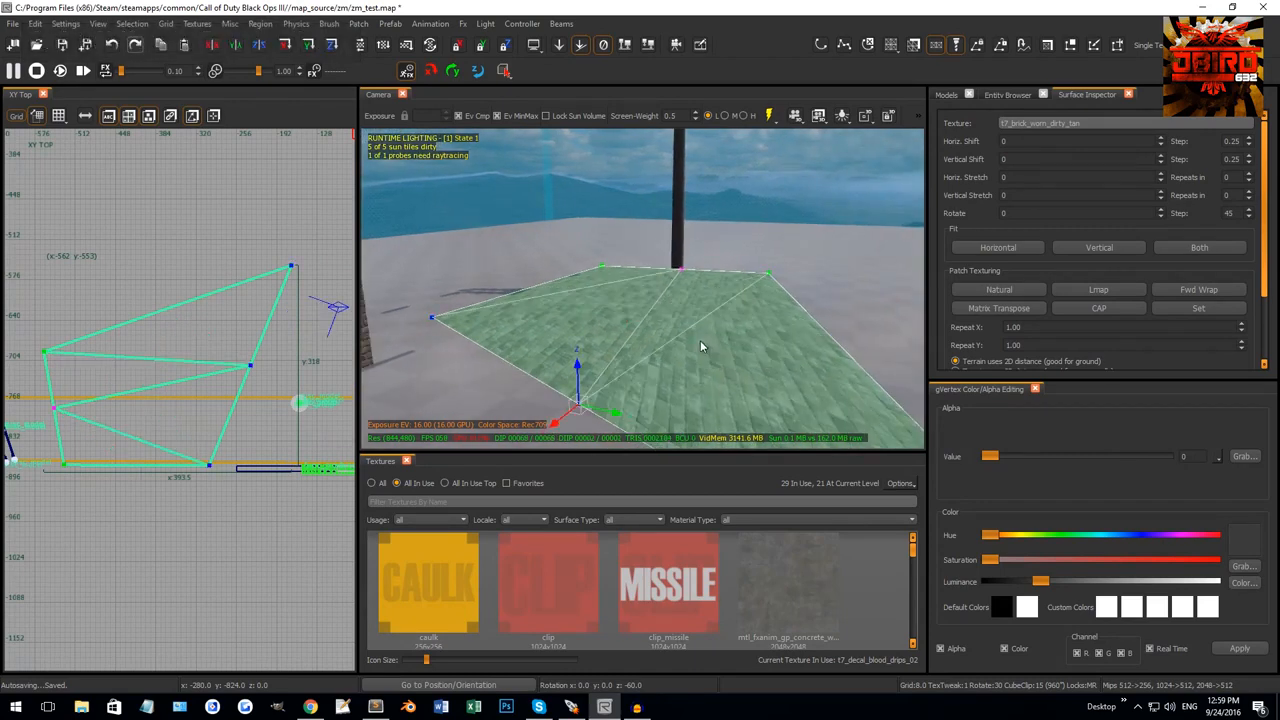
{"action": "left_click", "coordinate": [684, 272]}
{"action": "key", "text": "ctrl+shift+q"}
{"action": "right_click_drag", "start_coordinate": [685, 273], "coordinate": [685, 248]}
Insert a patch column, add a loop through the middle edge vertices, and raise them.
{"action": "left_click_drag", "start_coordinate": [642, 211], "coordinate": [866, 396]}
{"action": "key", "text": "ctrl+shift+e"}
{"action": "key", "text": "ctrl+shift+e"}
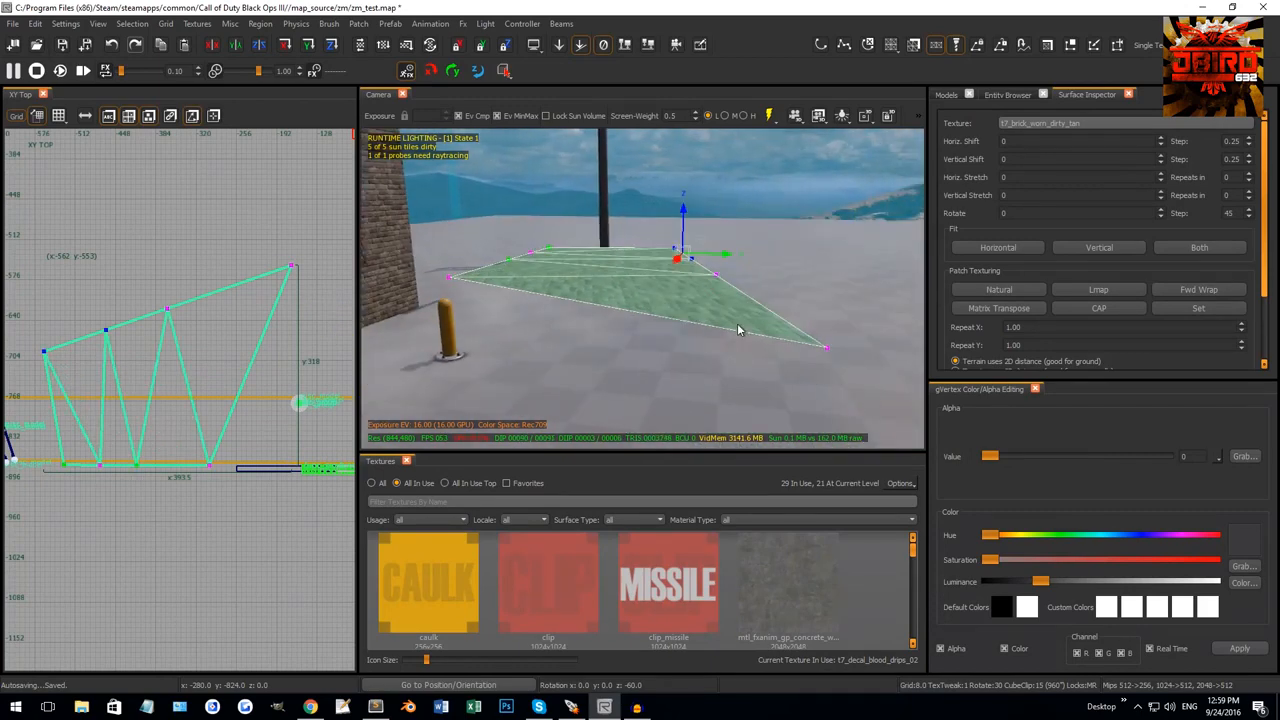
{"action": "right_click_drag", "start_coordinate": [737, 324], "coordinate": [735, 338]}
{"action": "left_click_drag", "start_coordinate": [712, 311], "coordinate": [823, 387]}
{"action": "key", "text": "ctrl+shift+a"}
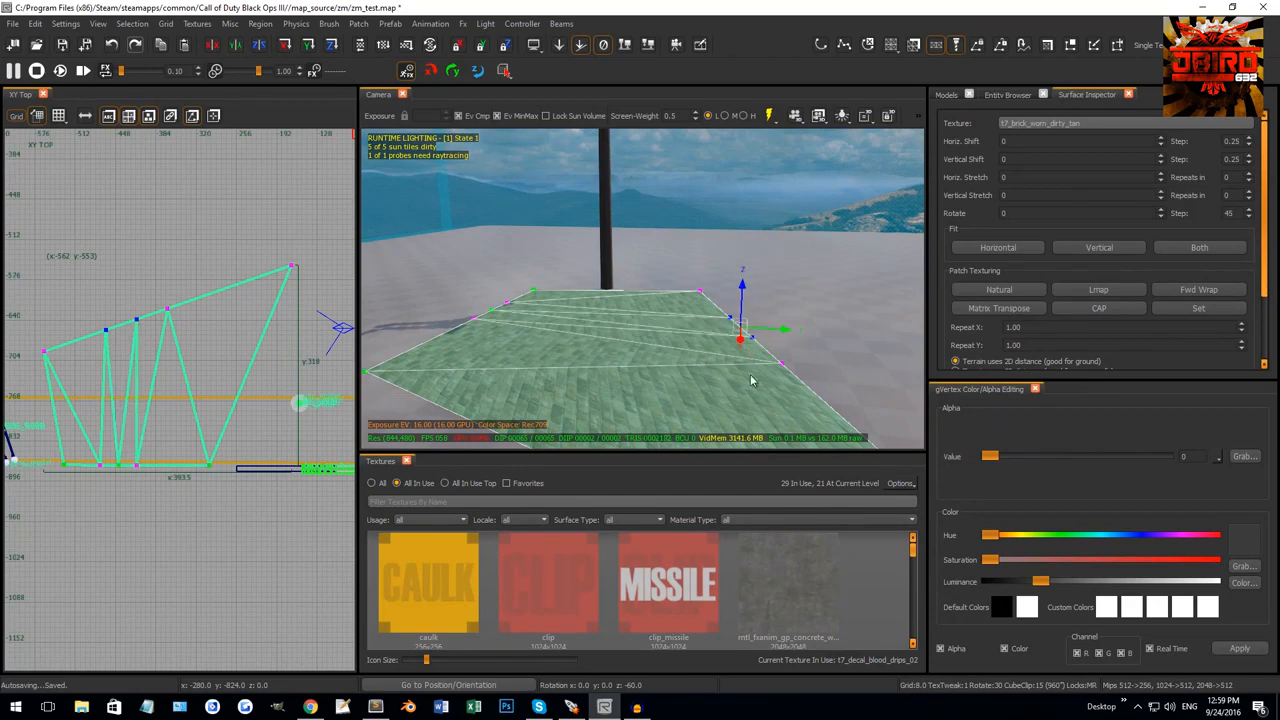
{"action": "left_click_drag", "start_coordinate": [754, 297], "coordinate": [757, 336]}
Add another loop to the patch and raise its central vertex.
{"action": "left_click_drag", "start_coordinate": [524, 319], "coordinate": [524, 319]}
{"action": "right_click_drag", "start_coordinate": [572, 335], "coordinate": [570, 325]}
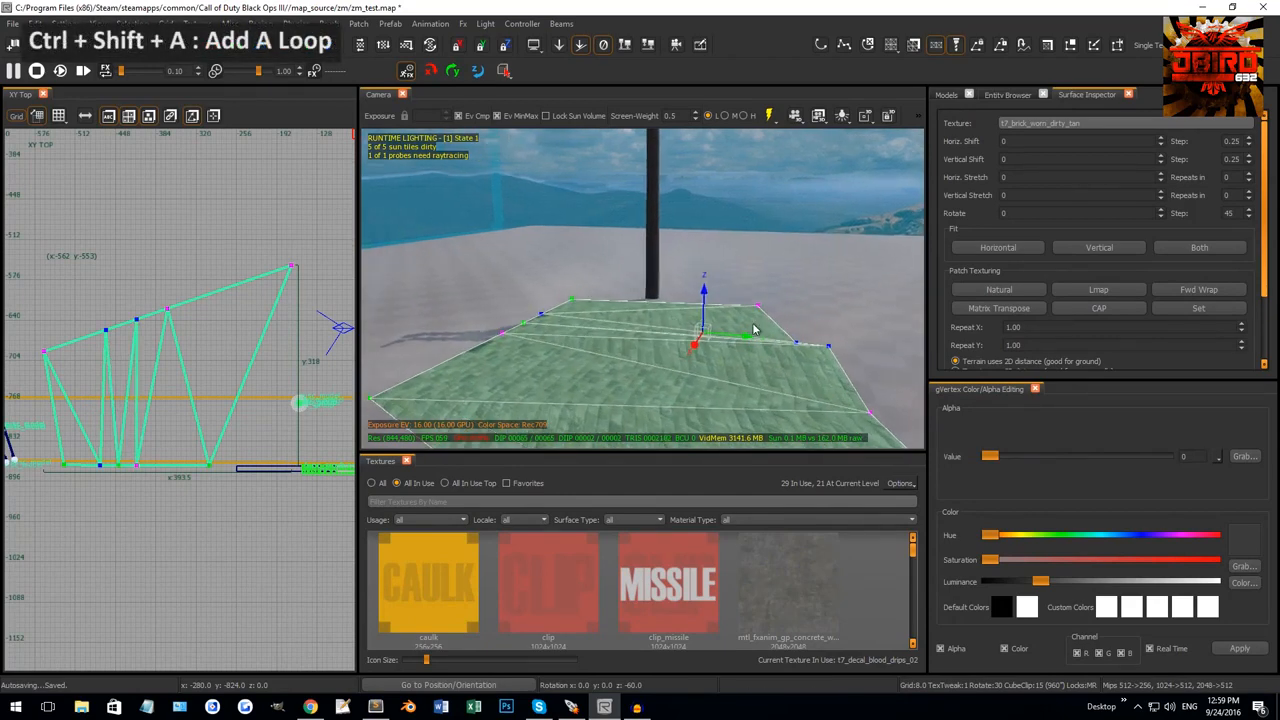
{"action": "left_click_drag", "start_coordinate": [822, 321], "coordinate": [835, 356]}
{"action": "key", "text": "ctrl+shift+a"}
{"action": "left_click_drag", "start_coordinate": [640, 309], "coordinate": [656, 275]}
{"action": "left_click", "coordinate": [742, 333]}
In vertex mode, remove a vertex loop from the terrain patch, leaving a flat mesh.
{"action": "right_click_drag", "start_coordinate": [840, 320], "coordinate": [778, 343]}
{"action": "left_click", "coordinate": [789, 353], "text": "shift"}
{"action": "key", "text": "v"}
{"action": "left_click", "coordinate": [721, 315], "text": "alt"}
{"action": "key", "text": "ctrl+shift+q"}
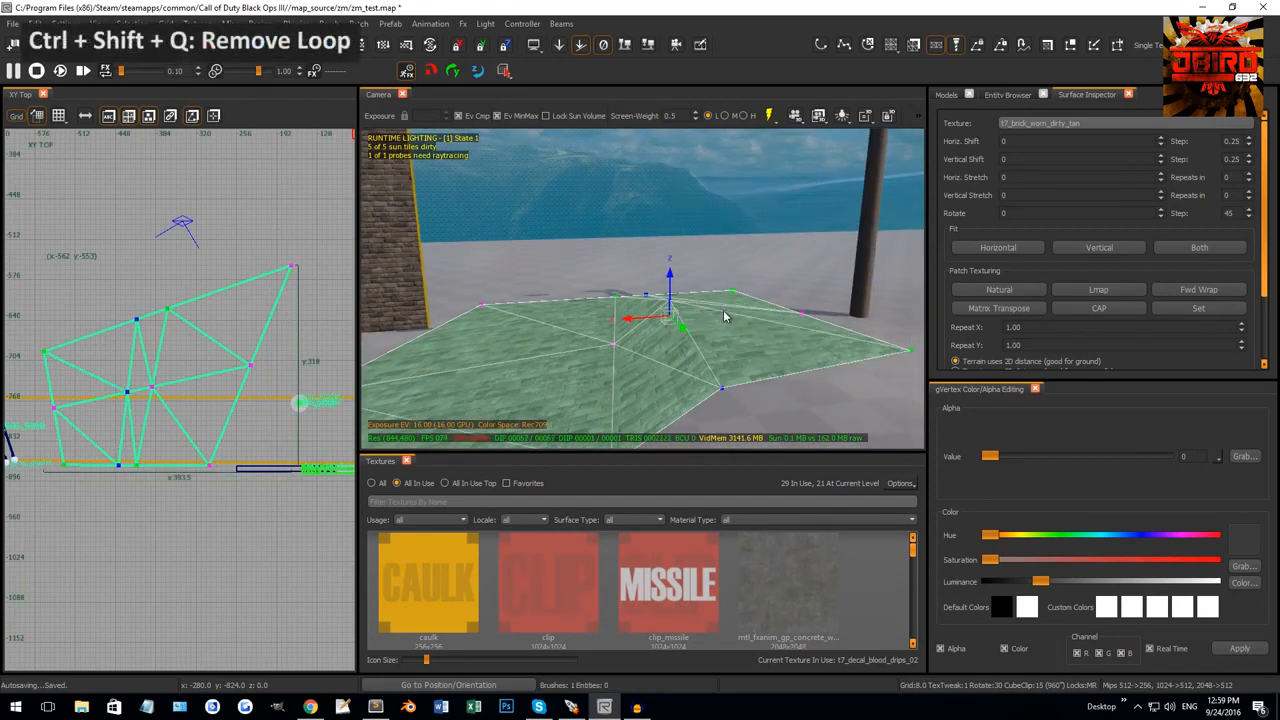
{"action": "right_click_drag", "start_coordinate": [723, 311], "coordinate": [659, 281]}
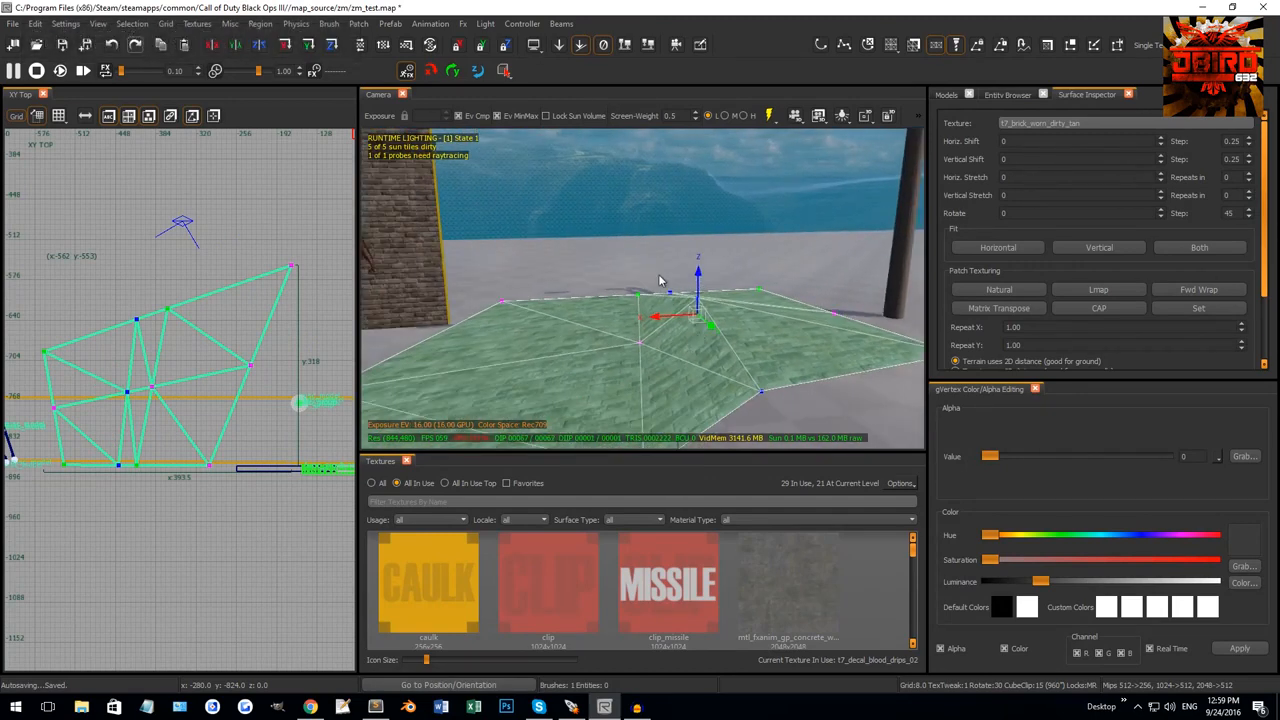
{"action": "right_click_drag", "start_coordinate": [757, 393], "coordinate": [751, 377]}
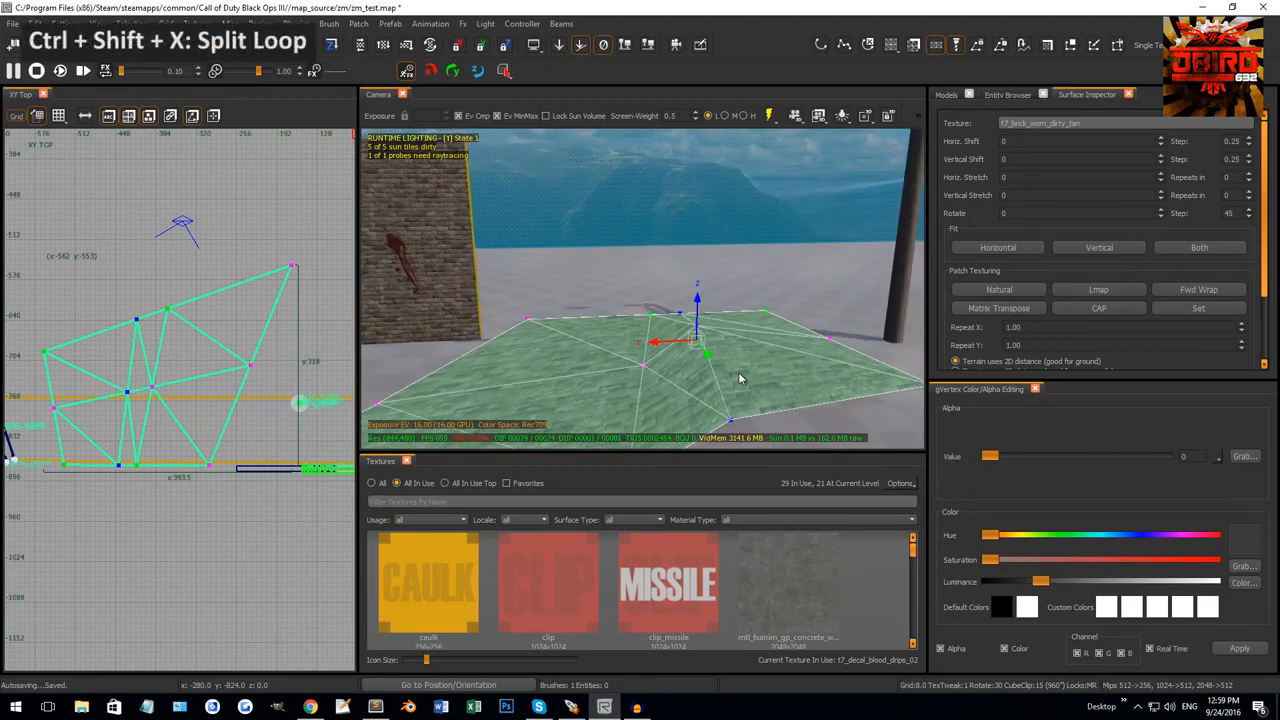
Split the terrain patch along the edge loop with Ctrl+Shift+X.
{"action": "key", "text": "ctrl+shift+x"}
{"action": "right_click_drag", "start_coordinate": [732, 373], "coordinate": [730, 368]}
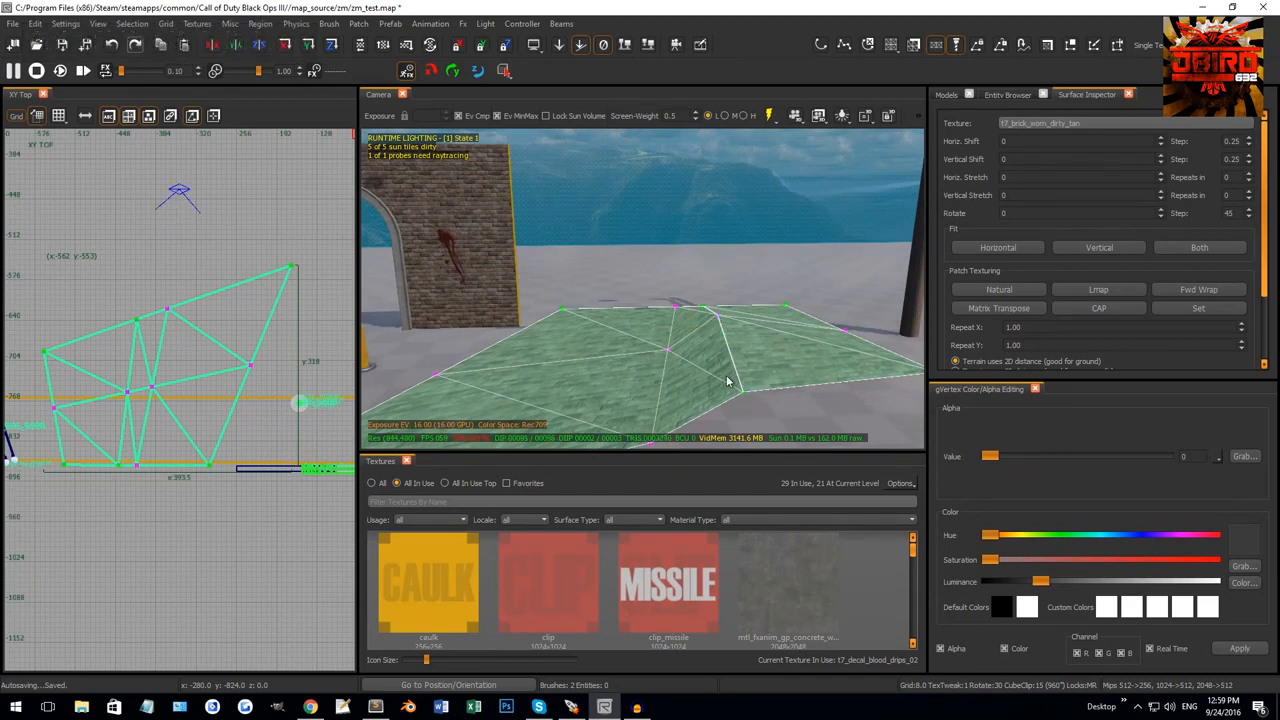
{"action": "key", "text": "Escape"}
Test-move each split terrain piece and undo so both stay in place.
{"action": "left_click", "coordinate": [665, 345], "text": "shift"}
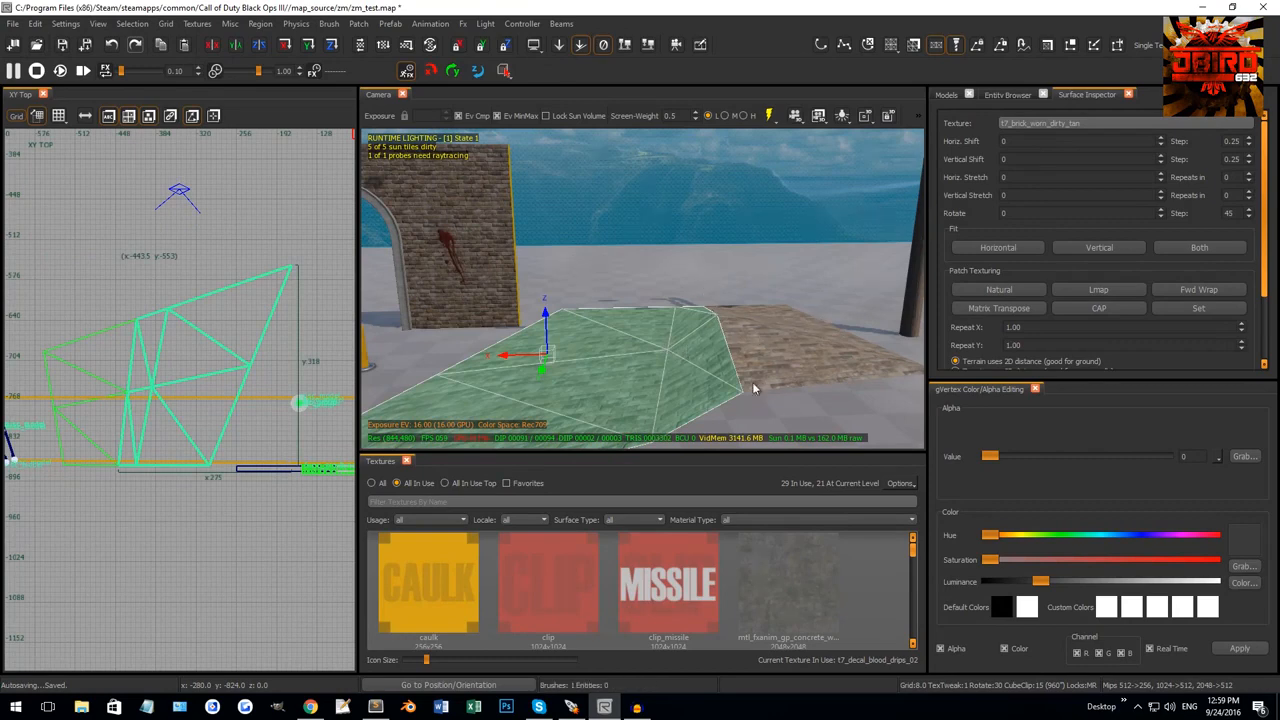
{"action": "left_click_drag", "start_coordinate": [753, 383], "coordinate": [662, 360]}
{"action": "key", "text": "ctrl+z"}
{"action": "right_click_drag", "start_coordinate": [662, 360], "coordinate": [670, 357]}
{"action": "key", "text": "Escape"}
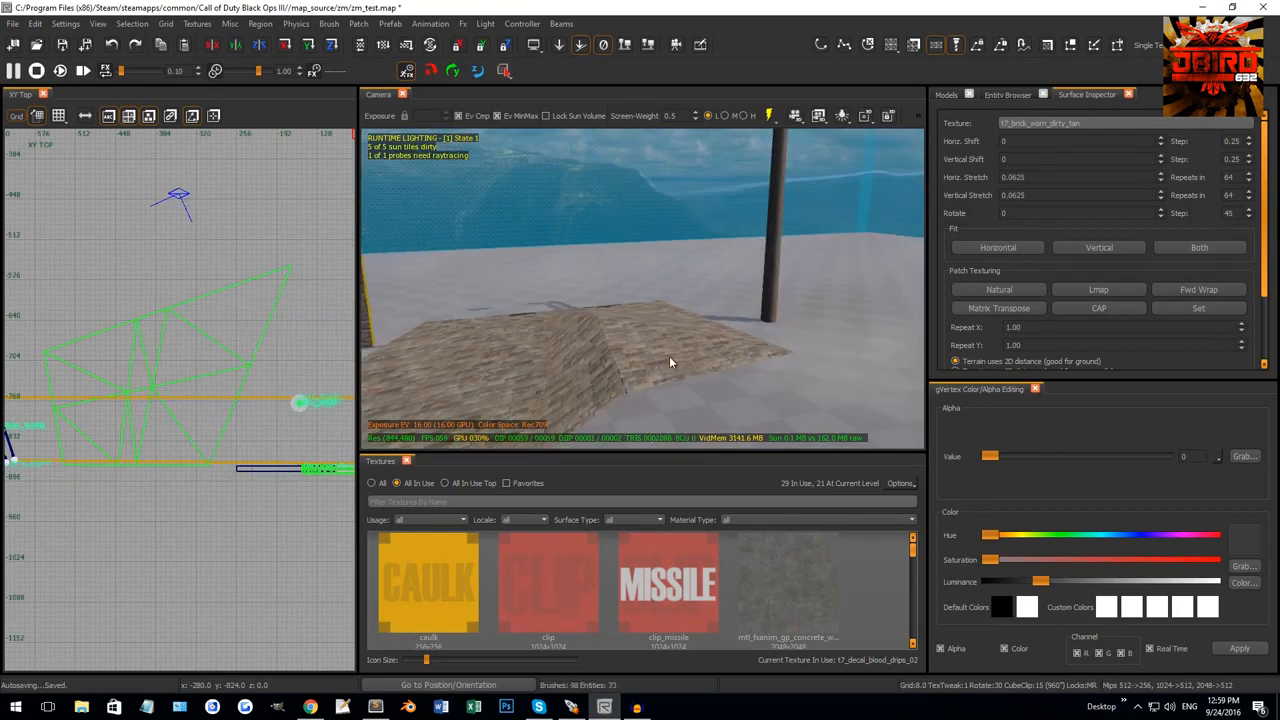
{"action": "left_click", "coordinate": [667, 357], "text": "shift"}
{"action": "left_click_drag", "start_coordinate": [656, 356], "coordinate": [690, 330]}
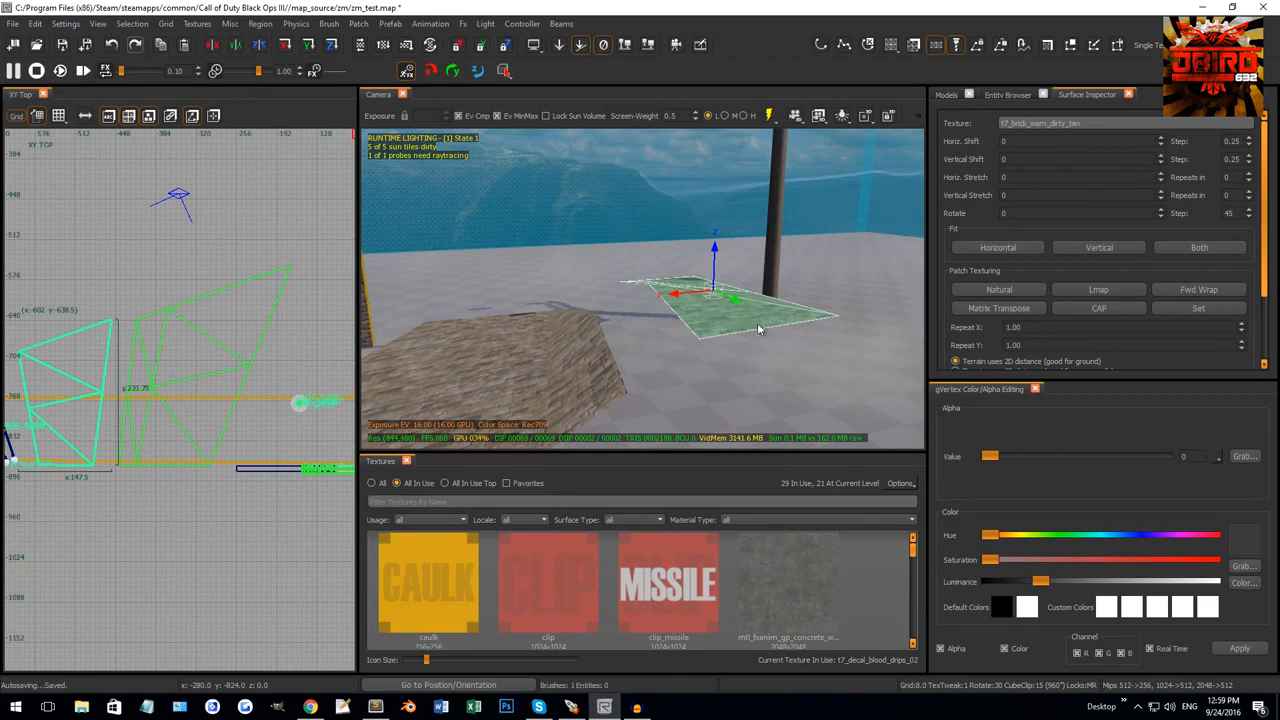
{"action": "key", "text": "ctrl+z"}
{"action": "key", "text": "Escape"}
Select both the right and left terrain patches together.
{"action": "right_click_drag", "start_coordinate": [705, 361], "coordinate": [560, 284]}
{"action": "left_click", "coordinate": [730, 349], "text": "shift"}
{"action": "left_click", "coordinate": [681, 343], "text": "shift"}
{"action": "right_click_drag", "start_coordinate": [654, 284], "coordinate": [657, 285]}
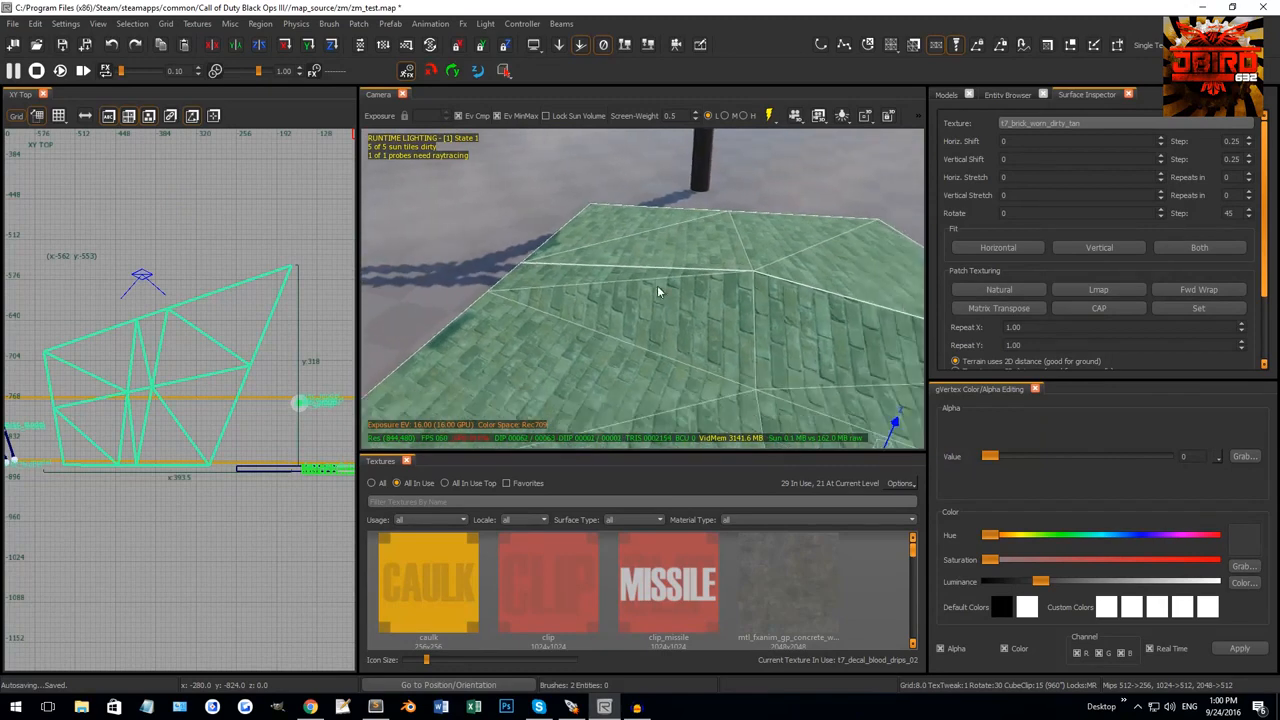
{"action": "right_click_drag", "start_coordinate": [747, 263], "coordinate": [838, 255]}
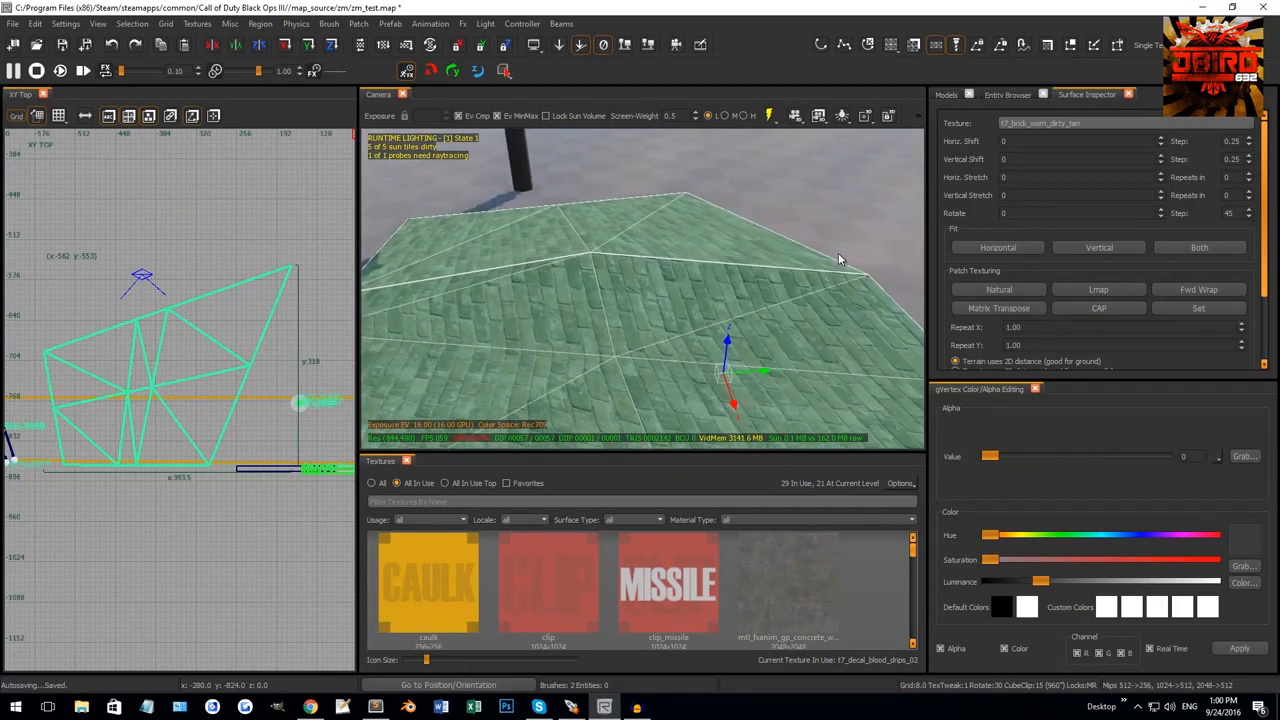
{"action": "right_click_drag", "start_coordinate": [577, 255], "coordinate": [720, 248]}
Select the corner vertex area, then reselect both patches and weld them with W.
{"action": "left_click_drag", "start_coordinate": [756, 243], "coordinate": [797, 281]}
{"action": "right_click_drag", "start_coordinate": [812, 274], "coordinate": [786, 284]}
{"action": "left_click_drag", "start_coordinate": [765, 290], "coordinate": [853, 343]}
{"action": "right_click_drag", "start_coordinate": [815, 338], "coordinate": [694, 291]}
{"action": "key", "text": "Escape"}
{"action": "left_click", "coordinate": [694, 291], "text": "shift"}
{"action": "left_click", "coordinate": [594, 230], "text": "shift"}
{"action": "key", "text": "w"}
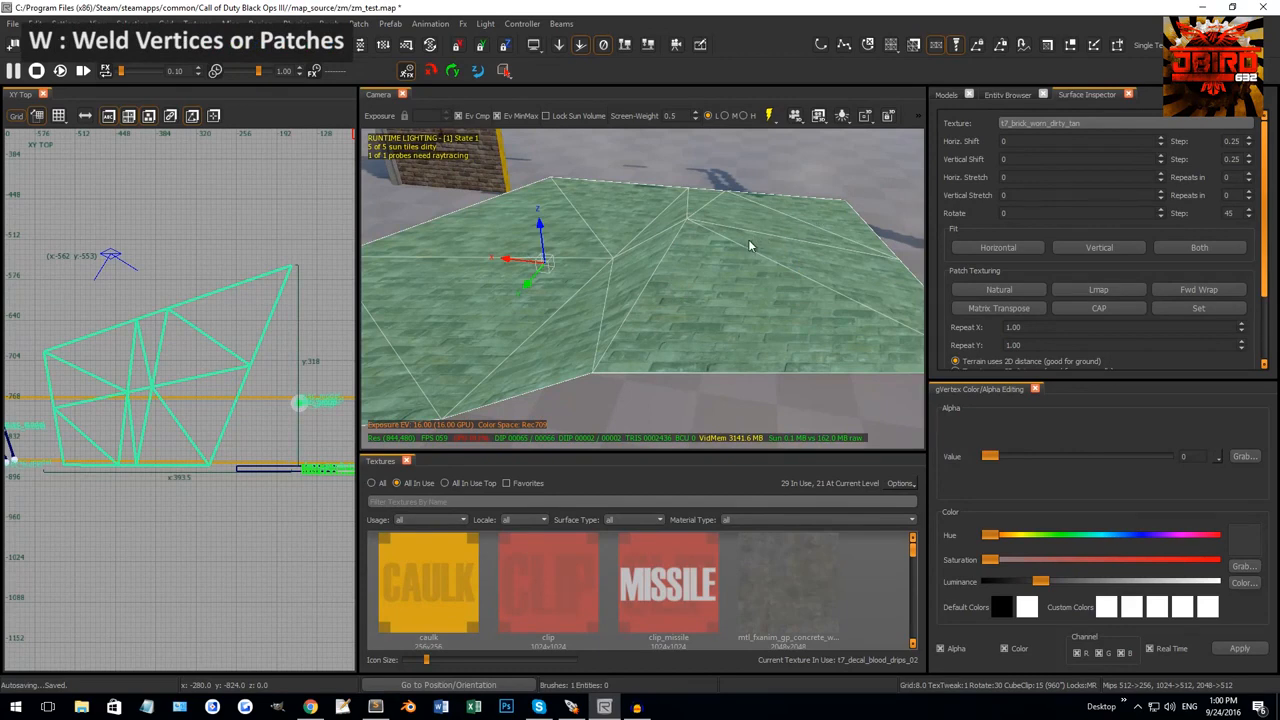
In vertex mode, move the right patch's two seam vertices right and down.
{"action": "right_click_drag", "start_coordinate": [735, 243], "coordinate": [722, 265]}
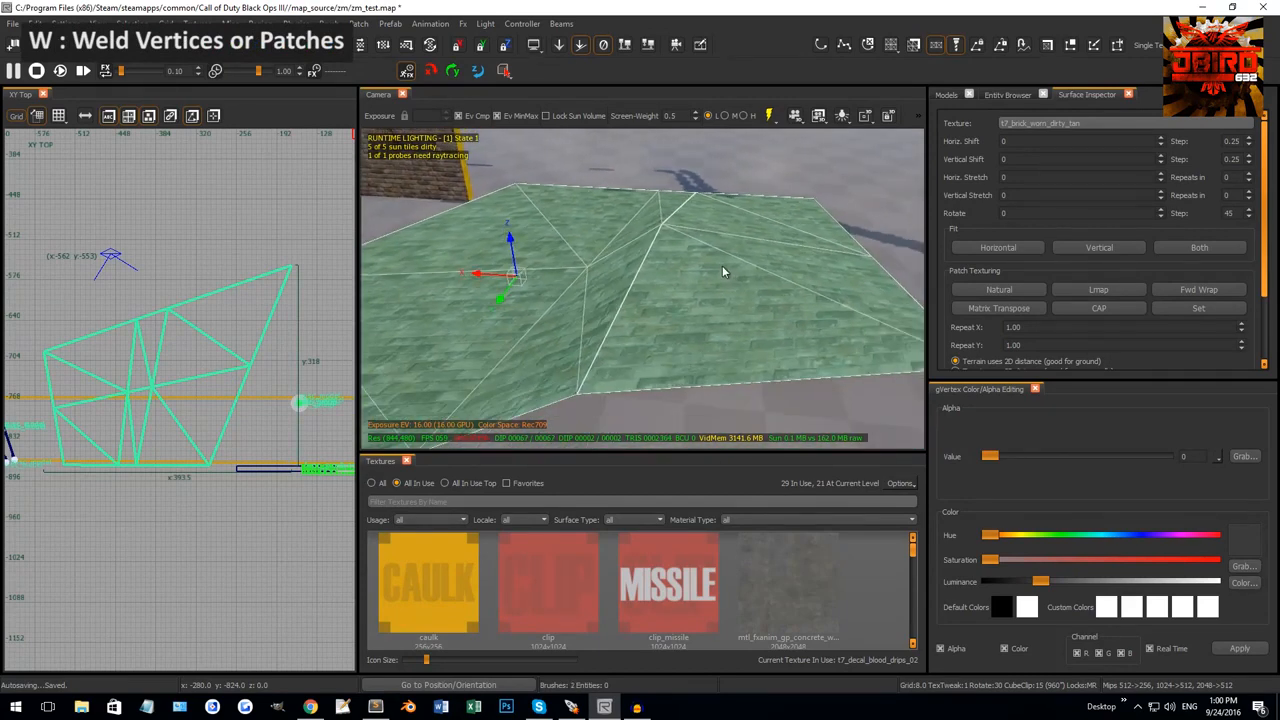
{"action": "key", "text": "Escape"}
{"action": "left_click", "coordinate": [707, 248], "text": "shift"}
{"action": "key", "text": "v"}
{"action": "left_click_drag", "start_coordinate": [565, 174], "coordinate": [725, 244]}
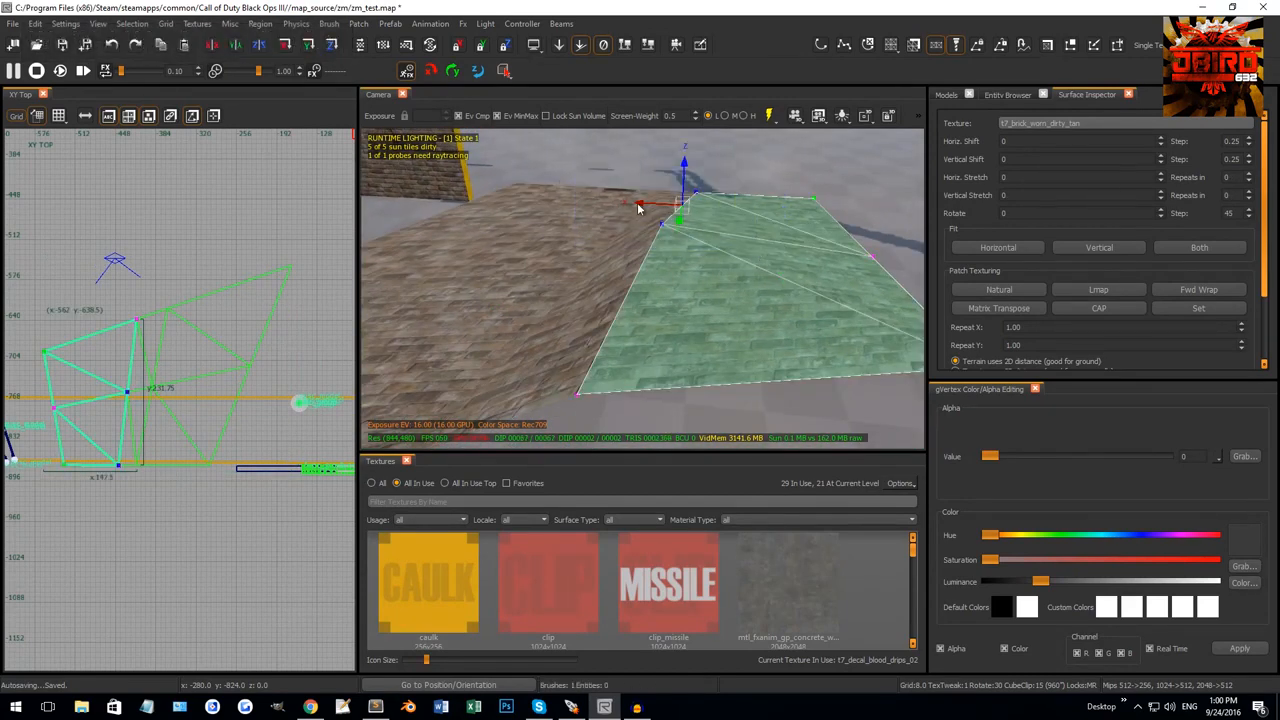
{"action": "left_click_drag", "start_coordinate": [638, 207], "coordinate": [732, 280]}
{"action": "key", "text": "Escape"}
{"action": "key", "text": "Escape"}
Select both terrain patches and weld the vertices along their seam.
{"action": "right_click_drag", "start_coordinate": [738, 286], "coordinate": [631, 280]}
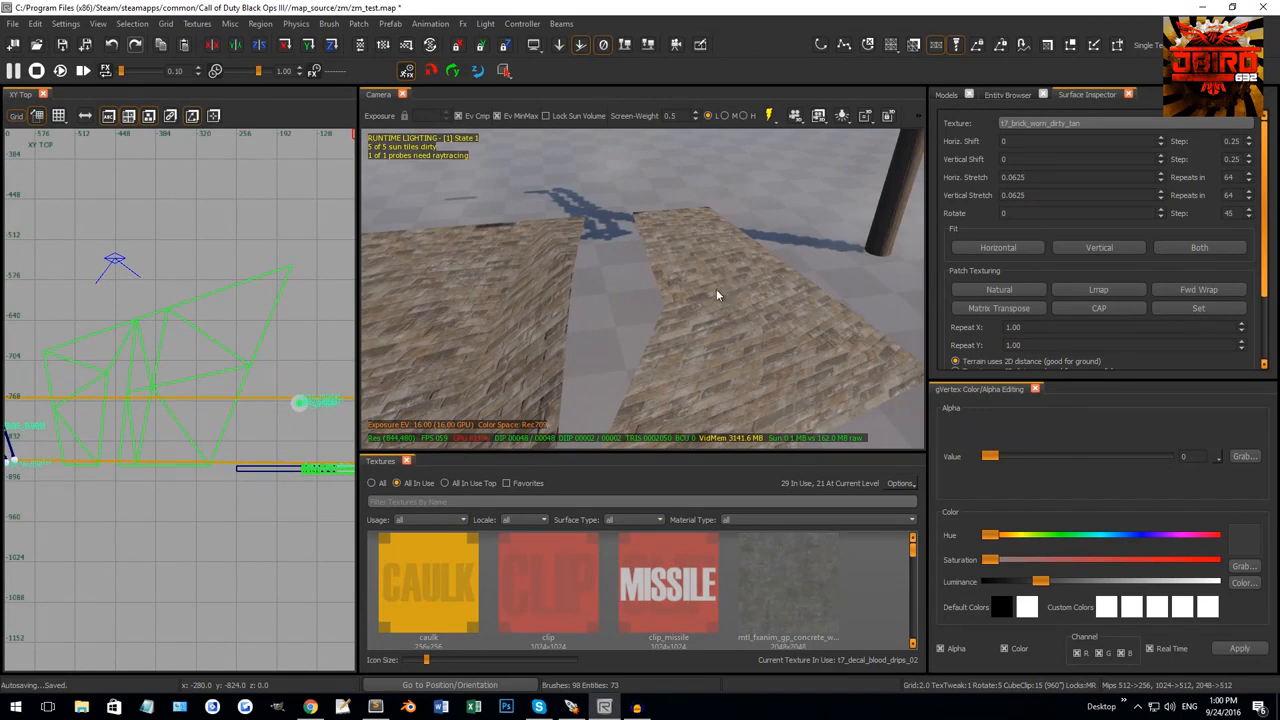
{"action": "right_click_drag", "start_coordinate": [651, 357], "coordinate": [591, 297]}
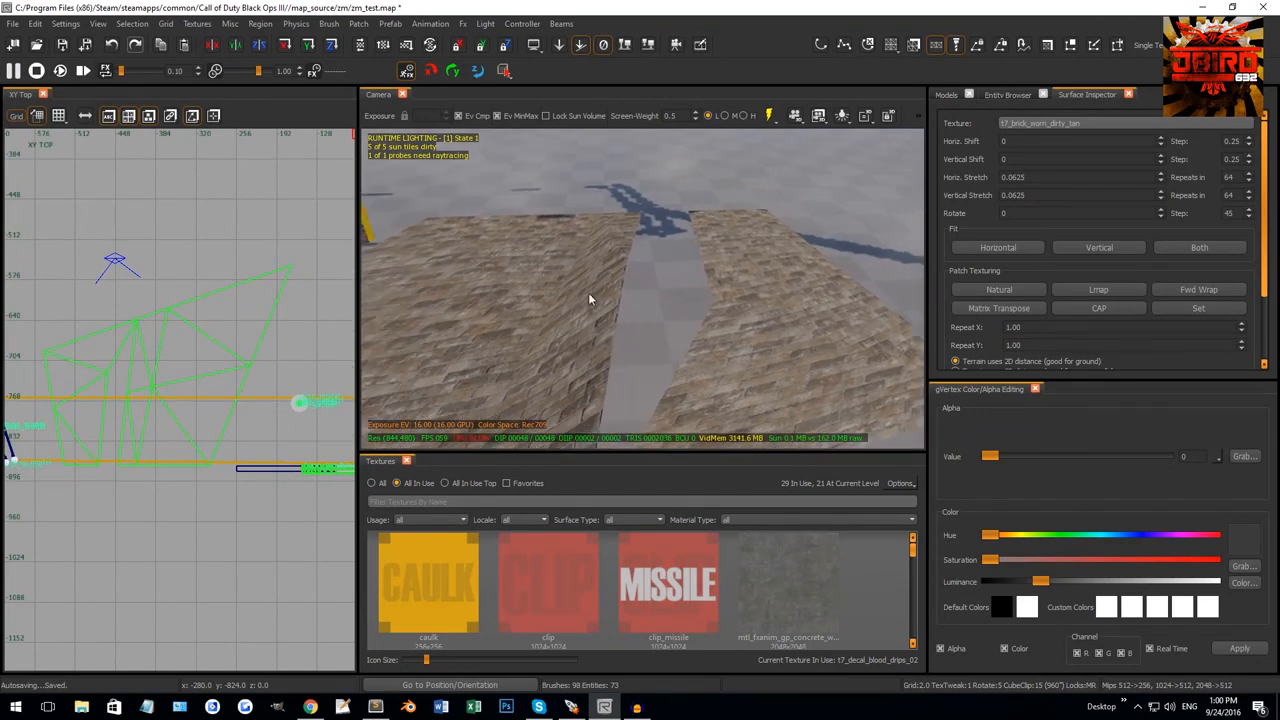
{"action": "left_click", "coordinate": [586, 277]}
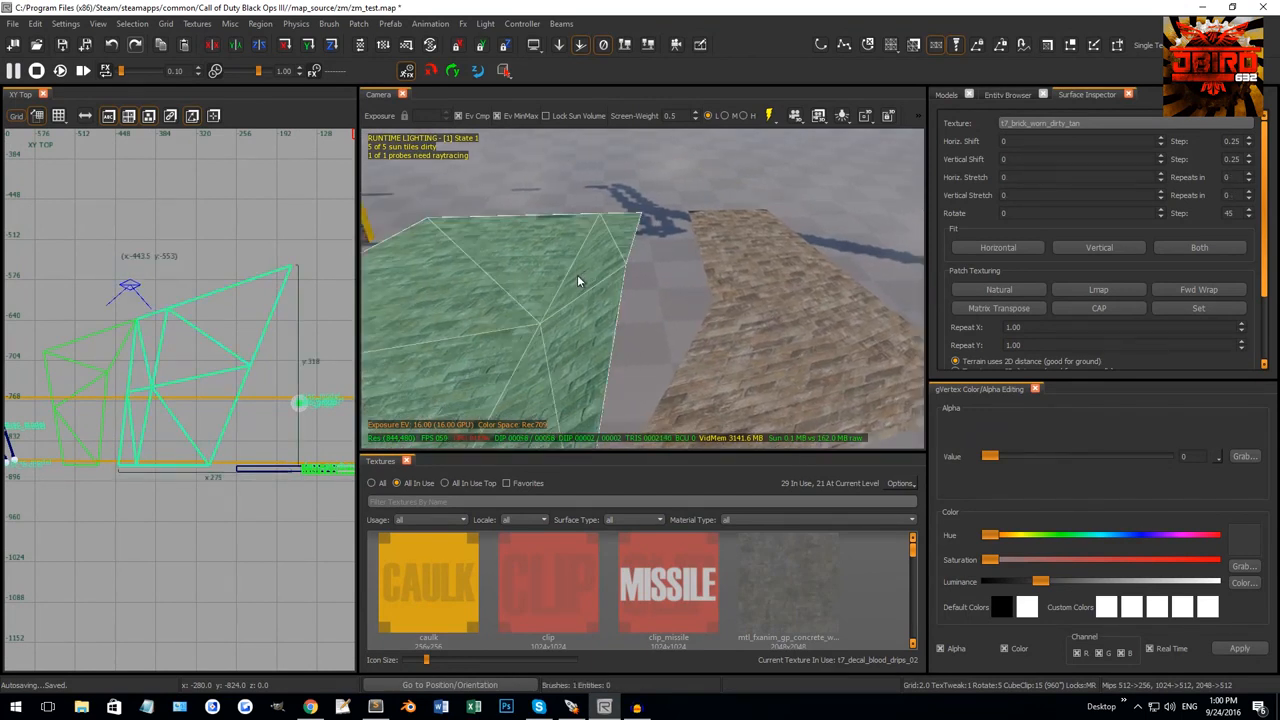
{"action": "left_click", "coordinate": [592, 257], "text": "shift"}
{"action": "left_click", "coordinate": [593, 256], "text": "shift"}
{"action": "left_click", "coordinate": [751, 263], "text": "shift"}
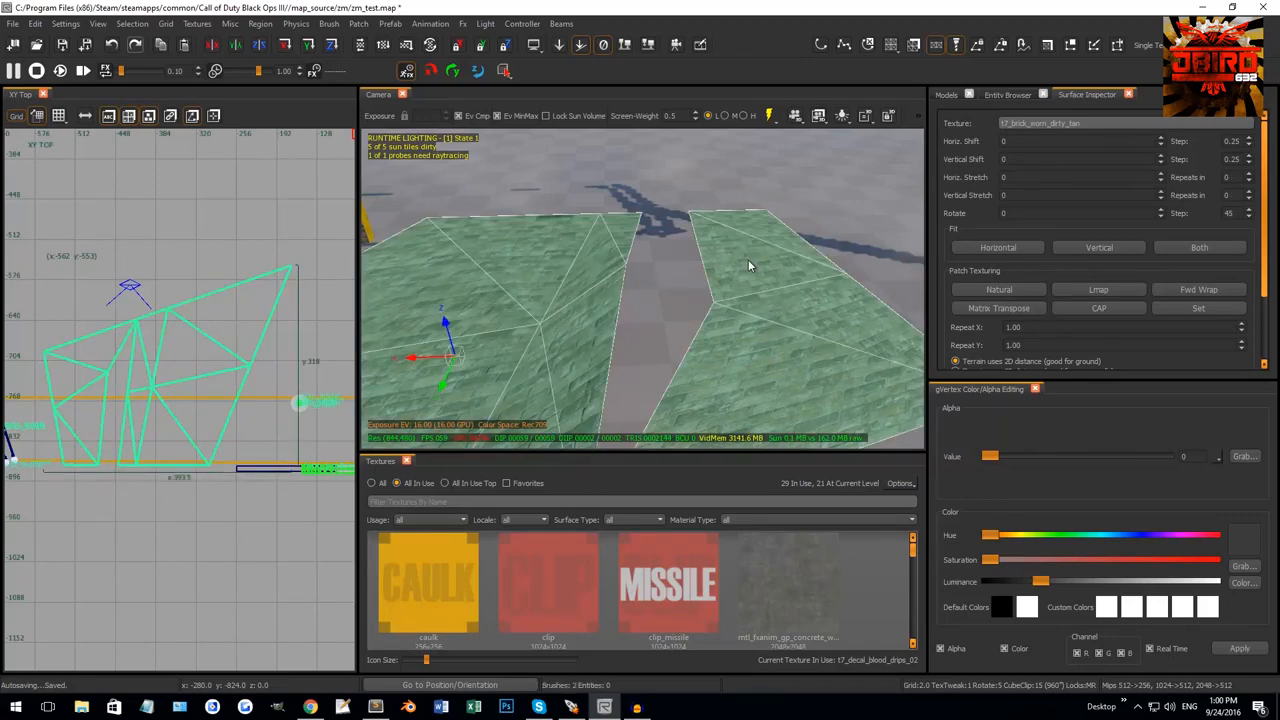
{"action": "key", "text": "v"}
{"action": "left_click_drag", "start_coordinate": [603, 249], "coordinate": [738, 324]}
{"action": "key", "text": "w"}
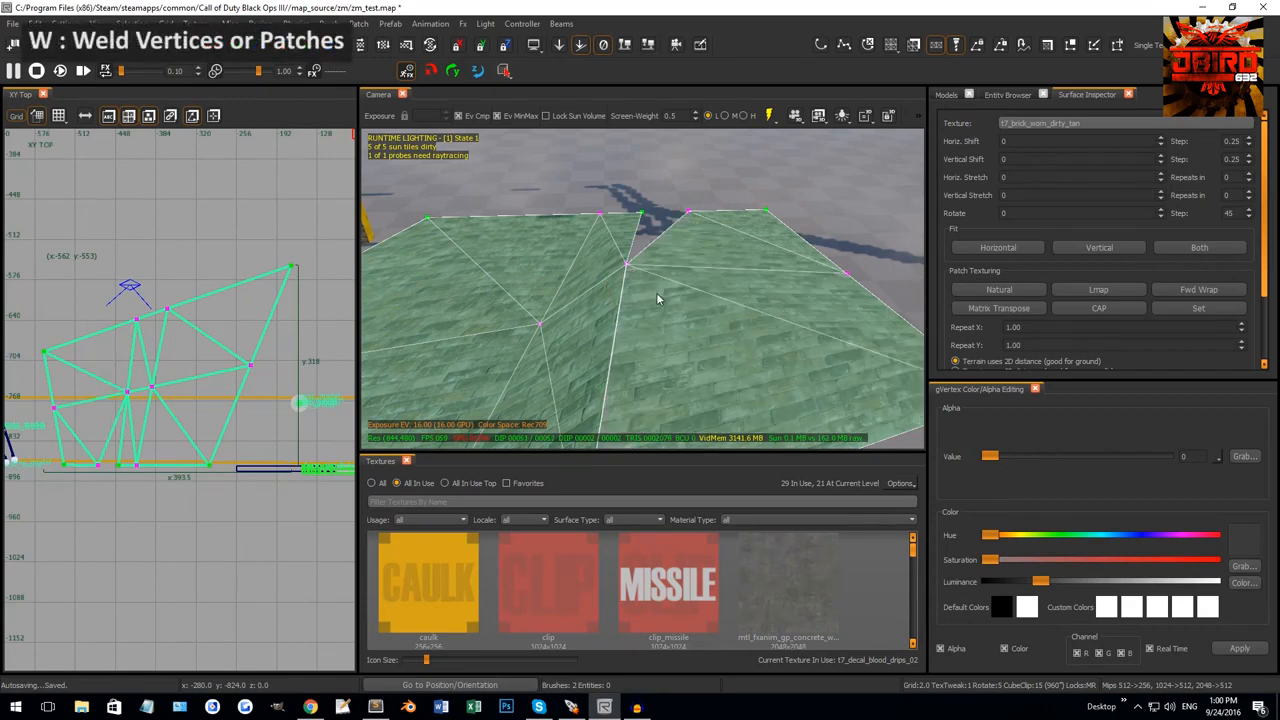
Weld the two top seam vertices to close the remaining gap.
{"action": "right_click_drag", "start_coordinate": [654, 271], "coordinate": [650, 240]}
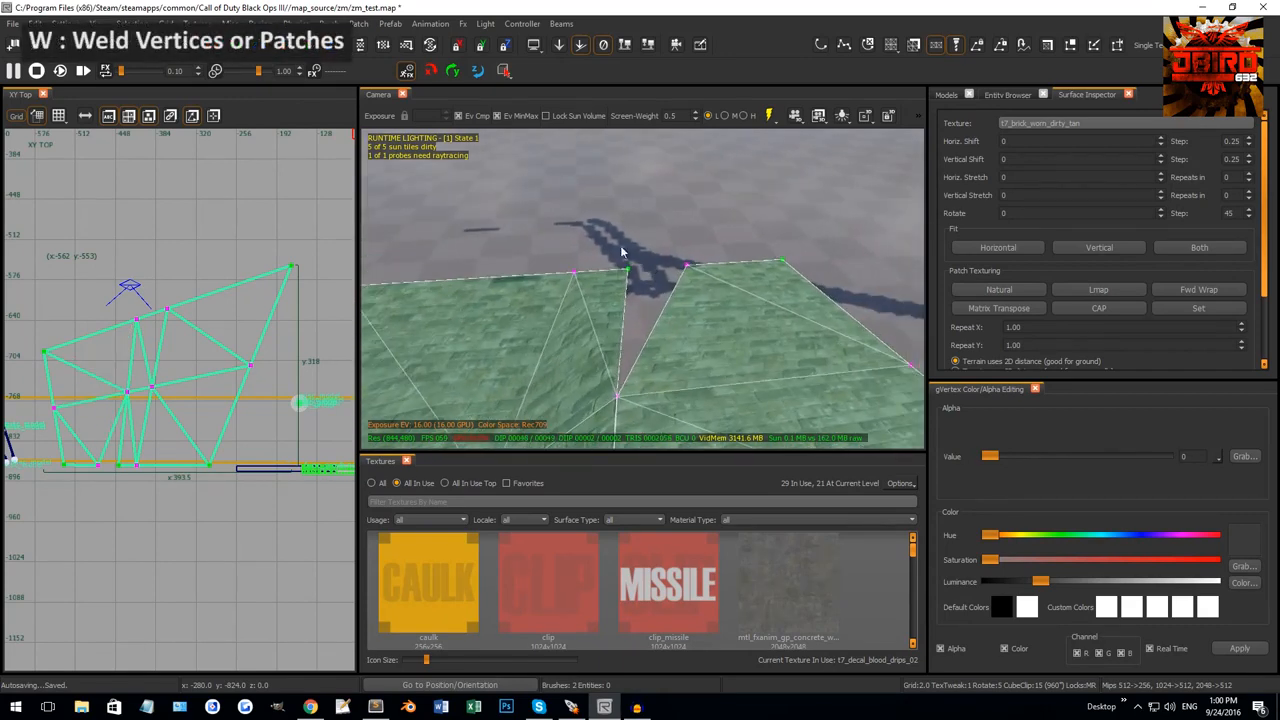
{"action": "left_click_drag", "start_coordinate": [606, 235], "coordinate": [712, 286]}
{"action": "right_click_drag", "start_coordinate": [712, 286], "coordinate": [646, 236]}
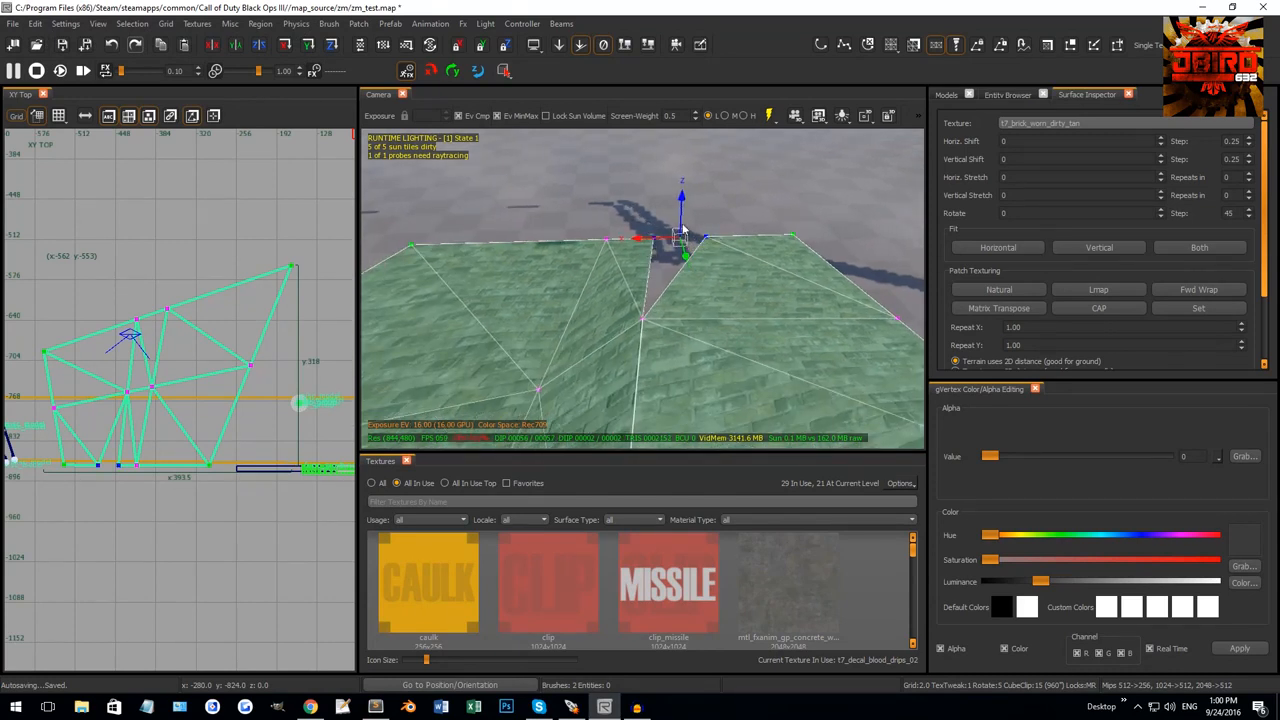
{"action": "key", "text": "w"}
Select both terrain patches and weld them into one.
{"action": "right_click_drag", "start_coordinate": [732, 247], "coordinate": [713, 239]}
{"action": "key", "text": "Escape"}
{"action": "left_click", "coordinate": [713, 261], "text": "shift"}
{"action": "left_click", "coordinate": [642, 264], "text": "shift"}
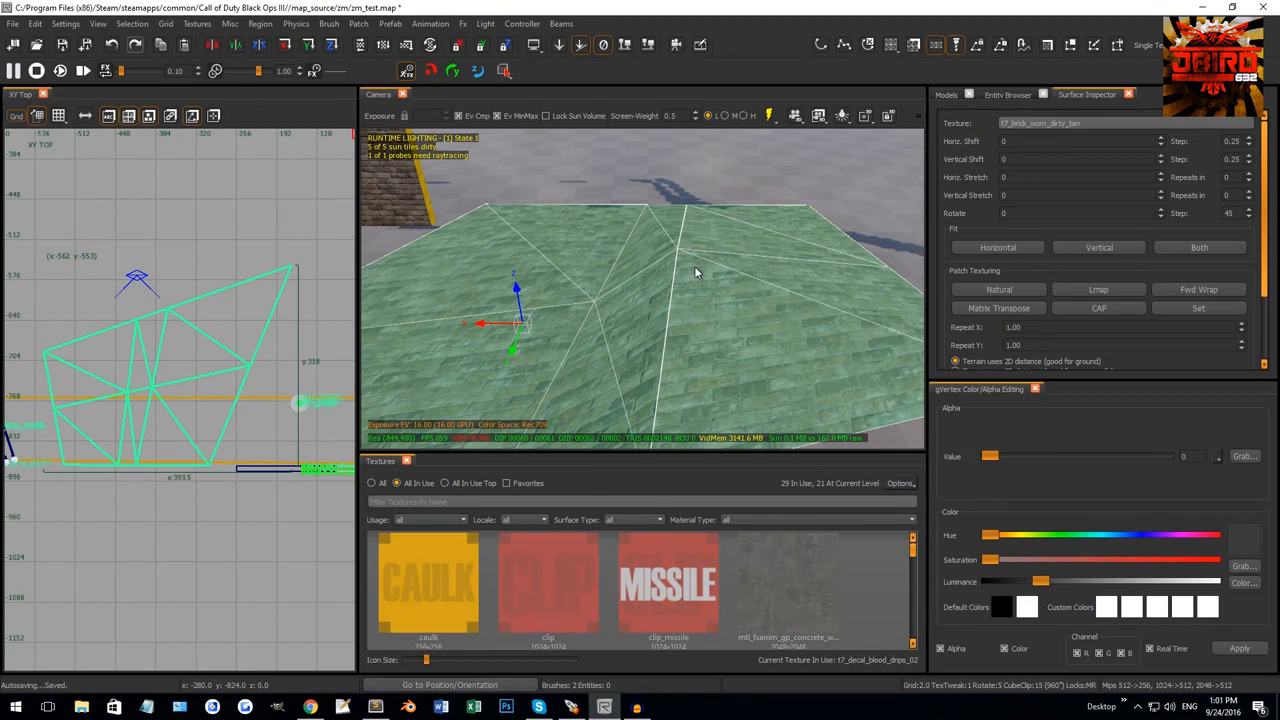
{"action": "key", "text": "w"}
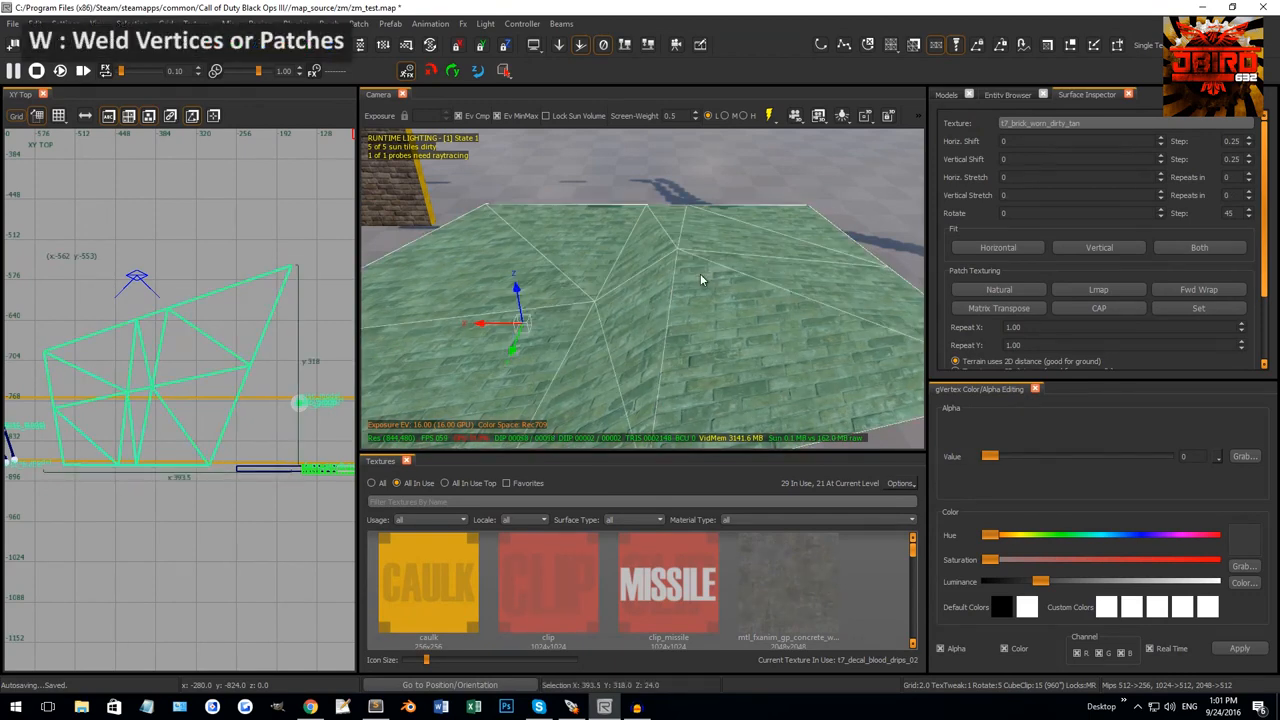
In the Surface Inspector, apply Lmap then Natural to the terrain's brick texture.
{"action": "key", "text": "s"}
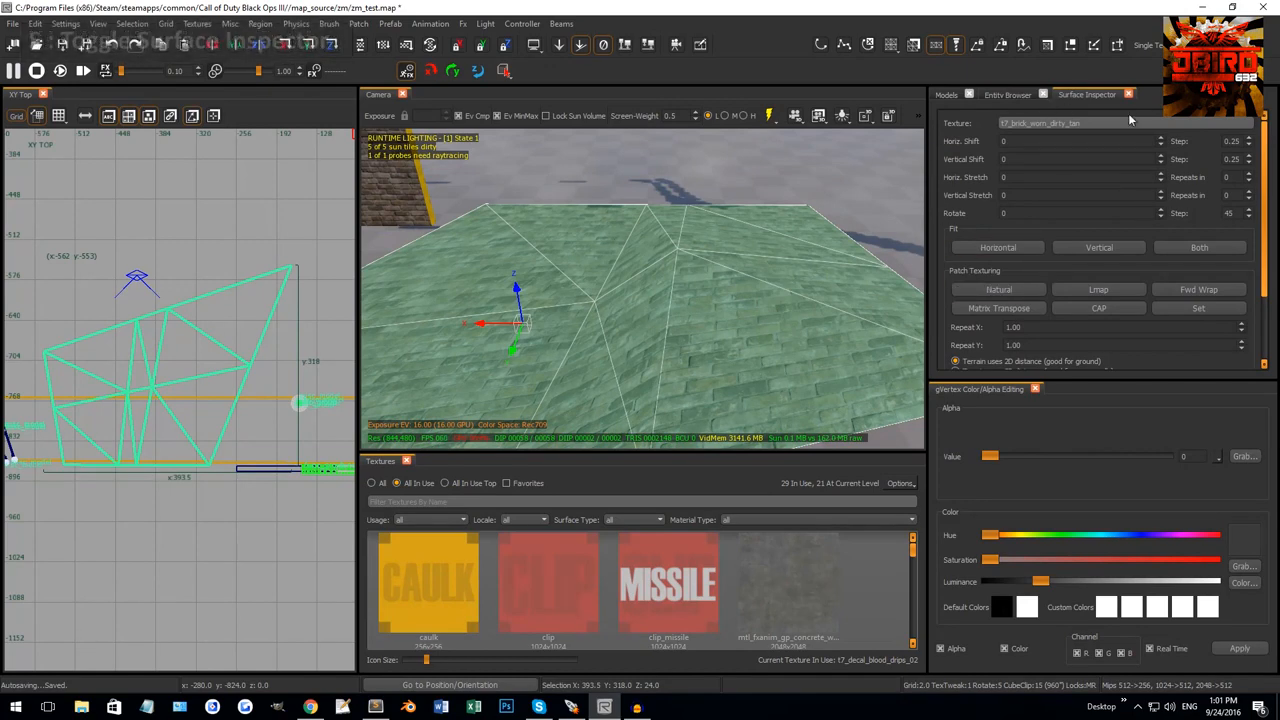
{"action": "right_click_drag", "start_coordinate": [750, 266], "coordinate": [700, 269]}
{"action": "key", "text": "Escape"}
{"action": "left_click", "coordinate": [665, 320], "text": "shift"}
{"action": "left_click", "coordinate": [1098, 288]}
{"action": "key", "text": "Escape"}
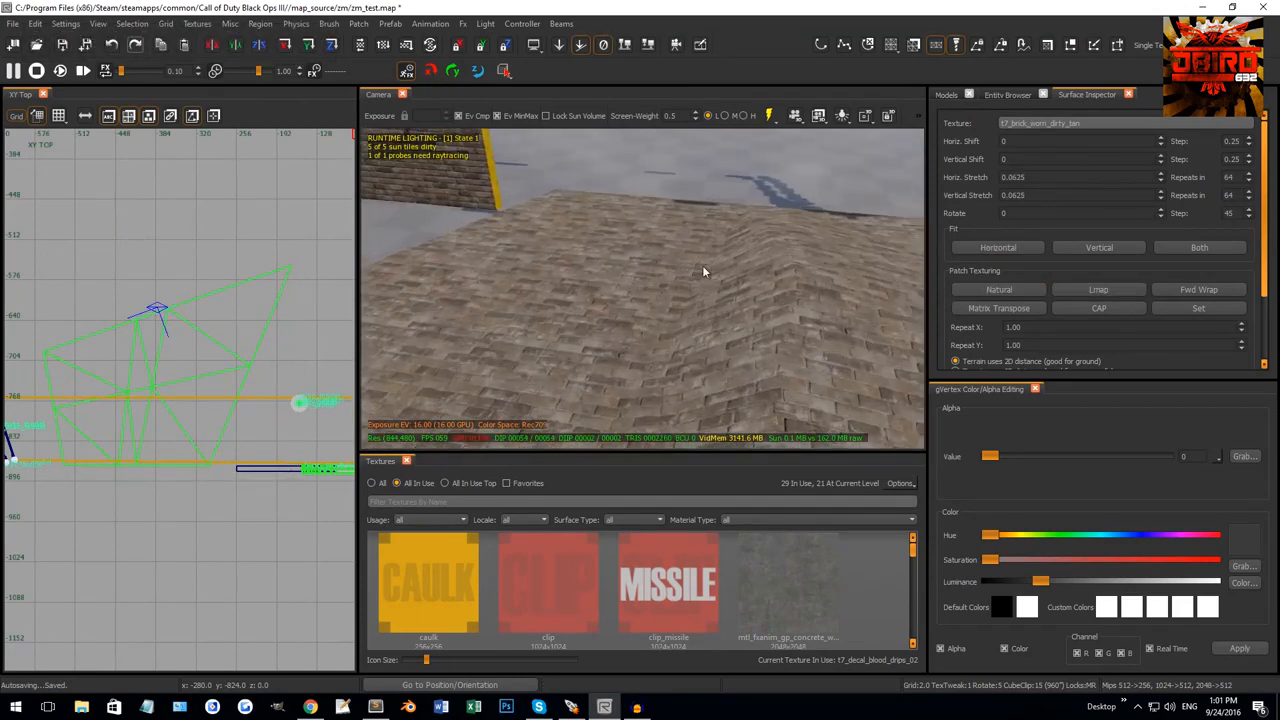
{"action": "left_click", "coordinate": [702, 268], "text": "shift"}
{"action": "left_click", "coordinate": [998, 296]}
Rotate the brick texture 90 degrees and shift it across the terrain.
{"action": "right_click_drag", "start_coordinate": [878, 283], "coordinate": [1020, 209]}
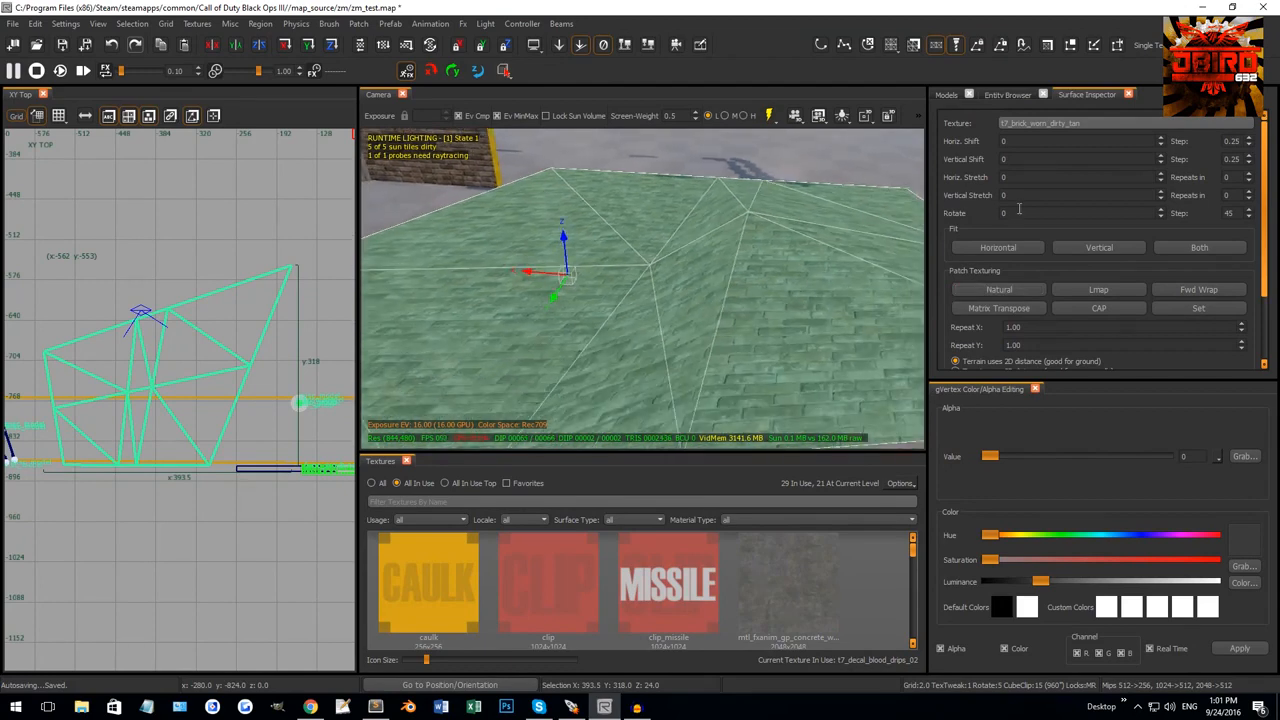
{"action": "left_click", "coordinate": [1013, 215]}
{"action": "type", "text": "90"}
{"action": "key", "text": "Return"}
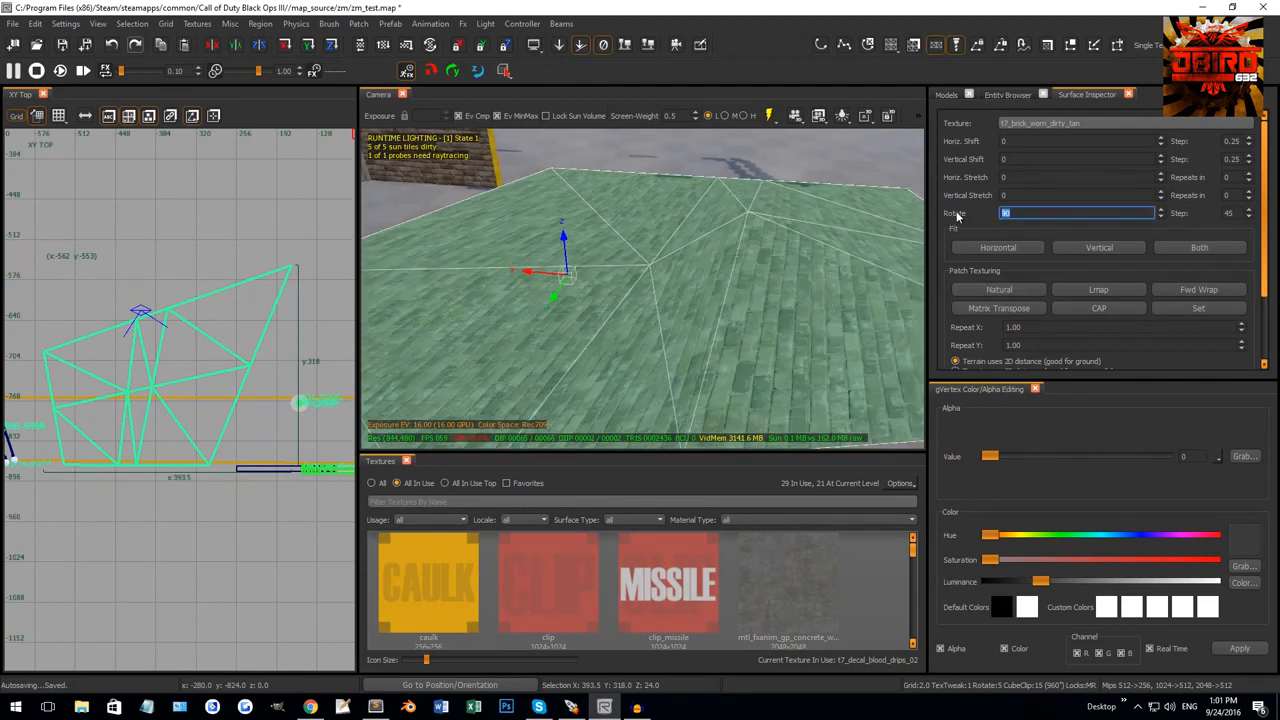
{"action": "right_click_drag", "start_coordinate": [770, 325], "coordinate": [745, 293]}
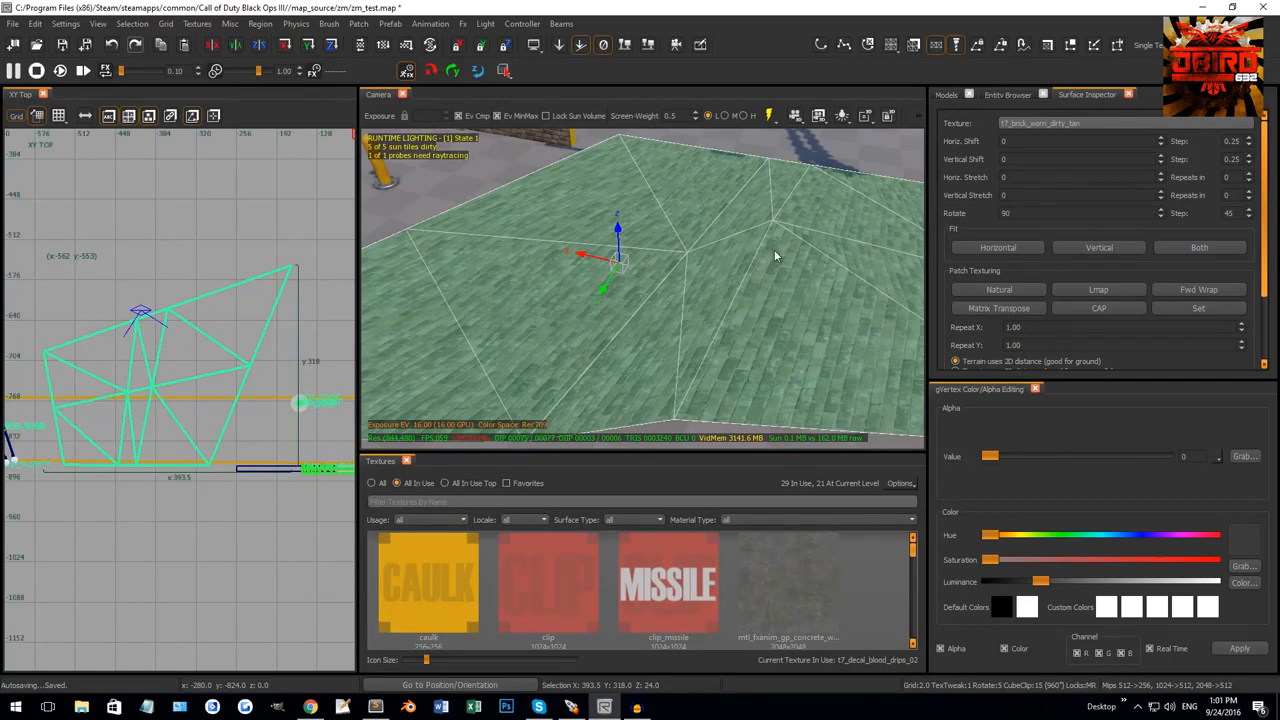
{"action": "right_click_drag", "start_coordinate": [727, 338], "coordinate": [673, 343], "text": "alt"}
{"action": "key", "text": "Escape"}
Delete the terrain patch and frame the yellow bollard in the XY Top view.
{"action": "left_click", "coordinate": [746, 270], "text": "shift"}
{"action": "key", "text": "BackSpace"}
{"action": "left_click", "coordinate": [629, 370], "text": "shift"}
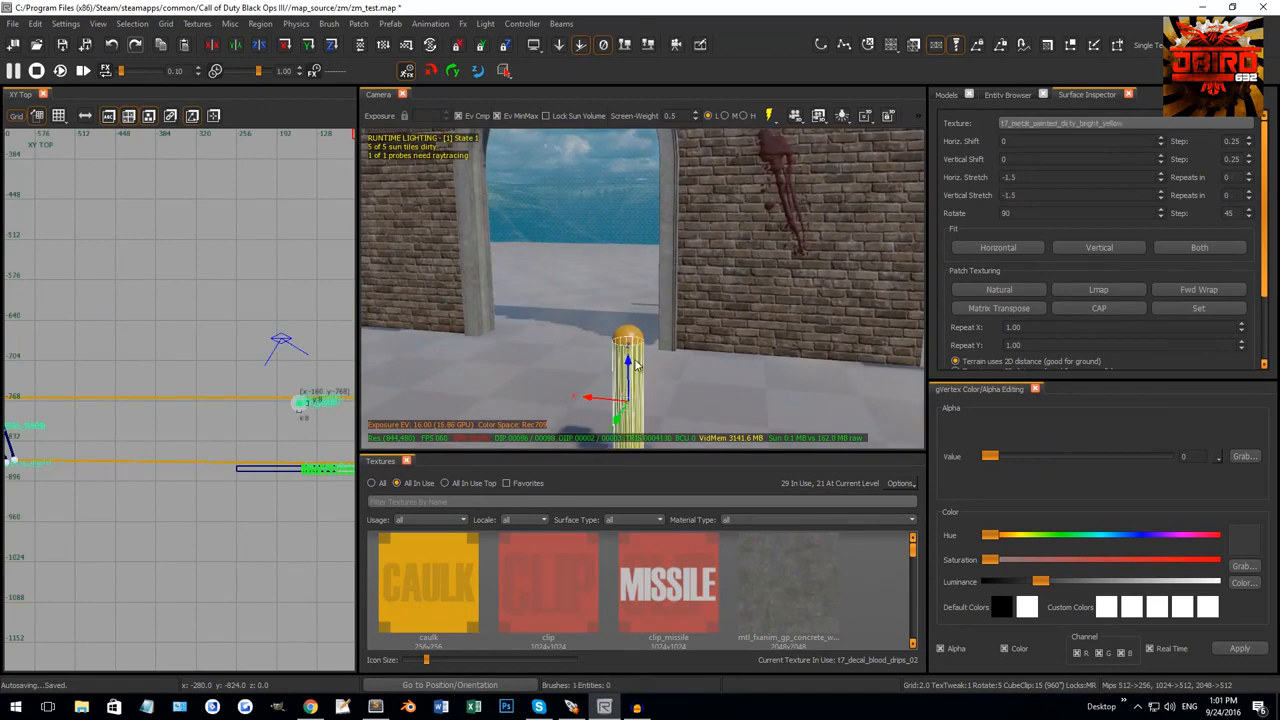
{"action": "key", "text": "Escape"}
{"action": "right_click_drag", "start_coordinate": [732, 262], "coordinate": [659, 273]}
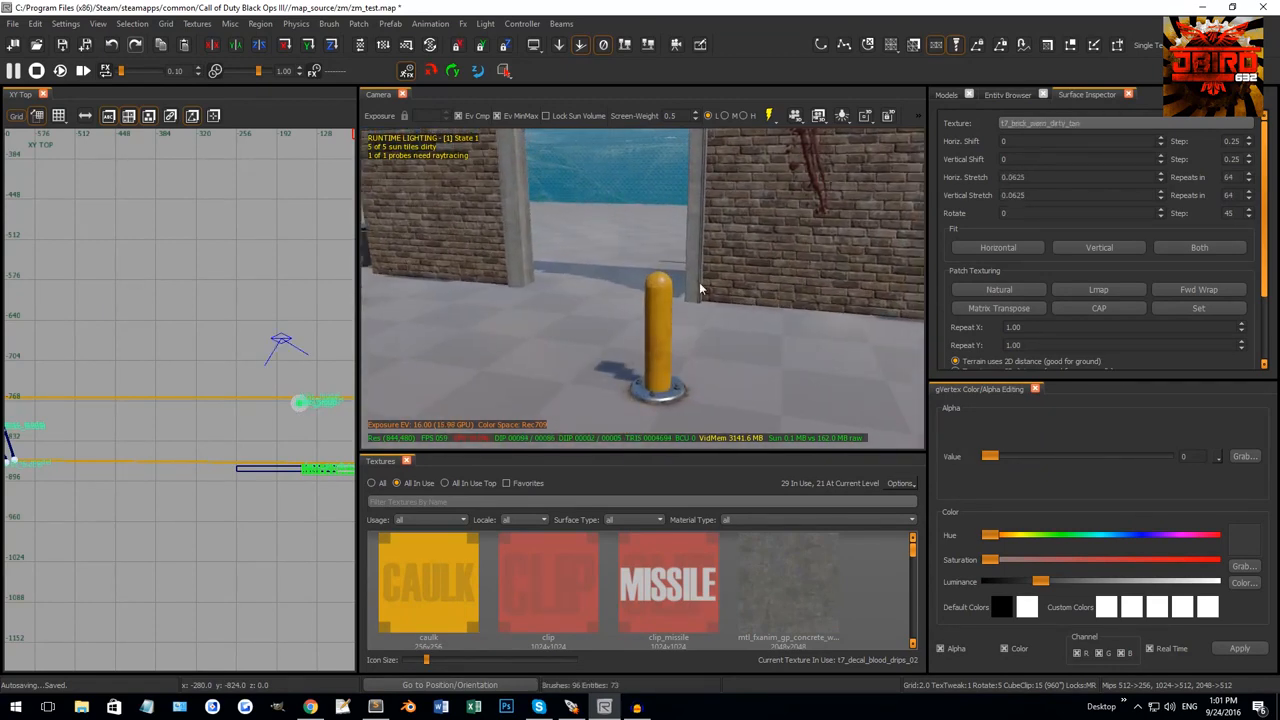
{"action": "right_click_drag", "start_coordinate": [659, 273], "coordinate": [664, 336]}
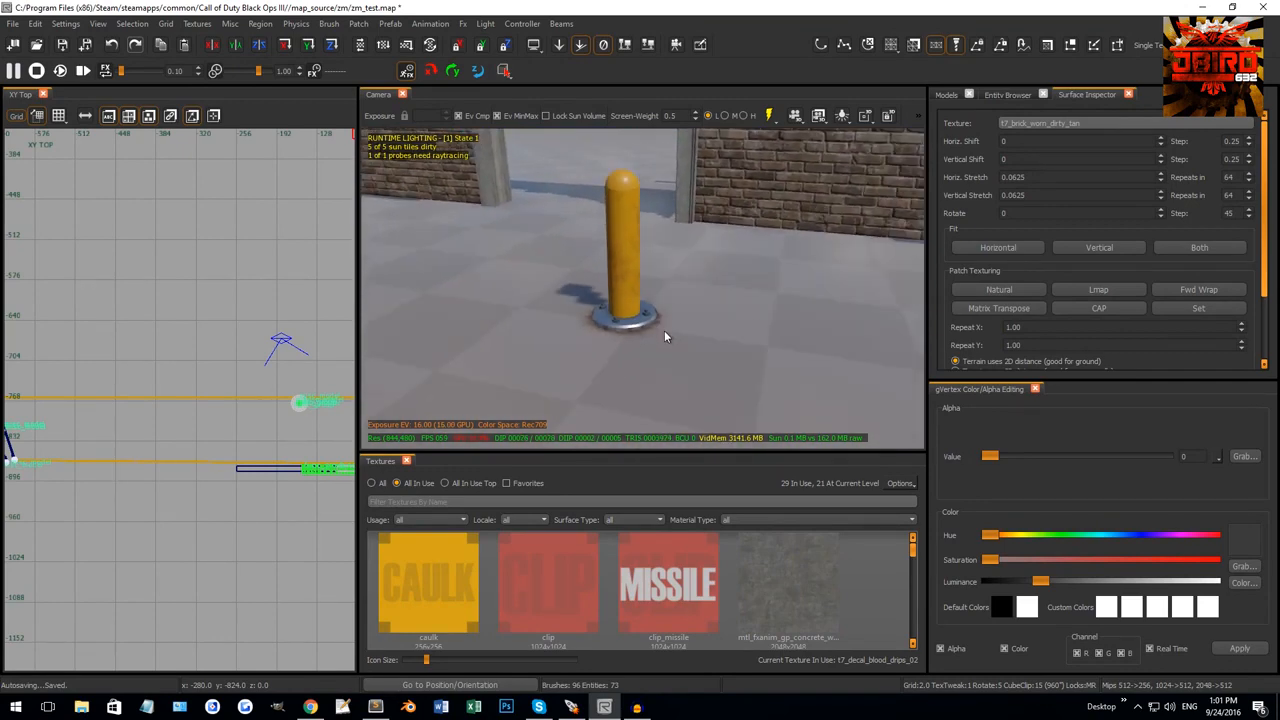
{"action": "left_click", "coordinate": [628, 250], "text": "shift"}
{"action": "right_click_drag", "start_coordinate": [172, 382], "coordinate": [64, 355]}
{"action": "scroll", "coordinate": [172, 383], "scroll_direction": "up", "scroll_amount": 7}
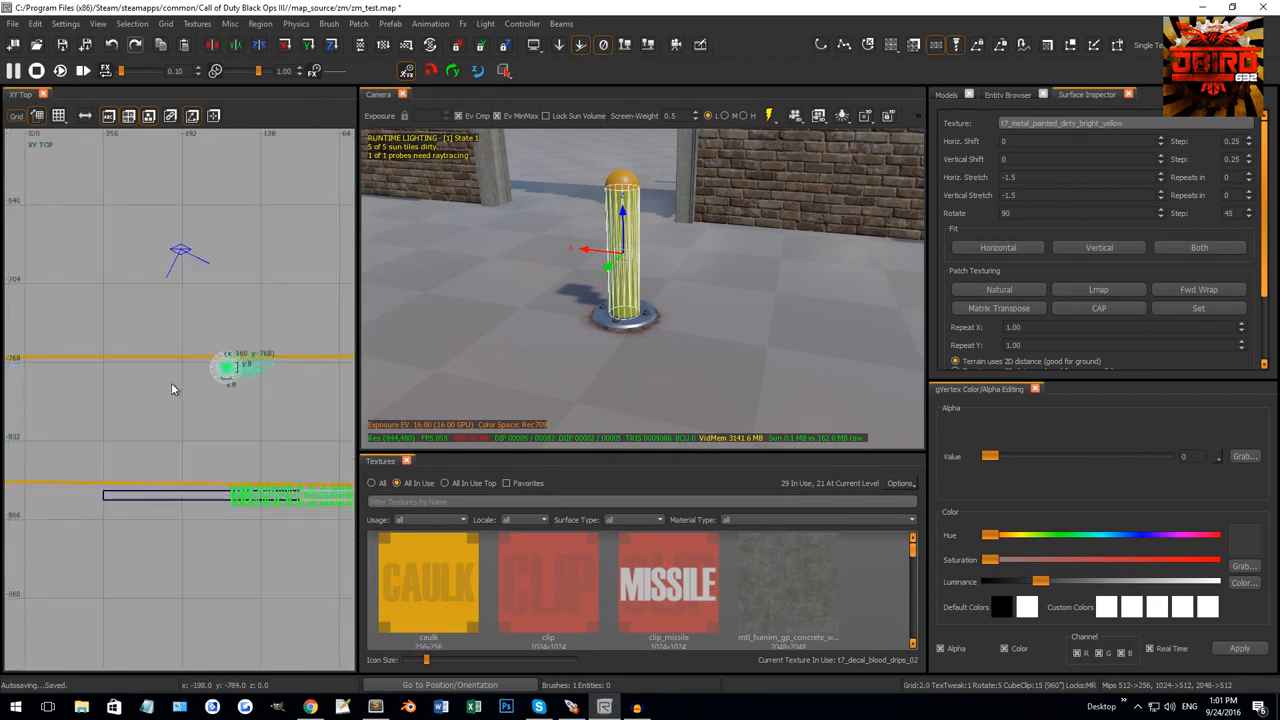
{"action": "key", "text": "Escape"}
Draw a small square brush beside the bollard and give it the caulk texture.
{"action": "left_click_drag", "start_coordinate": [199, 356], "coordinate": [224, 336]}
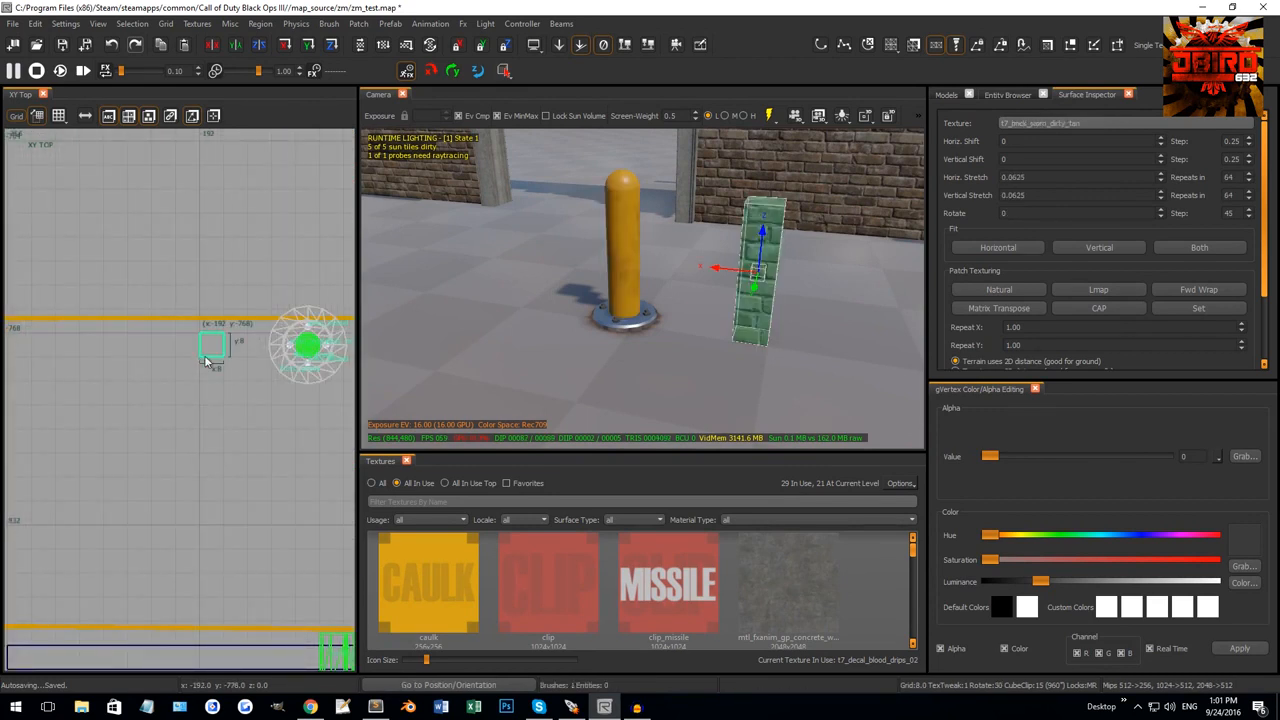
{"action": "left_click", "coordinate": [445, 548]}
{"action": "mouse_move", "coordinate": [737, 282]}
{"action": "right_mouse_down"}
{"action": "mouse_move", "coordinate": [775, 200]}
{"action": "mouse_move", "coordinate": [752, 186]}
{"action": "right_mouse_up"}
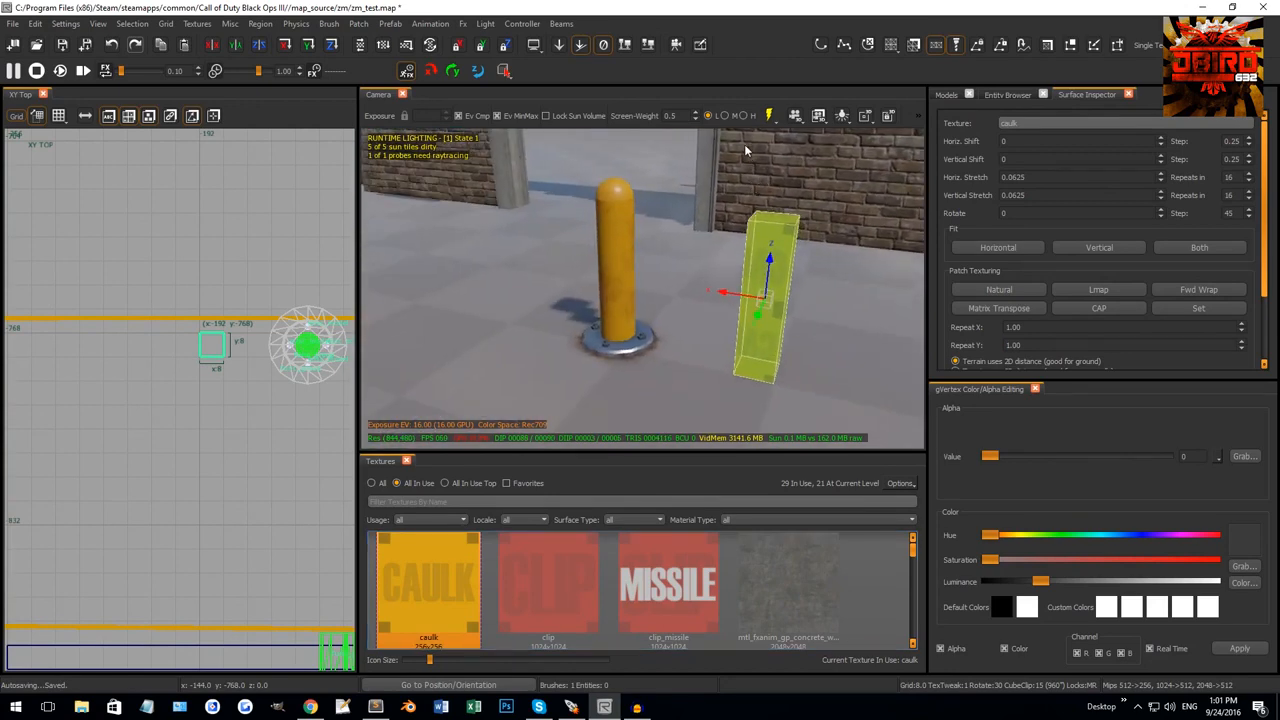
Convert the caulk box into an upright cylinder patch via Patch > Primitives > Cylinder.
{"action": "left_click", "coordinate": [362, 25]}
{"action": "mouse_move", "coordinate": [405, 64]}
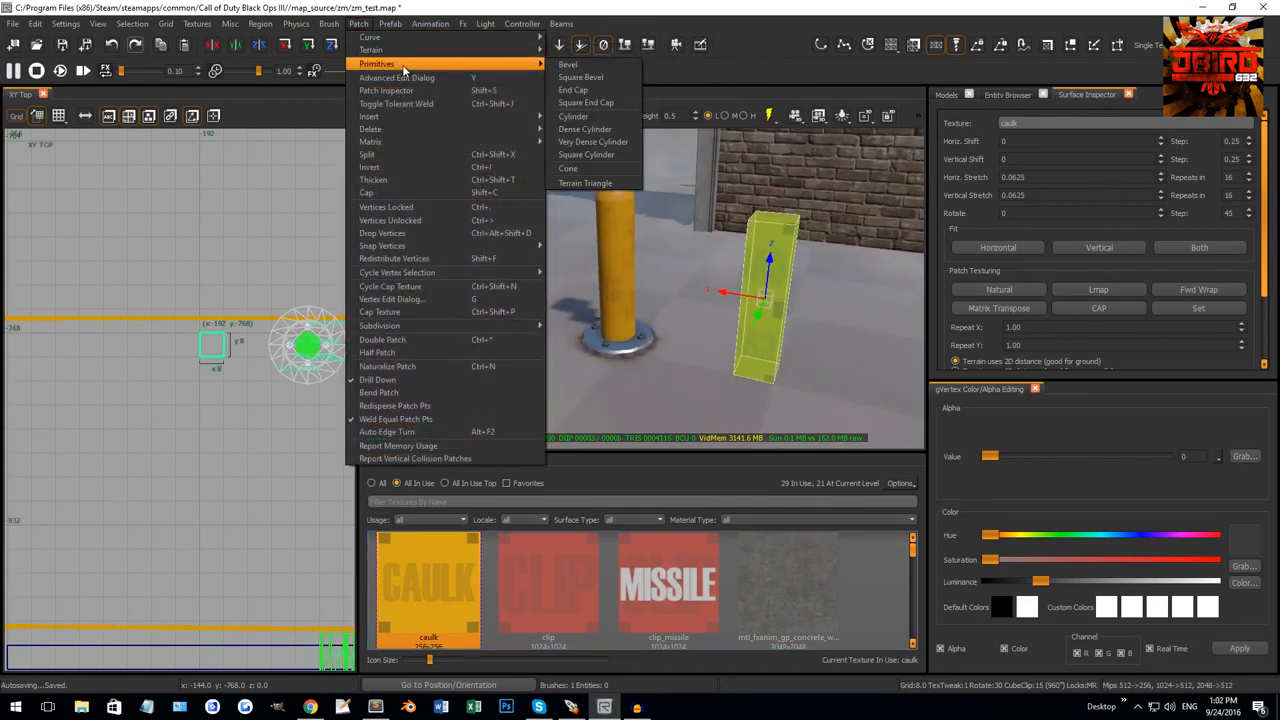
{"action": "left_click", "coordinate": [583, 124]}
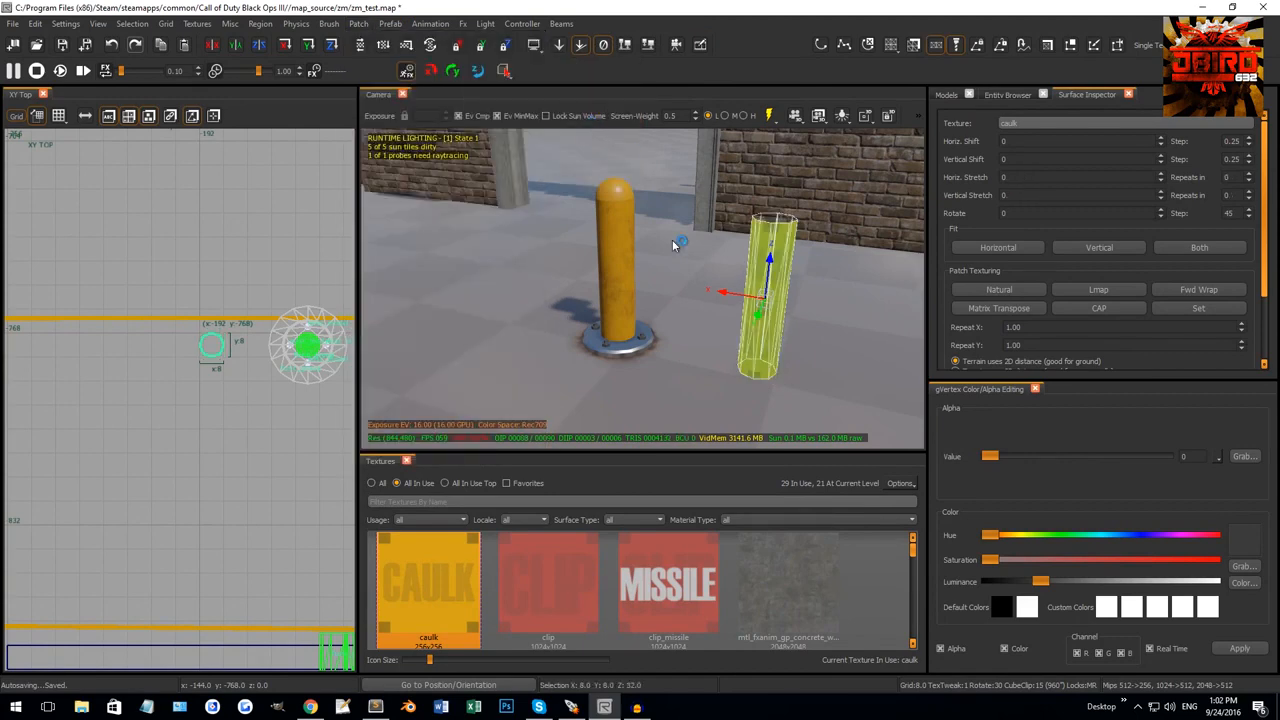
{"action": "right_click_drag", "start_coordinate": [677, 243], "coordinate": [671, 247]}
{"action": "key", "text": "Escape"}
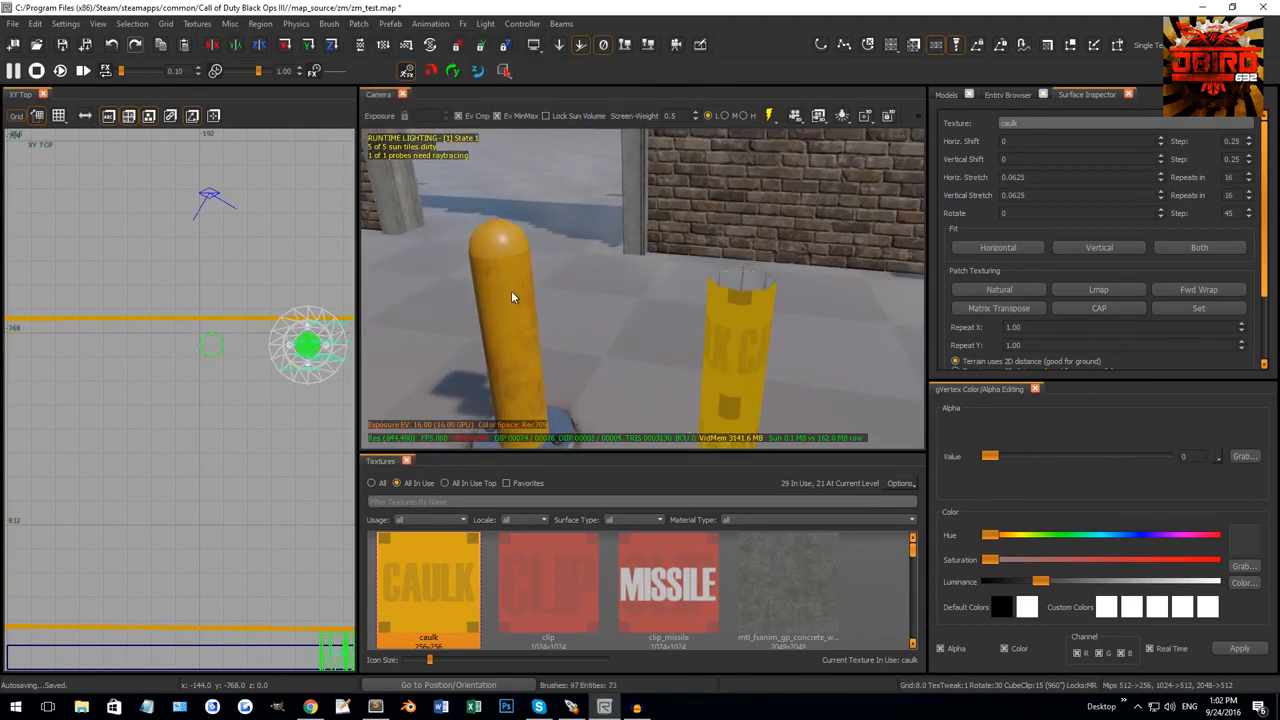
{"action": "left_click", "coordinate": [511, 290], "text": "shift"}
{"action": "key", "text": "Escape"}
{"action": "left_click", "coordinate": [737, 312], "text": "shift"}
{"action": "right_click_drag", "start_coordinate": [701, 315], "coordinate": [703, 317]}
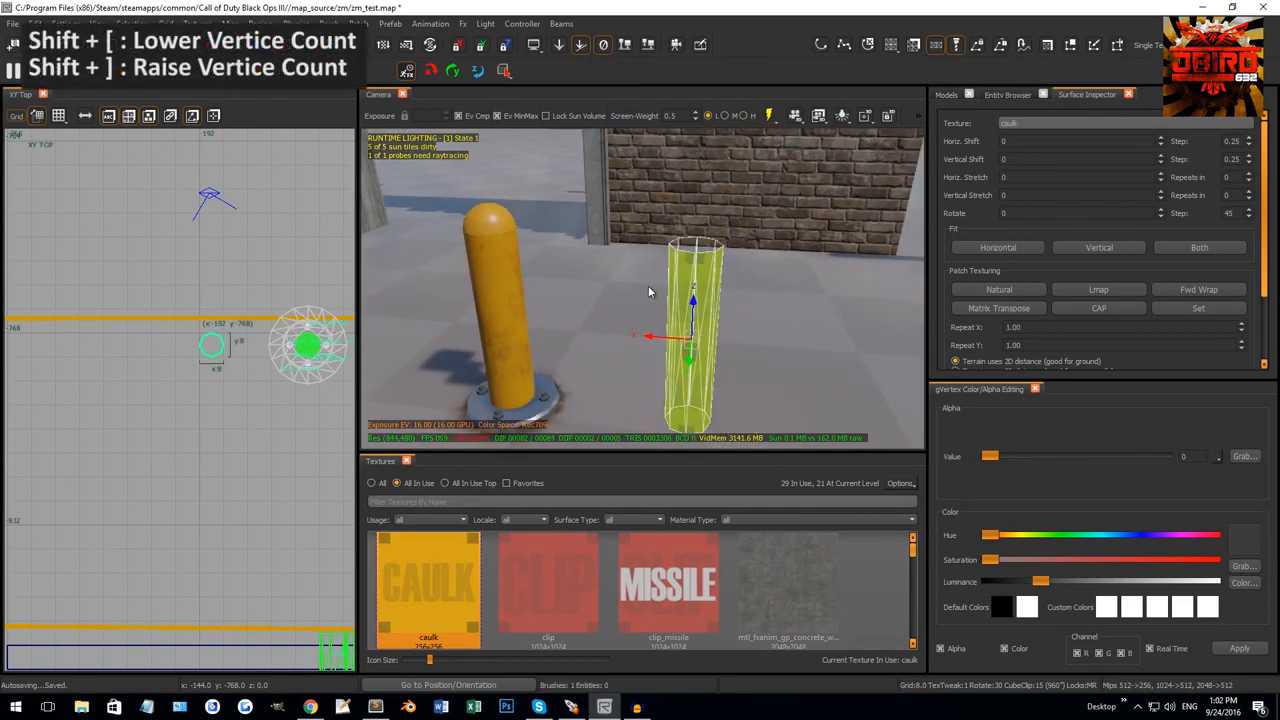
Raise the cylinder's vertex count with Shift+] and select its top, middle and bottom vertex rows.
{"action": "key", "text": "shift+bracketright"}
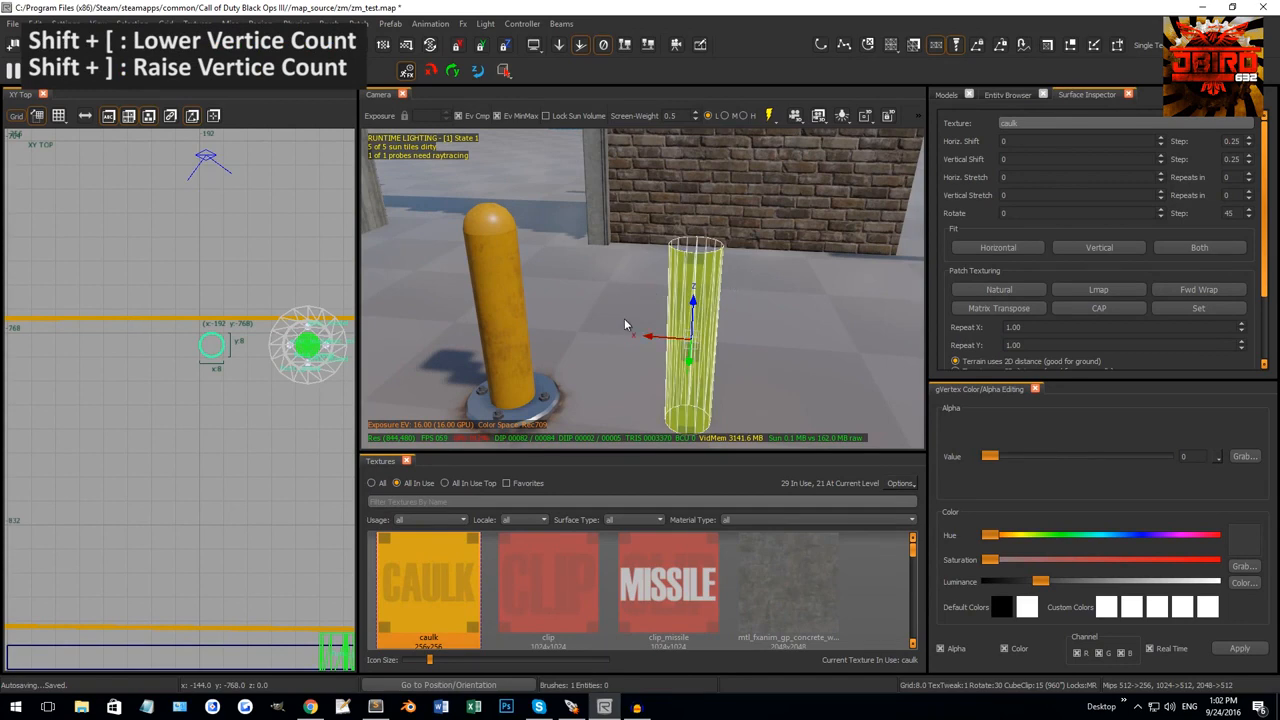
{"action": "right_click_drag", "start_coordinate": [663, 200], "coordinate": [710, 256]}
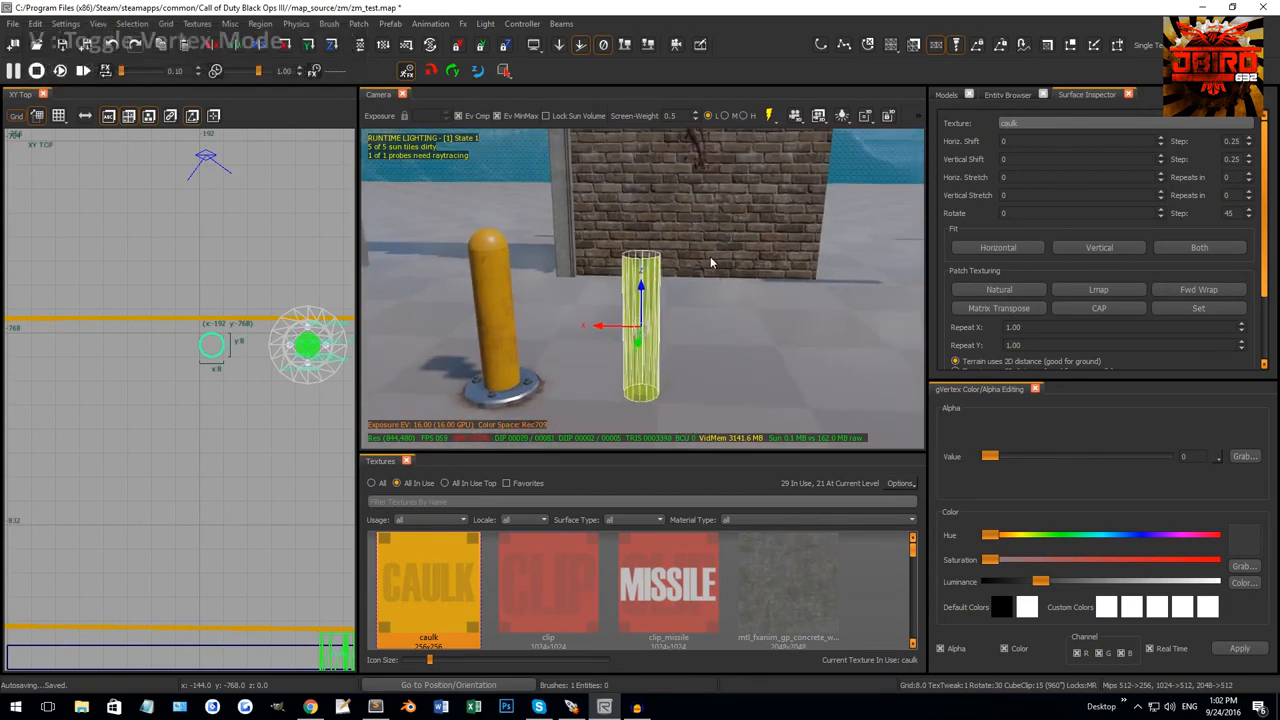
{"action": "key", "text": "v"}
{"action": "left_click_drag", "start_coordinate": [540, 133], "coordinate": [704, 217]}
{"action": "left_click_drag", "start_coordinate": [560, 243], "coordinate": [637, 290]}
{"action": "left_click_drag", "start_coordinate": [554, 306], "coordinate": [714, 386]}
Cycle a bottom vertex between column and loop selection, ending with the bottom vertex loop selected.
{"action": "left_click", "coordinate": [629, 342], "text": "shift"}
{"action": "left_click", "coordinate": [629, 342], "text": "shift"}
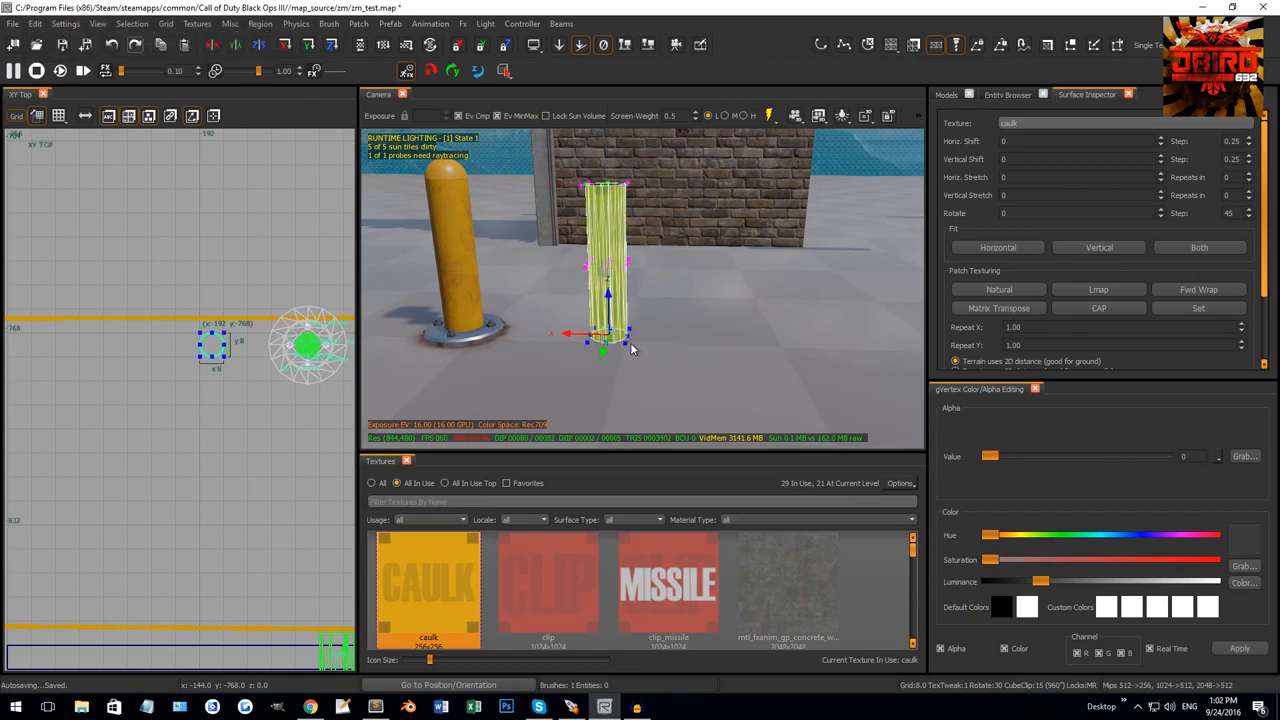
{"action": "left_click", "coordinate": [629, 344], "text": "shift"}
{"action": "left_click", "coordinate": [629, 344], "text": "shift"}
{"action": "left_click", "coordinate": [629, 344], "text": "shift"}
{"action": "left_click", "coordinate": [629, 344], "text": "shift"}
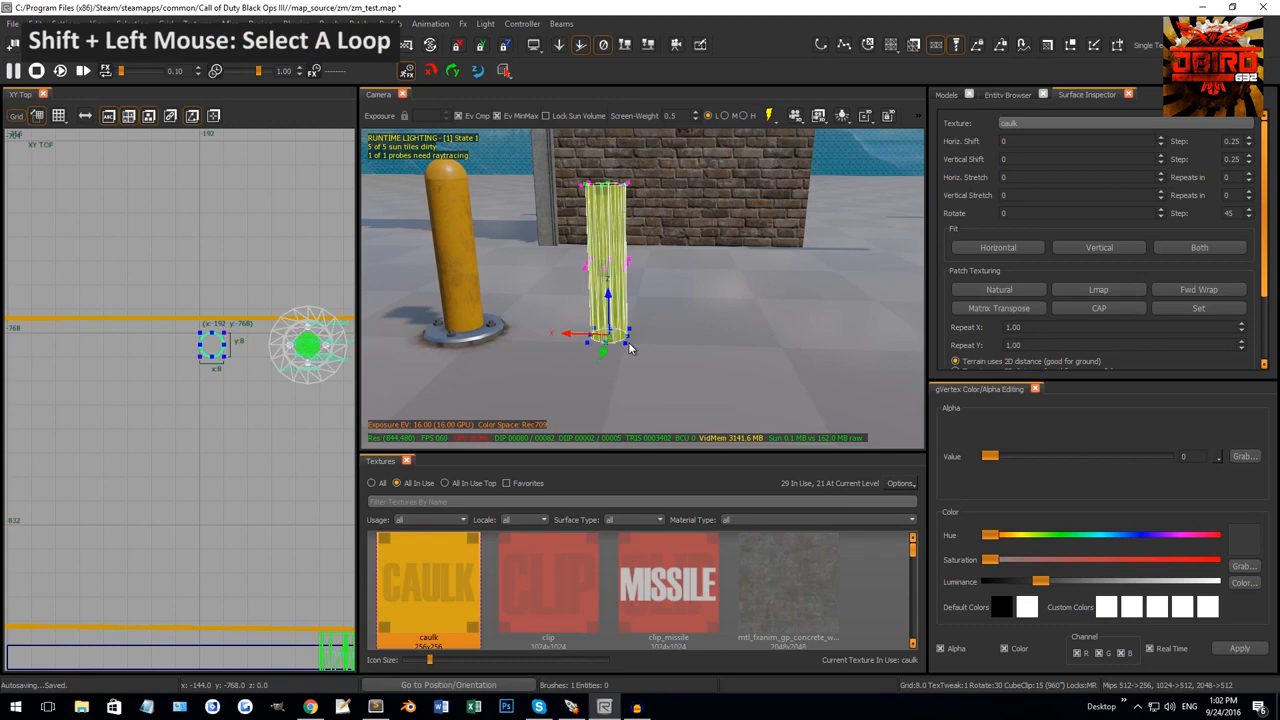
{"action": "left_click", "coordinate": [629, 344], "text": "shift"}
{"action": "left_click", "coordinate": [629, 344], "text": "shift"}
{"action": "left_click", "coordinate": [629, 344], "text": "shift"}
{"action": "right_click_drag", "start_coordinate": [672, 266], "coordinate": [678, 260]}
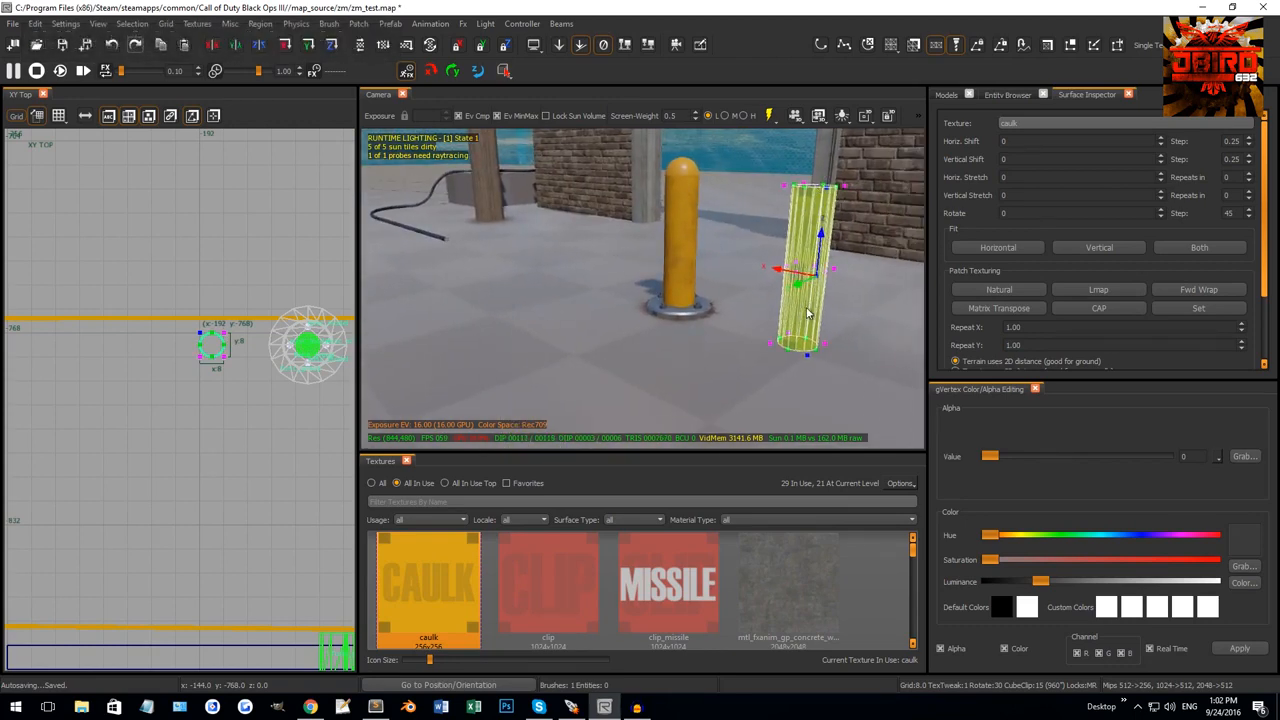
{"action": "left_click", "coordinate": [782, 345], "text": "shift"}
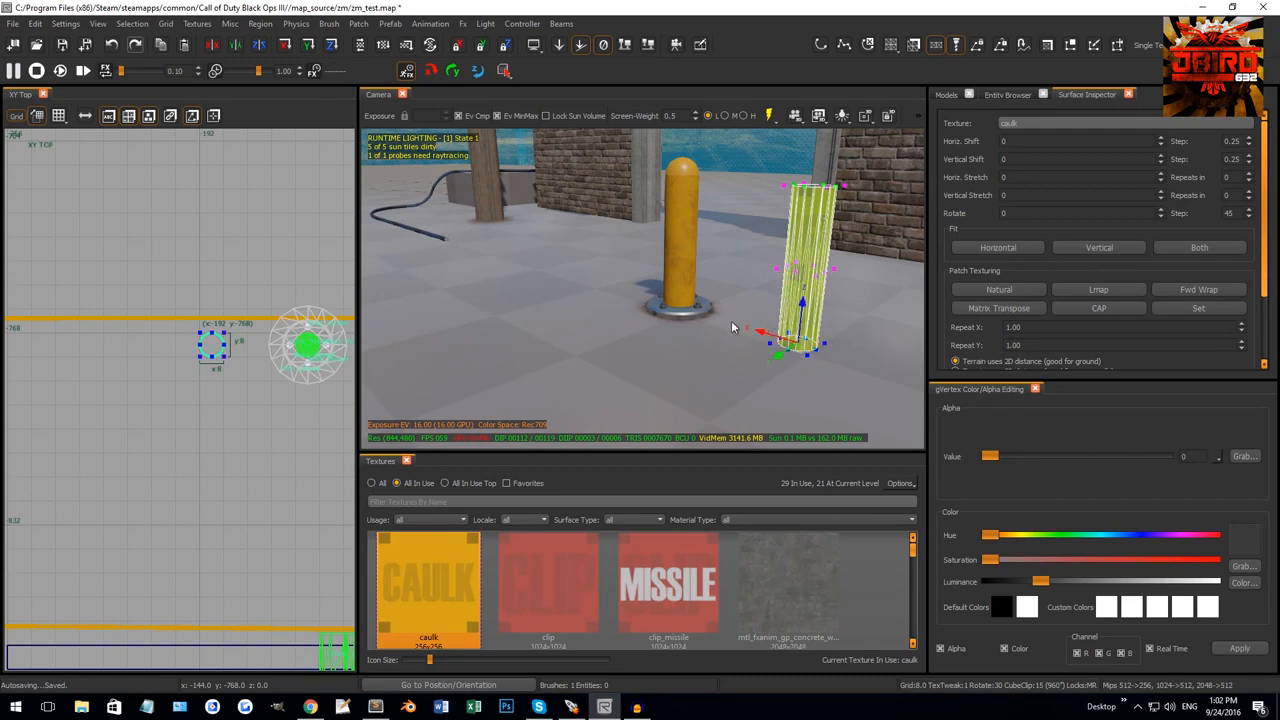
{"action": "right_click_drag", "start_coordinate": [716, 349], "coordinate": [515, 153]}
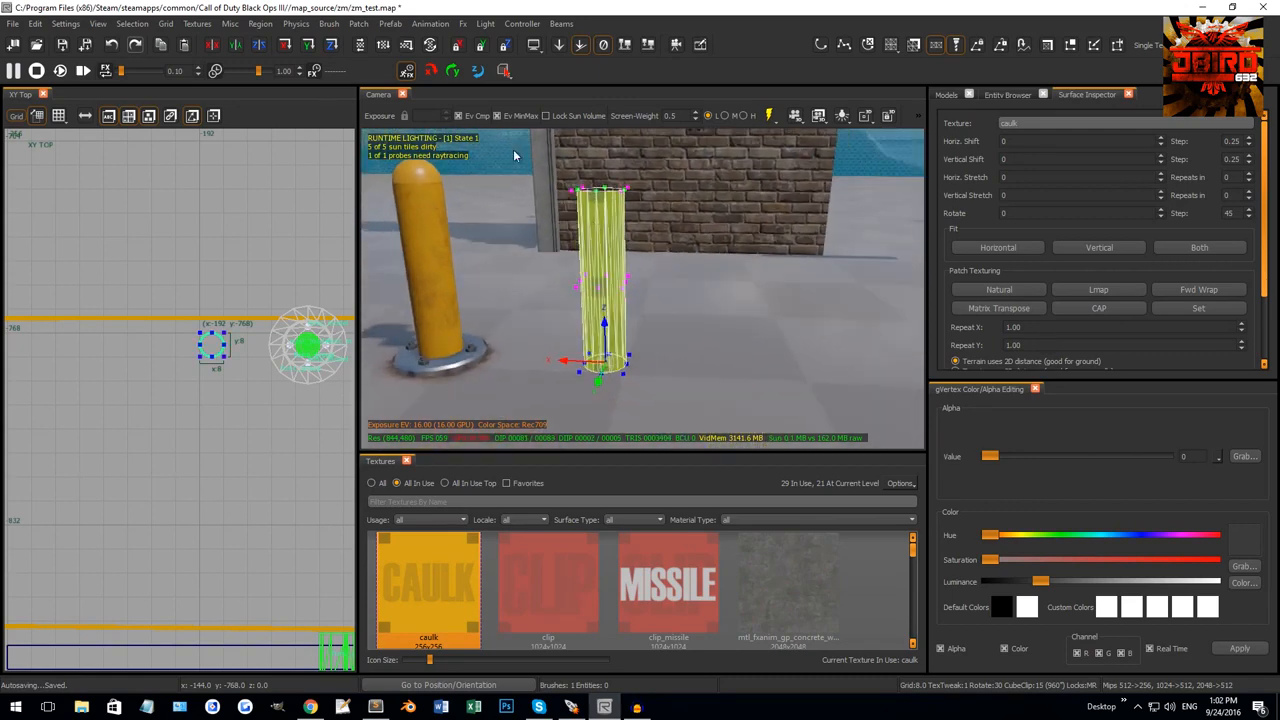
Try tilting and shifting the cylinder's top vertex loop, then undo the bend.
{"action": "left_click", "coordinate": [602, 188], "text": "shift"}
{"action": "key", "text": "ctrl+Tab"}
{"action": "scroll", "coordinate": [141, 356], "scroll_direction": "up", "scroll_amount": 2}
{"action": "key", "text": "r"}
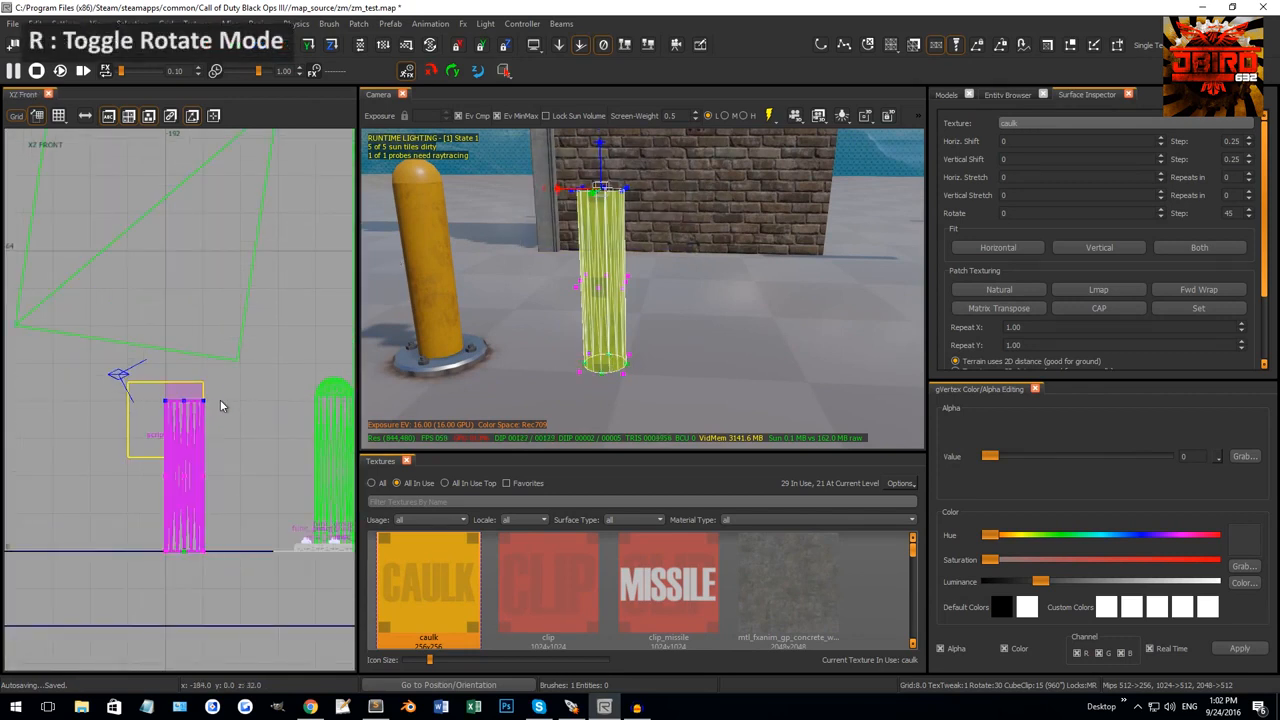
{"action": "left_click_drag", "start_coordinate": [220, 399], "coordinate": [218, 477]}
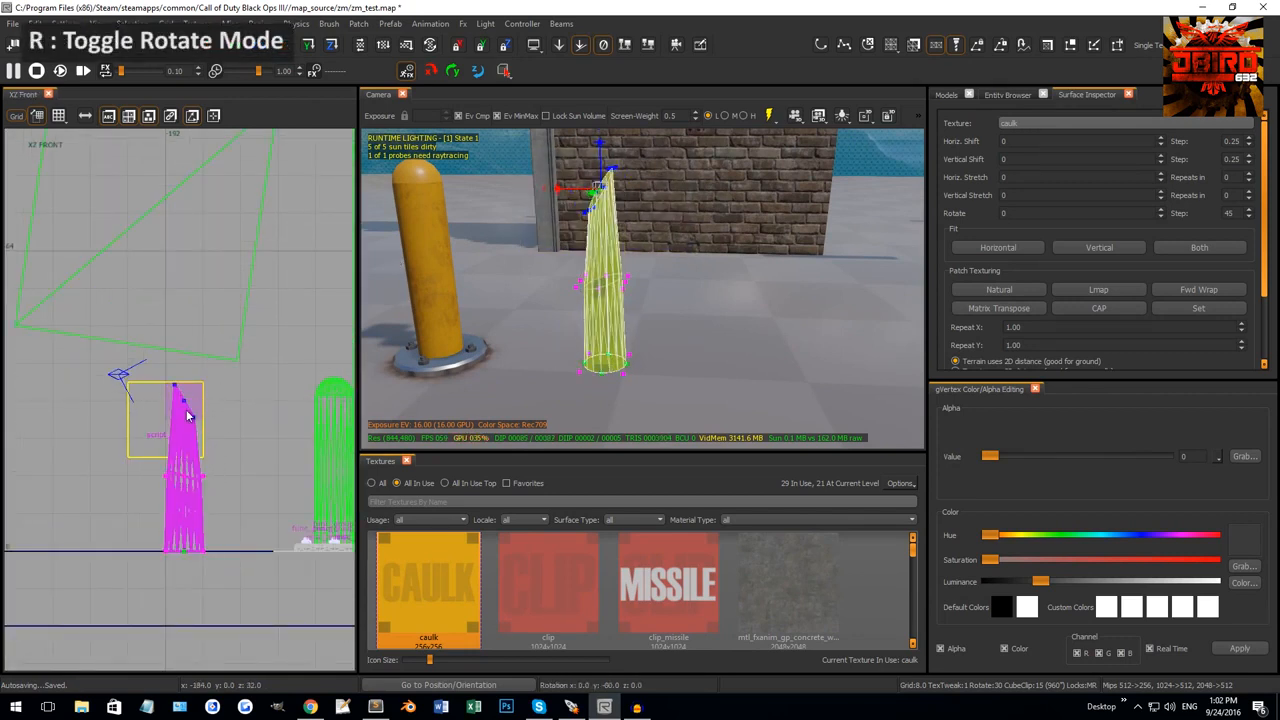
{"action": "key", "text": "r"}
{"action": "left_click_drag", "start_coordinate": [184, 422], "coordinate": [226, 426]}
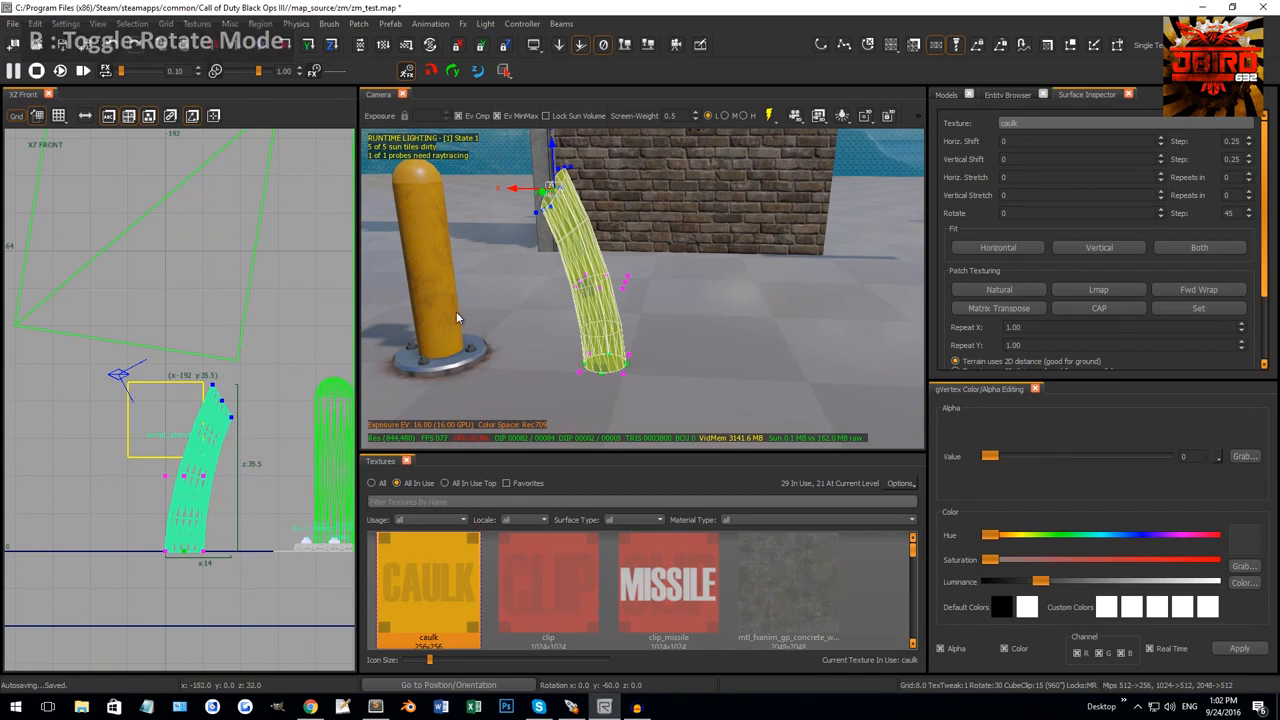
{"action": "key", "text": "ctrl+z"}
{"action": "key", "text": "ctrl+z"}
{"action": "right_click_drag", "start_coordinate": [591, 271], "coordinate": [560, 201]}
{"action": "key", "text": "Escape"}
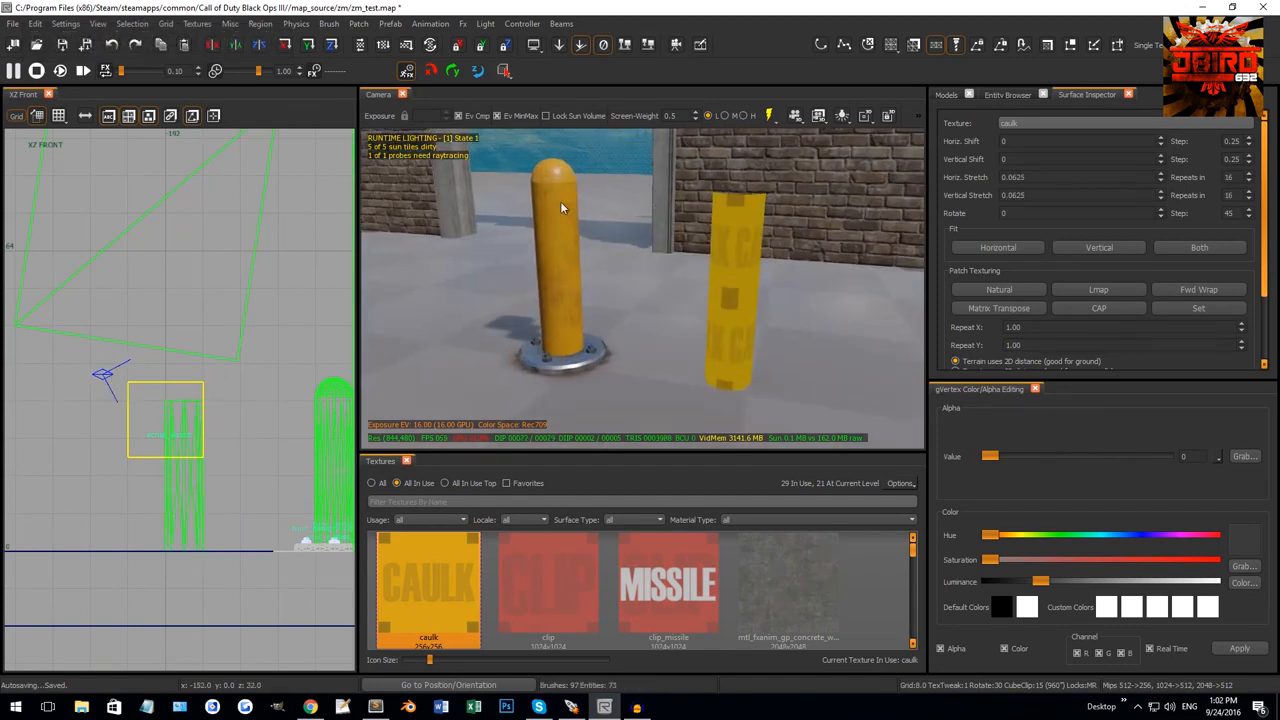
Copy the bollard's t7_metal_painted_dirty_bright_yellow texture onto the caulk cylinder patch.
{"action": "left_click", "coordinate": [747, 244], "text": "shift"}
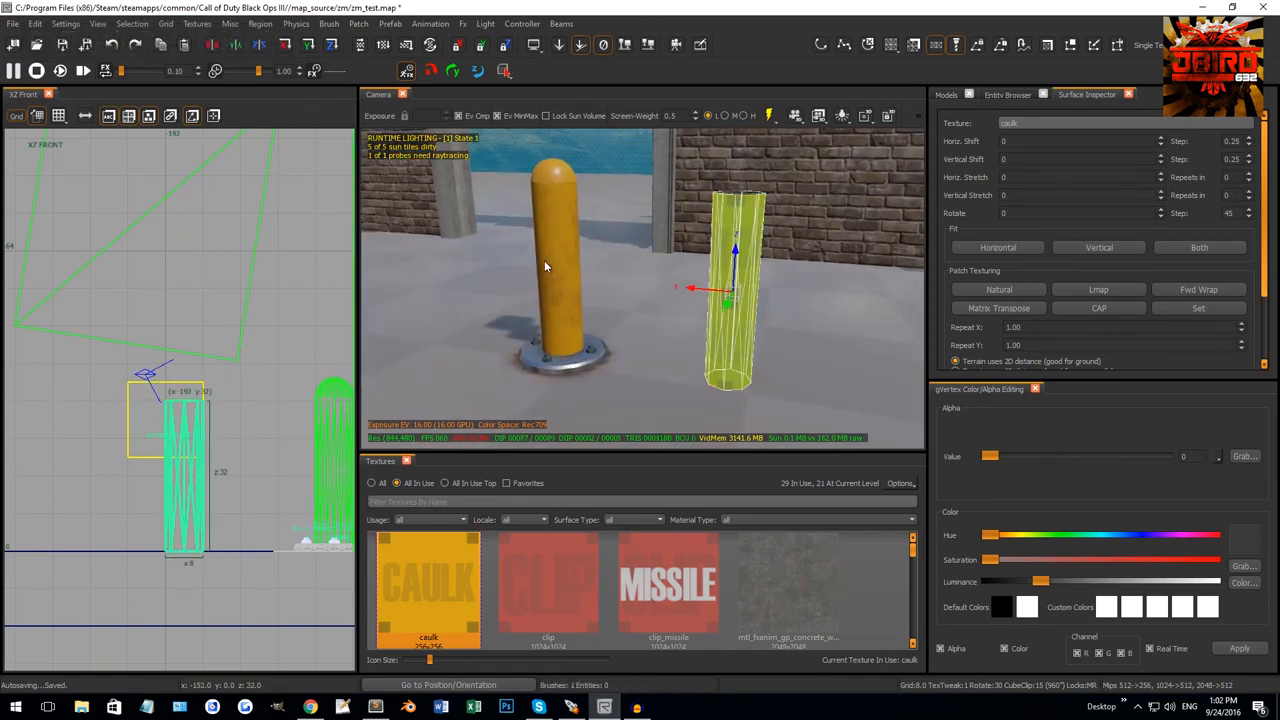
{"action": "middle_click", "coordinate": [550, 258]}
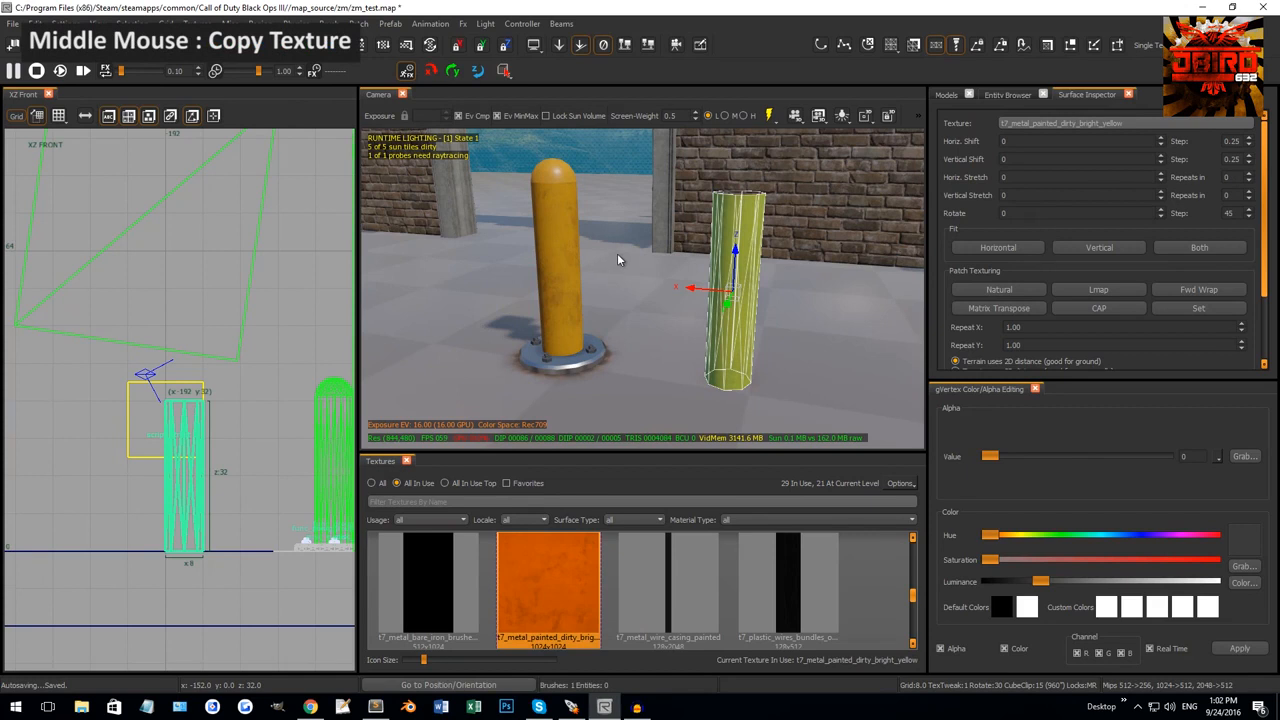
{"action": "key", "text": "bracketright"}
{"action": "key", "text": "Escape"}
{"action": "right_click_drag", "start_coordinate": [610, 270], "coordinate": [645, 298]}
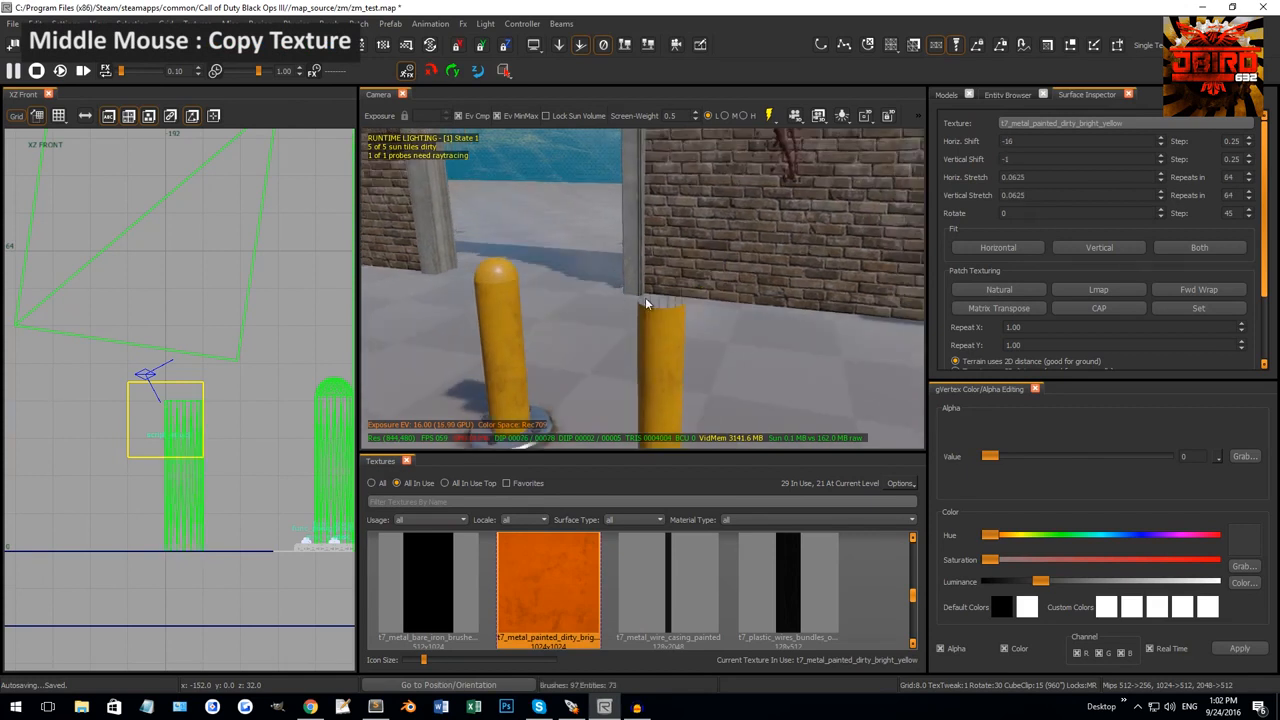
{"action": "left_click", "coordinate": [665, 346], "text": "shift"}
{"action": "key", "text": "Escape"}
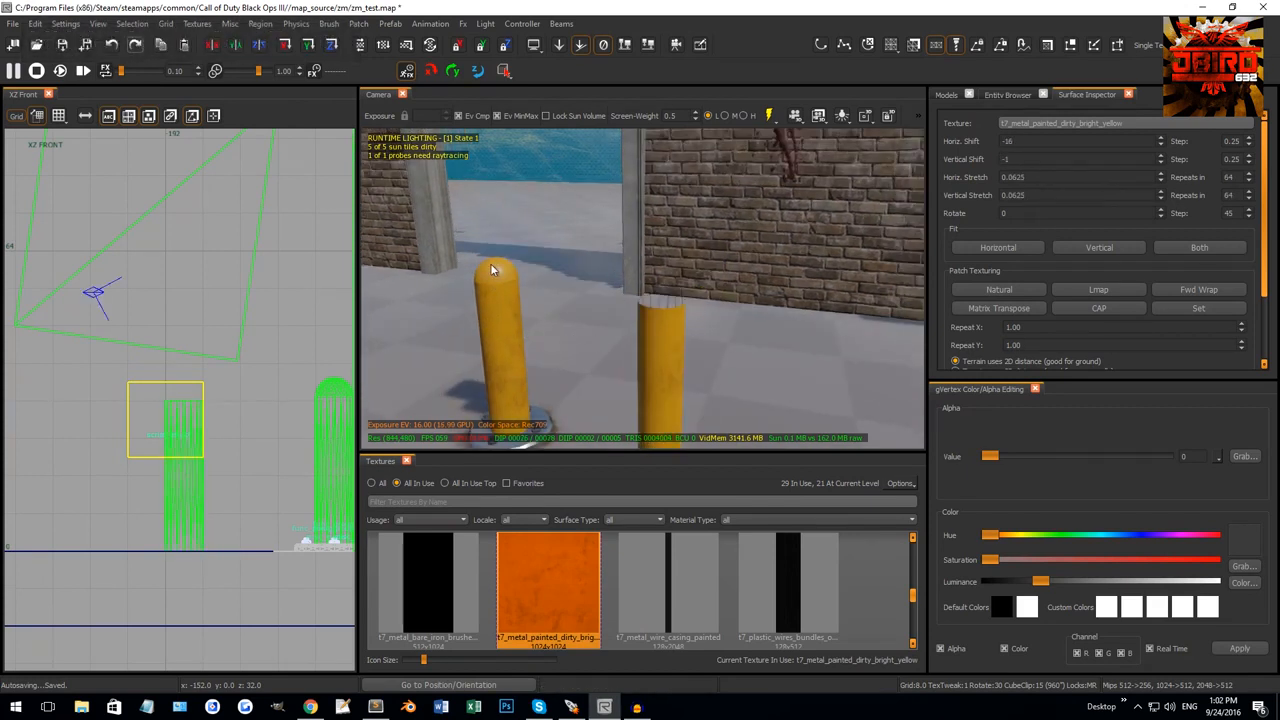
{"action": "left_click", "coordinate": [492, 270], "text": "shift"}
{"action": "key", "text": "Escape"}
{"action": "left_click", "coordinate": [646, 359], "text": "shift"}
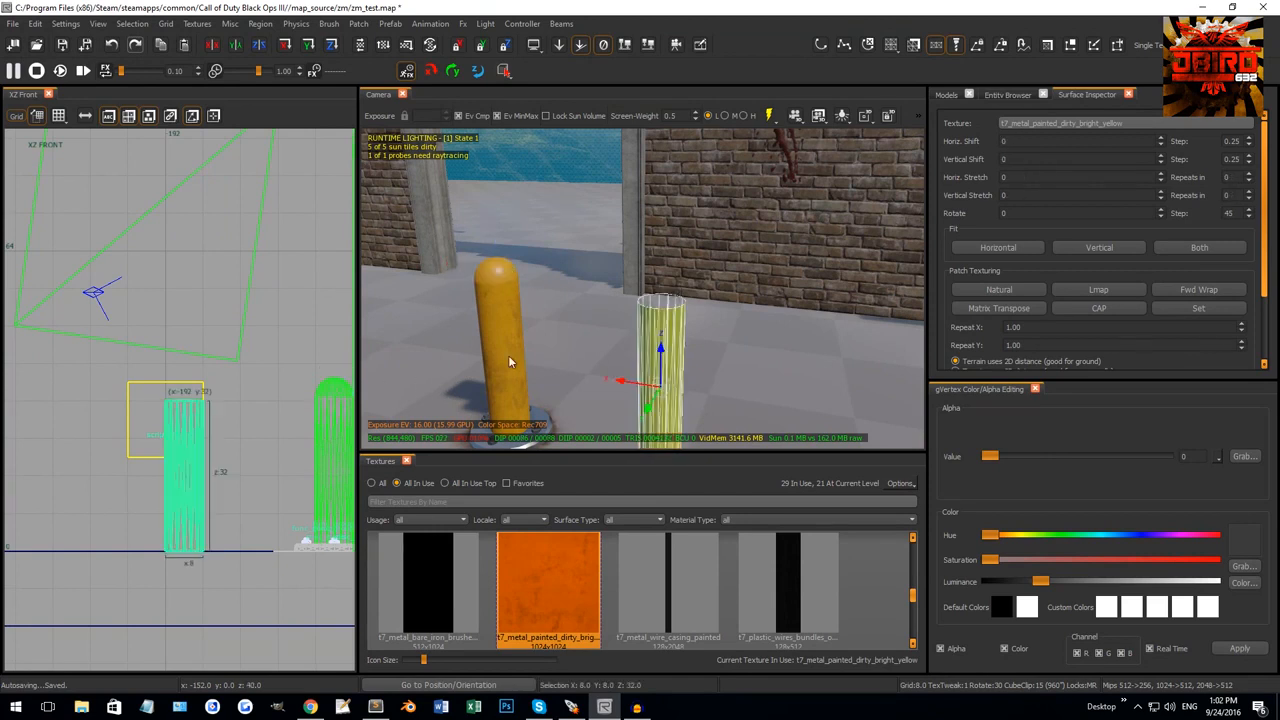
Raise the cloned cylinder above the yellow column and shorten it to 8 units tall.
{"action": "right_click_drag", "start_coordinate": [214, 463], "coordinate": [227, 448]}
{"action": "left_click_drag", "start_coordinate": [212, 500], "coordinate": [209, 350]}
{"action": "left_click_drag", "start_coordinate": [200, 208], "coordinate": [202, 321]}
{"action": "scroll", "coordinate": [182, 363], "scroll_direction": "up", "scroll_amount": 3}
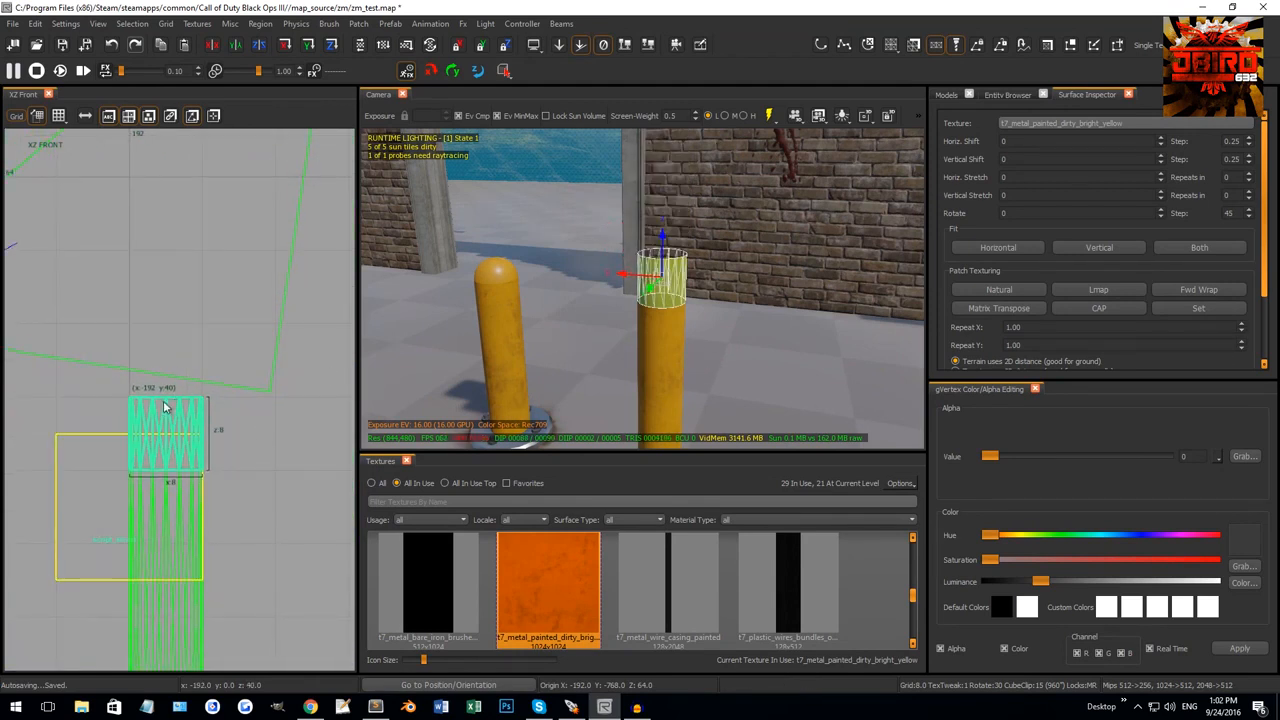
{"action": "key", "text": "ctrl+Tab"}
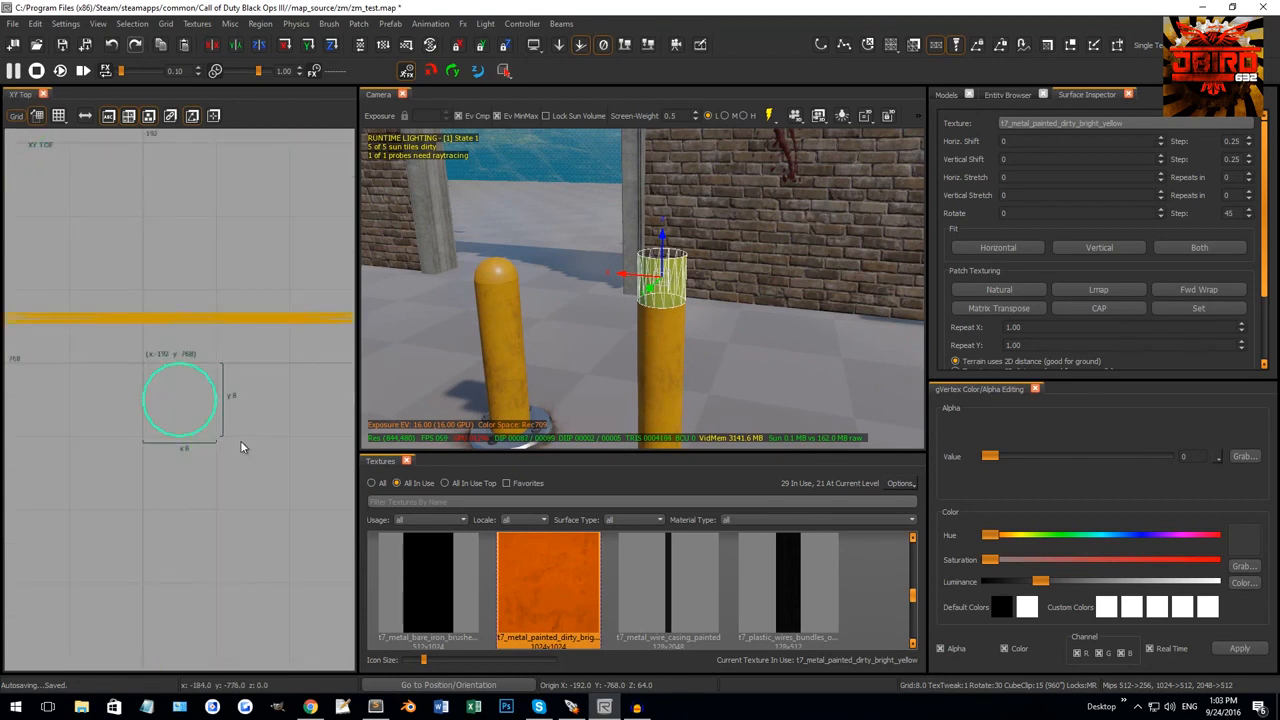
{"action": "right_click_drag", "start_coordinate": [199, 417], "coordinate": [174, 385]}
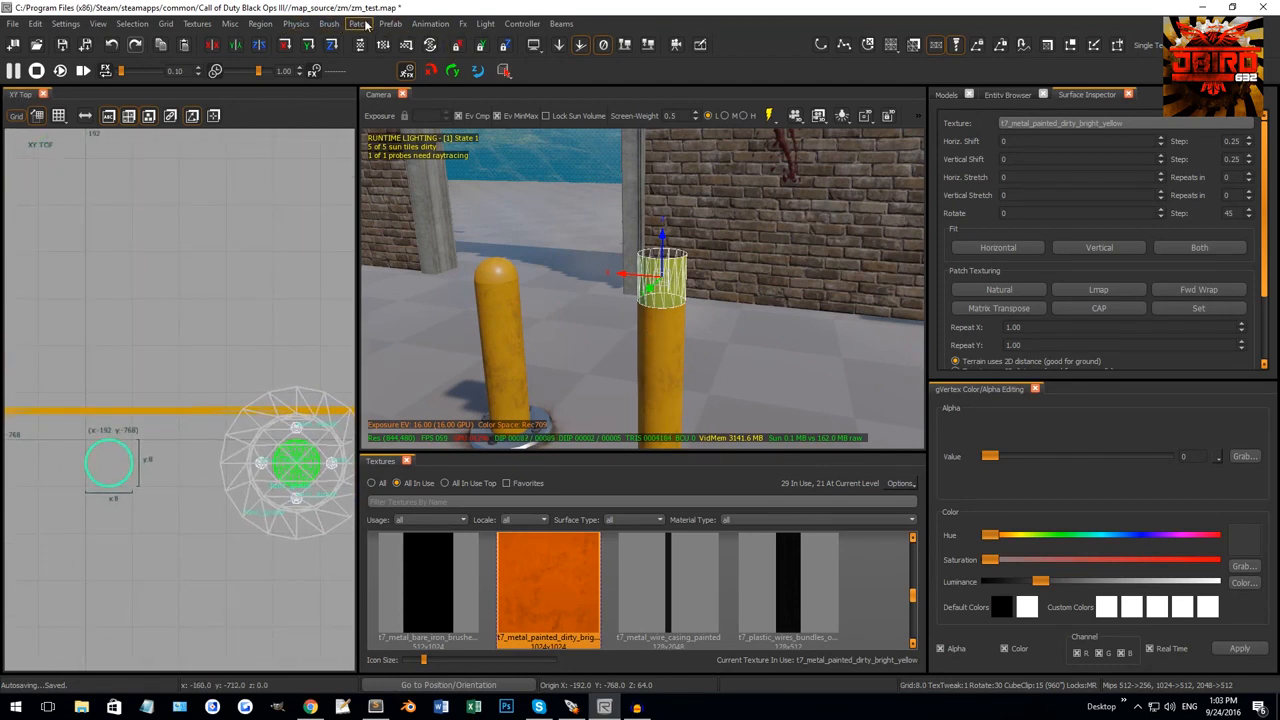
Convert the small cylinder copy into a cone using the patch commands.
{"action": "left_click", "coordinate": [364, 24]}
{"action": "mouse_move", "coordinate": [378, 66]}
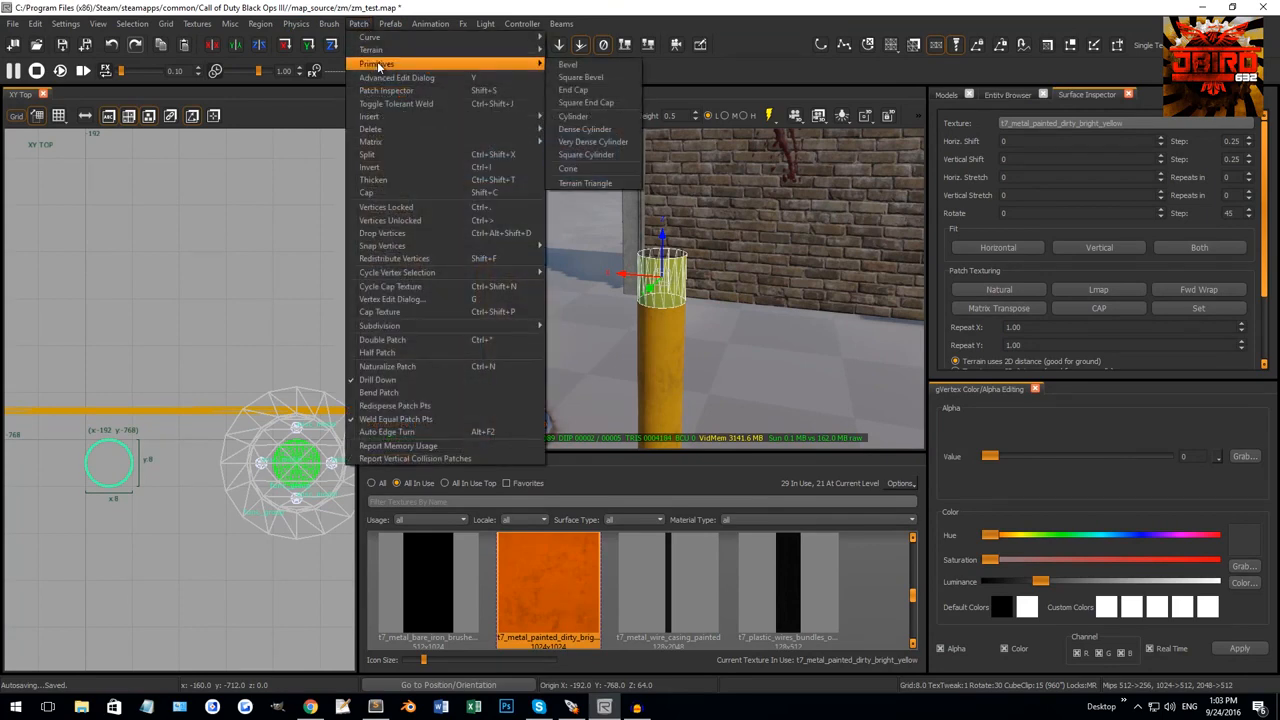
{"action": "left_click", "coordinate": [601, 165]}
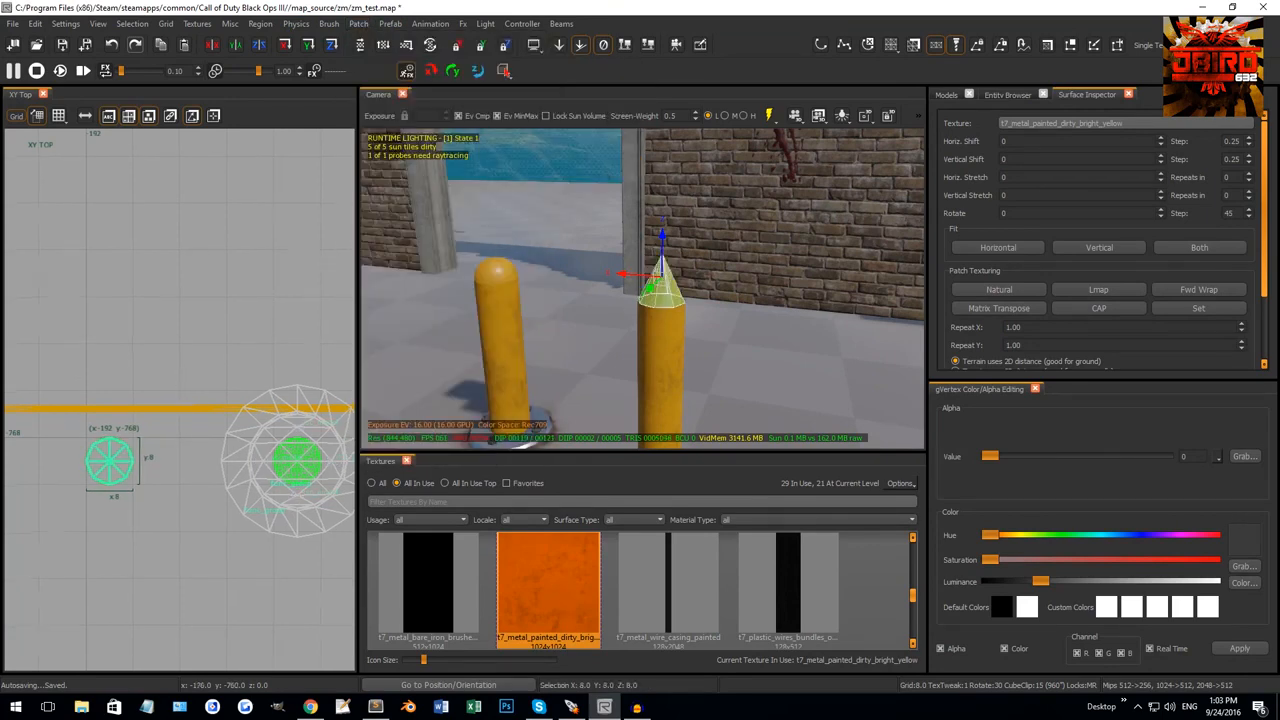
Lower the cone's apex vertices from height 40 to 36 and add vertices to round the cap.
{"action": "key", "text": "ctrl+Tab"}
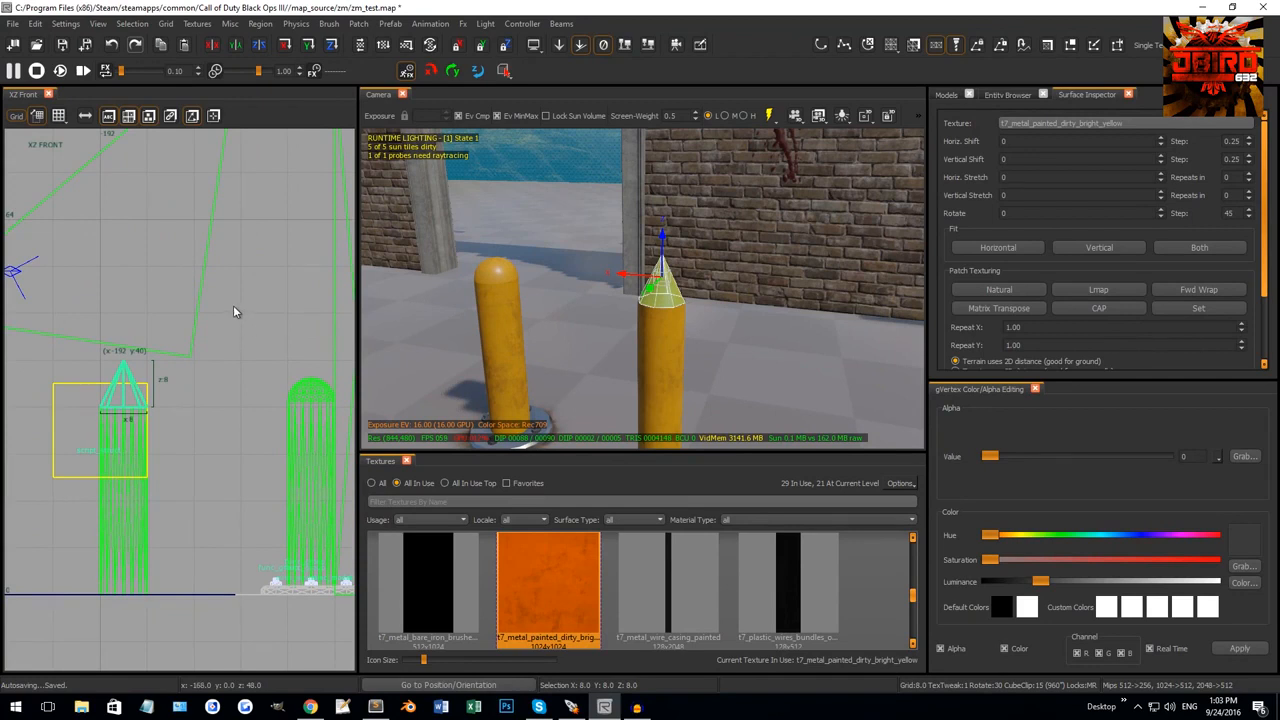
{"action": "key", "text": "v"}
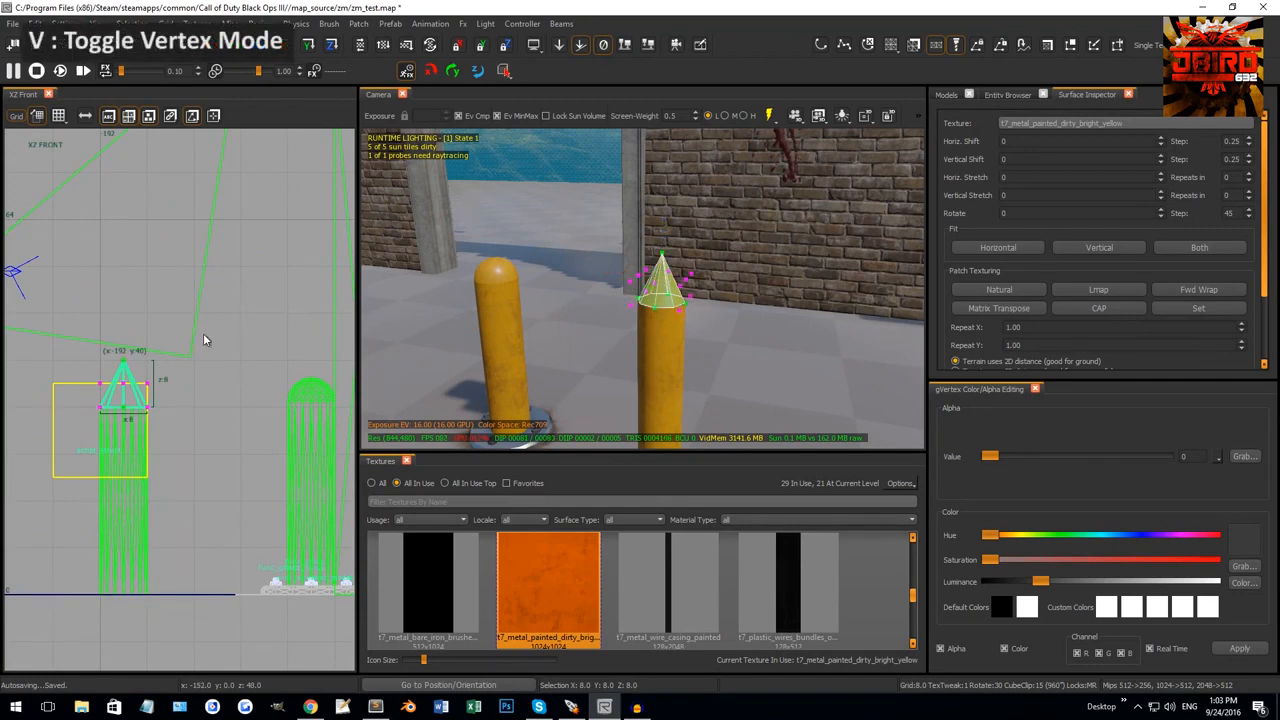
{"action": "left_click_drag", "start_coordinate": [84, 381], "coordinate": [165, 308]}
{"action": "scroll", "coordinate": [123, 375], "scroll_direction": "up", "scroll_amount": 5}
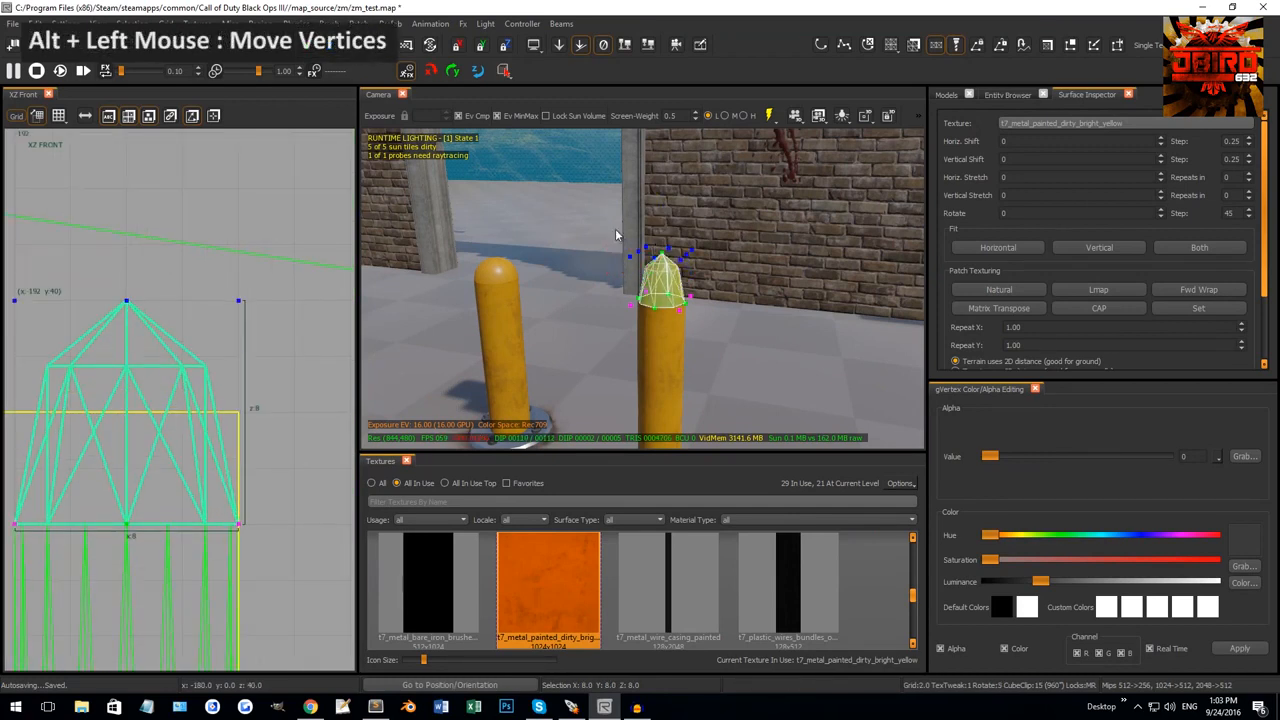
{"action": "left_click_drag", "start_coordinate": [600, 232], "coordinate": [680, 272]}
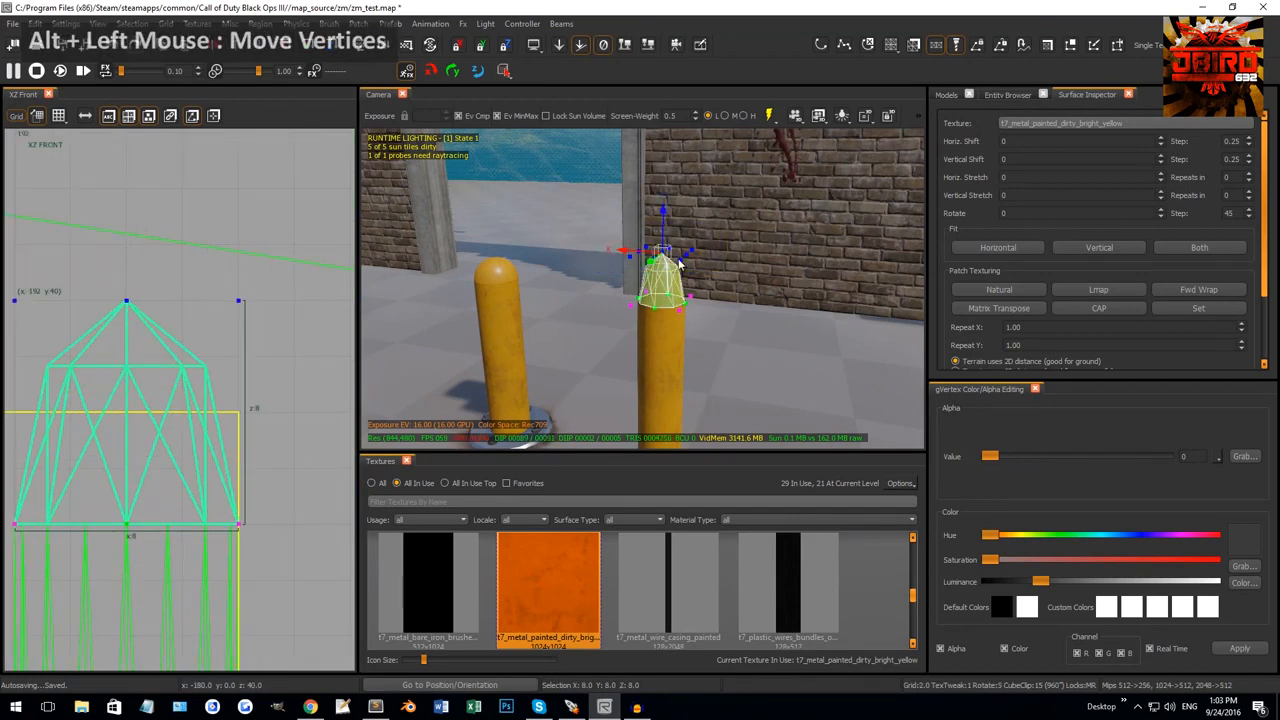
{"action": "right_click_drag", "start_coordinate": [180, 385], "coordinate": [240, 362]}
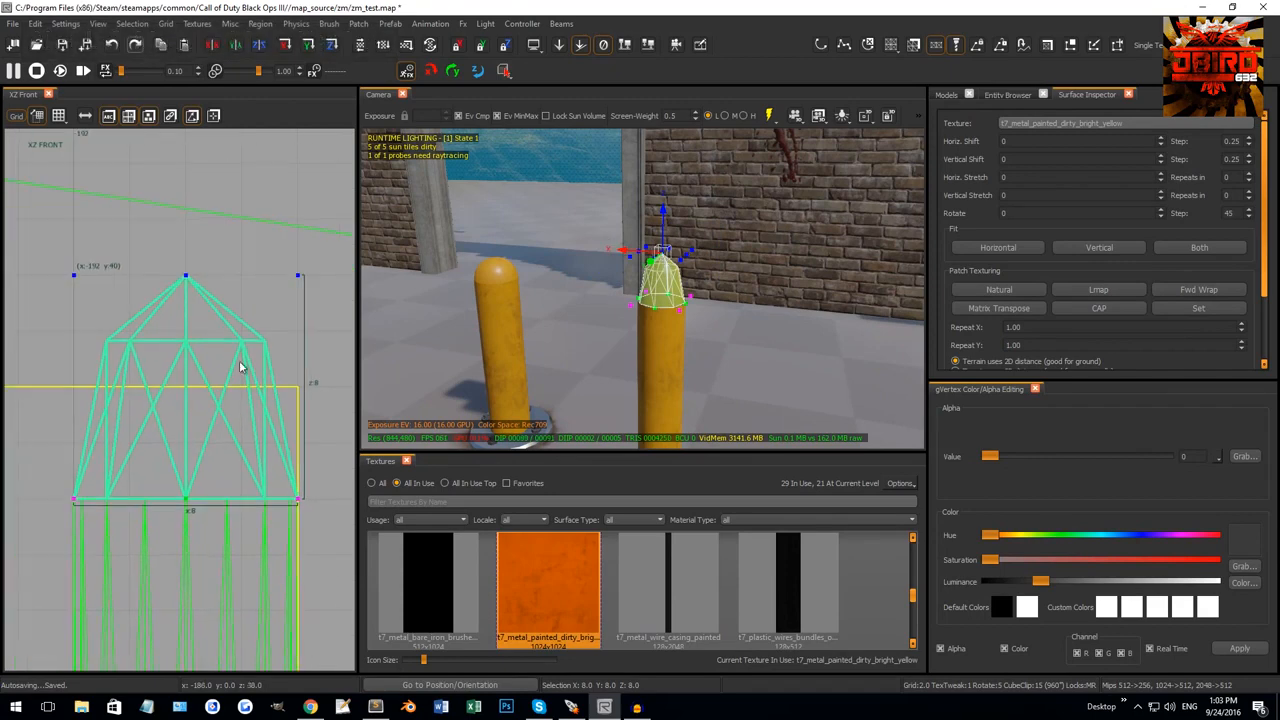
{"action": "left_click_drag", "start_coordinate": [197, 279], "coordinate": [202, 389]}
{"action": "scroll", "coordinate": [198, 390], "scroll_direction": "down", "scroll_amount": 5}
{"action": "scroll", "coordinate": [195, 395], "scroll_direction": "down", "scroll_amount": 3}
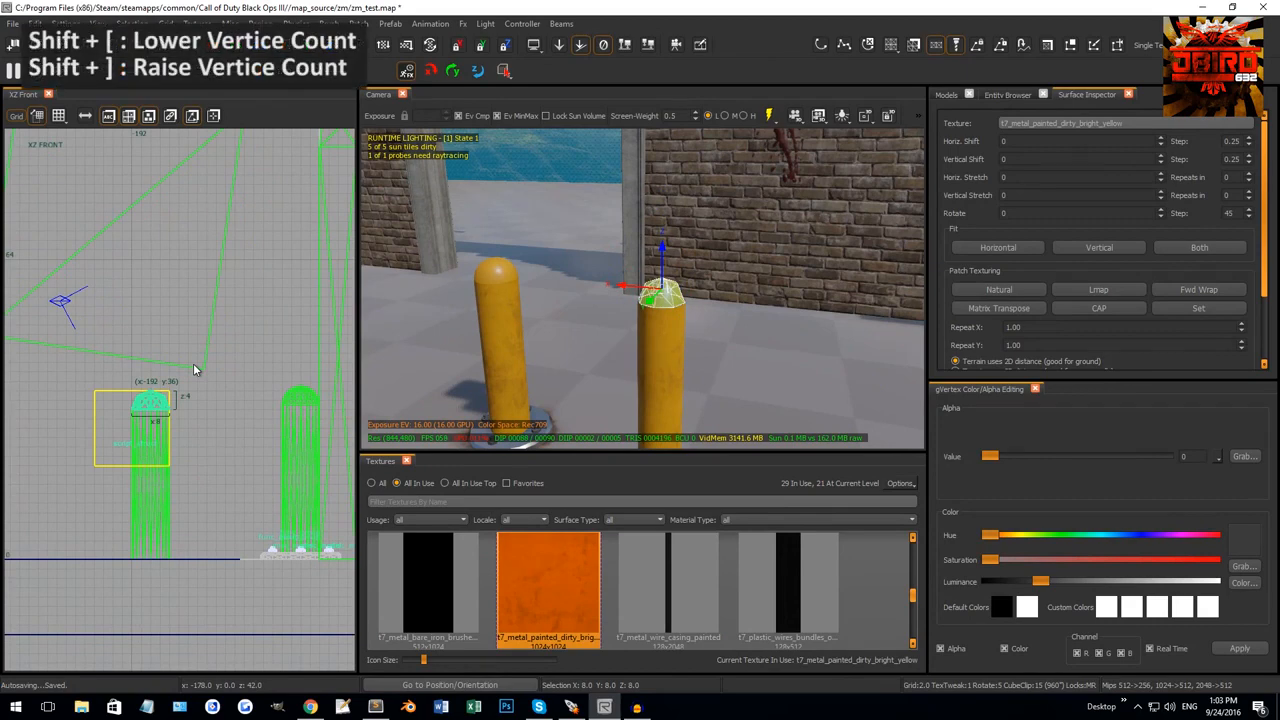
{"action": "key", "text": "shift+bracketright"}
{"action": "key", "text": "Escape"}
{"action": "right_click_drag", "start_coordinate": [645, 304], "coordinate": [603, 294]}
{"action": "scroll", "coordinate": [665, 284], "scroll_direction": "up", "scroll_amount": 1}
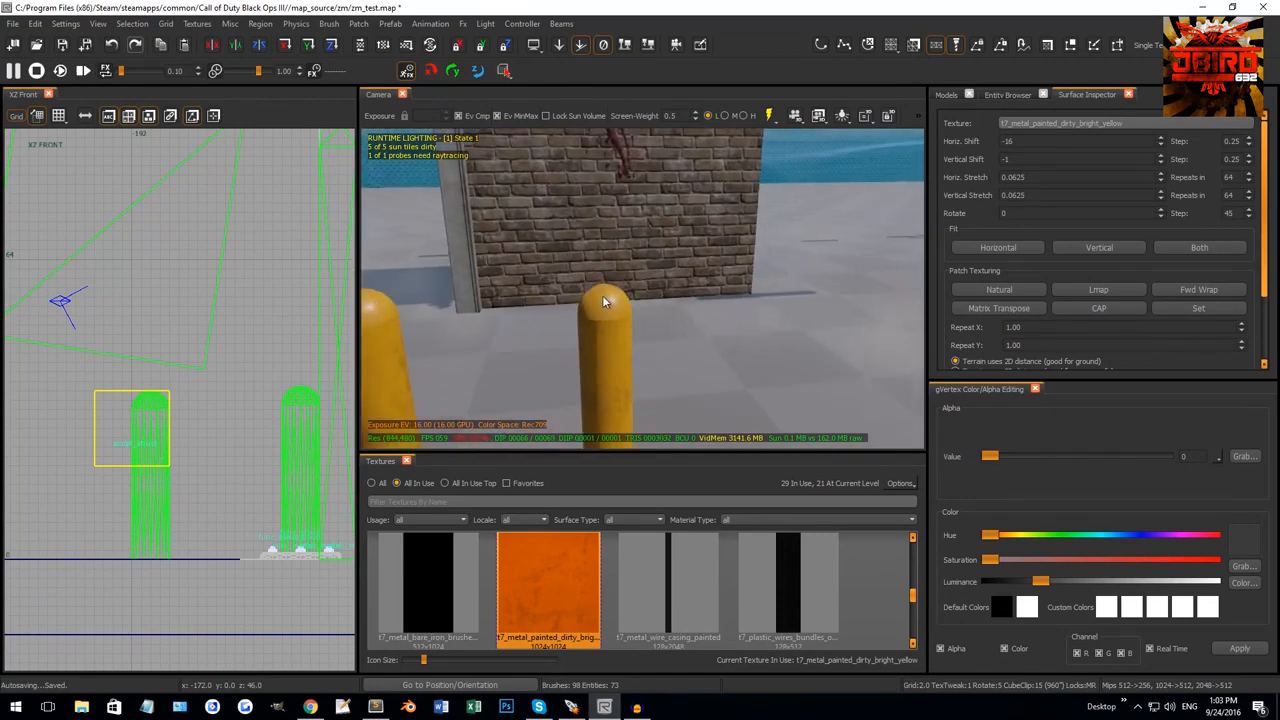
Delete the dome cap patch from the right bollard.
{"action": "left_click", "coordinate": [603, 296], "text": "shift"}
{"action": "scroll", "coordinate": [165, 403], "scroll_direction": "up", "scroll_amount": 4}
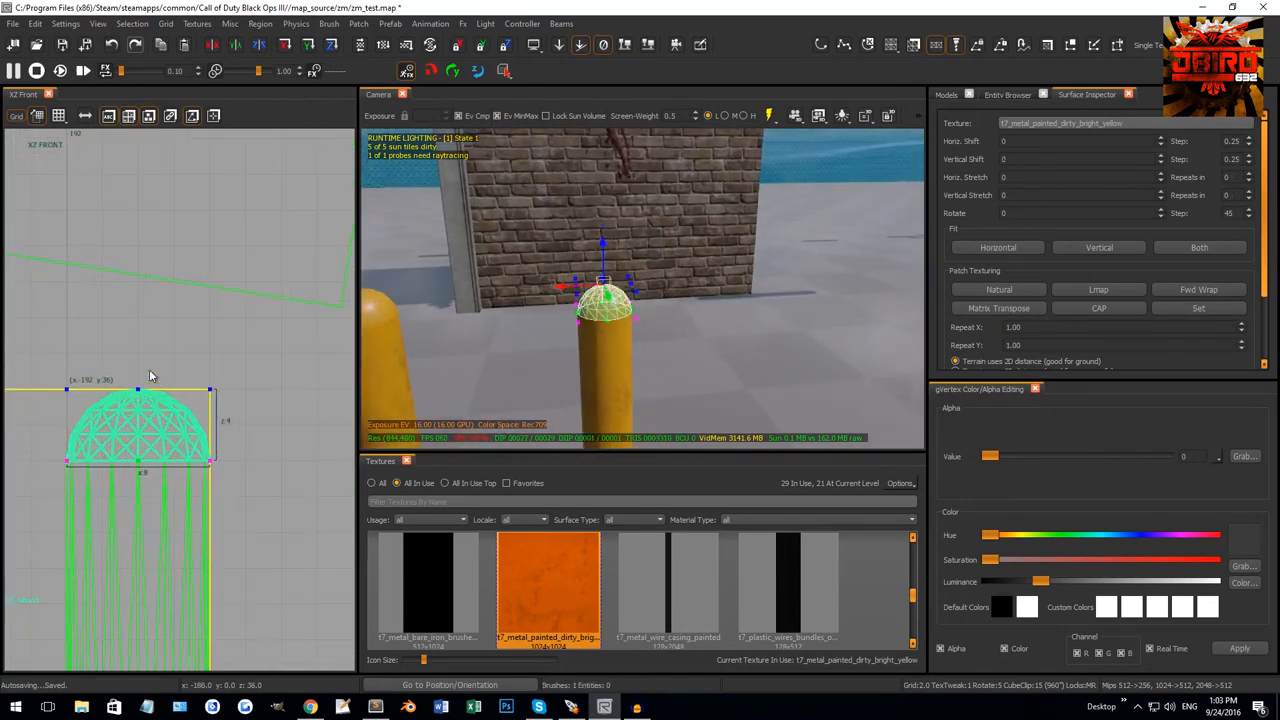
{"action": "left_click_drag", "start_coordinate": [153, 414], "coordinate": [156, 380]}
{"action": "right_click_drag", "start_coordinate": [521, 305], "coordinate": [617, 320]}
{"action": "key", "text": "Escape"}
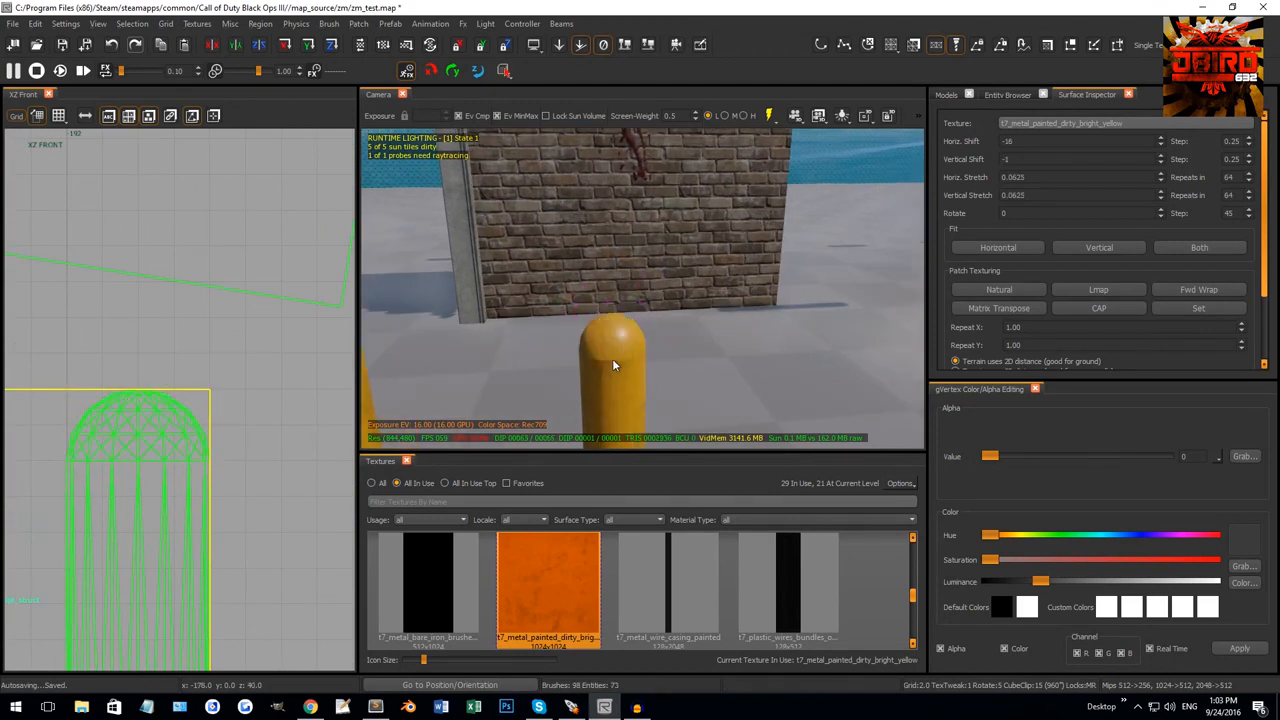
{"action": "left_click", "coordinate": [611, 330], "text": "shift"}
{"action": "key", "text": "BackSpace"}
Cap both ends of the yellow cylinder, then delete the bottom cap.
{"action": "left_click", "coordinate": [610, 362], "text": "shift"}
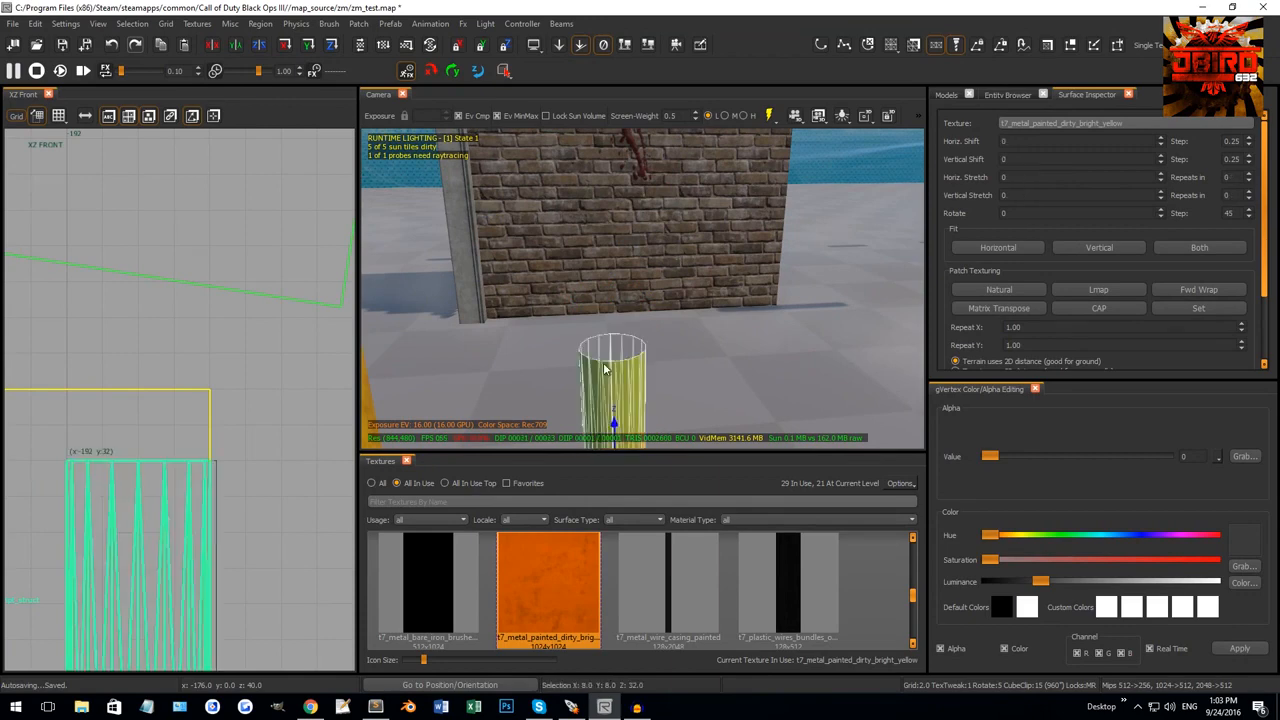
{"action": "right_click_drag", "start_coordinate": [610, 362], "coordinate": [587, 207]}
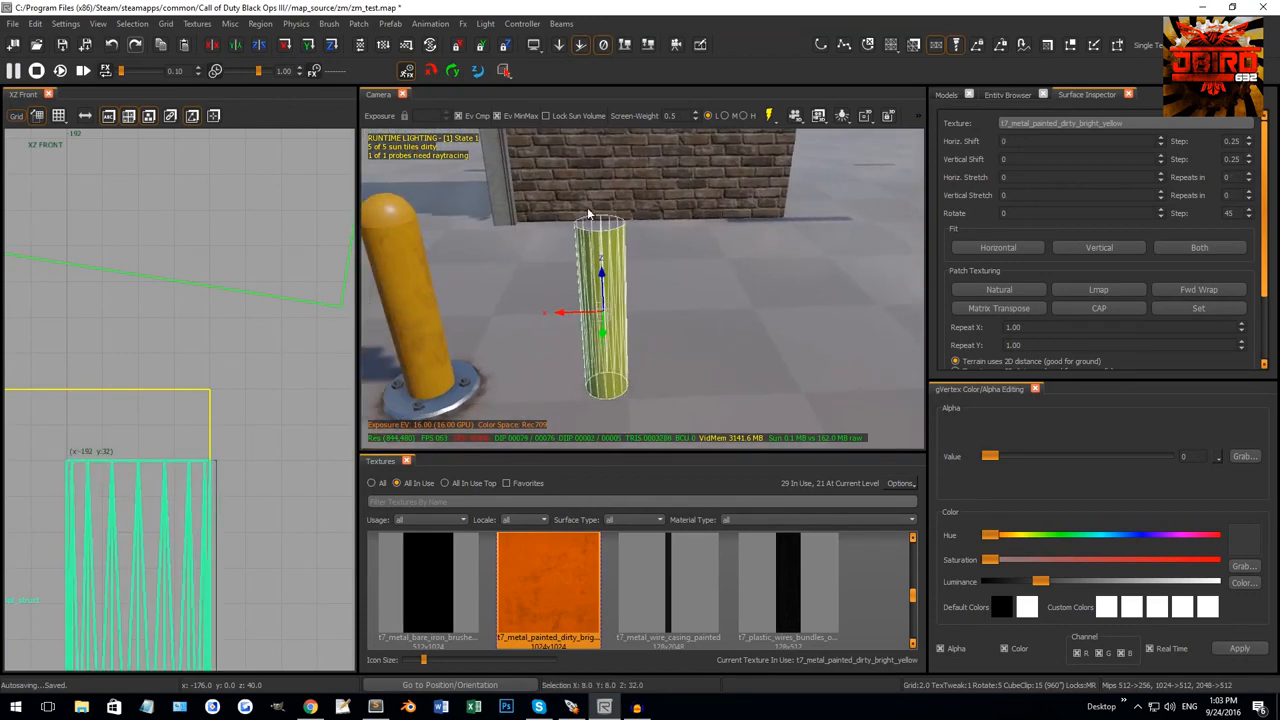
{"action": "key", "text": "shift+c"}
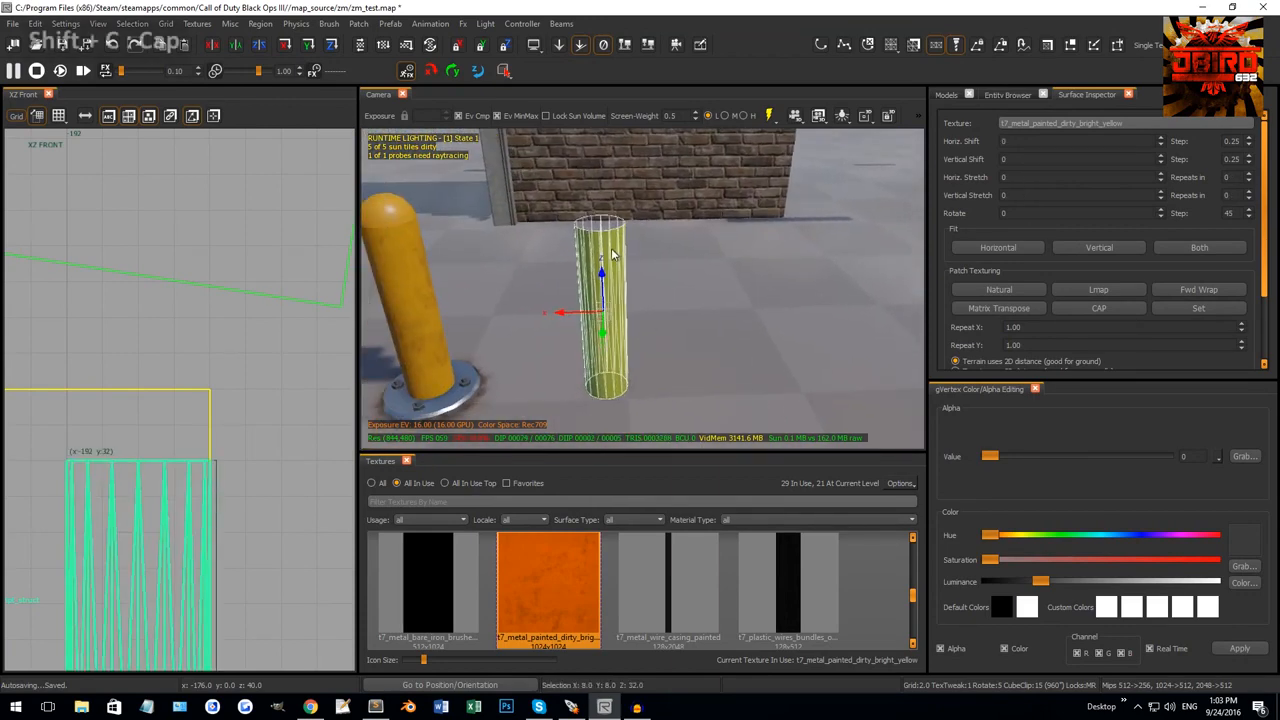
{"action": "scroll", "coordinate": [620, 280], "scroll_direction": "up", "scroll_amount": 2}
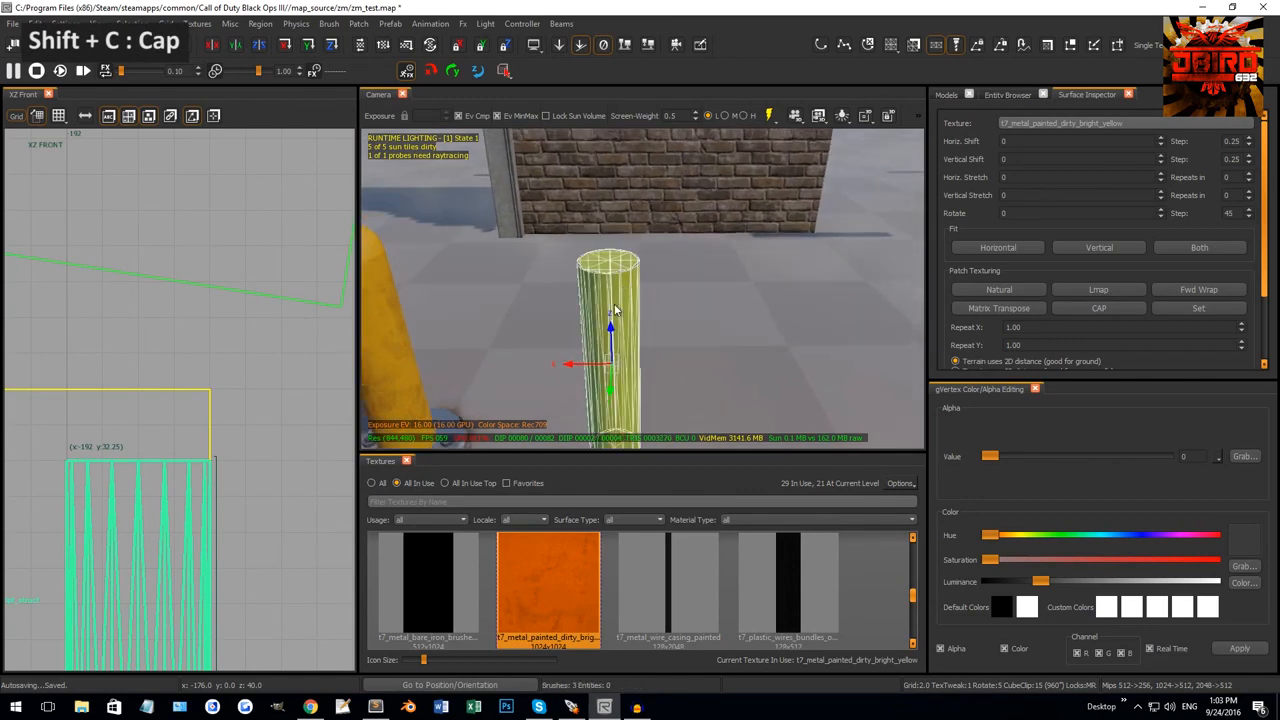
{"action": "scroll", "coordinate": [620, 297], "scroll_direction": "down", "scroll_amount": 3}
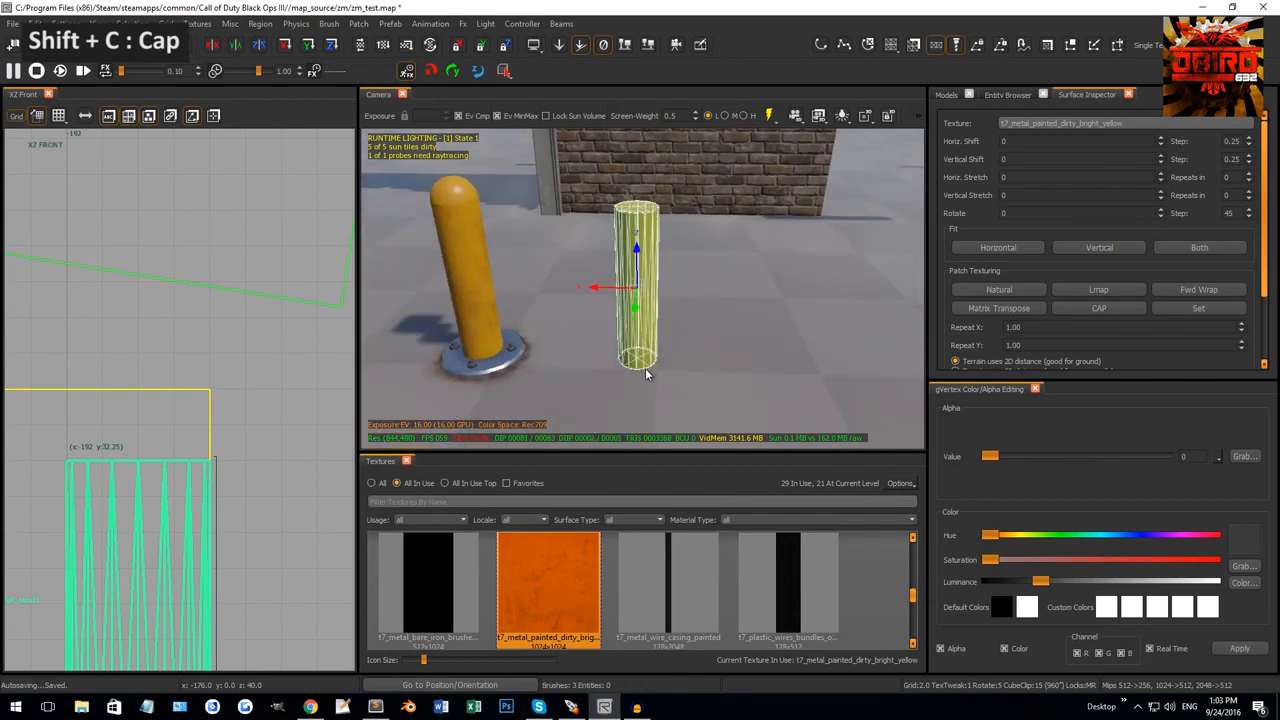
{"action": "right_click_drag", "start_coordinate": [629, 364], "coordinate": [631, 322]}
{"action": "left_click", "coordinate": [620, 302], "text": "shift"}
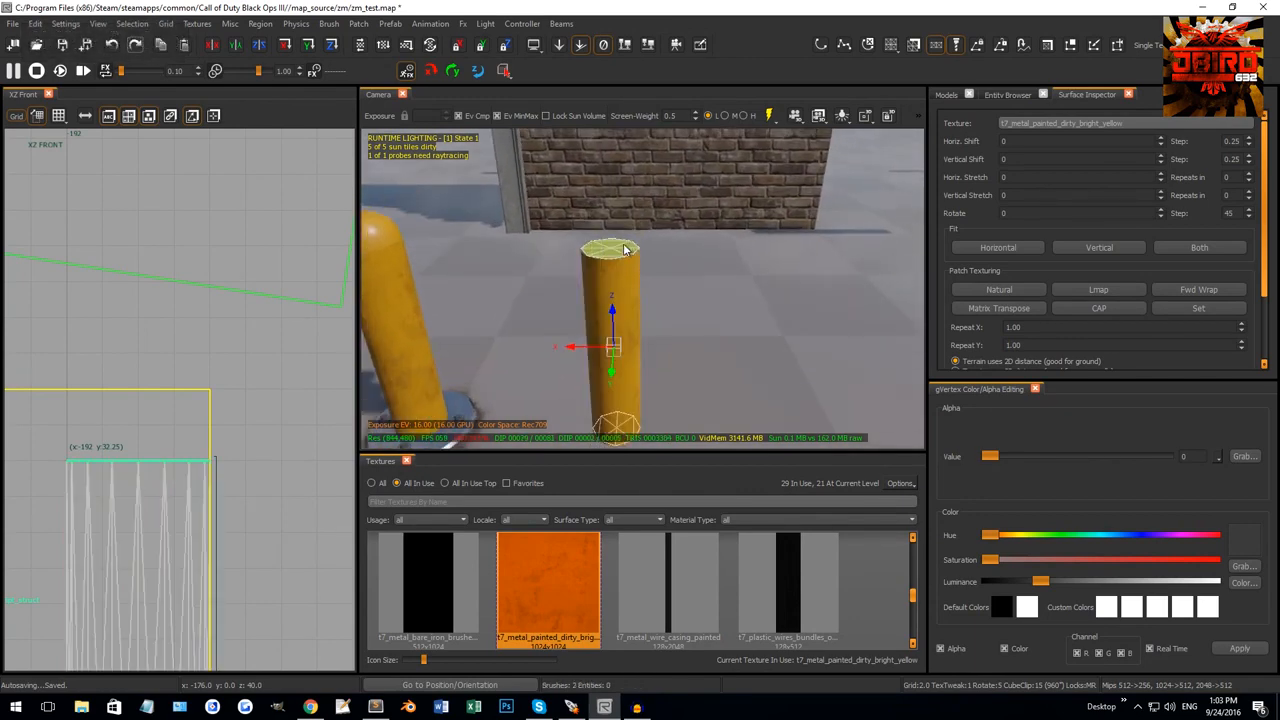
{"action": "left_click", "coordinate": [624, 248], "text": "shift"}
{"action": "scroll", "coordinate": [617, 256], "scroll_direction": "down", "scroll_amount": 3}
{"action": "key", "text": "BackSpace"}
{"action": "right_click_drag", "start_coordinate": [665, 275], "coordinate": [634, 318]}
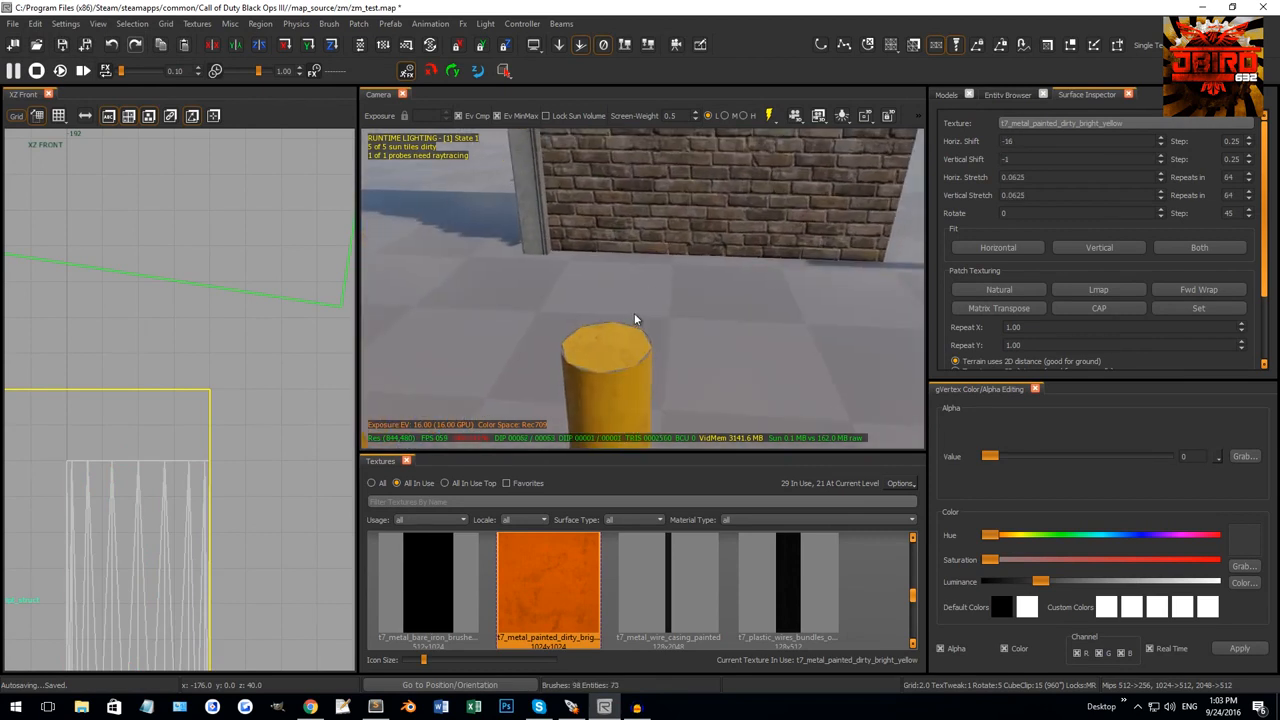
Add vertices to the top cap and raise its centre point from z 32 to 36.
{"action": "left_click", "coordinate": [610, 344], "text": "shift"}
{"action": "key", "text": "shift+bracketright"}
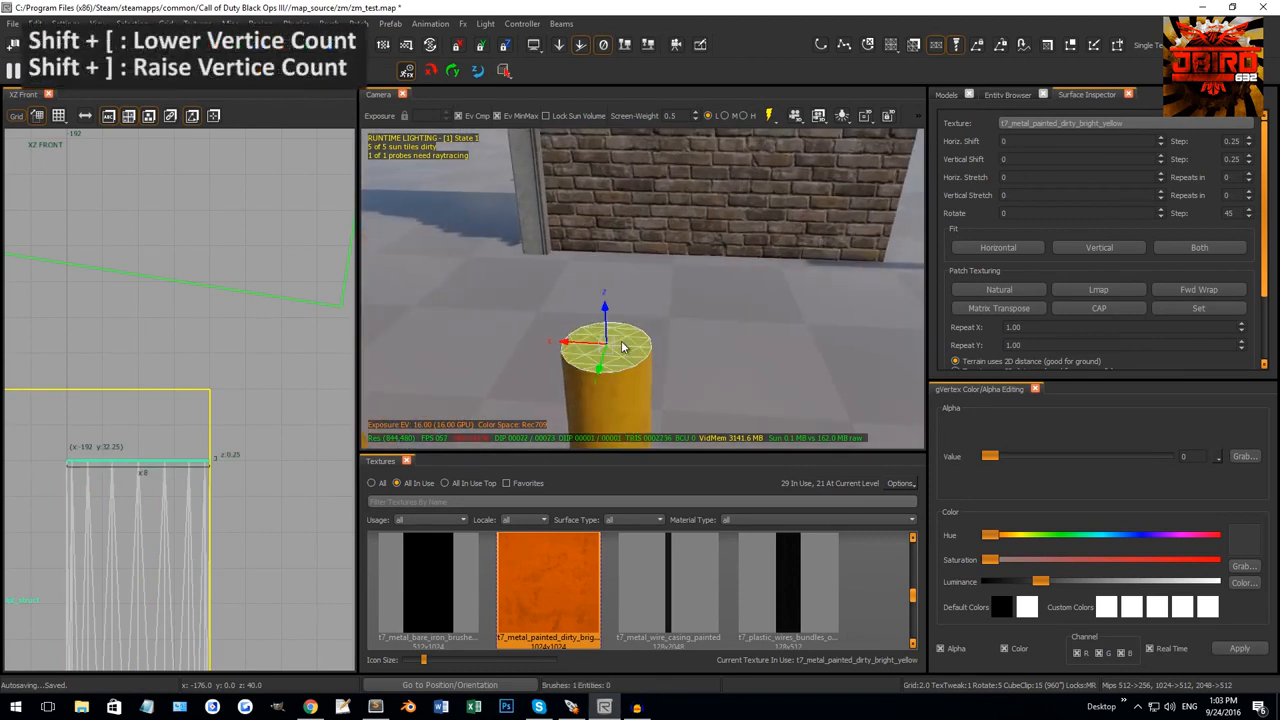
{"action": "key", "text": "Escape"}
{"action": "left_click", "coordinate": [627, 384], "text": "shift"}
{"action": "left_click", "coordinate": [628, 363], "text": "shift"}
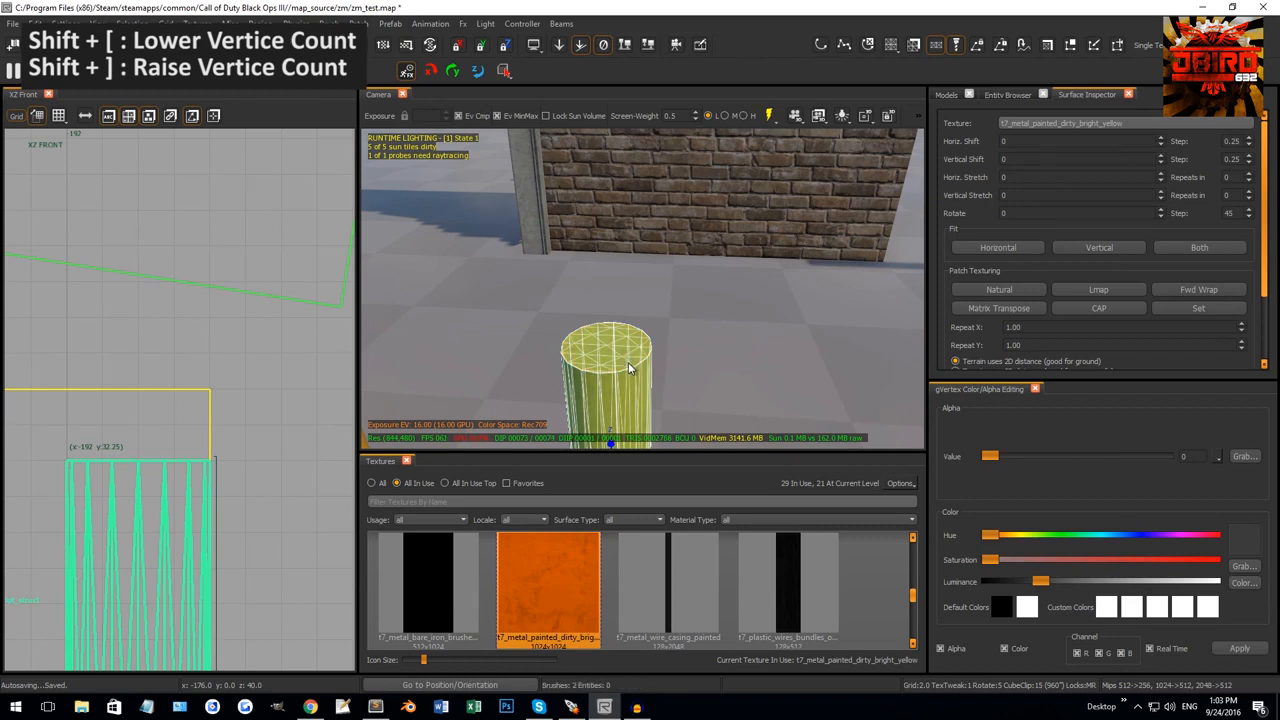
{"action": "key", "text": "Escape"}
{"action": "left_click", "coordinate": [617, 345], "text": "shift"}
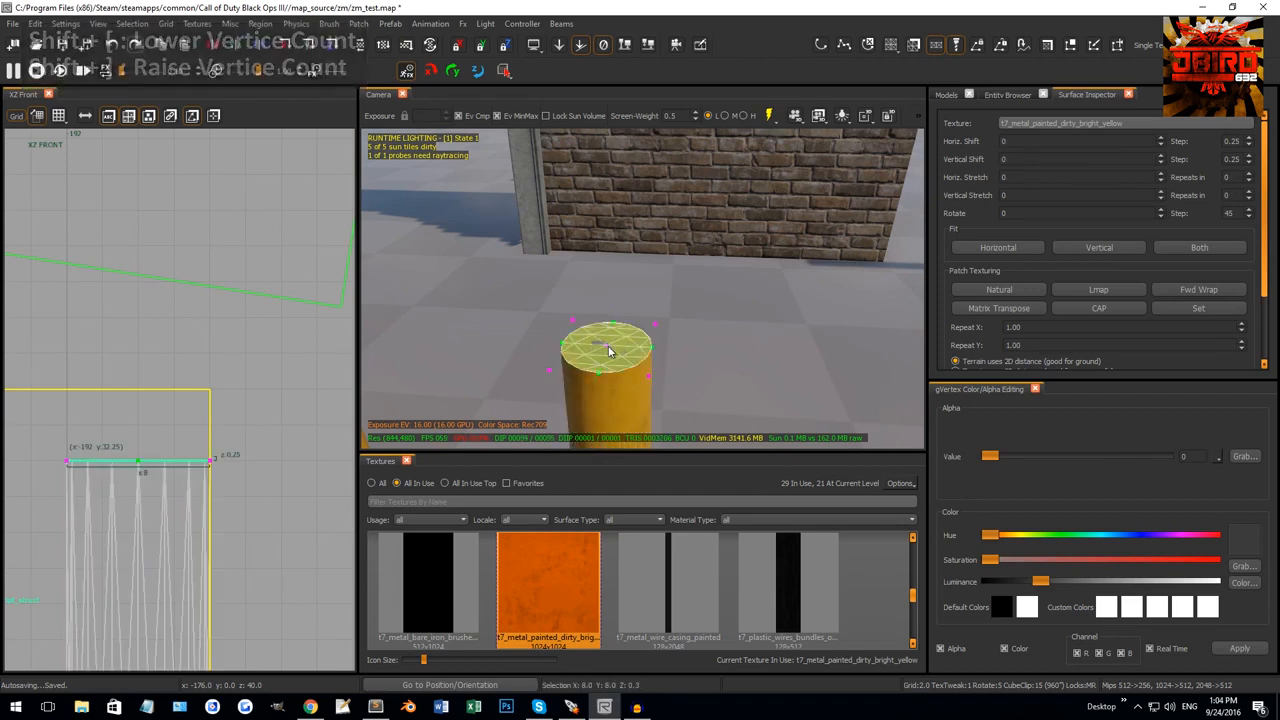
{"action": "key", "text": "v"}
{"action": "scroll", "coordinate": [141, 465], "scroll_direction": "up", "scroll_amount": 1}
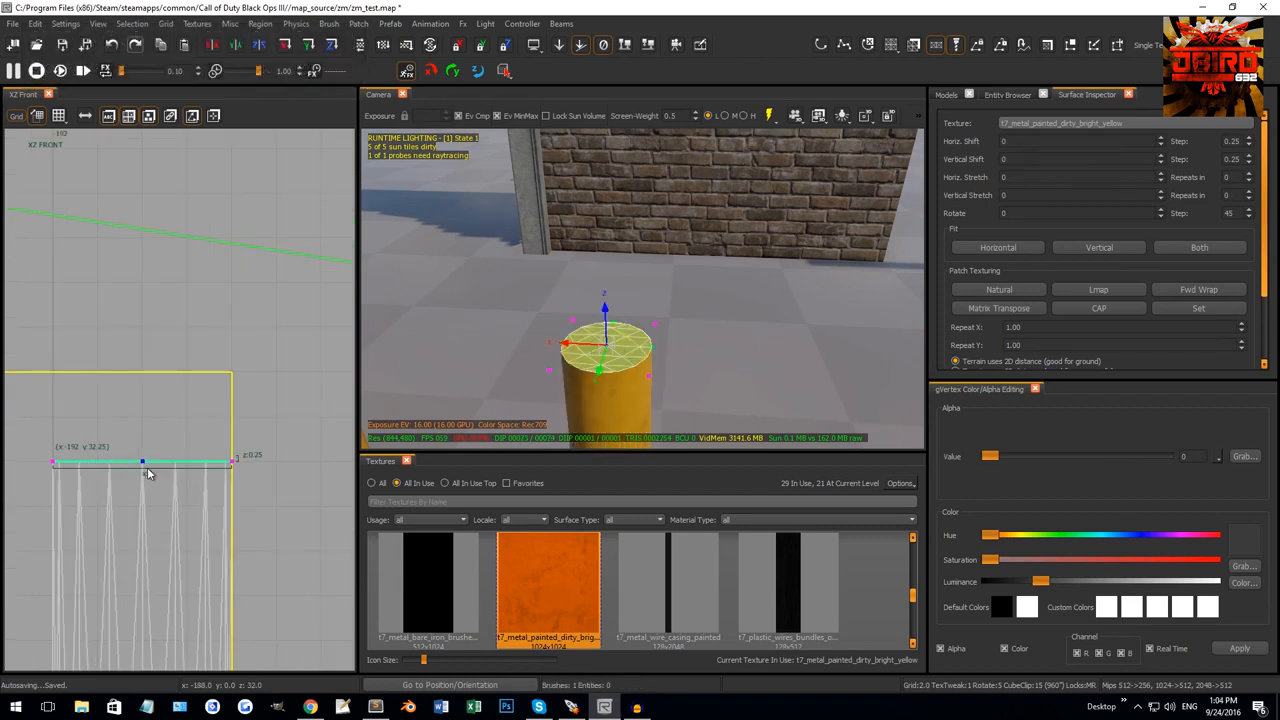
{"action": "left_click_drag", "start_coordinate": [152, 449], "coordinate": [160, 393]}
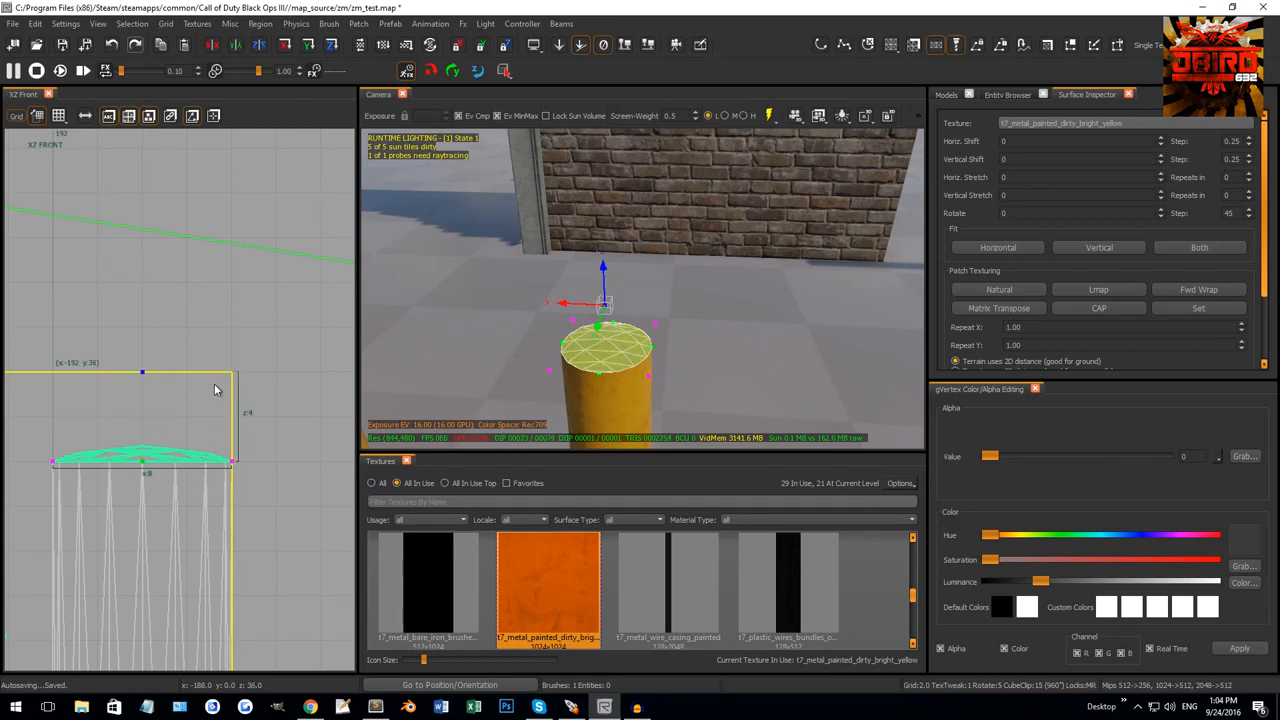
{"action": "key", "text": "Escape"}
{"action": "key", "text": "Escape"}
{"action": "mouse_move", "coordinate": [562, 344]}
{"action": "right_mouse_down"}
{"action": "mouse_move", "coordinate": [588, 348]}
{"action": "mouse_move", "coordinate": [671, 252]}
{"action": "right_mouse_up"}
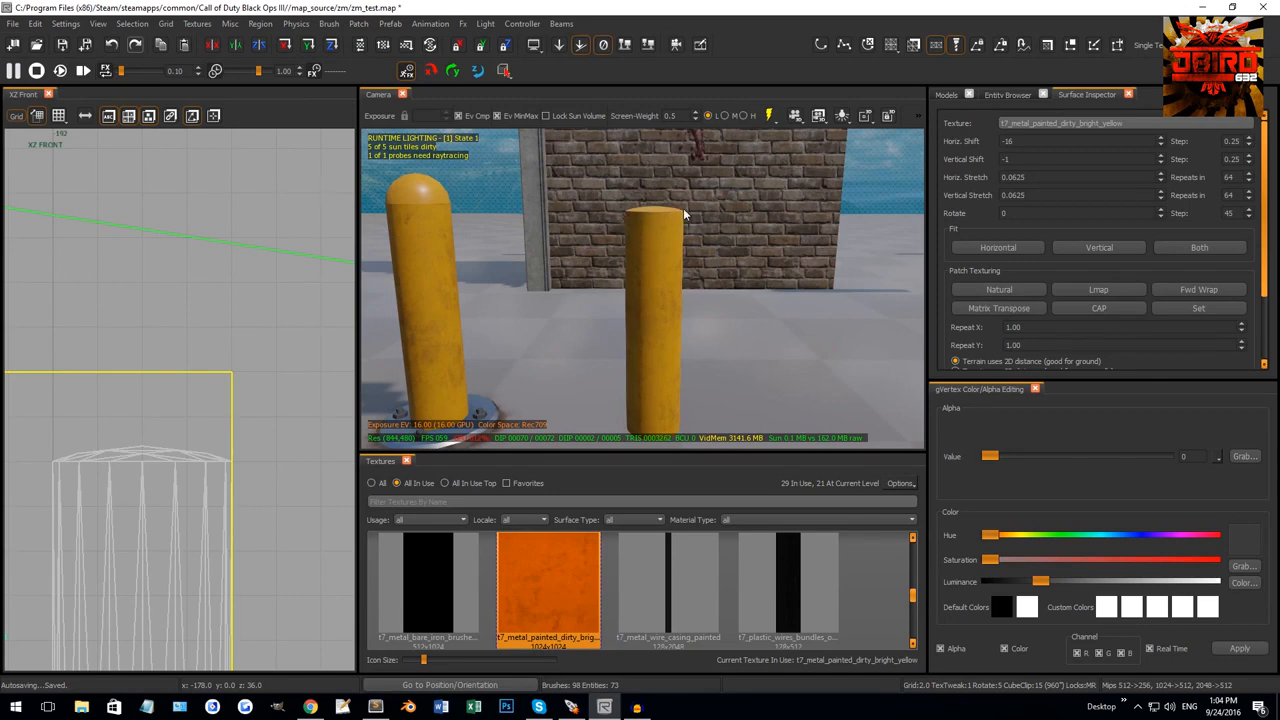
Place a base ring plate around the right bollard's base.
{"action": "right_click_drag", "start_coordinate": [683, 213], "coordinate": [608, 266]}
{"action": "left_click", "coordinate": [536, 311], "text": "shift"}
{"action": "right_click_drag", "start_coordinate": [536, 311], "coordinate": [546, 294]}
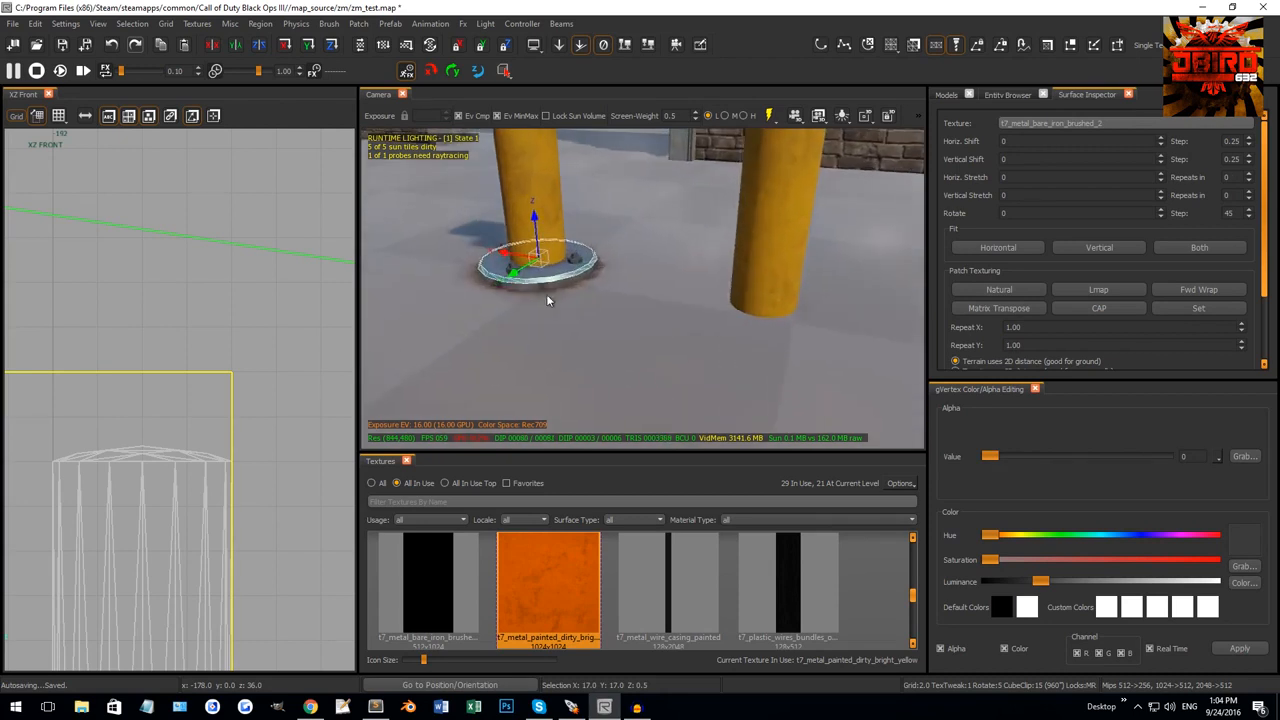
{"action": "left_click", "coordinate": [567, 280], "text": "shift"}
{"action": "left_click", "coordinate": [565, 282], "text": "shift"}
{"action": "scroll", "coordinate": [566, 286], "scroll_direction": "up", "scroll_amount": 1}
{"action": "left_click", "coordinate": [563, 299], "text": "shift"}
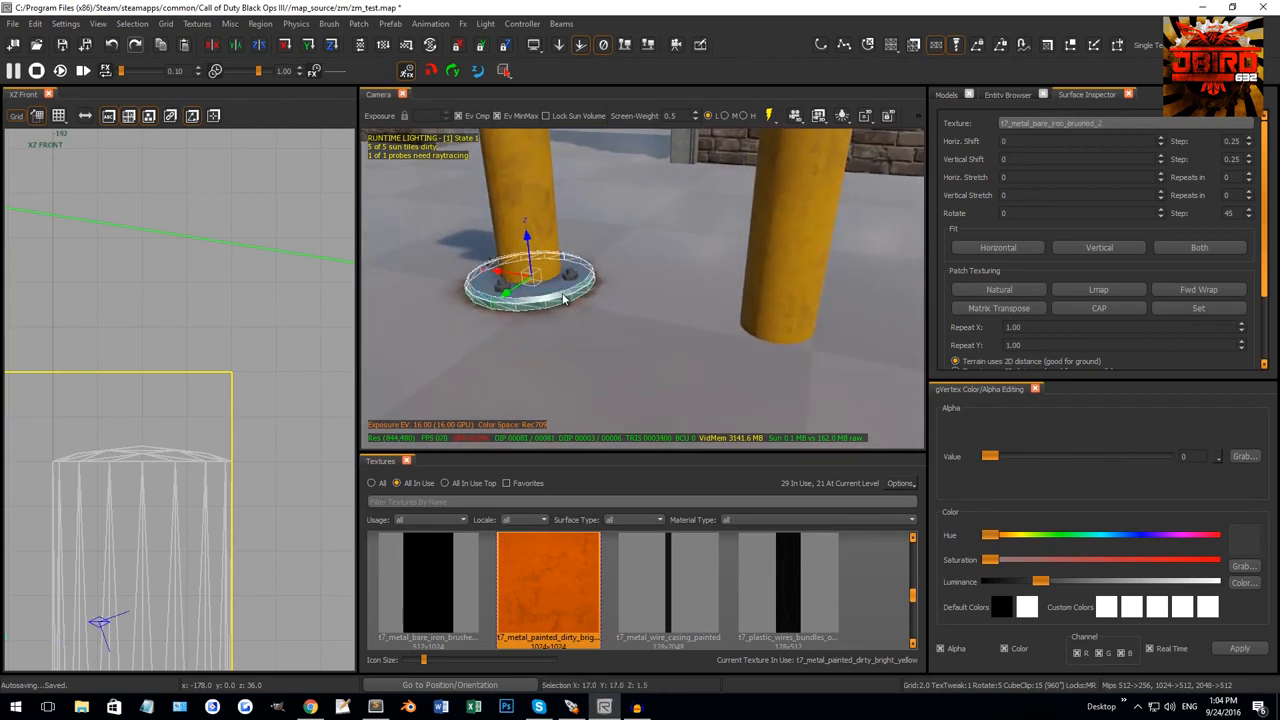
{"action": "left_click_drag", "start_coordinate": [497, 272], "coordinate": [733, 308]}
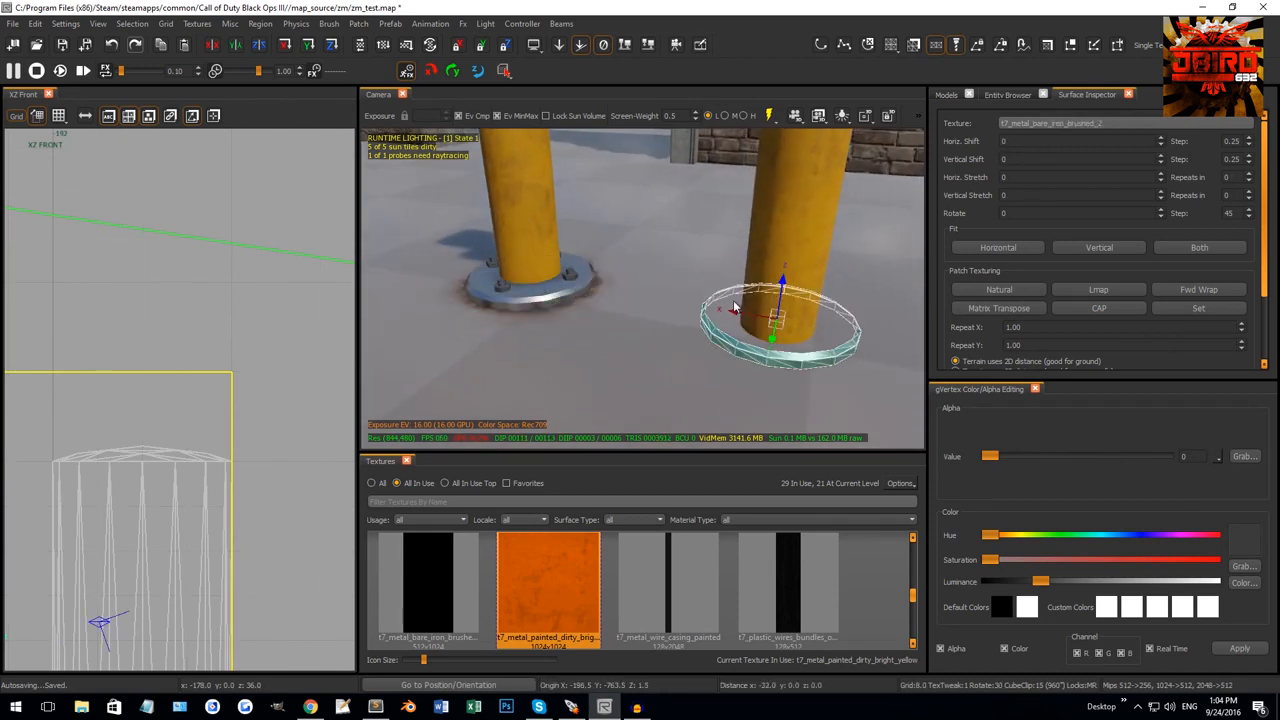
{"action": "key", "text": "Escape"}
Cap the ring plate, add vertices, and give it the t7_metal_bare_iron_brushed_2 texture.
{"action": "mouse_move", "coordinate": [728, 309]}
{"action": "right_mouse_down"}
{"action": "mouse_move", "coordinate": [705, 320]}
{"action": "mouse_move", "coordinate": [605, 300]}
{"action": "mouse_move", "coordinate": [642, 355]}
{"action": "right_mouse_up"}
{"action": "left_click", "coordinate": [644, 360], "text": "shift"}
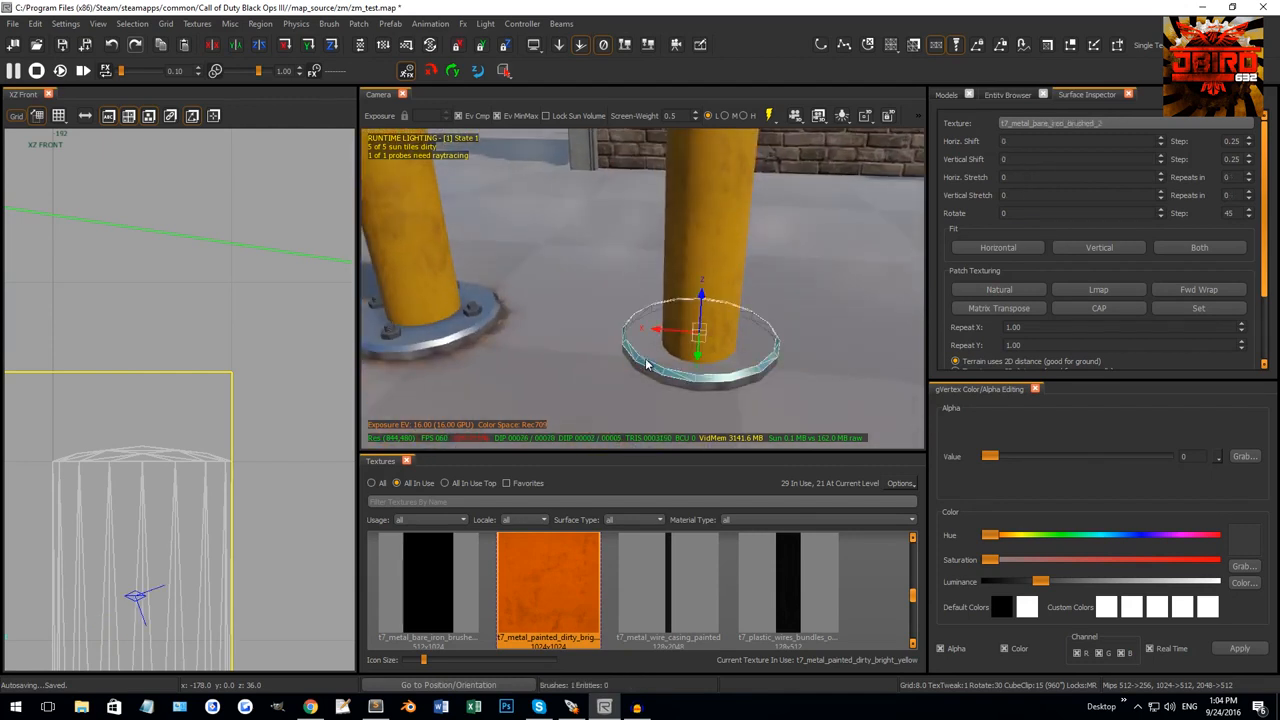
{"action": "key", "text": "shift+c"}
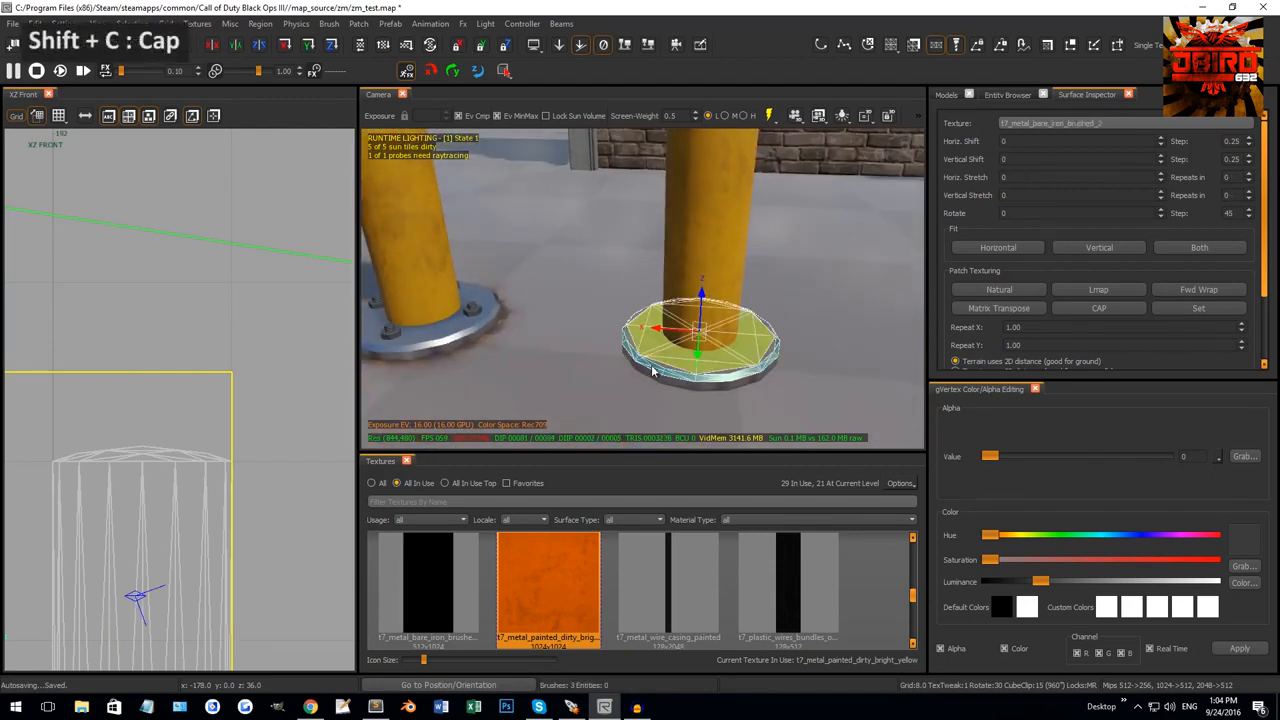
{"action": "left_click", "coordinate": [670, 352], "text": "shift"}
{"action": "key", "text": "Escape"}
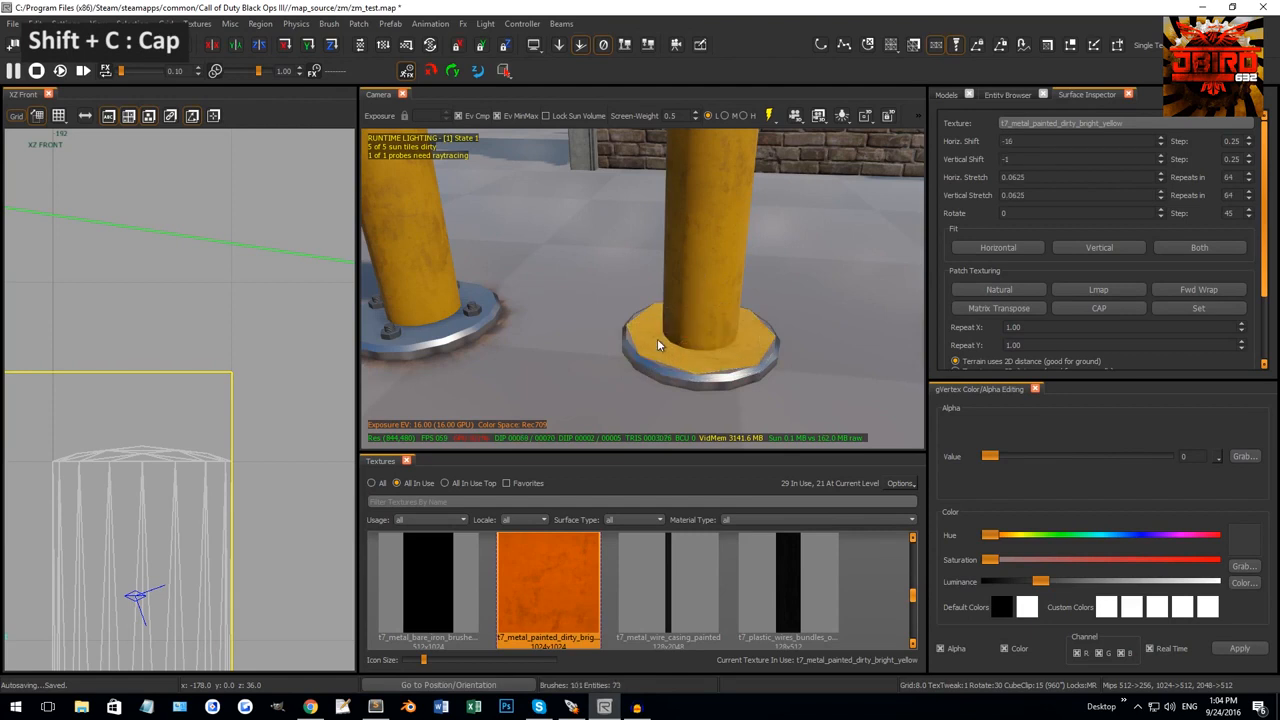
{"action": "left_click", "coordinate": [657, 344], "text": "shift"}
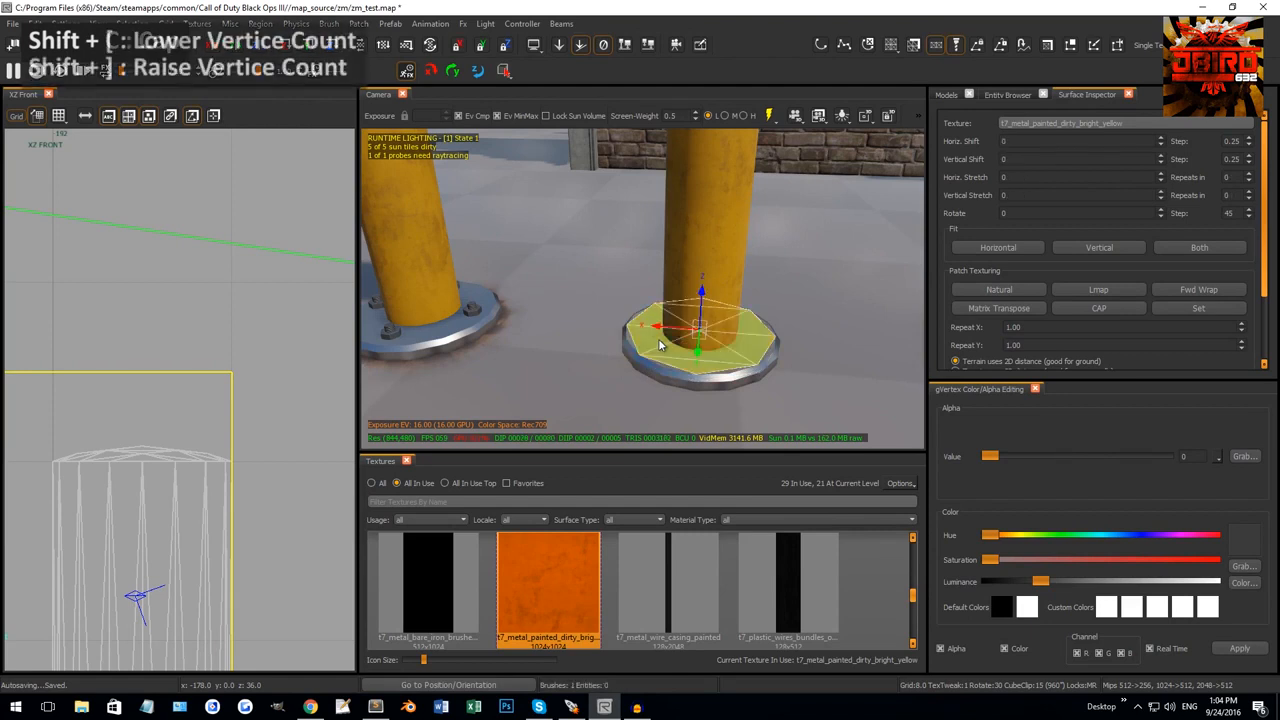
{"action": "key", "text": "shift+bracketright"}
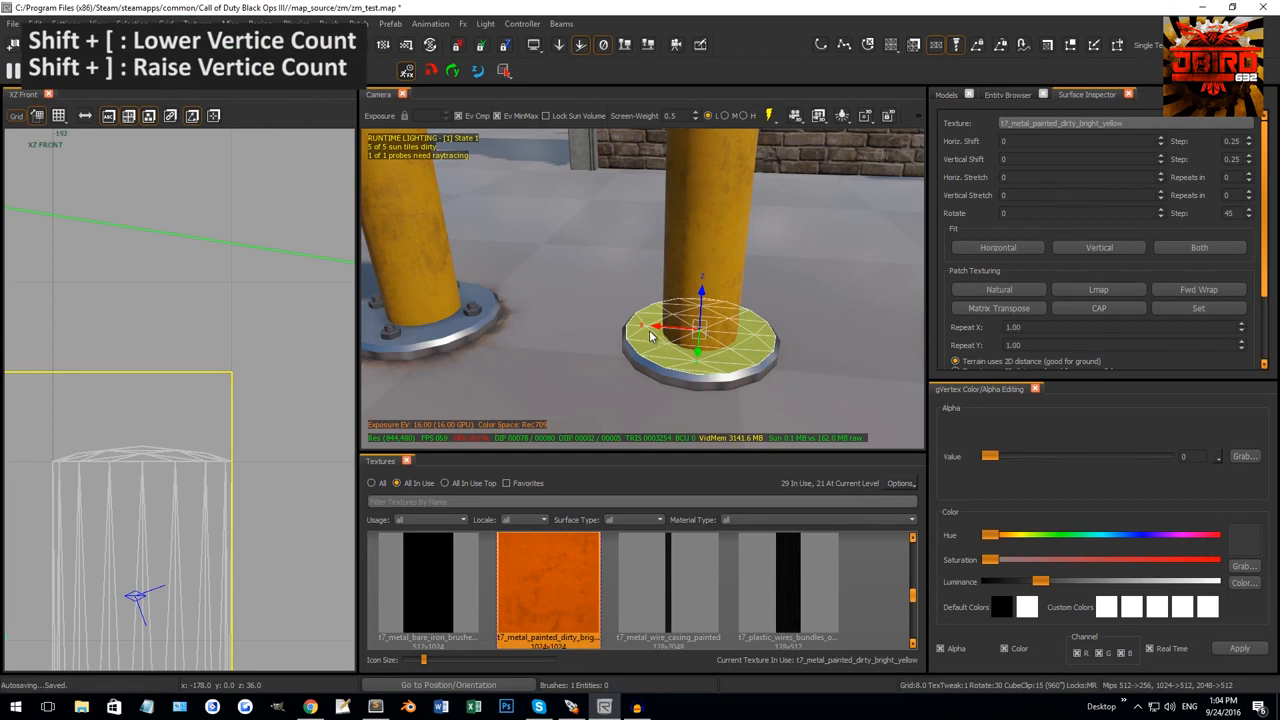
{"action": "middle_click", "coordinate": [677, 380]}
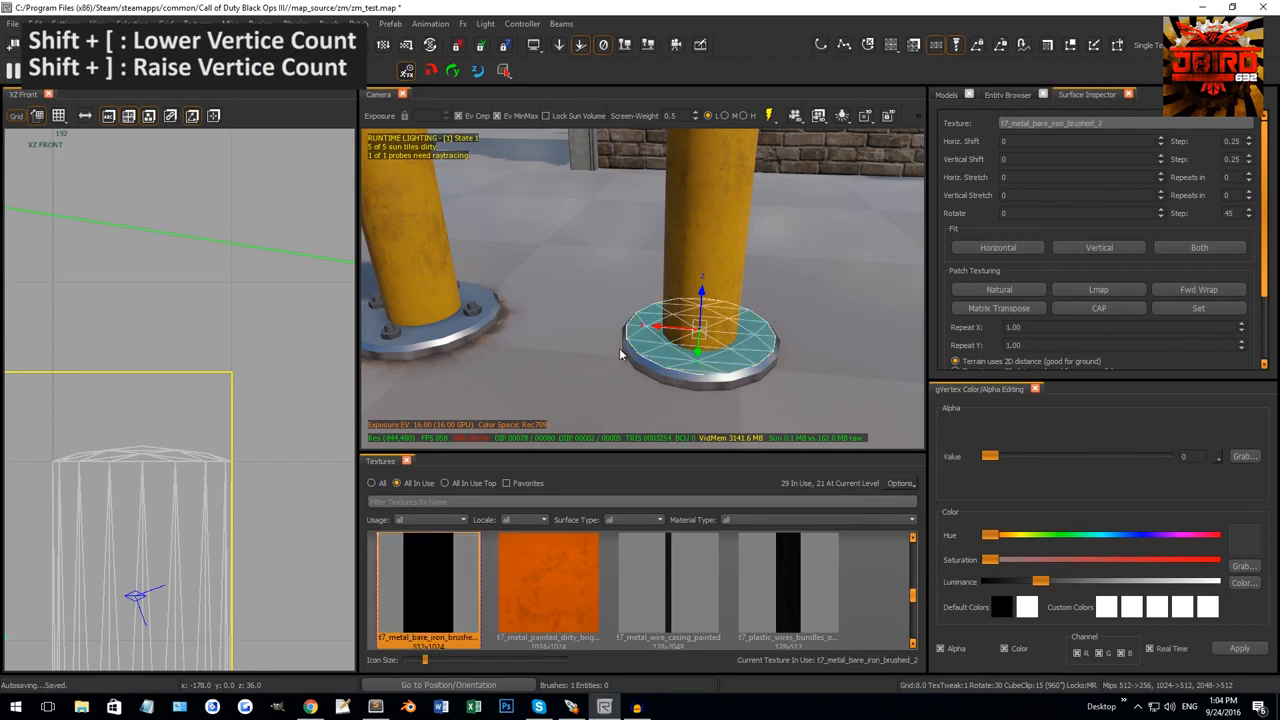
{"action": "key", "text": "Escape"}
Select the decal ring around the left bollard's base and orbit in closer.
{"action": "right_click_drag", "start_coordinate": [692, 378], "coordinate": [720, 367]}
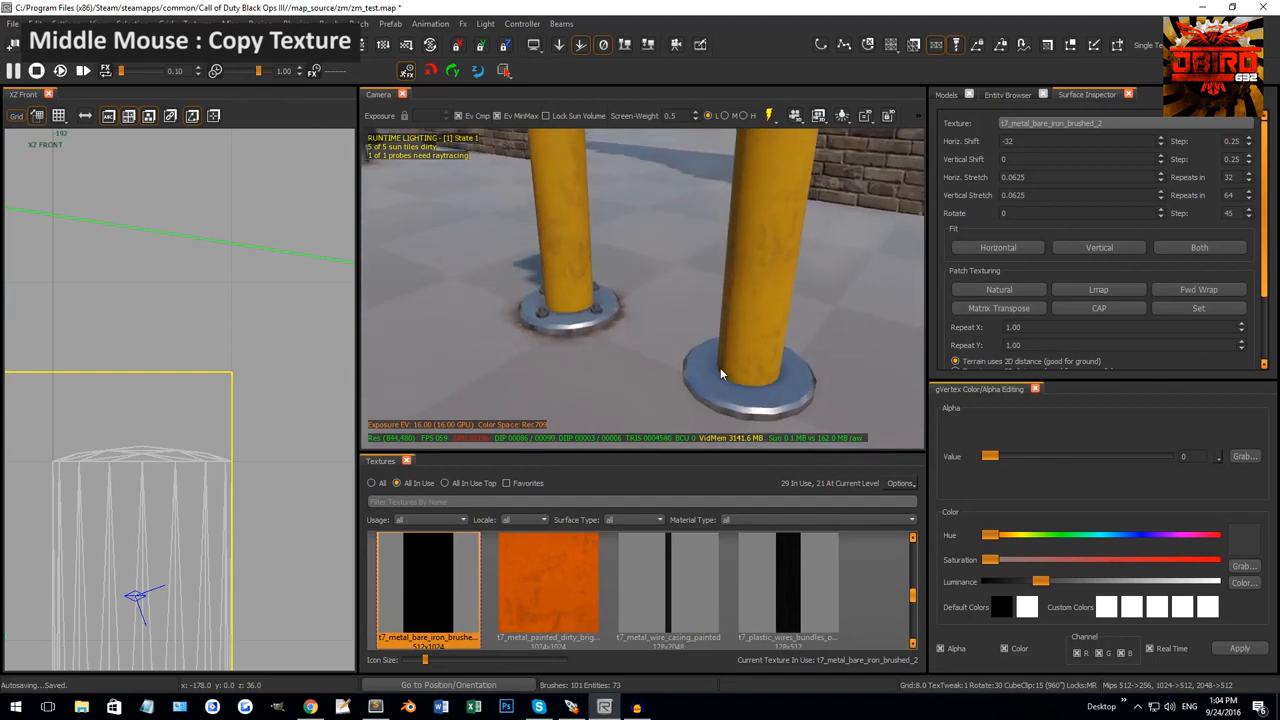
{"action": "left_click", "coordinate": [610, 334], "text": "shift"}
{"action": "right_click_drag", "start_coordinate": [622, 330], "coordinate": [652, 342]}
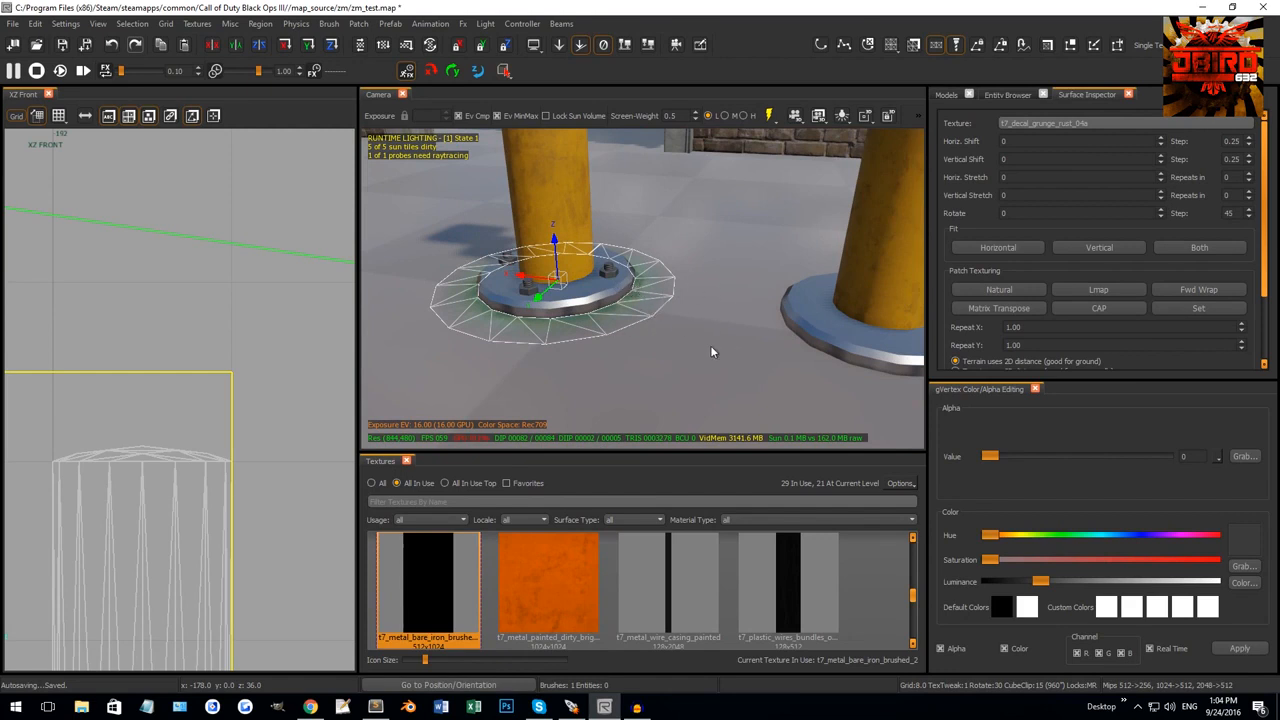
Leave the bollards and select the straight floor cable segment beside the wooden post.
{"action": "key", "text": "Escape"}
{"action": "right_click_drag", "start_coordinate": [712, 352], "coordinate": [711, 302]}
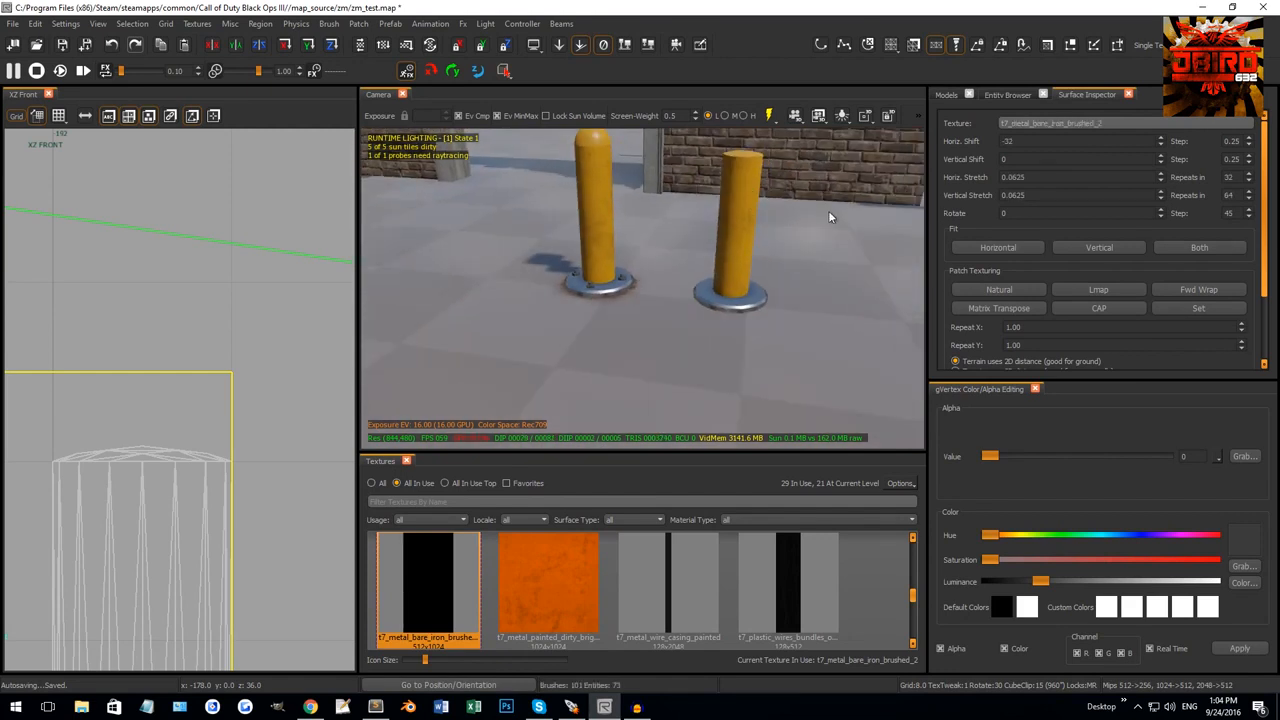
{"action": "mouse_move", "coordinate": [828, 217]}
{"action": "right_mouse_down"}
{"action": "mouse_move", "coordinate": [720, 330]}
{"action": "mouse_move", "coordinate": [738, 338]}
{"action": "mouse_move", "coordinate": [694, 321]}
{"action": "mouse_move", "coordinate": [740, 335]}
{"action": "mouse_move", "coordinate": [638, 326]}
{"action": "mouse_move", "coordinate": [812, 361]}
{"action": "mouse_move", "coordinate": [729, 335]}
{"action": "mouse_move", "coordinate": [630, 328]}
{"action": "right_mouse_up"}
{"action": "left_click", "coordinate": [712, 343], "text": "shift"}
{"action": "left_click", "coordinate": [710, 342], "text": "shift"}
{"action": "key", "text": "Escape"}
{"action": "left_click", "coordinate": [706, 352]}
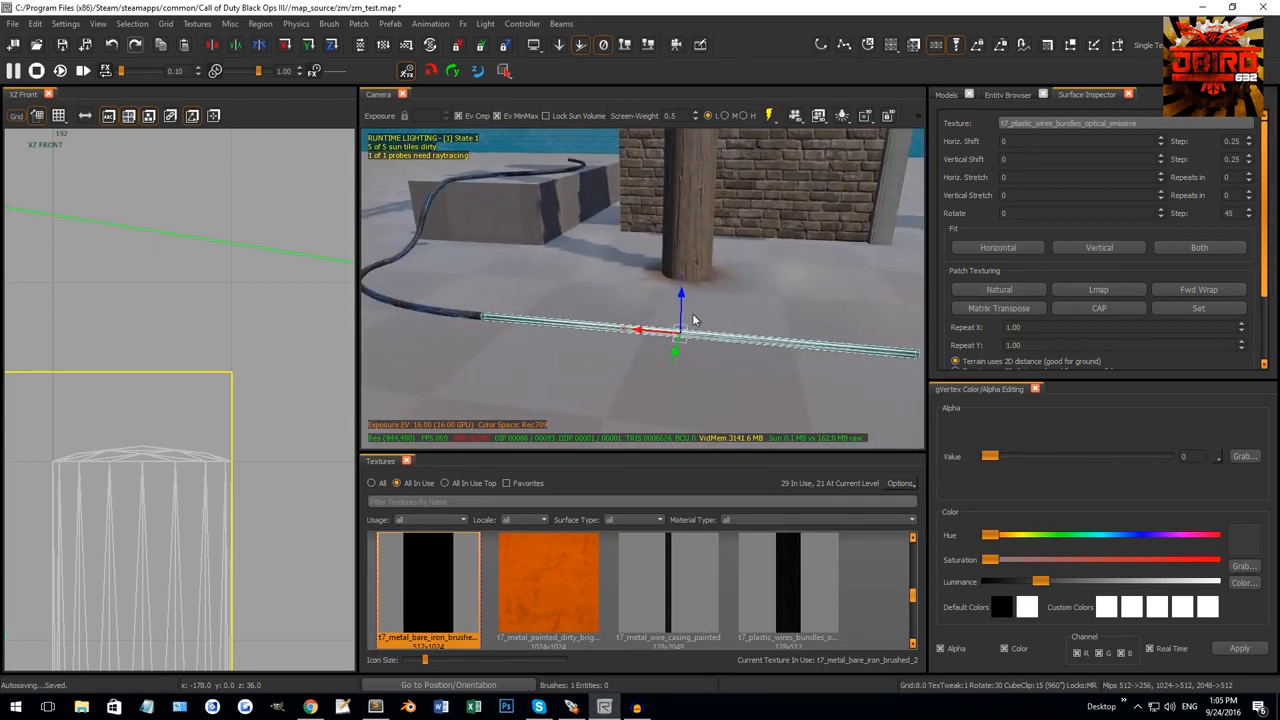
Switch the 2D view to XY Top, set grid 2, and shorten the straight cable's right end.
{"action": "scroll", "coordinate": [155, 438], "scroll_direction": "down", "scroll_amount": 5}
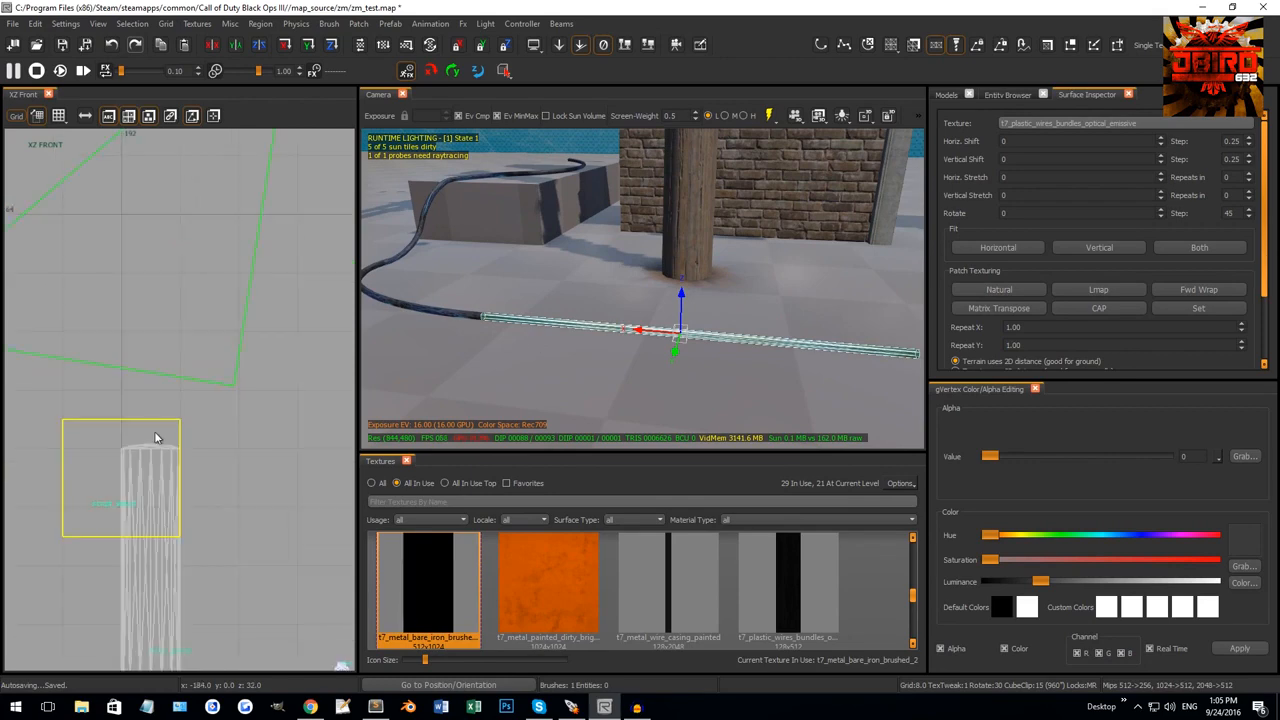
{"action": "key", "text": "ctrl+Tab"}
{"action": "key", "text": "ctrl+Tab"}
{"action": "scroll", "coordinate": [182, 405], "scroll_direction": "up", "scroll_amount": 6}
{"action": "scroll", "coordinate": [174, 415], "scroll_direction": "up", "scroll_amount": 5}
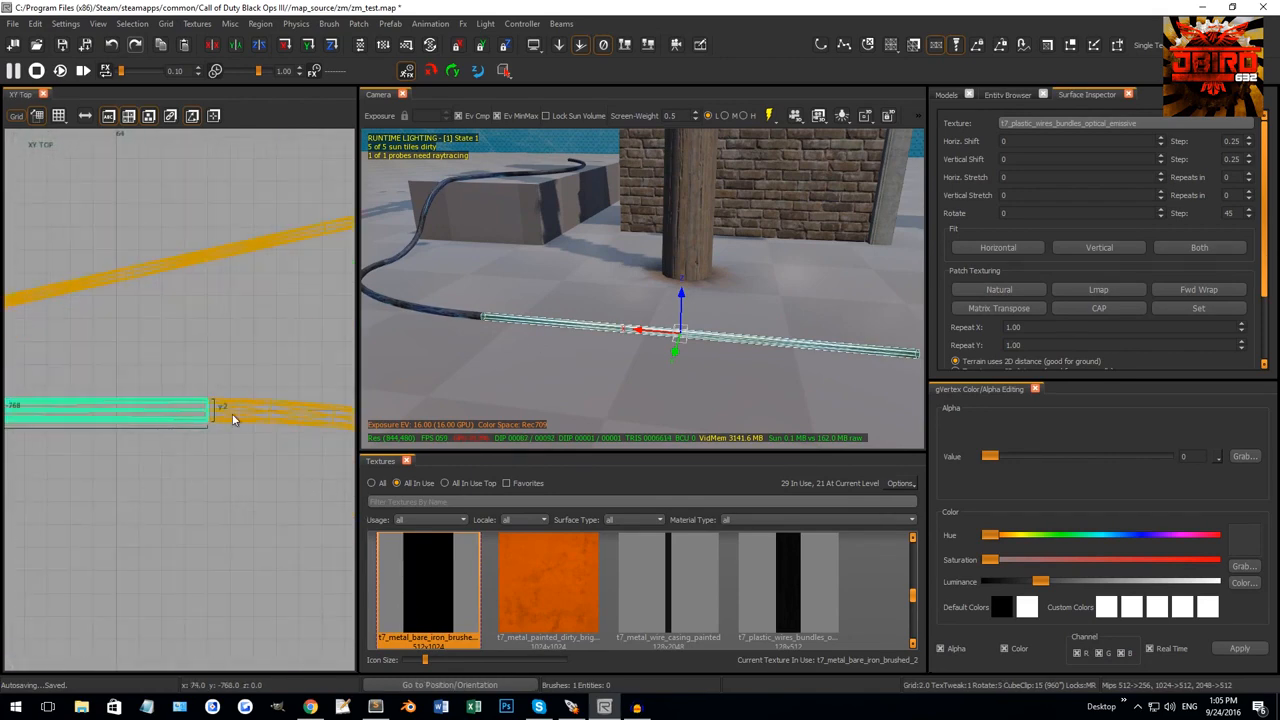
{"action": "key", "text": "2"}
{"action": "left_click_drag", "start_coordinate": [232, 417], "coordinate": [200, 418]}
{"action": "scroll", "coordinate": [200, 418], "scroll_direction": "down", "scroll_amount": 5}
Select the curved cable piece and inspect its control vertices in the top view.
{"action": "mouse_move", "coordinate": [577, 332]}
{"action": "right_mouse_down"}
{"action": "mouse_move", "coordinate": [624, 328]}
{"action": "mouse_move", "coordinate": [618, 347]}
{"action": "right_mouse_up"}
{"action": "key", "text": "Escape"}
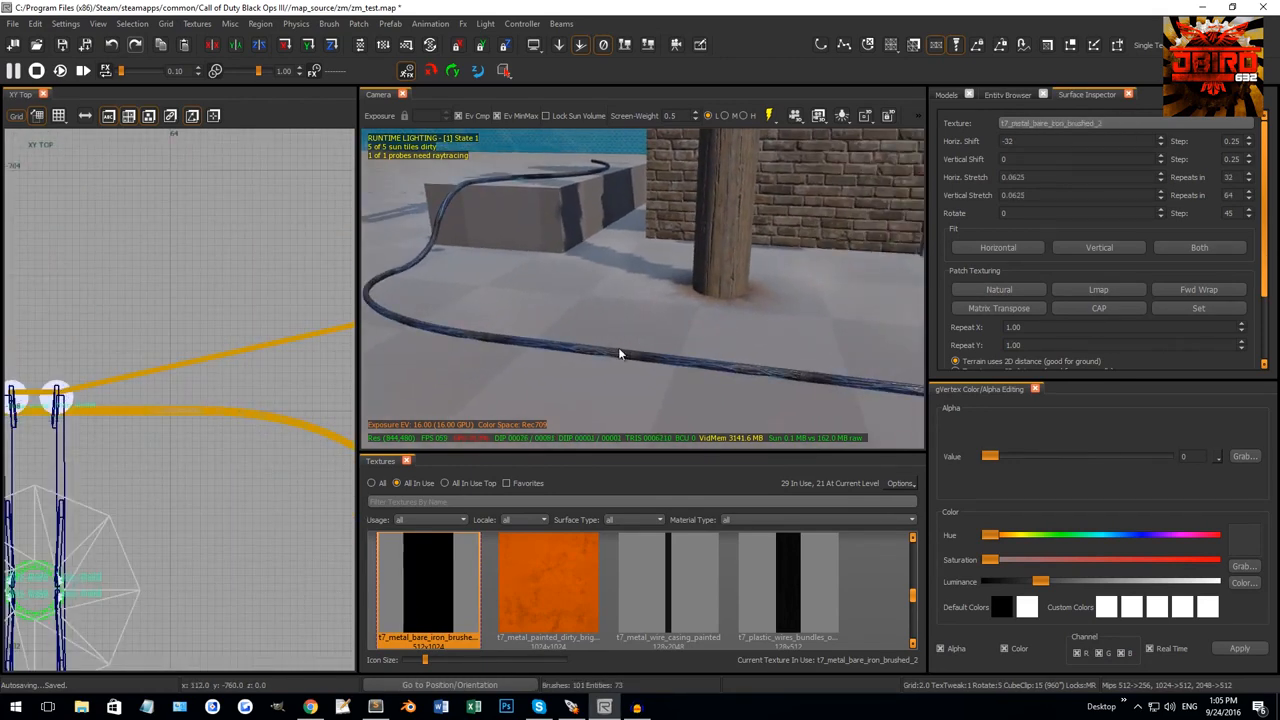
{"action": "left_click_drag", "start_coordinate": [620, 349], "coordinate": [672, 360], "text": "shift"}
{"action": "mouse_move", "coordinate": [672, 360]}
{"action": "right_mouse_down"}
{"action": "mouse_move", "coordinate": [656, 360]}
{"action": "mouse_move", "coordinate": [680, 340]}
{"action": "right_mouse_up"}
{"action": "key", "text": "Escape"}
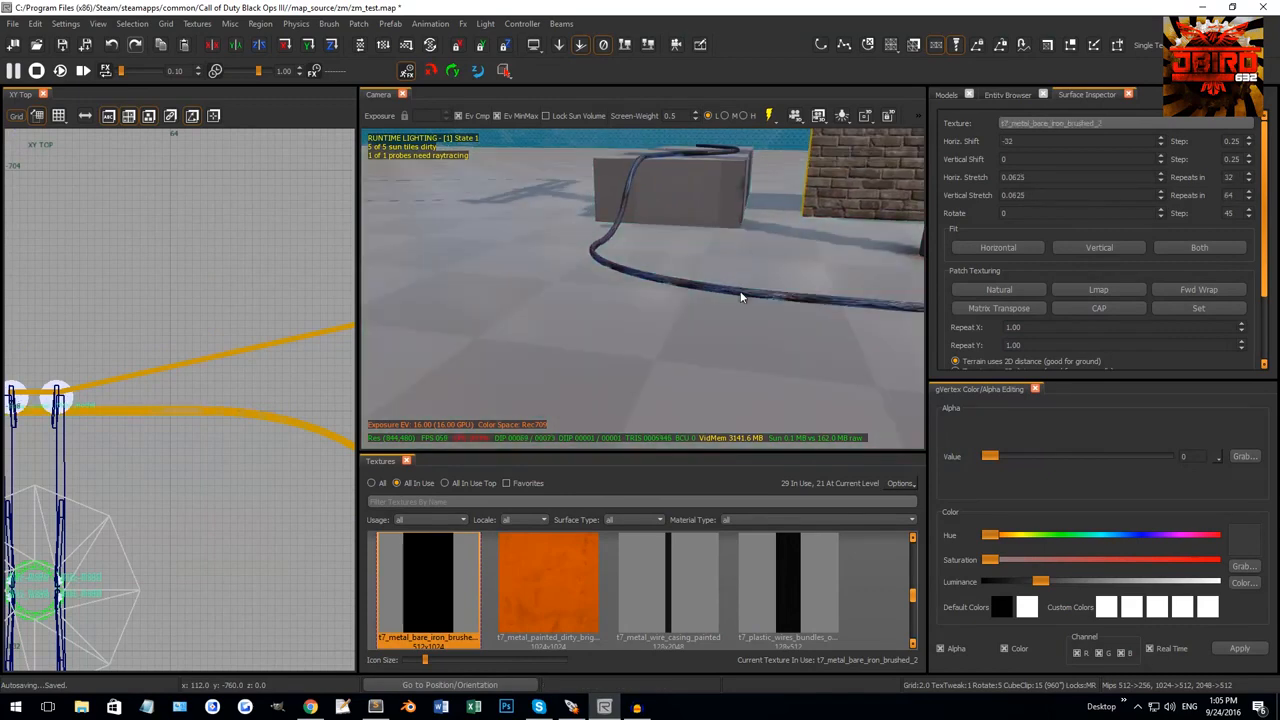
{"action": "left_click", "coordinate": [741, 296], "text": "shift"}
{"action": "scroll", "coordinate": [165, 385], "scroll_direction": "down", "scroll_amount": 2}
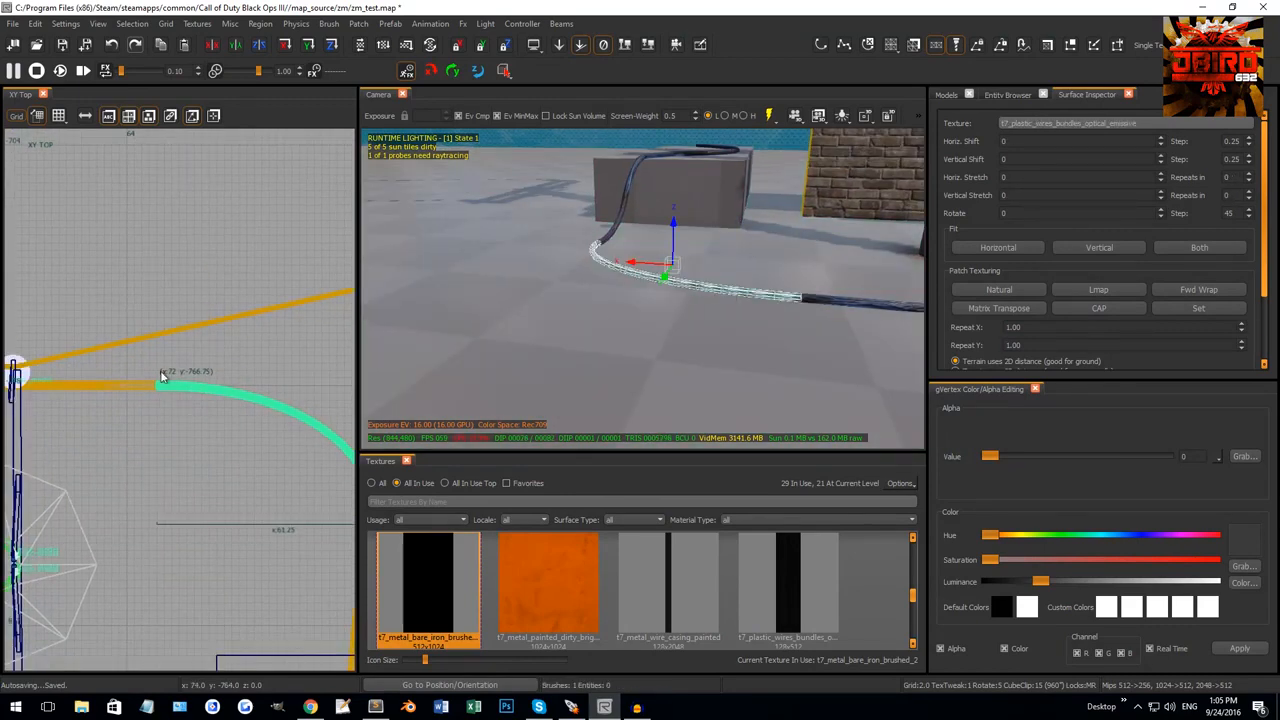
{"action": "scroll", "coordinate": [161, 377], "scroll_direction": "down", "scroll_amount": 2}
{"action": "key", "text": "v"}
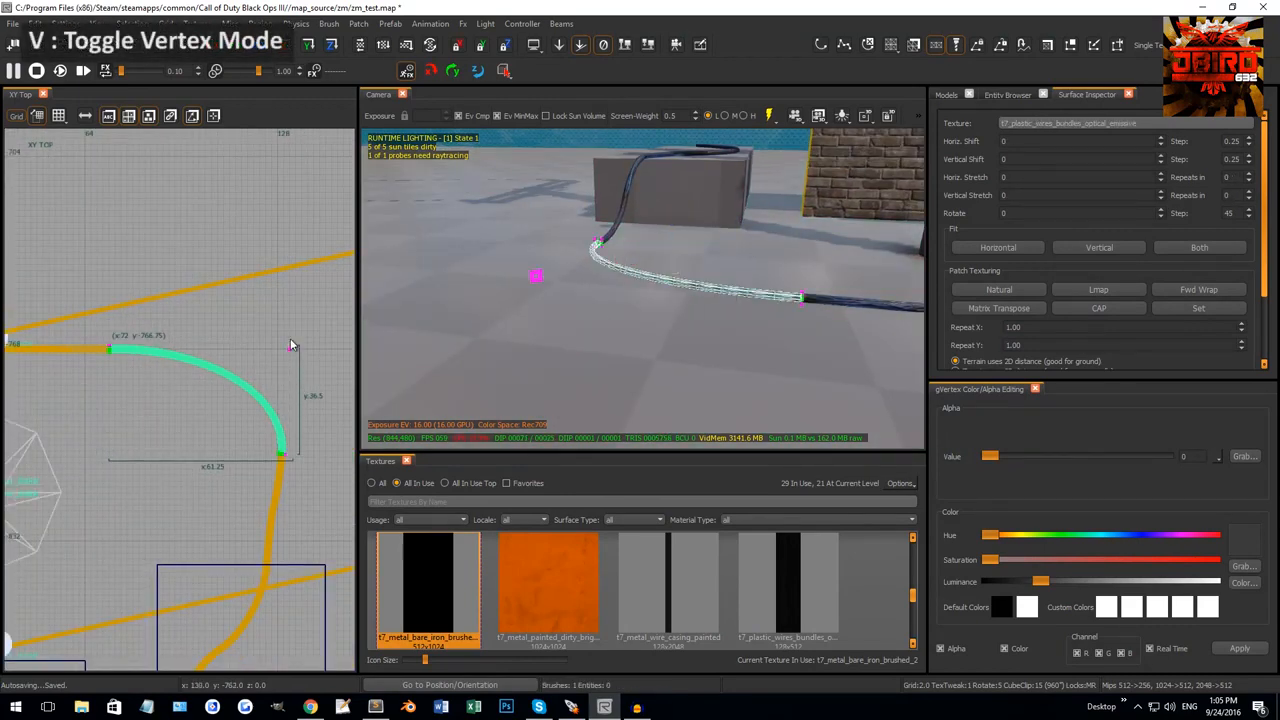
{"action": "right_click_drag", "start_coordinate": [298, 376], "coordinate": [263, 396]}
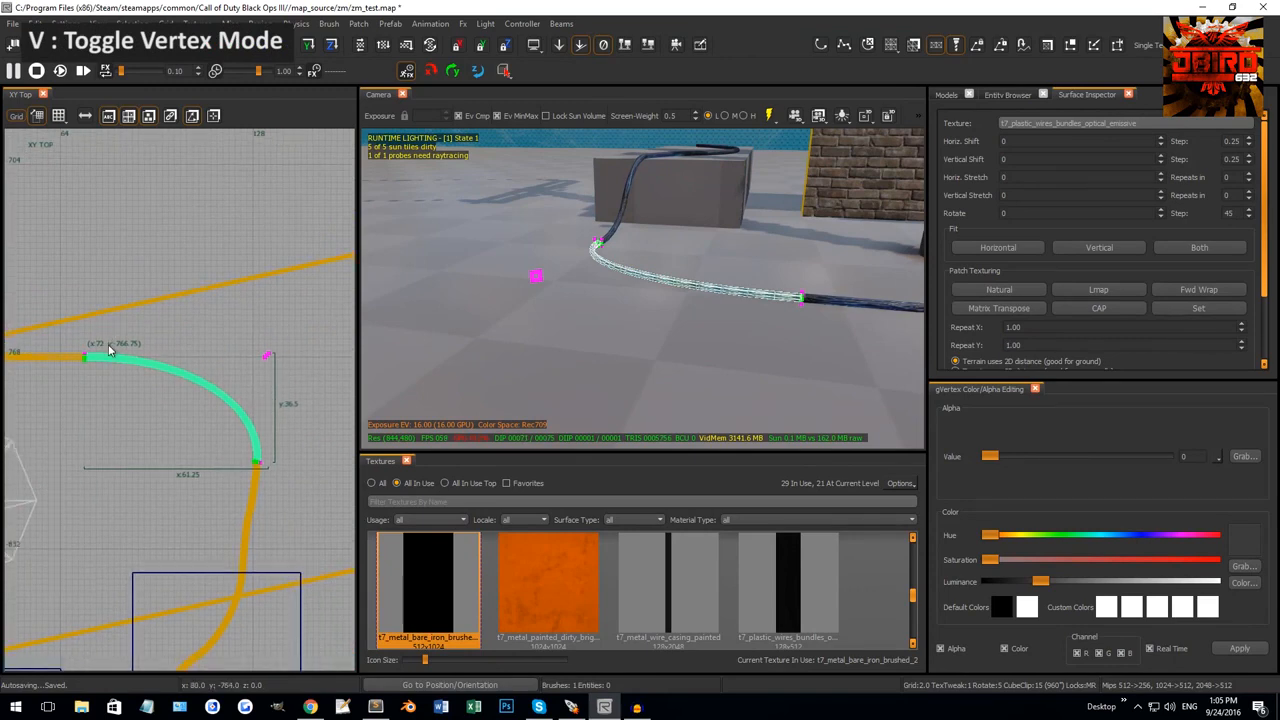
{"action": "key", "text": "Escape"}
Click through the individual floor cable segments one by one to inspect them.
{"action": "right_click_drag", "start_coordinate": [606, 337], "coordinate": [668, 307]}
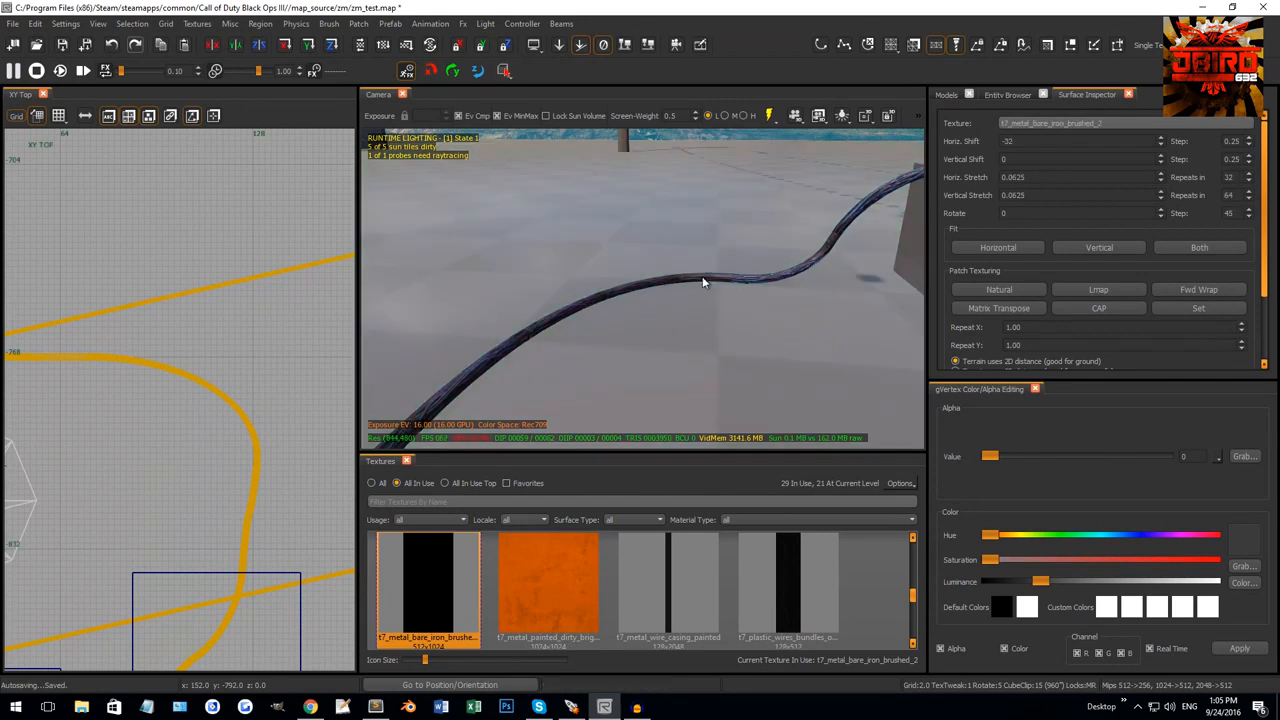
{"action": "left_click", "coordinate": [705, 279]}
{"action": "mouse_move", "coordinate": [727, 297]}
{"action": "right_mouse_down"}
{"action": "mouse_move", "coordinate": [716, 293]}
{"action": "mouse_move", "coordinate": [748, 262]}
{"action": "mouse_move", "coordinate": [714, 263]}
{"action": "mouse_move", "coordinate": [719, 286]}
{"action": "right_mouse_up"}
{"action": "key", "text": "Escape"}
{"action": "left_click", "coordinate": [725, 295], "text": "shift"}
{"action": "key", "text": "Escape"}
{"action": "left_click", "coordinate": [753, 262], "text": "shift"}
{"action": "left_click", "coordinate": [708, 265], "text": "shift"}
{"action": "key", "text": "Escape"}
{"action": "left_click", "coordinate": [724, 284], "text": "shift"}
{"action": "key", "text": "Escape"}
{"action": "left_click", "coordinate": [641, 271], "text": "shift"}
{"action": "key", "text": "Escape"}
{"action": "right_click_drag", "start_coordinate": [641, 271], "coordinate": [660, 268]}
{"action": "left_click", "coordinate": [765, 344], "text": "shift"}
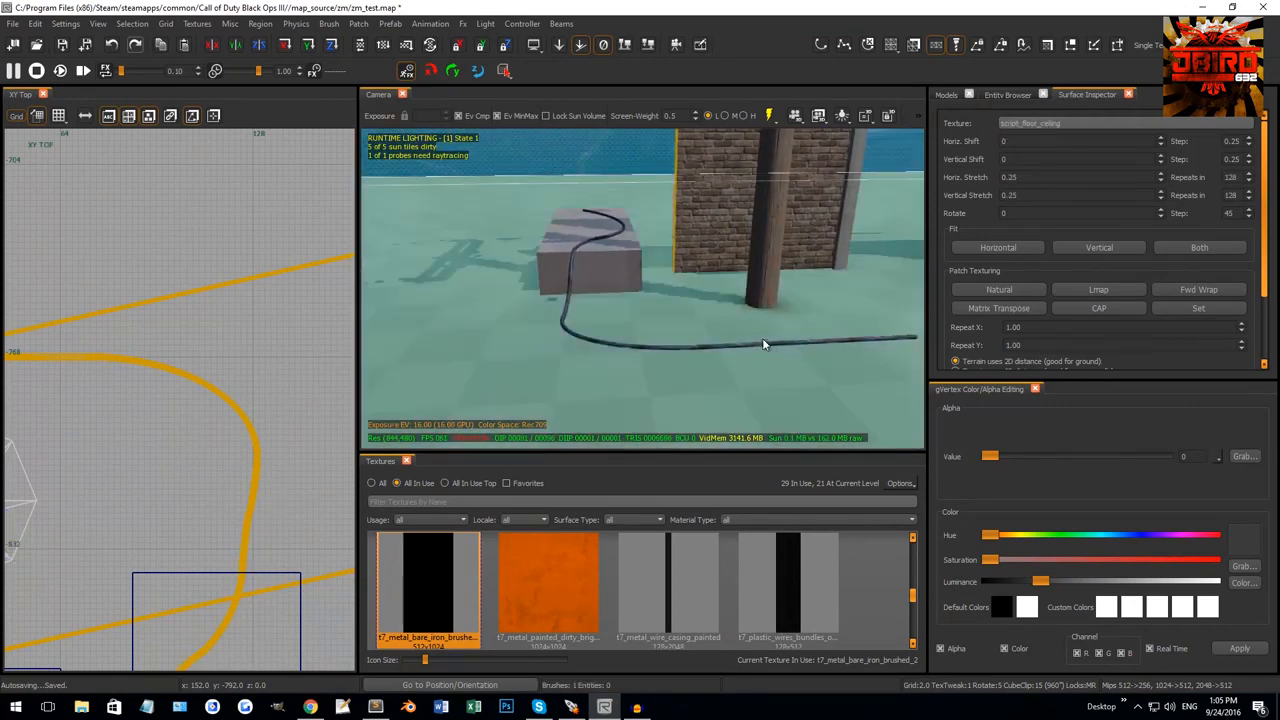
{"action": "right_click_drag", "start_coordinate": [764, 345], "coordinate": [751, 374]}
{"action": "key", "text": "Escape"}
Select the straight cable piece and move it to the right in the XY Top view.
{"action": "left_click", "coordinate": [728, 373], "text": "shift"}
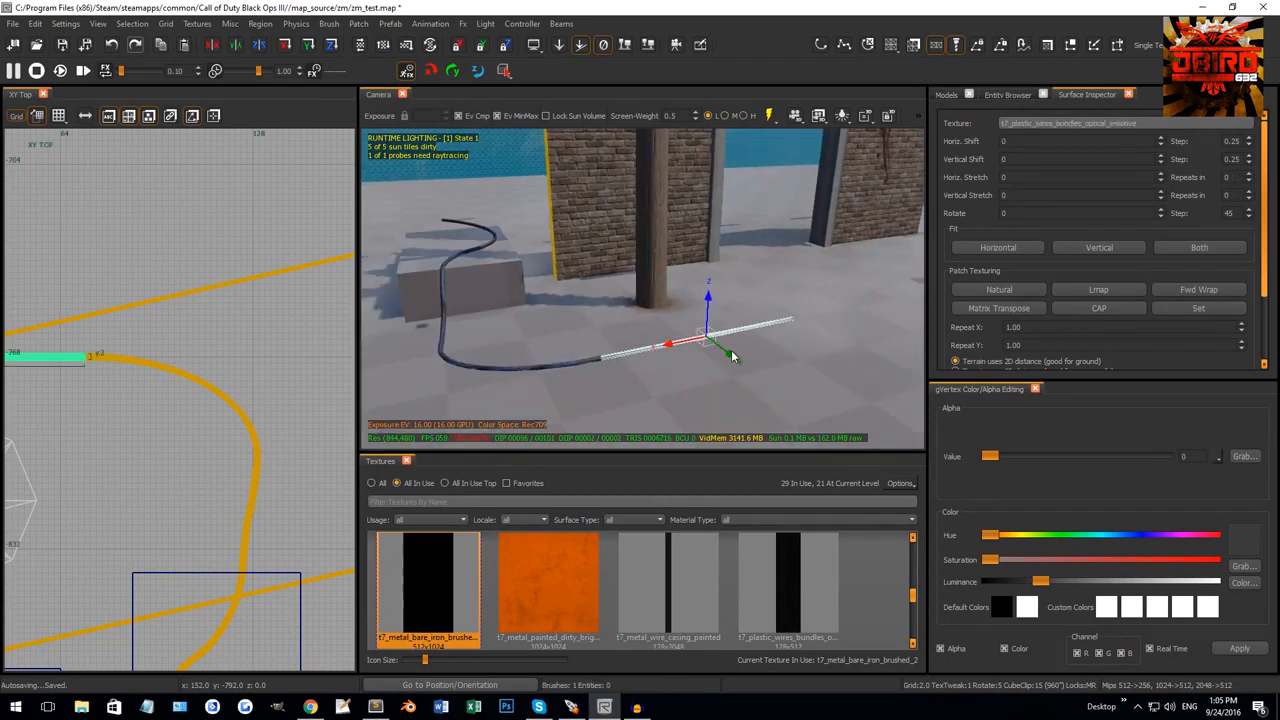
{"action": "right_click_drag", "start_coordinate": [130, 305], "coordinate": [180, 325]}
{"action": "scroll", "coordinate": [180, 325], "scroll_direction": "down", "scroll_amount": 4}
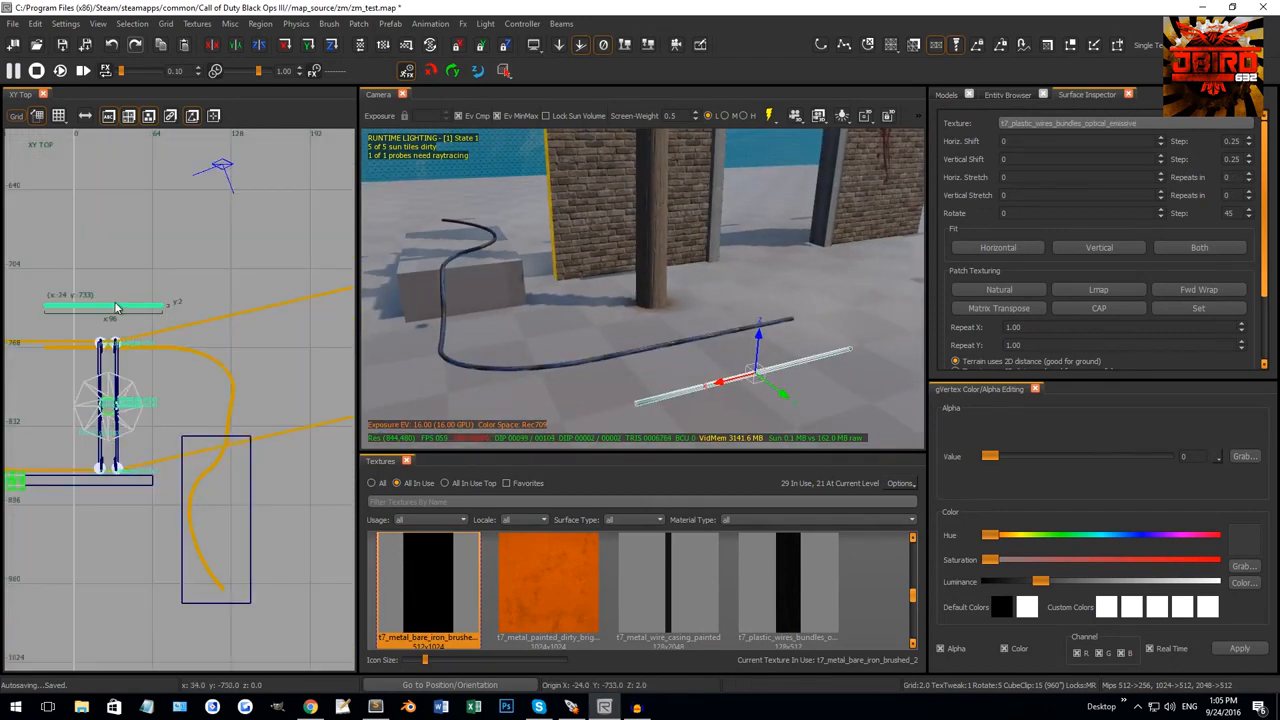
{"action": "left_click_drag", "start_coordinate": [52, 311], "coordinate": [175, 311]}
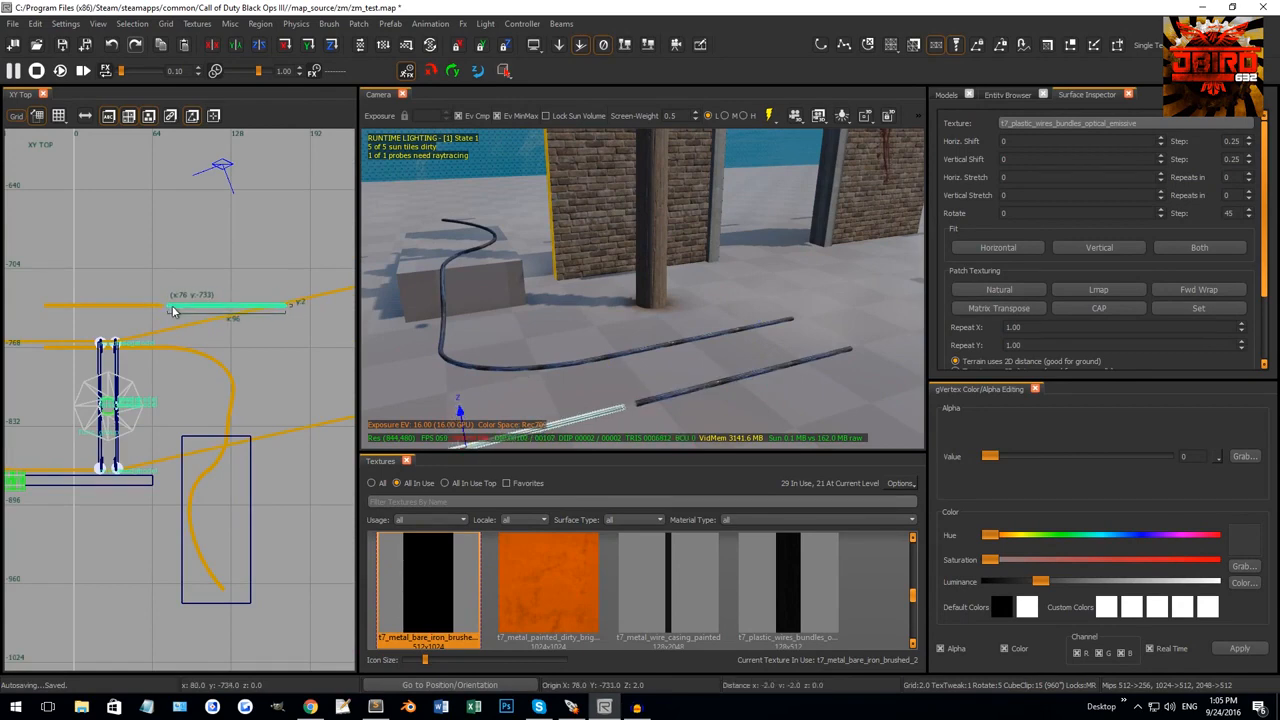
{"action": "scroll", "coordinate": [161, 306], "scroll_direction": "up", "scroll_amount": 4}
{"action": "scroll", "coordinate": [185, 302], "scroll_direction": "down", "scroll_amount": 5}
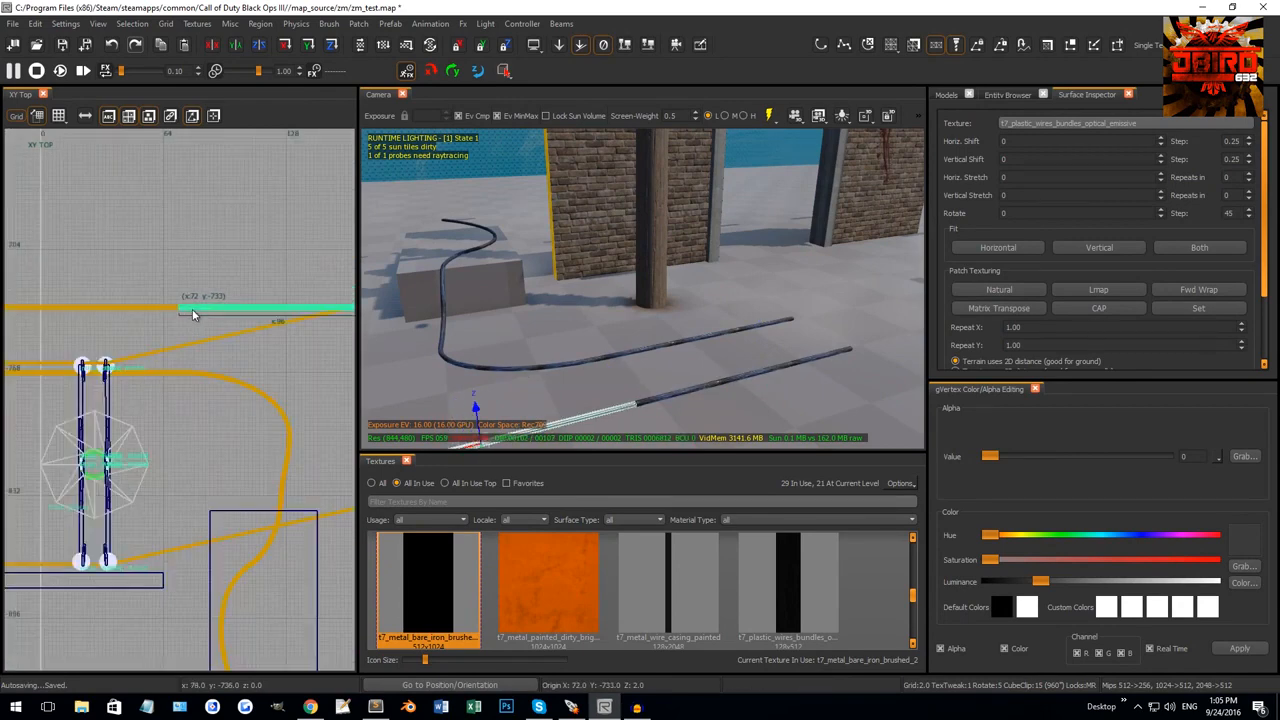
In vertex mode on a 4-unit grid, pull the cable piece's end down-left to bend it.
{"action": "key", "text": "v"}
{"action": "scroll", "coordinate": [200, 302], "scroll_direction": "up", "scroll_amount": 3}
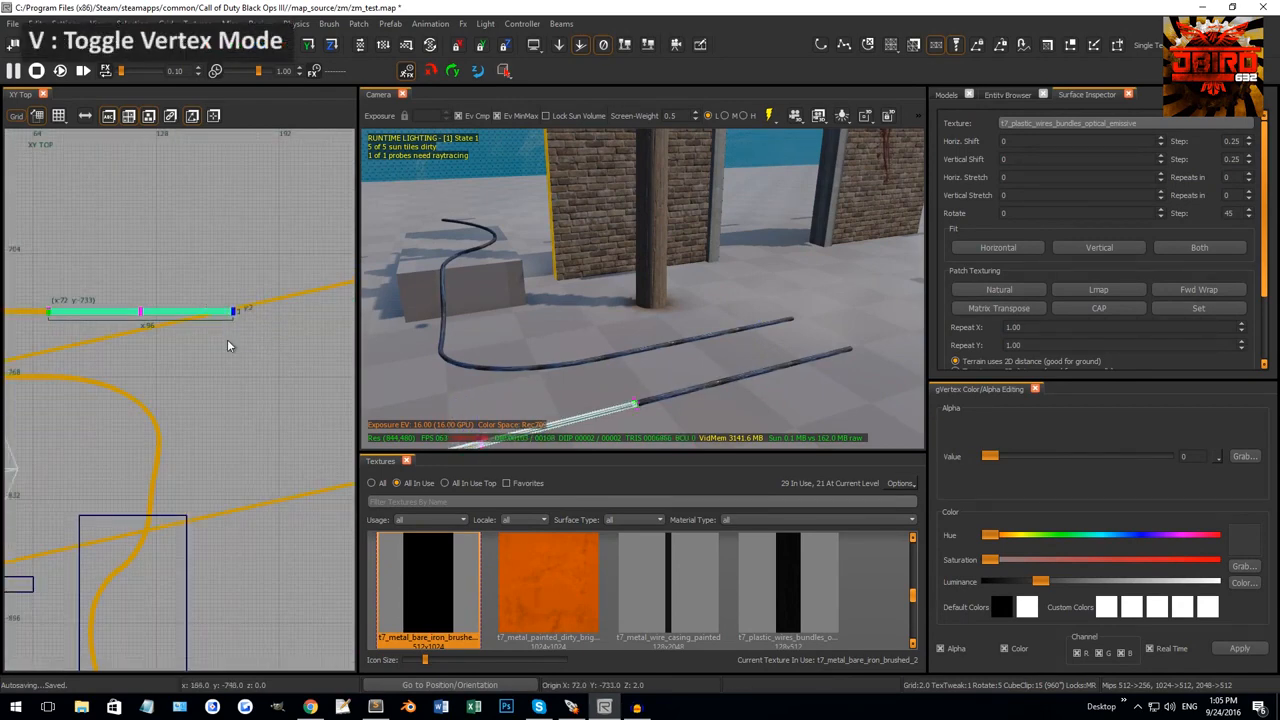
{"action": "mouse_move", "coordinate": [227, 339]}
{"action": "right_mouse_down"}
{"action": "mouse_move", "coordinate": [233, 325]}
{"action": "mouse_move", "coordinate": [211, 327]}
{"action": "right_mouse_up"}
{"action": "key", "text": "v"}
{"action": "scroll", "coordinate": [227, 306], "scroll_direction": "up", "scroll_amount": 2}
{"action": "key", "text": "3"}
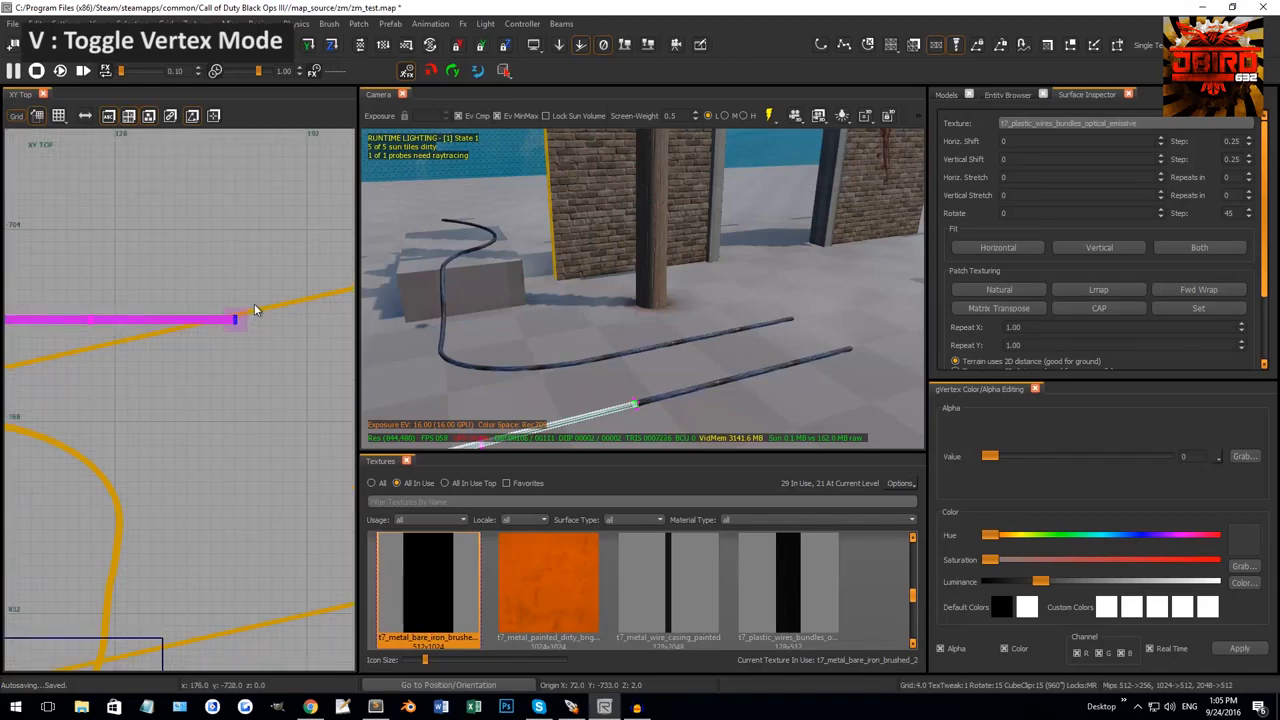
{"action": "key", "text": "r"}
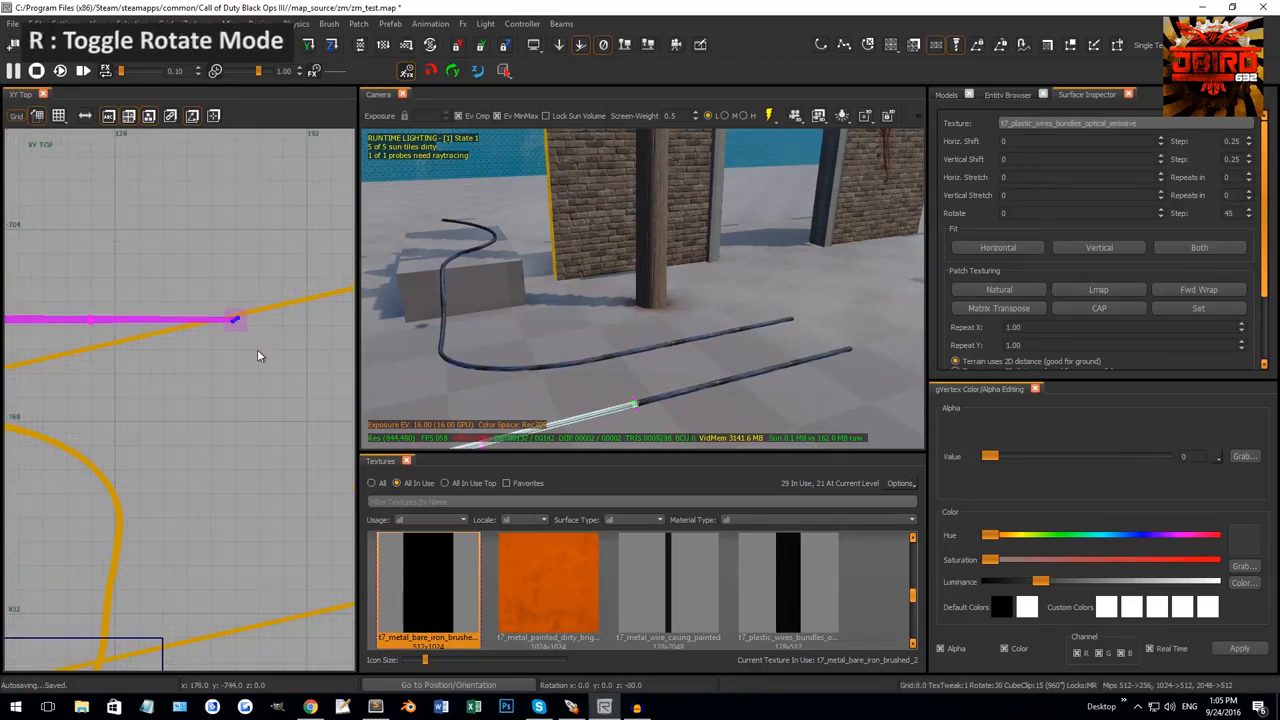
{"action": "right_click_drag", "start_coordinate": [244, 366], "coordinate": [258, 281]}
{"action": "left_click_drag", "start_coordinate": [268, 247], "coordinate": [224, 378], "text": "alt"}
Push the curve's middle vertex outward to round the bend, then deselect the piece.
{"action": "right_click_drag", "start_coordinate": [226, 373], "coordinate": [259, 385]}
{"action": "scroll", "coordinate": [218, 339], "scroll_direction": "up", "scroll_amount": 1}
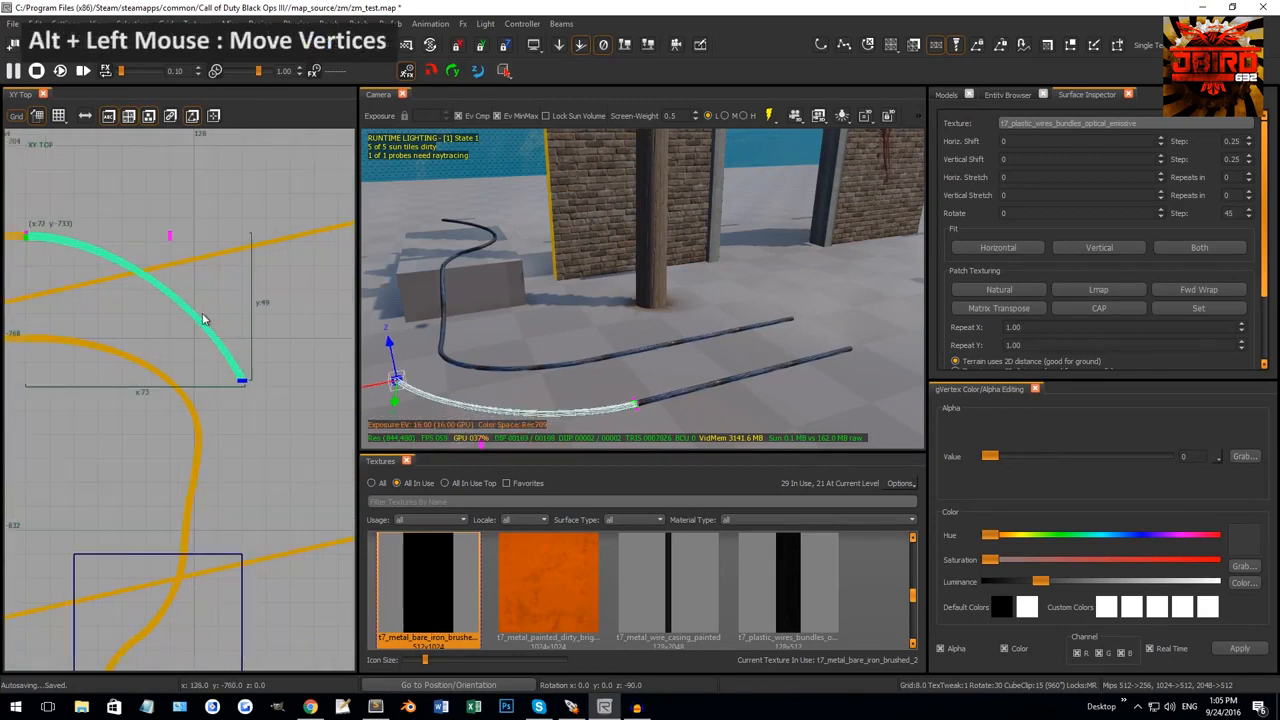
{"action": "right_click_drag", "start_coordinate": [203, 314], "coordinate": [193, 343]}
{"action": "left_click_drag", "start_coordinate": [132, 229], "coordinate": [189, 293]}
{"action": "right_click_drag", "start_coordinate": [146, 276], "coordinate": [150, 284]}
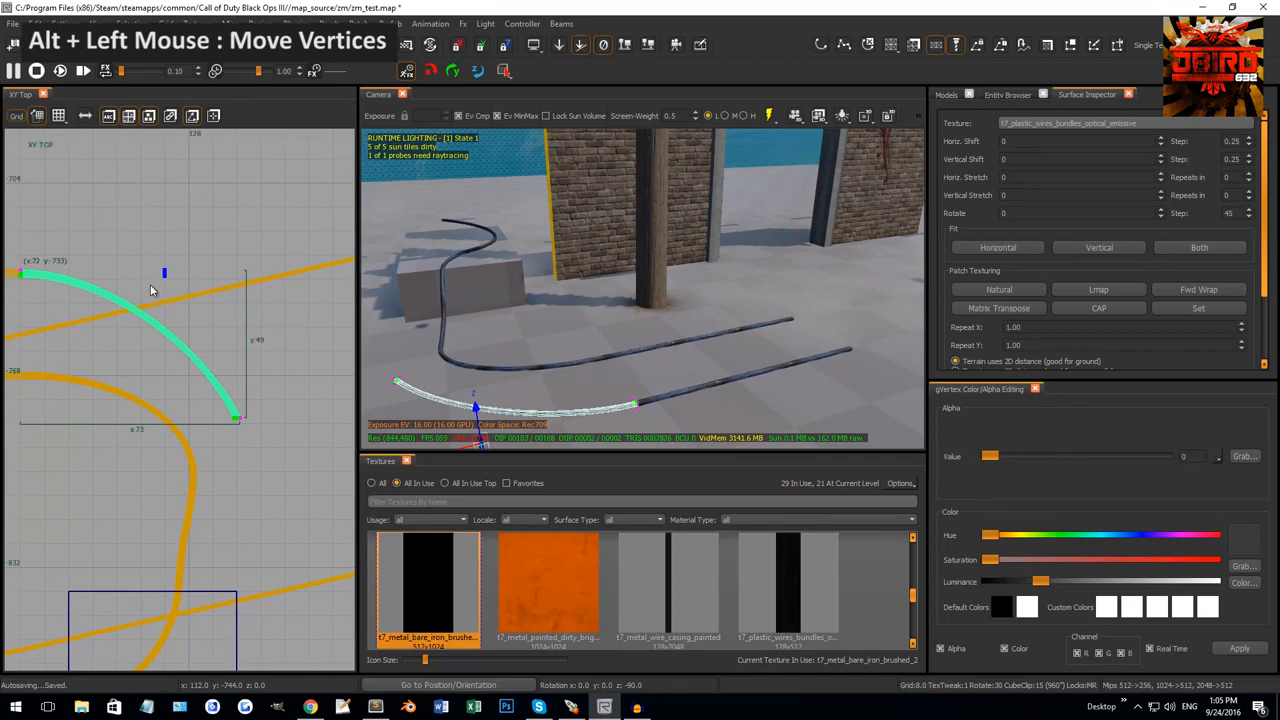
{"action": "key", "text": "3"}
{"action": "left_click_drag", "start_coordinate": [165, 277], "coordinate": [237, 291], "text": "alt"}
{"action": "key", "text": "Escape"}
{"action": "key", "text": "Escape"}
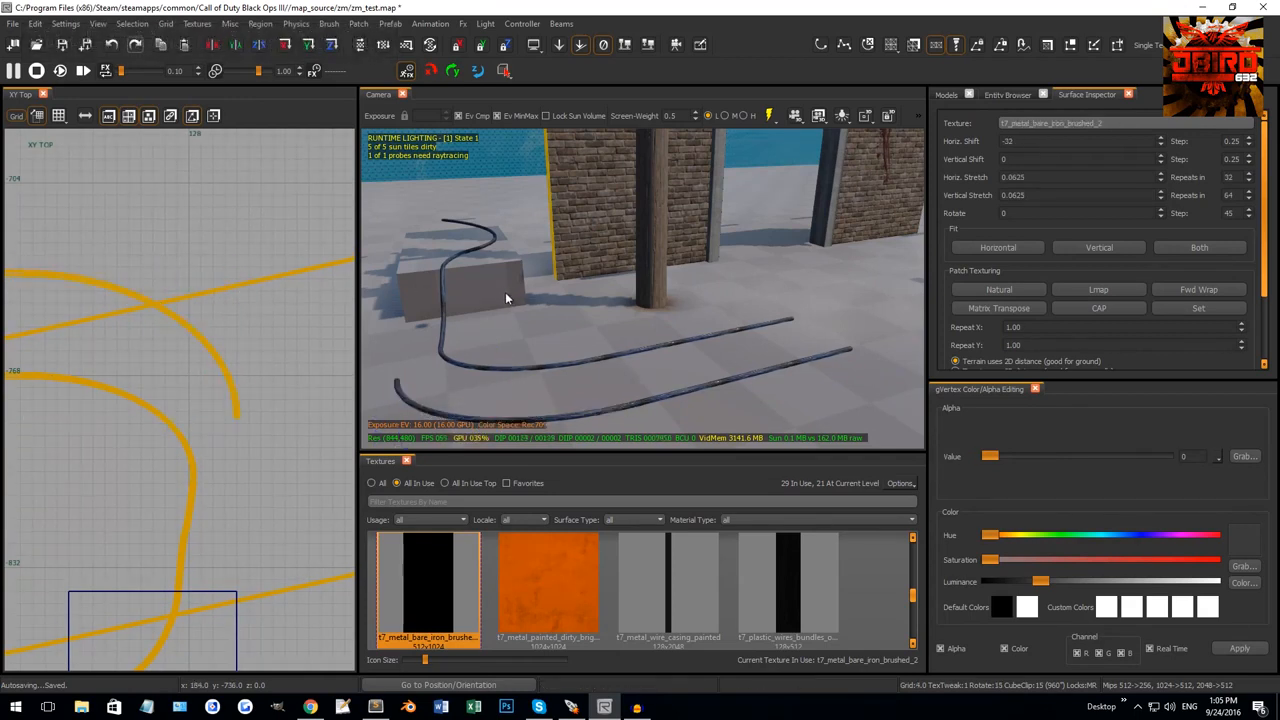
Orbit the 3D view around the box to check the new curved cable piece.
{"action": "right_click_drag", "start_coordinate": [506, 293], "coordinate": [508, 301]}
{"action": "left_click", "coordinate": [567, 285]}
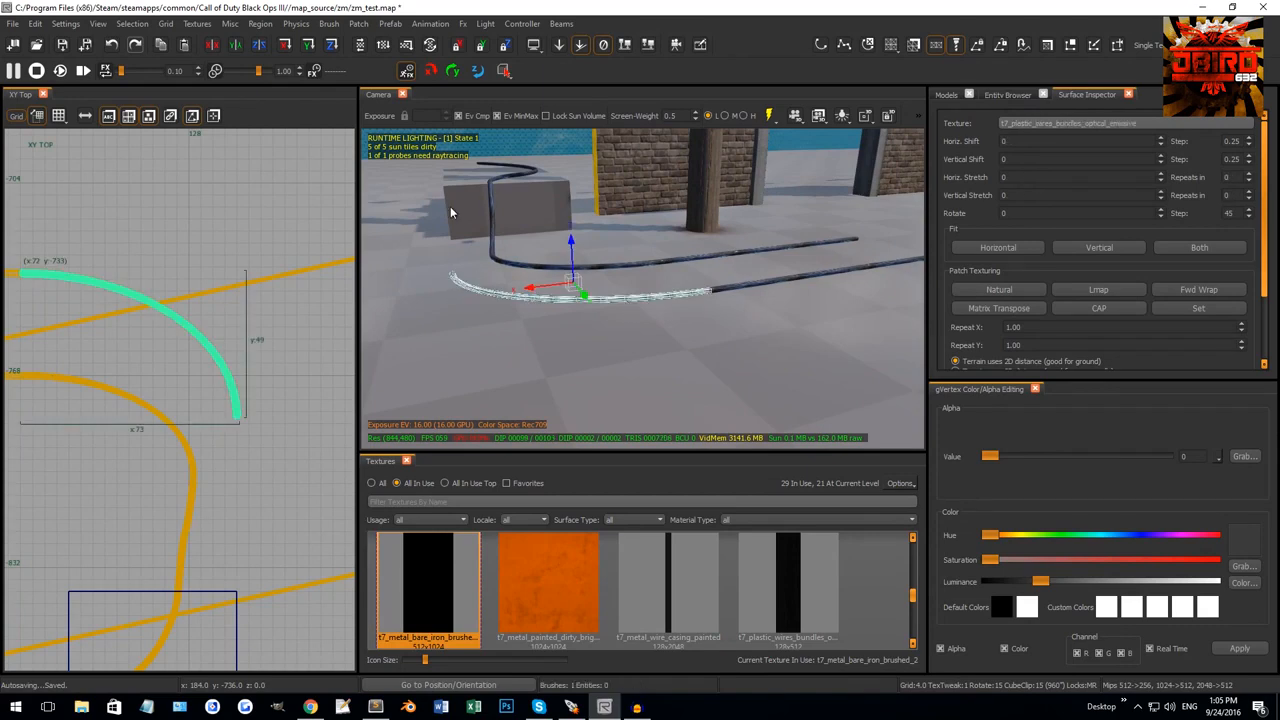
{"action": "right_click_drag", "start_coordinate": [590, 216], "coordinate": [603, 280]}
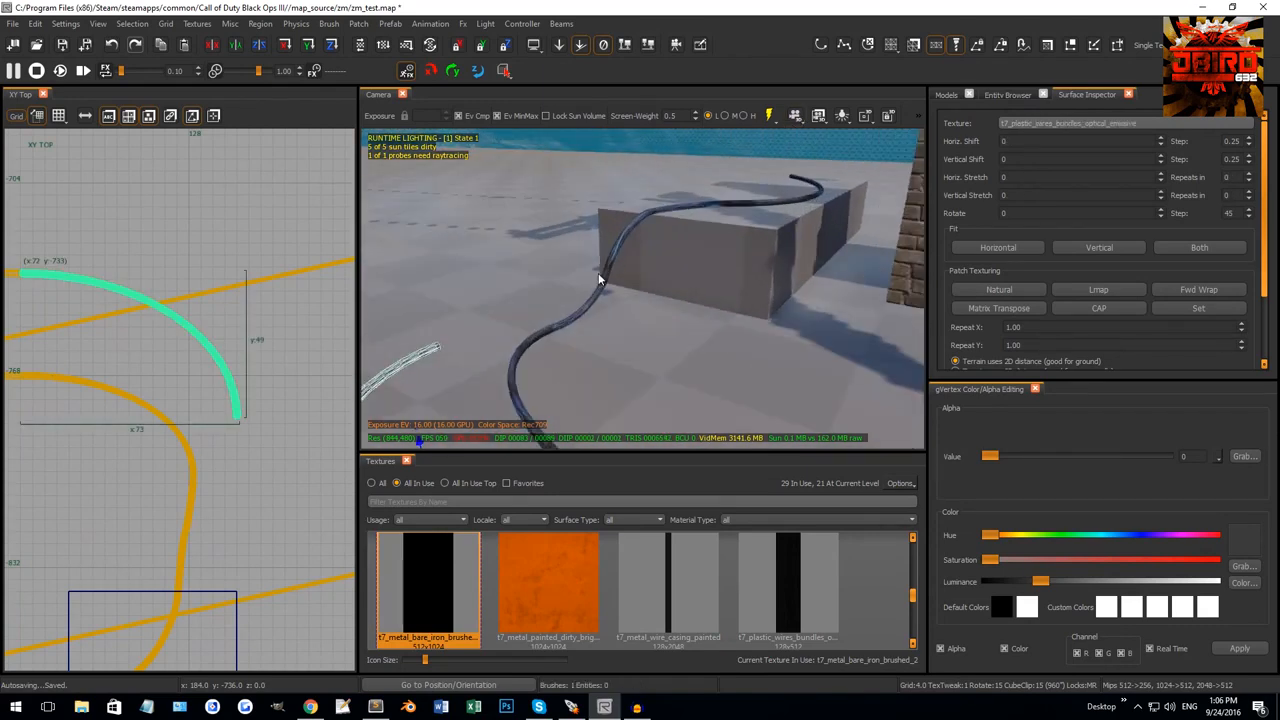
{"action": "right_click_drag", "start_coordinate": [605, 334], "coordinate": [689, 262]}
{"action": "key", "text": "Escape"}
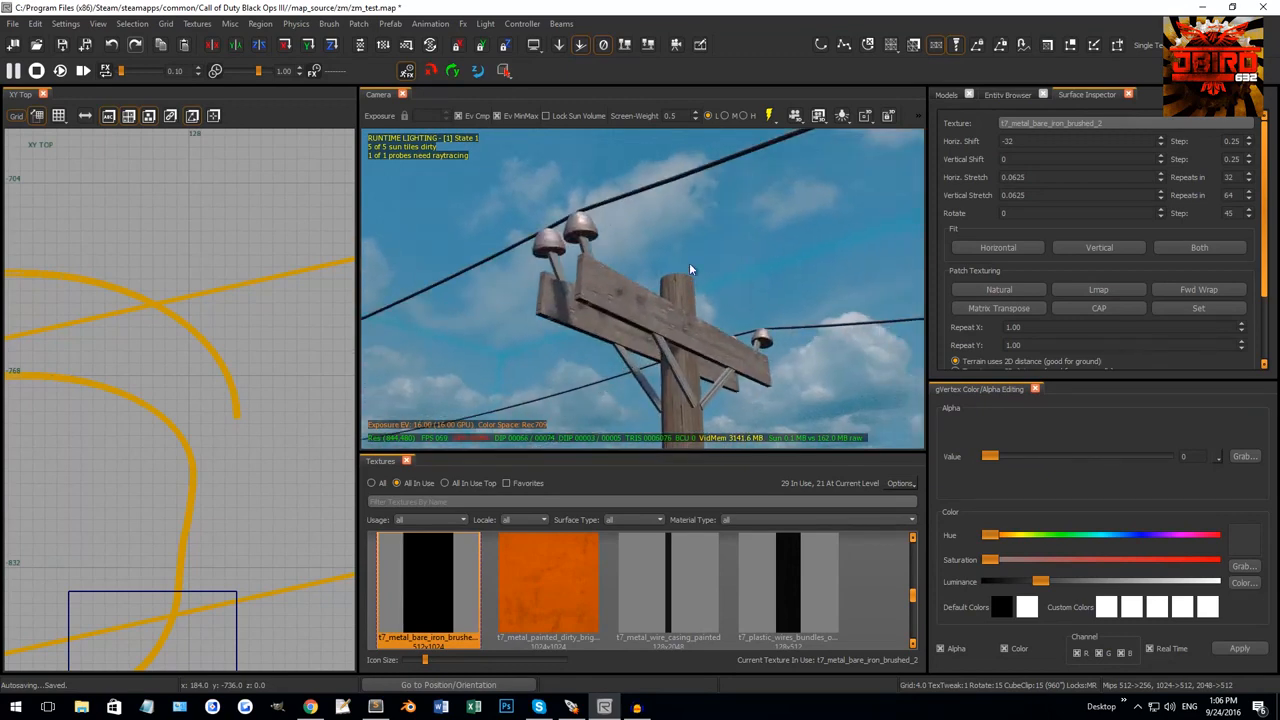
{"action": "left_click", "coordinate": [639, 197]}
{"action": "right_click_drag", "start_coordinate": [671, 235], "coordinate": [660, 270]}
{"action": "key", "text": "v"}
{"action": "left_click_drag", "start_coordinate": [626, 194], "coordinate": [689, 253]}
{"action": "right_click_drag", "start_coordinate": [689, 253], "coordinate": [660, 415]}
{"action": "key", "text": "w"}
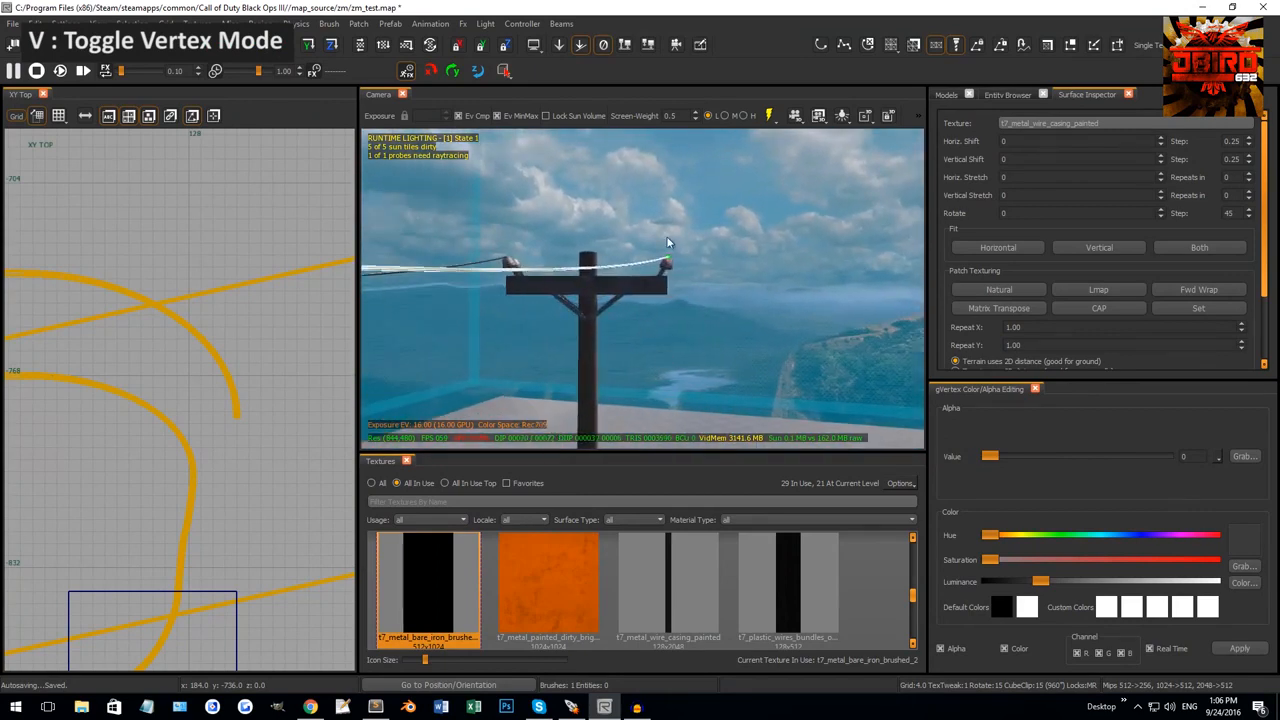
{"action": "left_click_drag", "start_coordinate": [643, 223], "coordinate": [715, 284]}
{"action": "right_click_drag", "start_coordinate": [731, 310], "coordinate": [692, 344]}
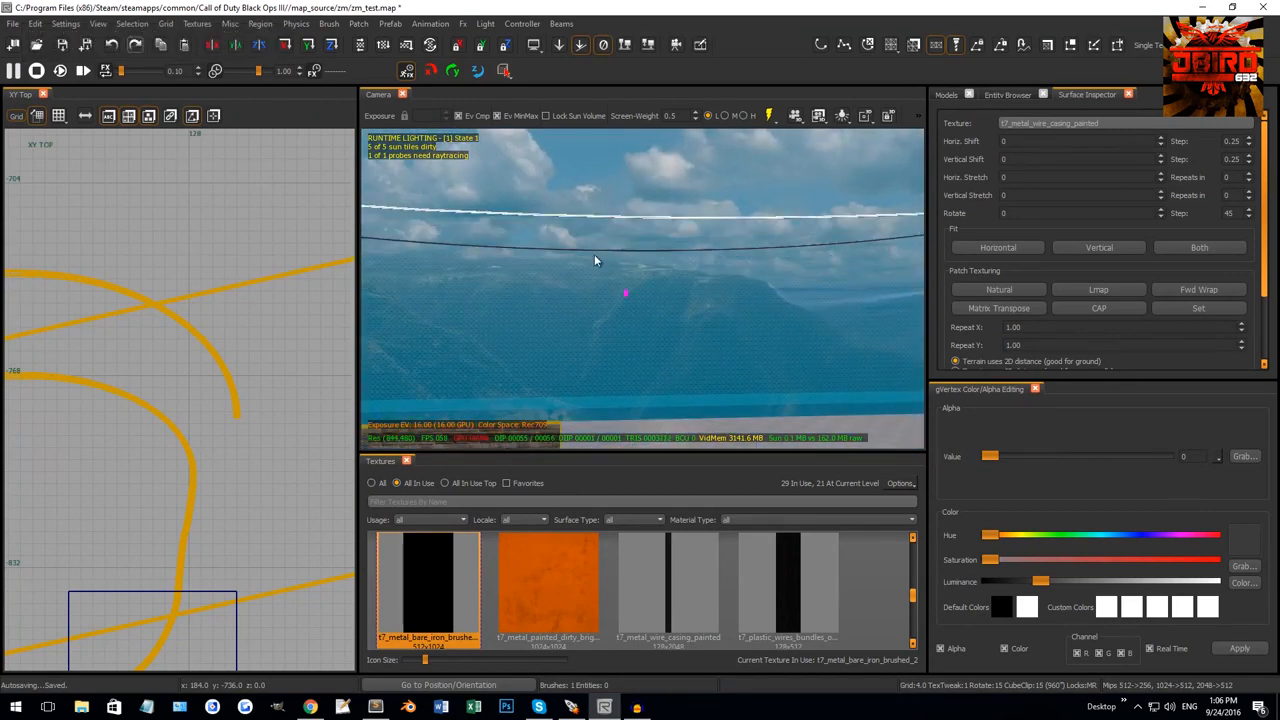
{"action": "left_click_drag", "start_coordinate": [595, 256], "coordinate": [658, 312]}
{"action": "right_click_drag", "start_coordinate": [658, 312], "coordinate": [692, 280]}
{"action": "key", "text": "Escape"}
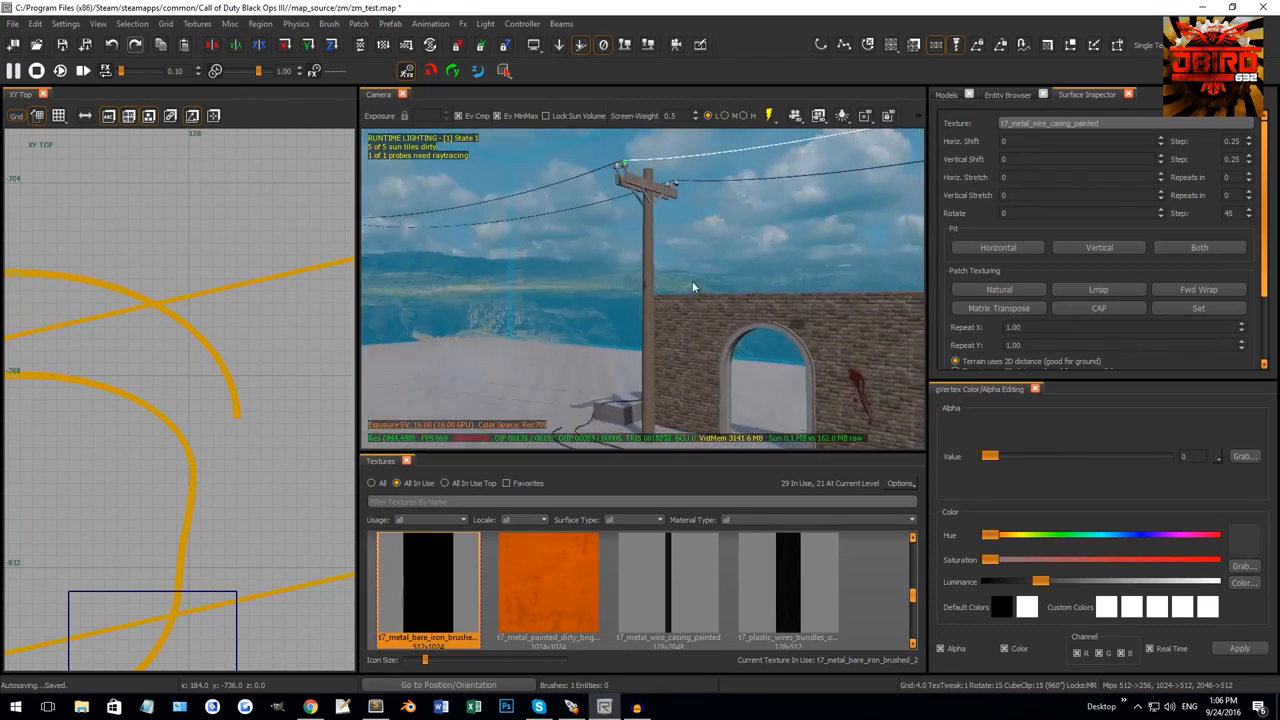
{"action": "key", "text": "Escape"}
{"action": "right_click_drag", "start_coordinate": [656, 229], "coordinate": [811, 311]}
{"action": "right_click_drag", "start_coordinate": [694, 313], "coordinate": [637, 264]}
Clear the selection so neither the brick wall nor the first blood decal is selected.
{"action": "left_click", "coordinate": [602, 256], "text": "shift"}
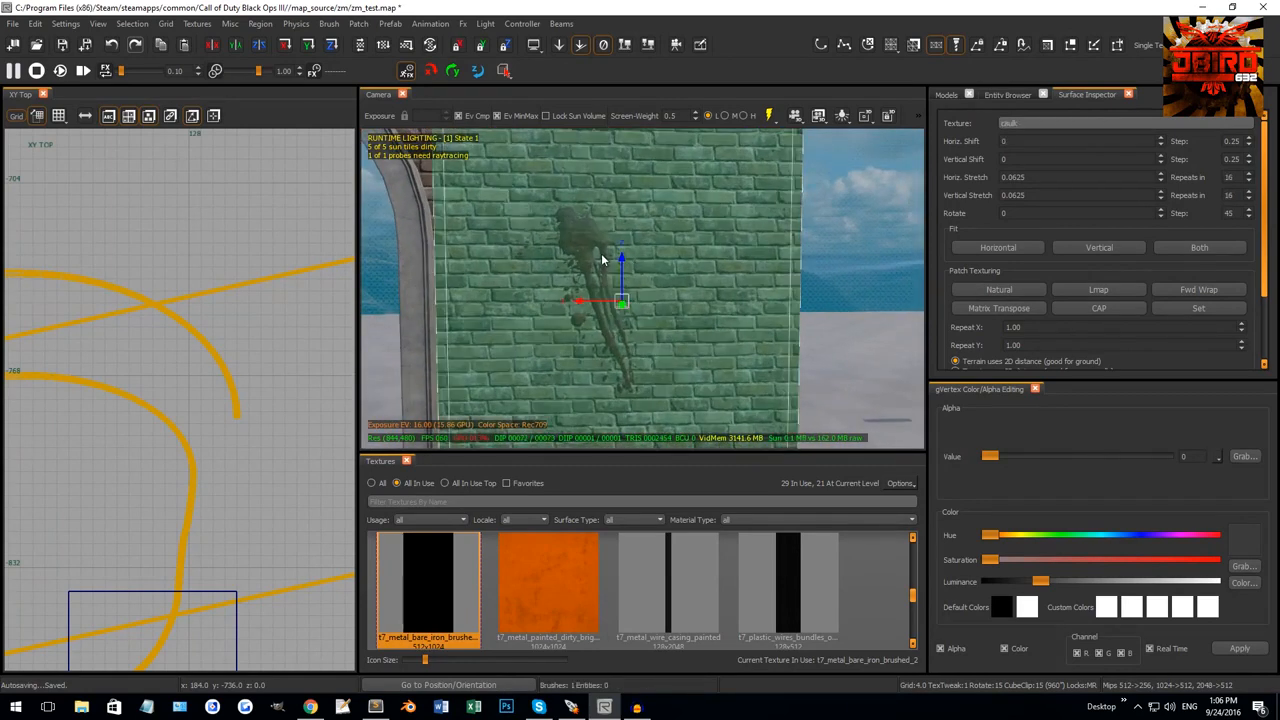
{"action": "left_click", "coordinate": [601, 256], "text": "shift"}
{"action": "left_click_drag", "start_coordinate": [598, 256], "coordinate": [576, 253], "text": "shift"}
{"action": "left_click", "coordinate": [719, 231], "text": "shift"}
{"action": "right_click_drag", "start_coordinate": [720, 231], "coordinate": [666, 246]}
{"action": "key", "text": "Escape"}
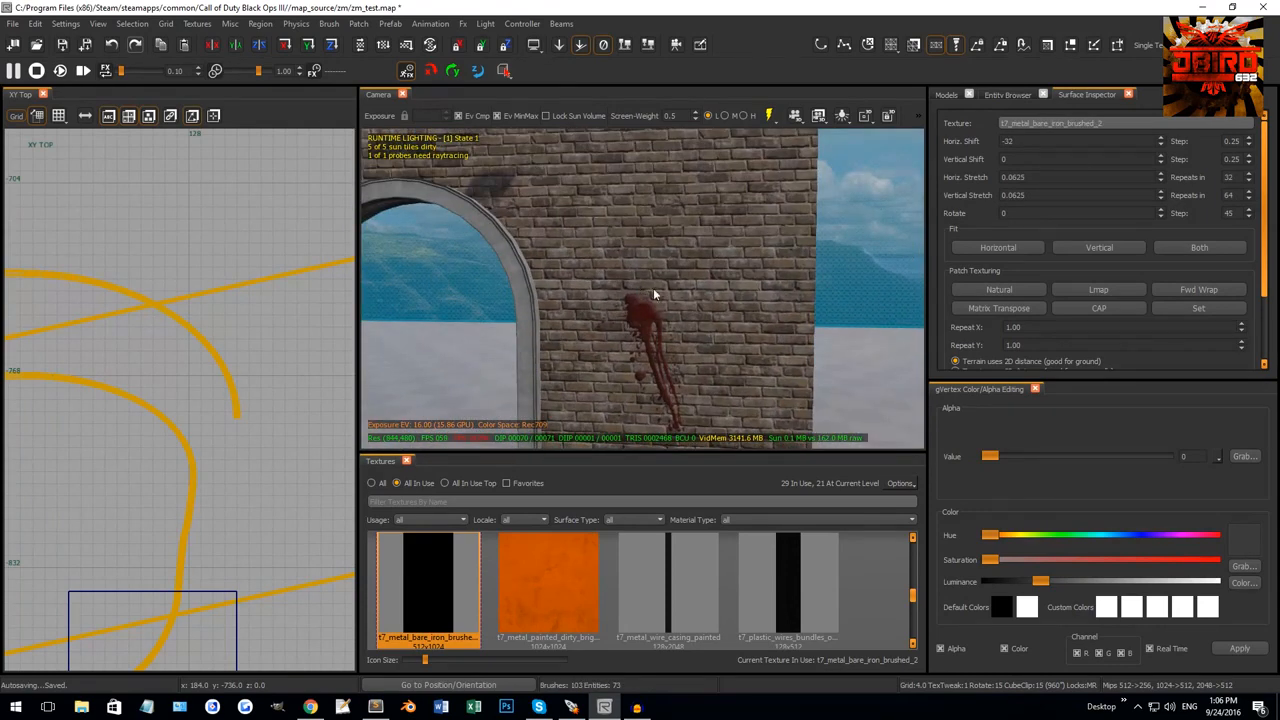
Select the brick wall face to the left of the arch, opposite the first decal.
{"action": "right_click_drag", "start_coordinate": [653, 290], "coordinate": [678, 298]}
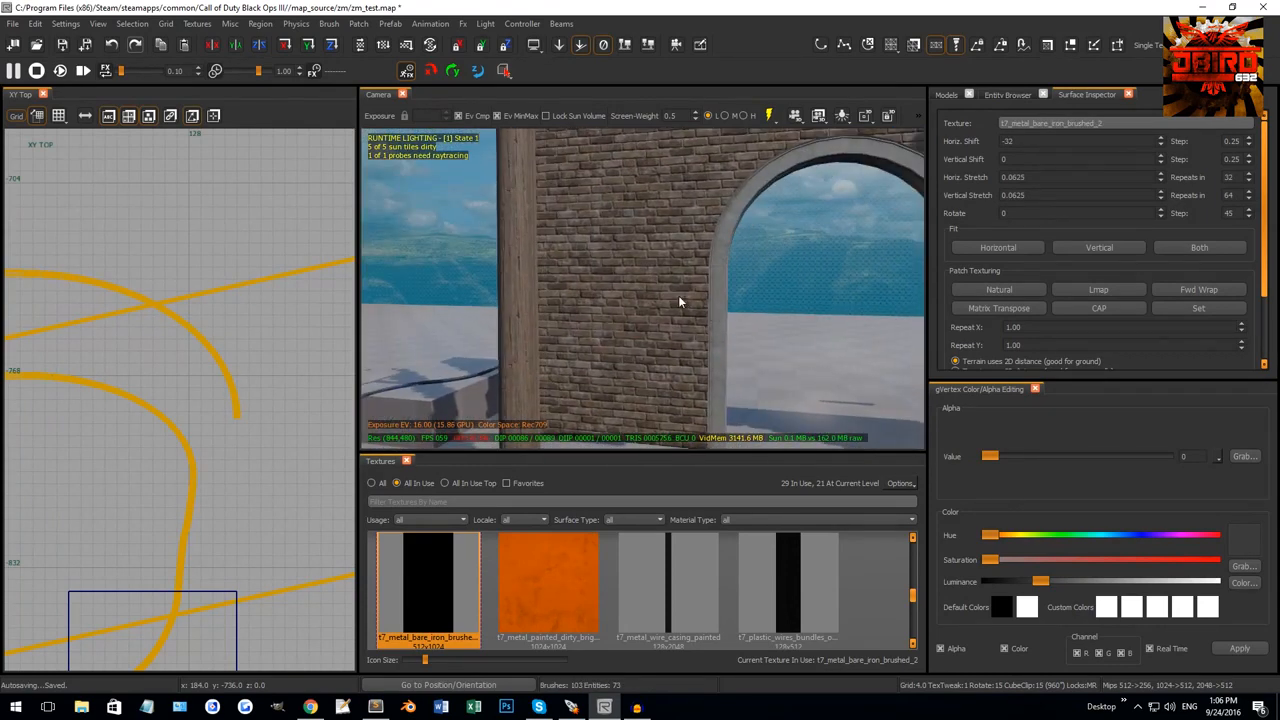
{"action": "left_click", "coordinate": [615, 287], "text": "ctrl+shift"}
{"action": "right_click_drag", "start_coordinate": [615, 287], "coordinate": [695, 174]}
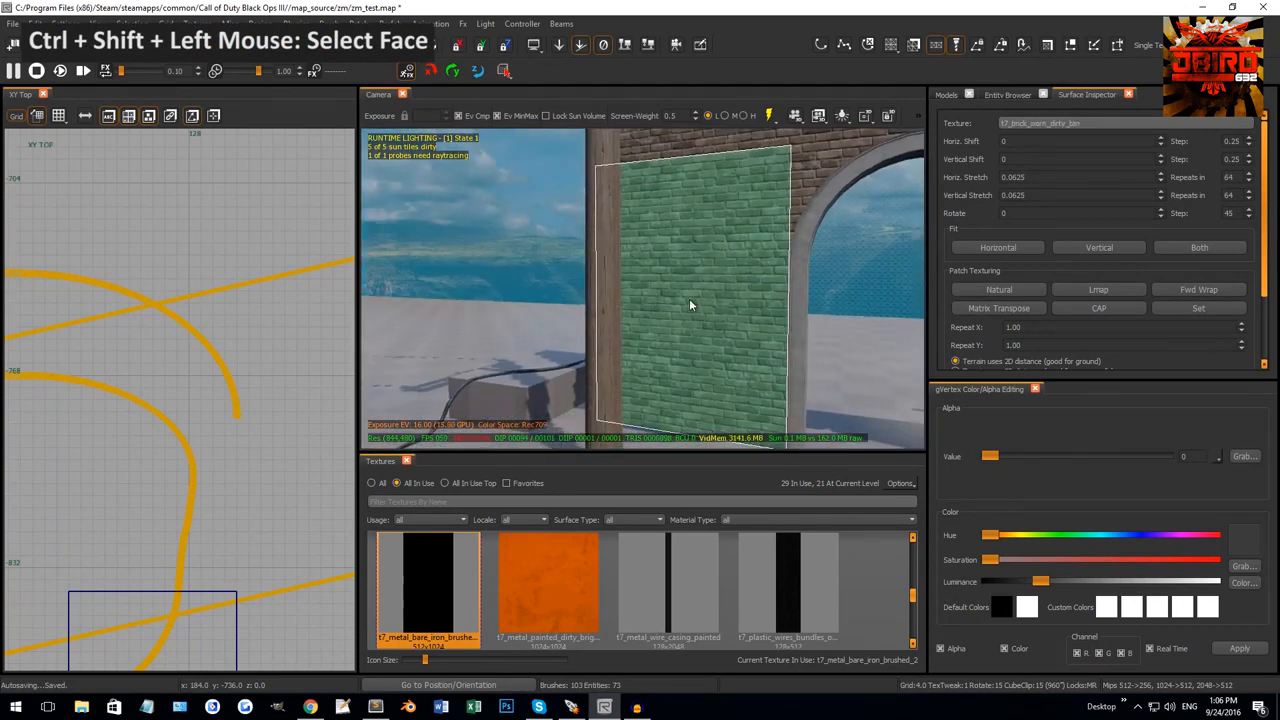
{"action": "right_click_drag", "start_coordinate": [689, 304], "coordinate": [517, 187]}
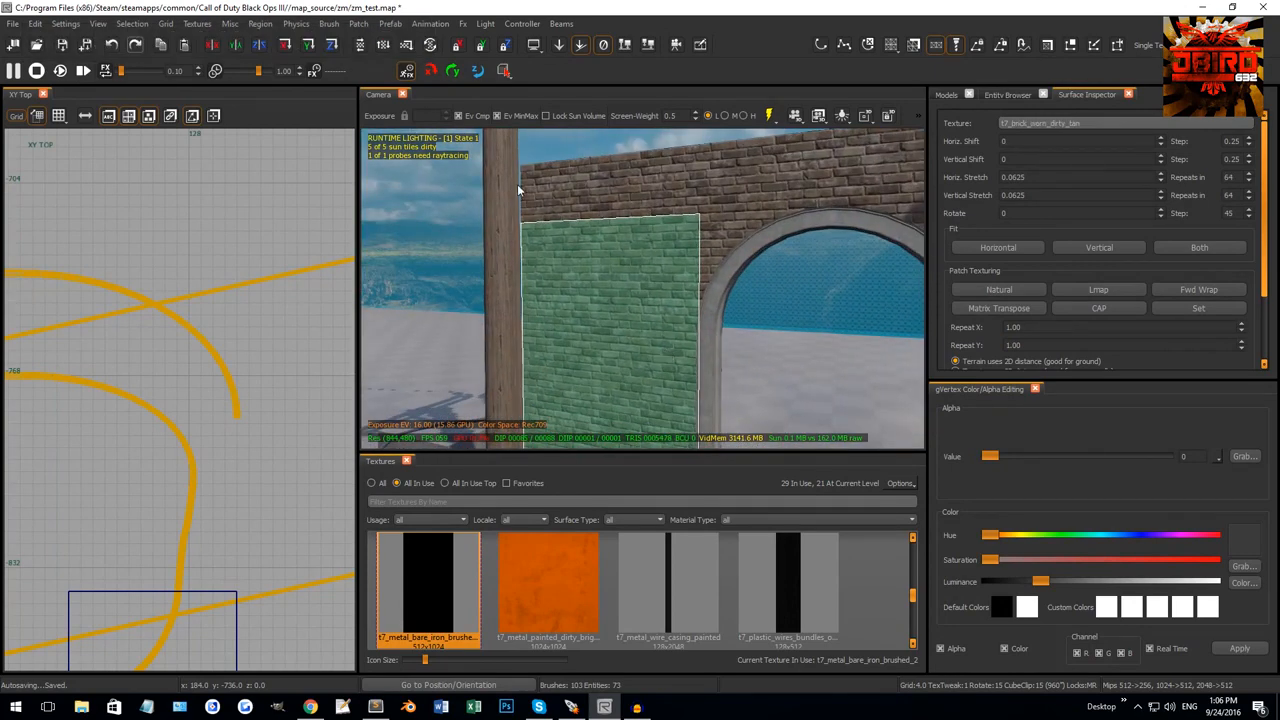
Convert the selected wall face into a terrain patch with Patch > Terrain > Faces to Terrain.
{"action": "left_click", "coordinate": [357, 24]}
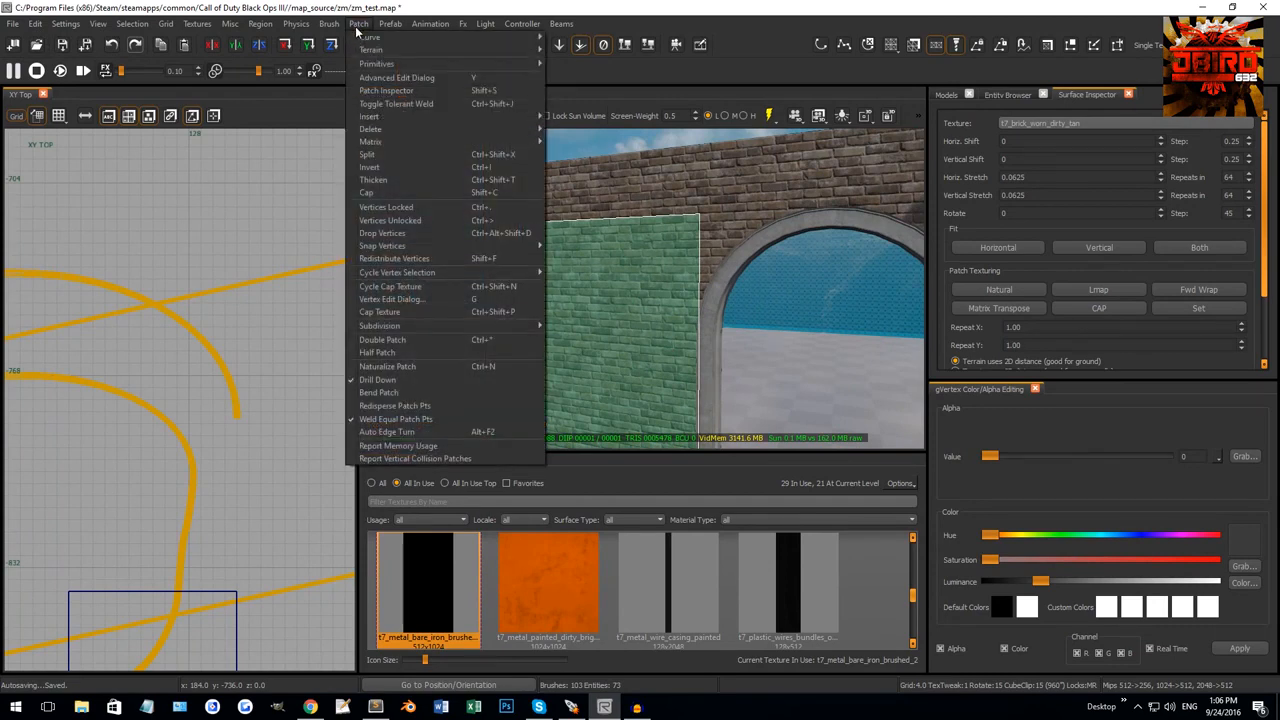
{"action": "mouse_move", "coordinate": [371, 50]}
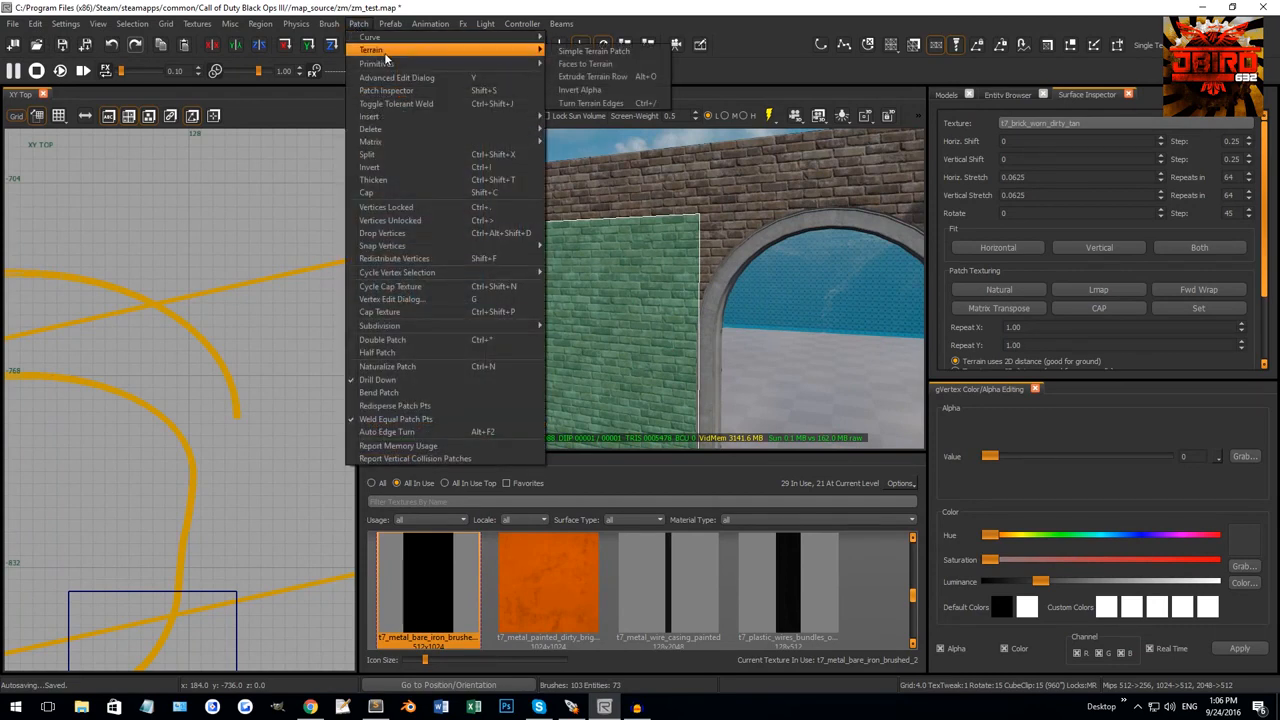
{"action": "left_click", "coordinate": [580, 65]}
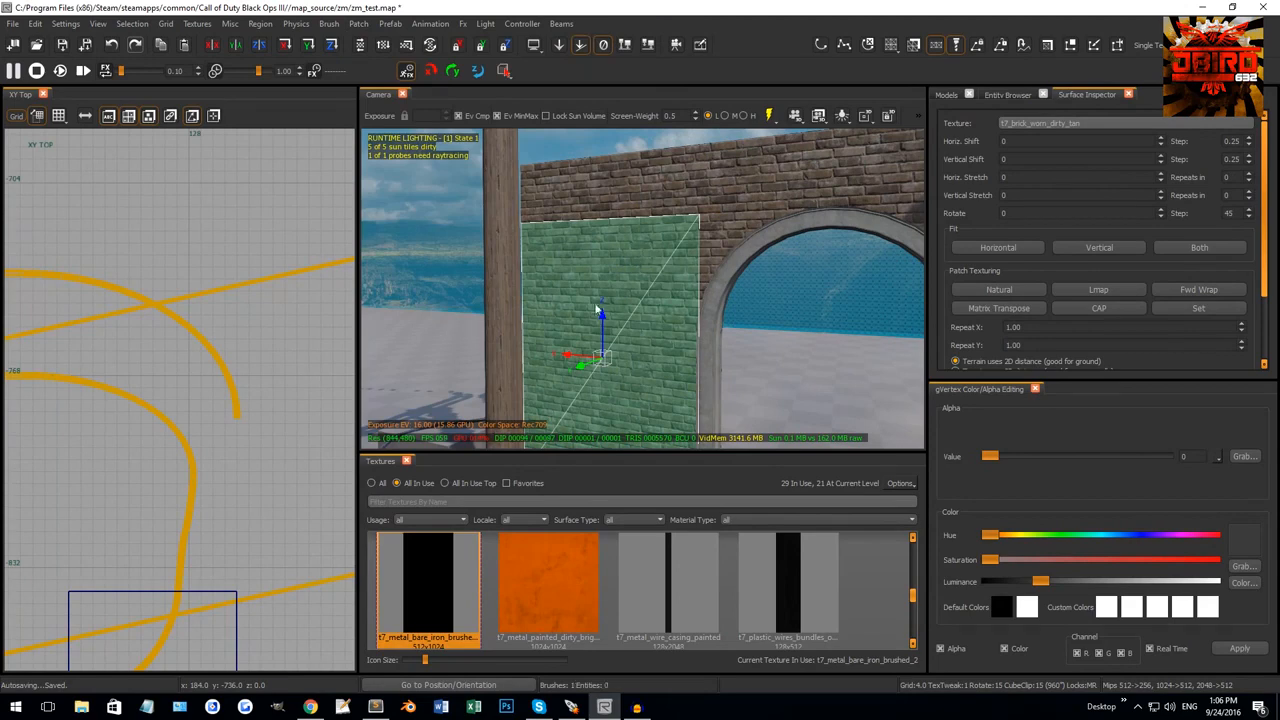
In XZ Front, pull in the patch's bottom, top (height 68) and side edges to make a small panel.
{"action": "scroll", "coordinate": [645, 300], "scroll_direction": "down", "scroll_amount": 3}
{"action": "scroll", "coordinate": [192, 374], "scroll_direction": "down", "scroll_amount": 9}
{"action": "key", "text": "ctrl+Tab"}
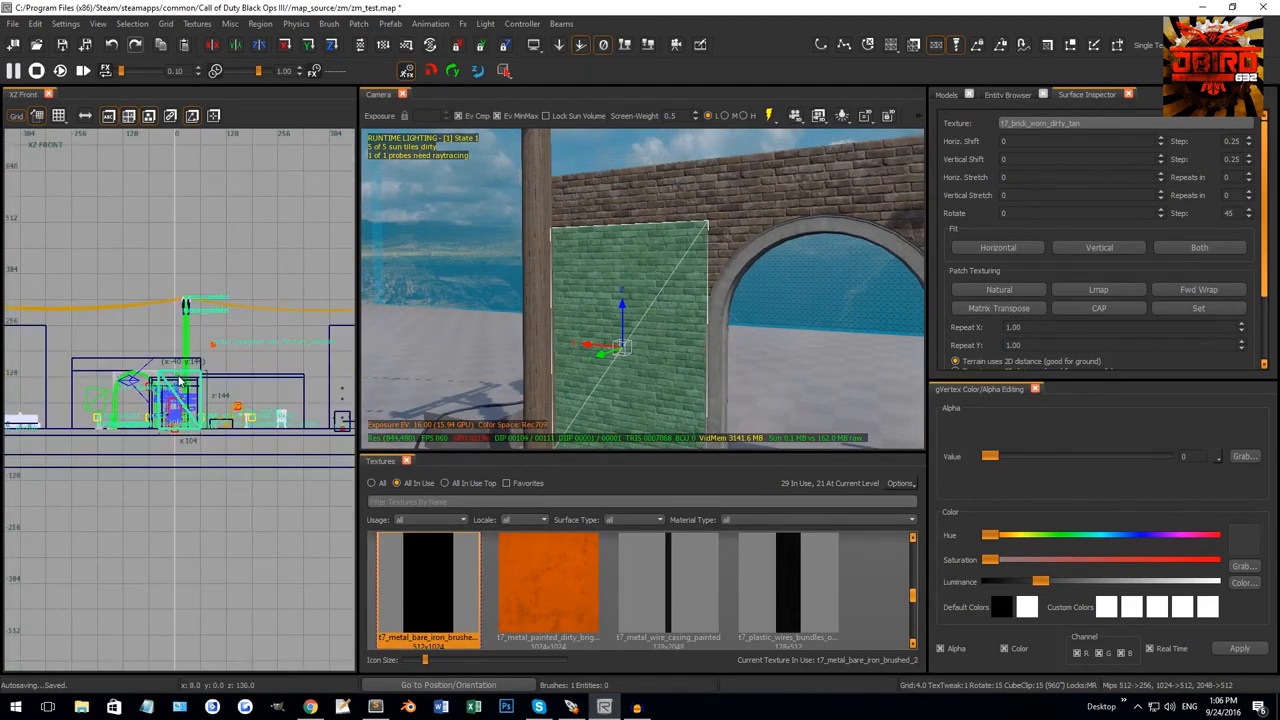
{"action": "scroll", "coordinate": [188, 402], "scroll_direction": "up", "scroll_amount": 5}
{"action": "right_click_drag", "start_coordinate": [174, 404], "coordinate": [188, 438]}
{"action": "left_click_drag", "start_coordinate": [168, 553], "coordinate": [168, 515]}
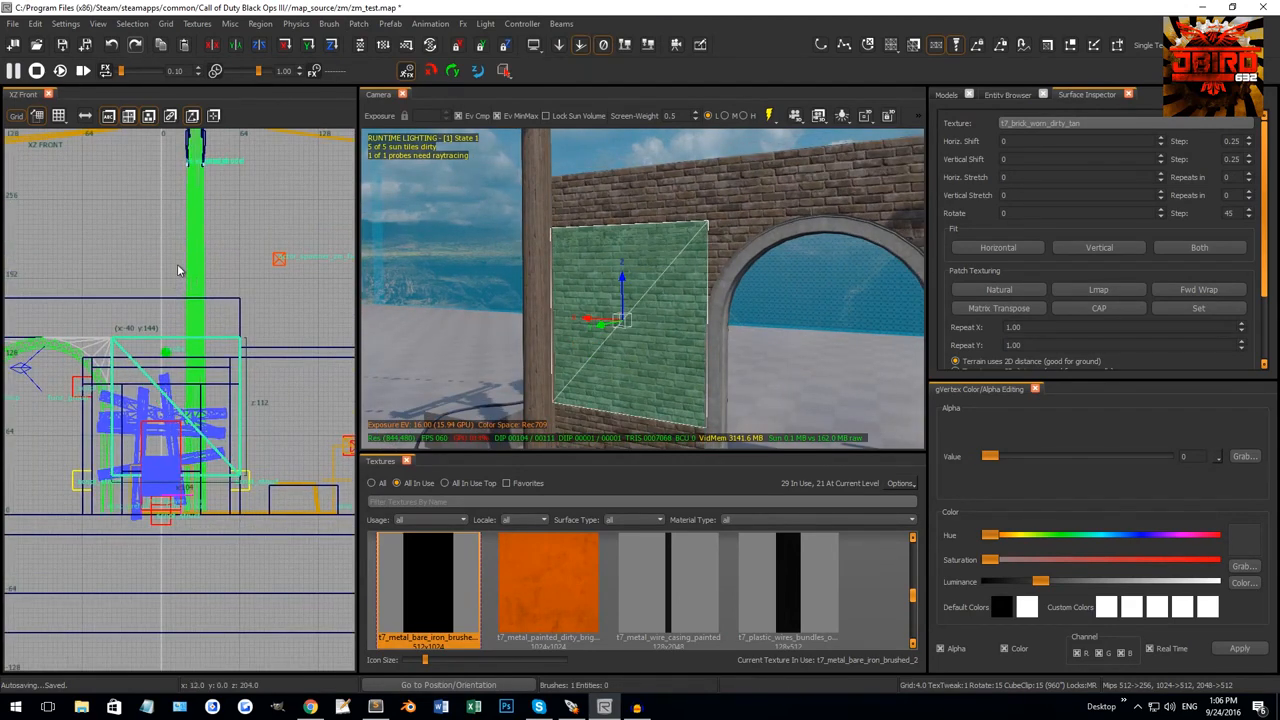
{"action": "left_click_drag", "start_coordinate": [185, 300], "coordinate": [245, 355]}
{"action": "left_click_drag", "start_coordinate": [278, 408], "coordinate": [104, 412]}
{"action": "right_click_drag", "start_coordinate": [682, 321], "coordinate": [344, 466]}
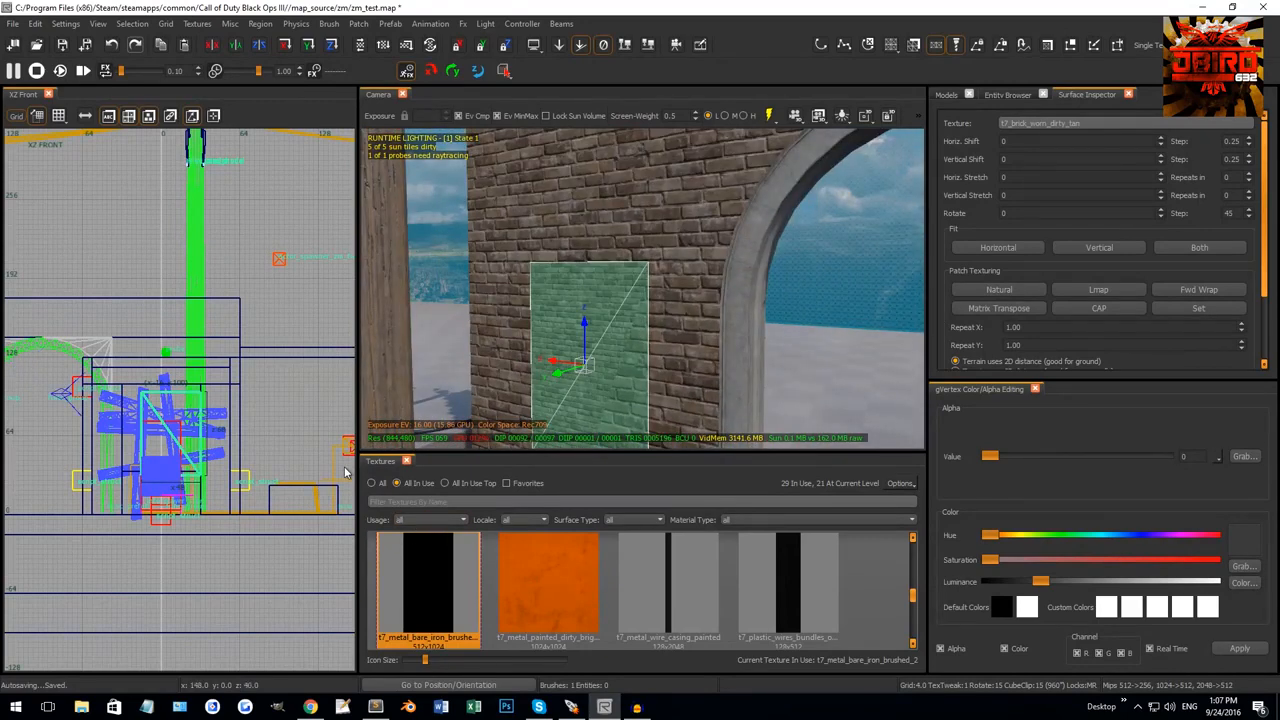
Apply the t7_decal_blood_drips_02 texture to the patch and fit it.
{"action": "type", "text": "blood"}
{"action": "left_click", "coordinate": [418, 552]}
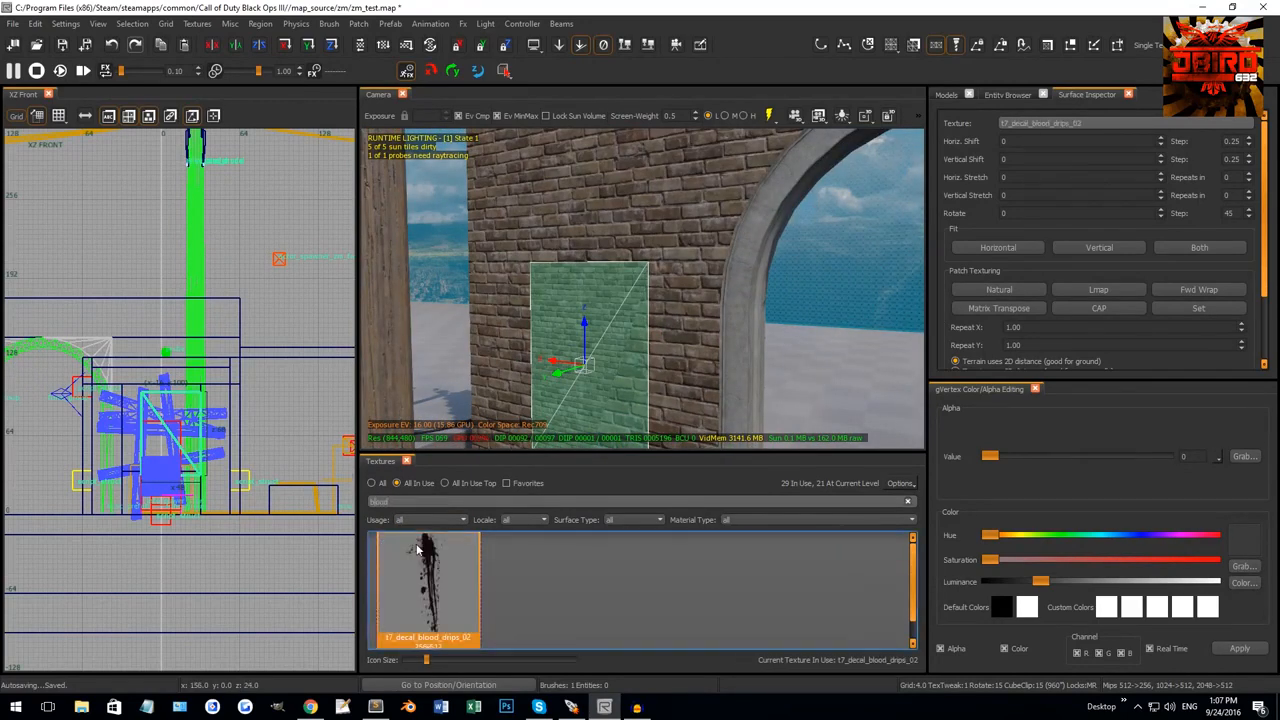
{"action": "left_click", "coordinate": [197, 23]}
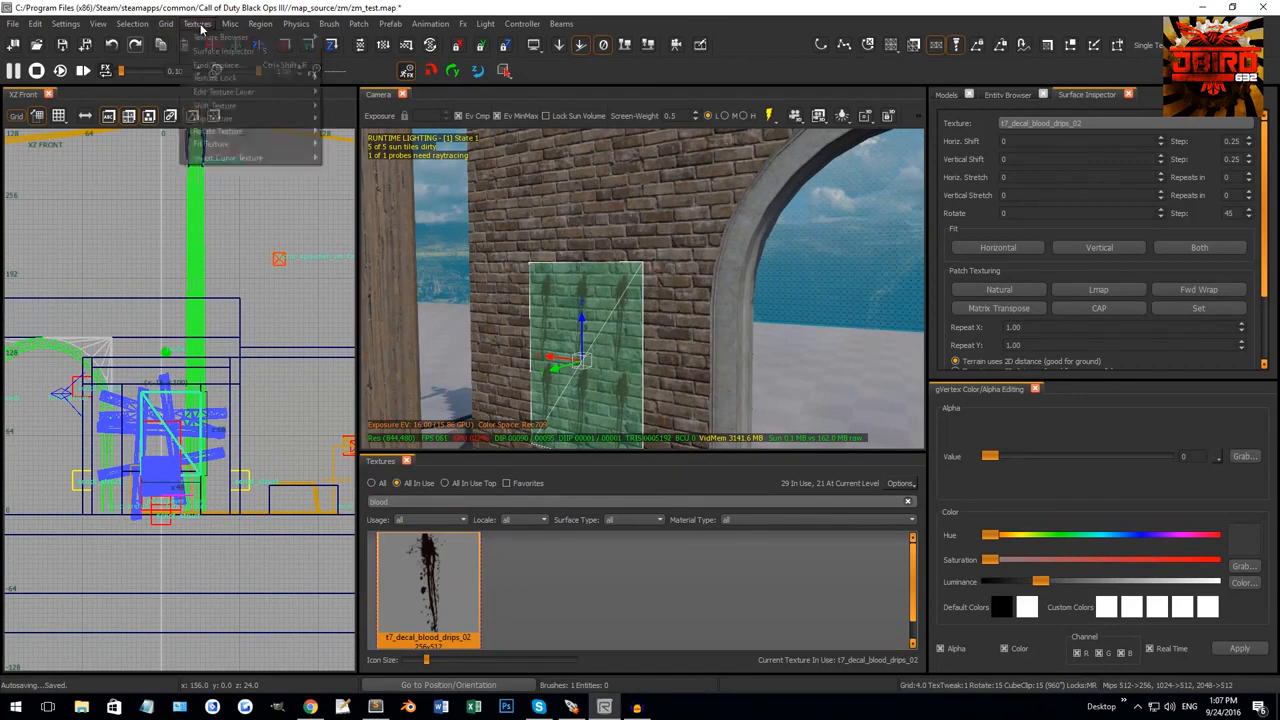
{"action": "mouse_move", "coordinate": [220, 144]}
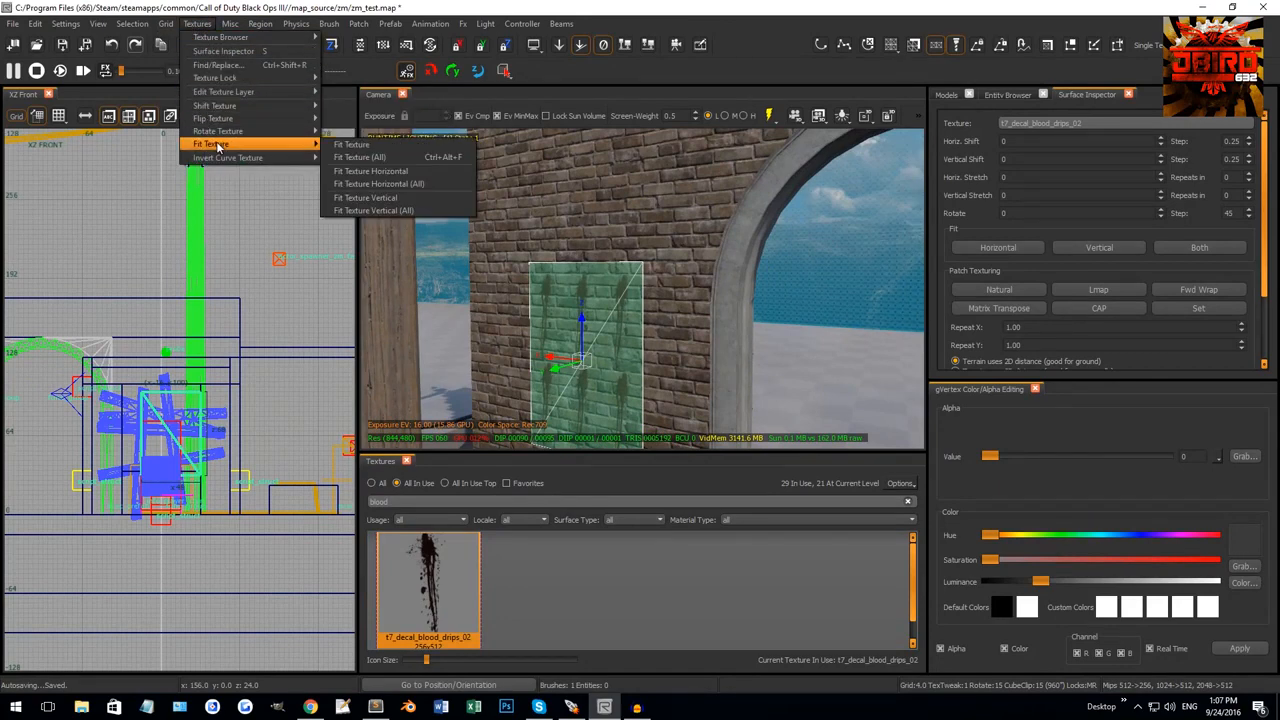
{"action": "left_click", "coordinate": [363, 146]}
Set the decal's texture rotation to 90 and refit it to the patch.
{"action": "right_click_drag", "start_coordinate": [624, 312], "coordinate": [788, 300]}
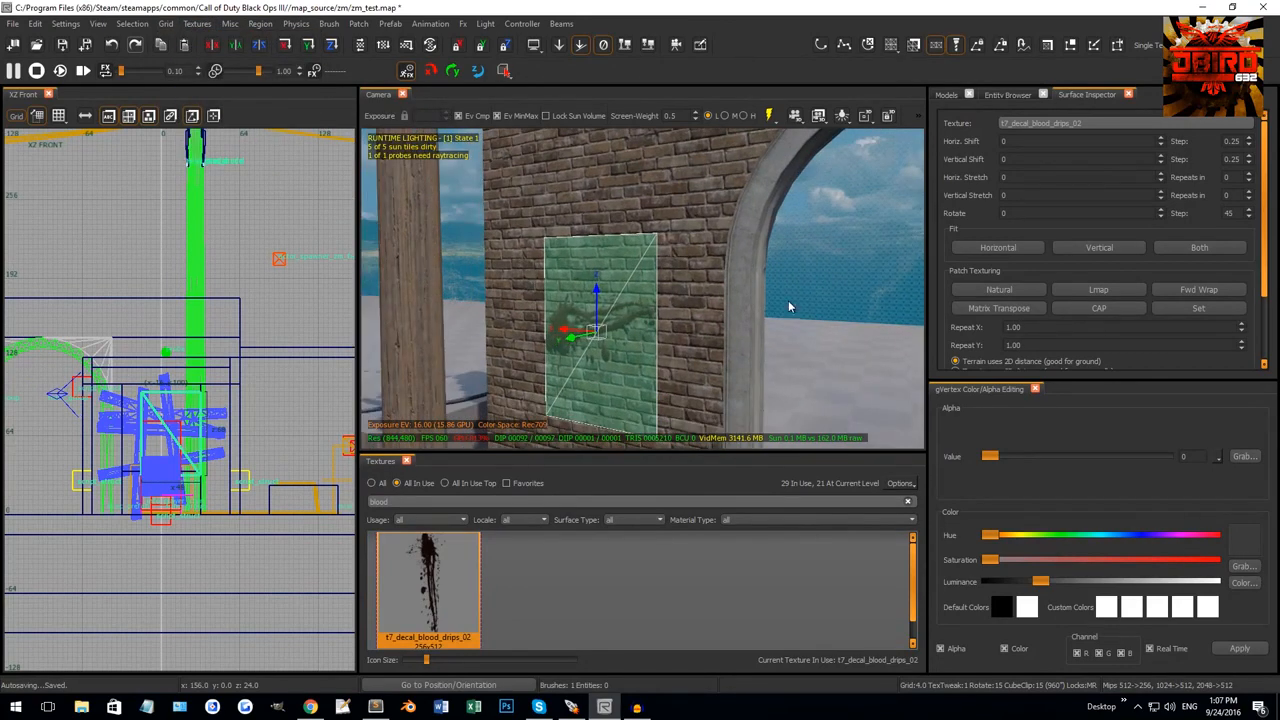
{"action": "left_click", "coordinate": [1033, 212]}
{"action": "type", "text": "90"}
{"action": "key", "text": "Return"}
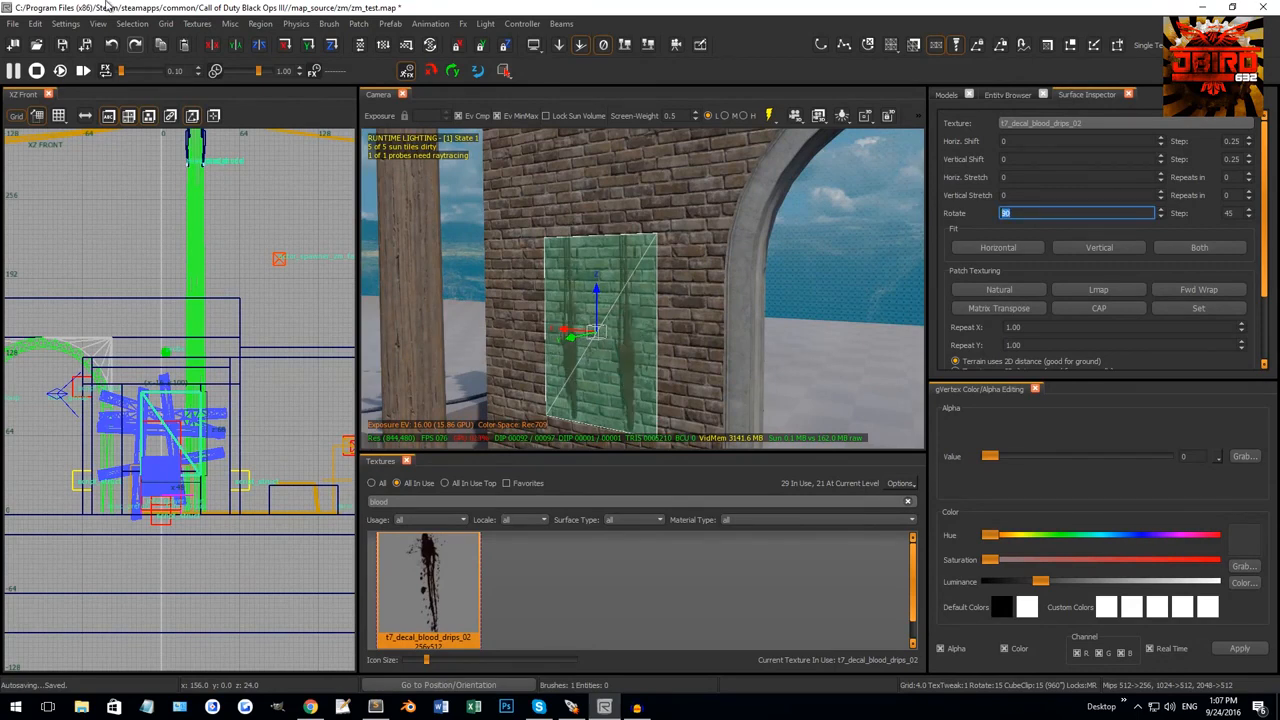
{"action": "left_click", "coordinate": [197, 23]}
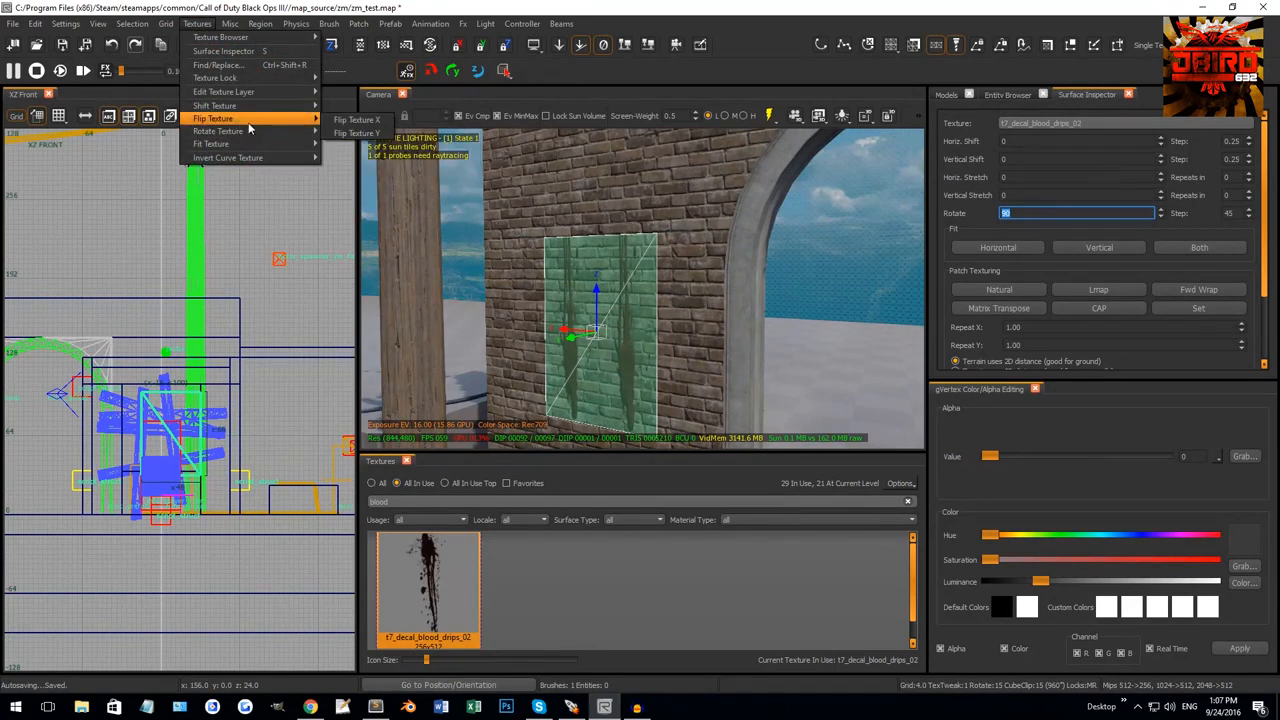
{"action": "mouse_move", "coordinate": [231, 142]}
{"action": "left_click", "coordinate": [378, 143]}
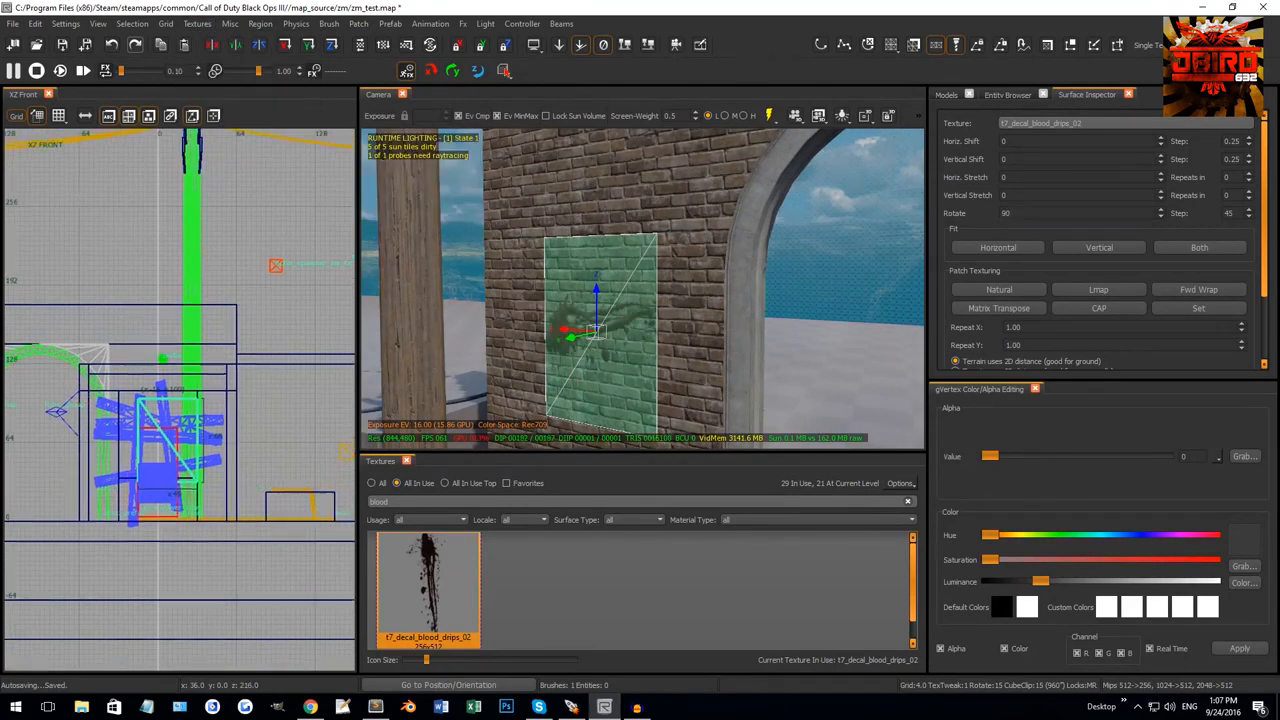
Tilt the decal patch about 15 degrees, narrow it to width 39, stretch its top, adjust a corner, then deselect.
{"action": "key", "text": "ctrl+Tab"}
{"action": "key", "text": "ctrl+Tab"}
{"action": "key", "text": "ctrl+Tab"}
{"action": "scroll", "coordinate": [189, 361], "scroll_direction": "up", "scroll_amount": 6}
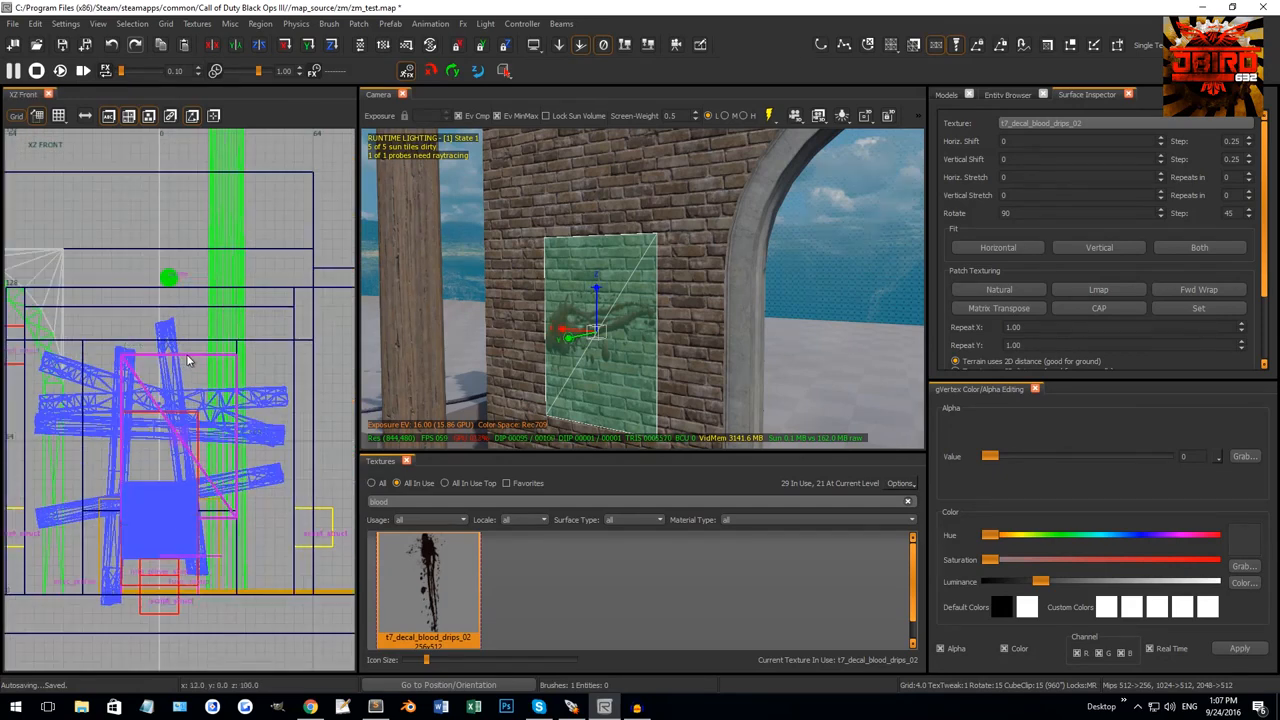
{"action": "left_click_drag", "start_coordinate": [193, 360], "coordinate": [266, 386]}
{"action": "left_click_drag", "start_coordinate": [280, 447], "coordinate": [223, 429]}
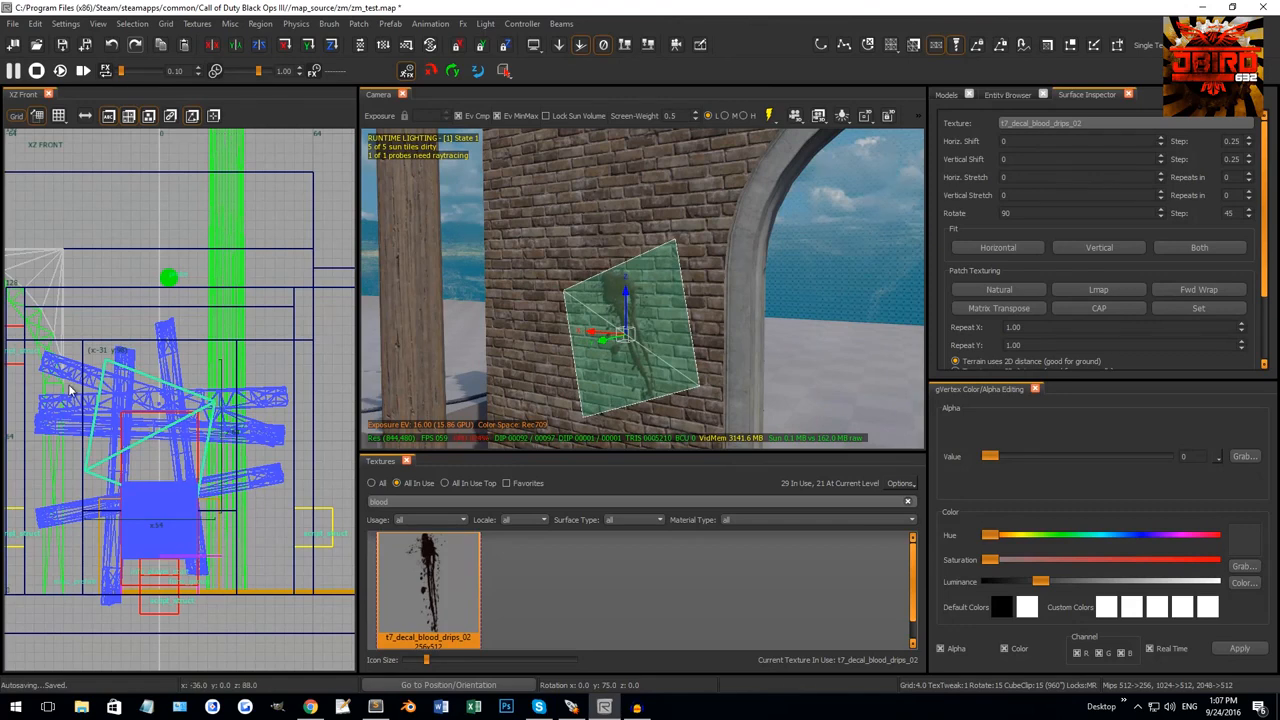
{"action": "left_click_drag", "start_coordinate": [69, 385], "coordinate": [117, 409]}
{"action": "left_click_drag", "start_coordinate": [180, 361], "coordinate": [181, 343]}
{"action": "key", "text": "v"}
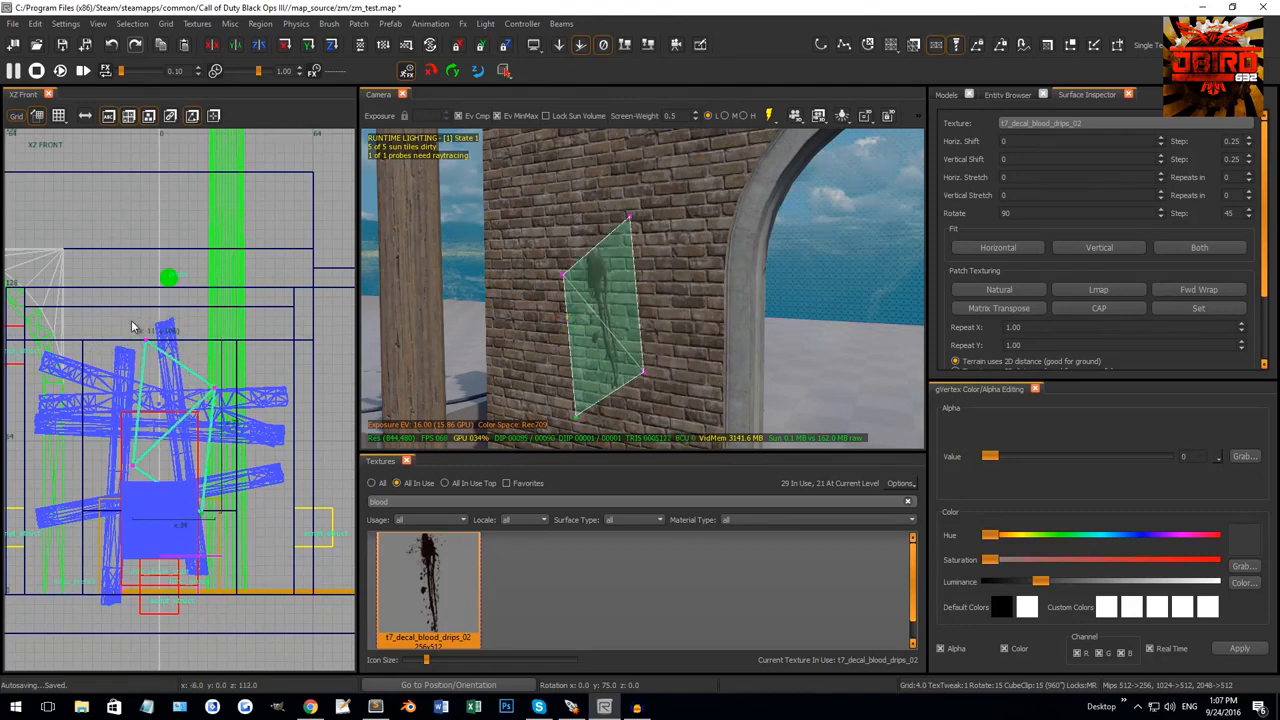
{"action": "left_click_drag", "start_coordinate": [118, 314], "coordinate": [169, 407]}
{"action": "key", "text": "Escape"}
{"action": "key", "text": "Escape"}
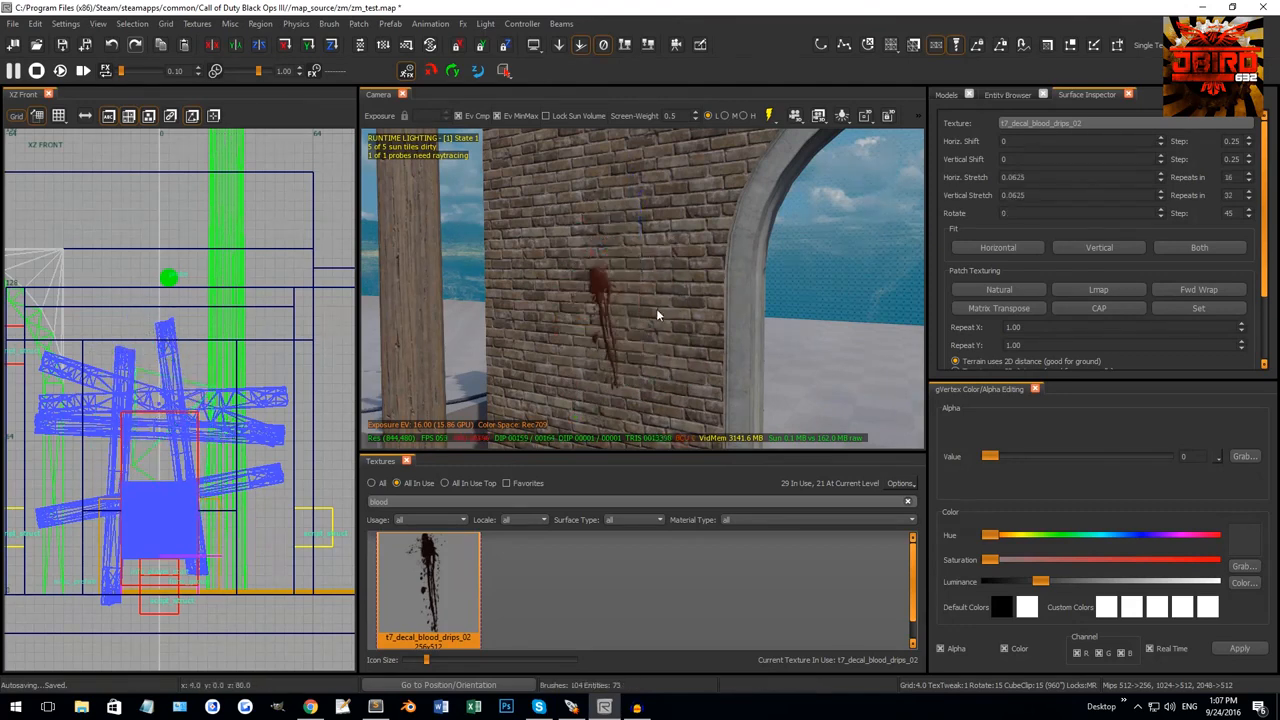
{"action": "right_click_drag", "start_coordinate": [656, 310], "coordinate": [688, 277]}
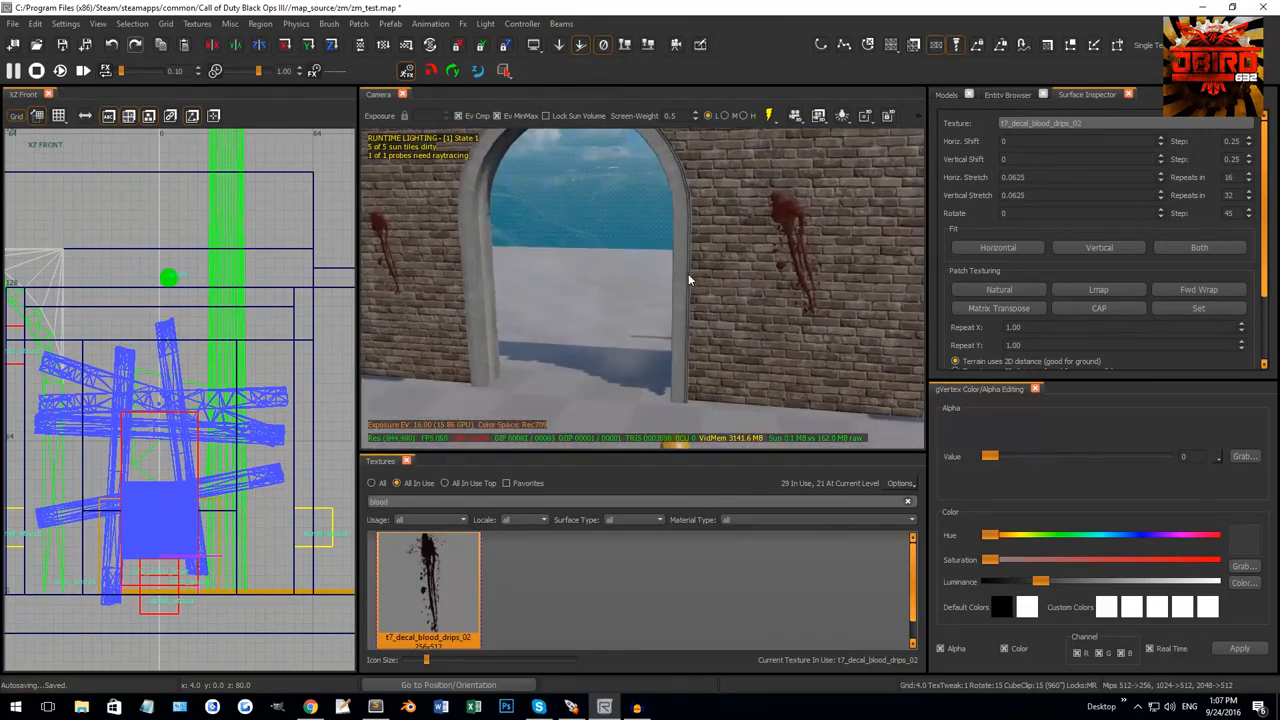
{"action": "right_click_drag", "start_coordinate": [497, 208], "coordinate": [680, 268]}
{"action": "left_click", "coordinate": [693, 391], "text": "shift"}
{"action": "right_click_drag", "start_coordinate": [693, 391], "coordinate": [707, 359]}
{"action": "key", "text": "Escape"}
{"action": "left_click", "coordinate": [713, 236], "text": "shift"}
{"action": "right_click_drag", "start_coordinate": [698, 260], "coordinate": [822, 210]}
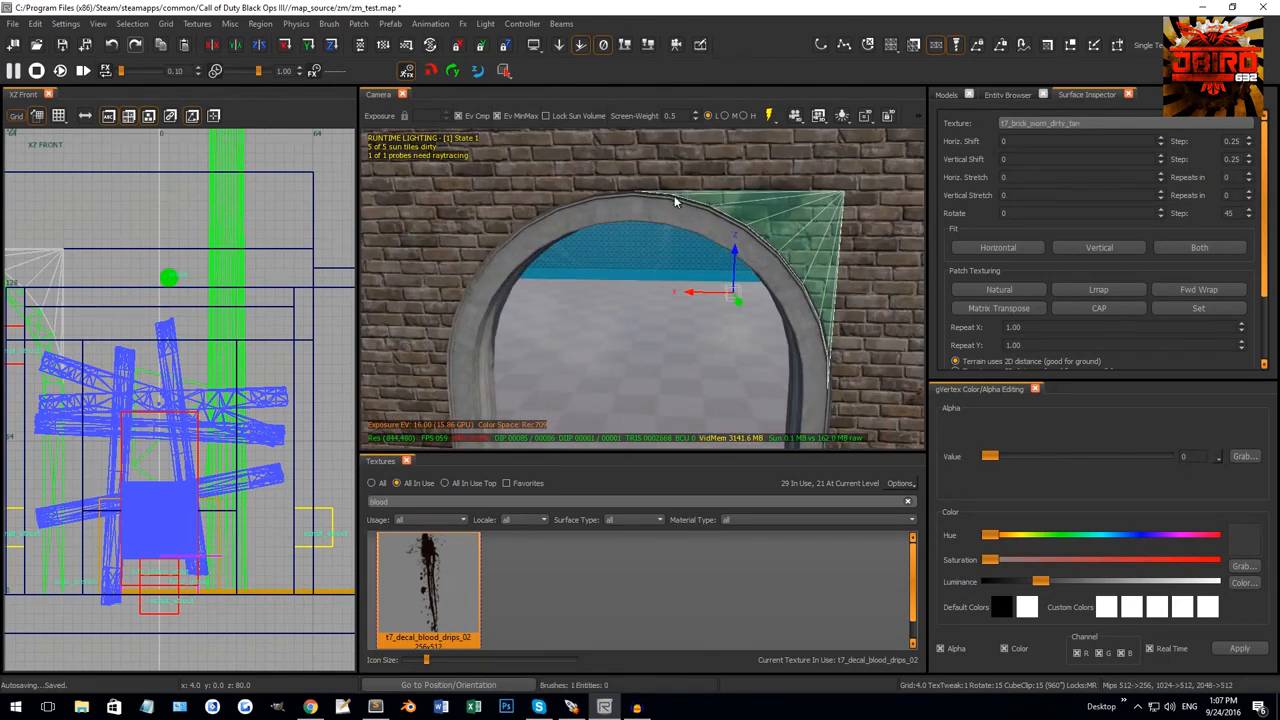
{"action": "key", "text": "Escape"}
{"action": "mouse_move", "coordinate": [755, 277]}
{"action": "right_mouse_down"}
{"action": "mouse_move", "coordinate": [750, 295]}
{"action": "mouse_move", "coordinate": [753, 259]}
{"action": "right_mouse_up"}
{"action": "left_click", "coordinate": [772, 264], "text": "shift"}
{"action": "left_click", "coordinate": [628, 211], "text": "shift"}
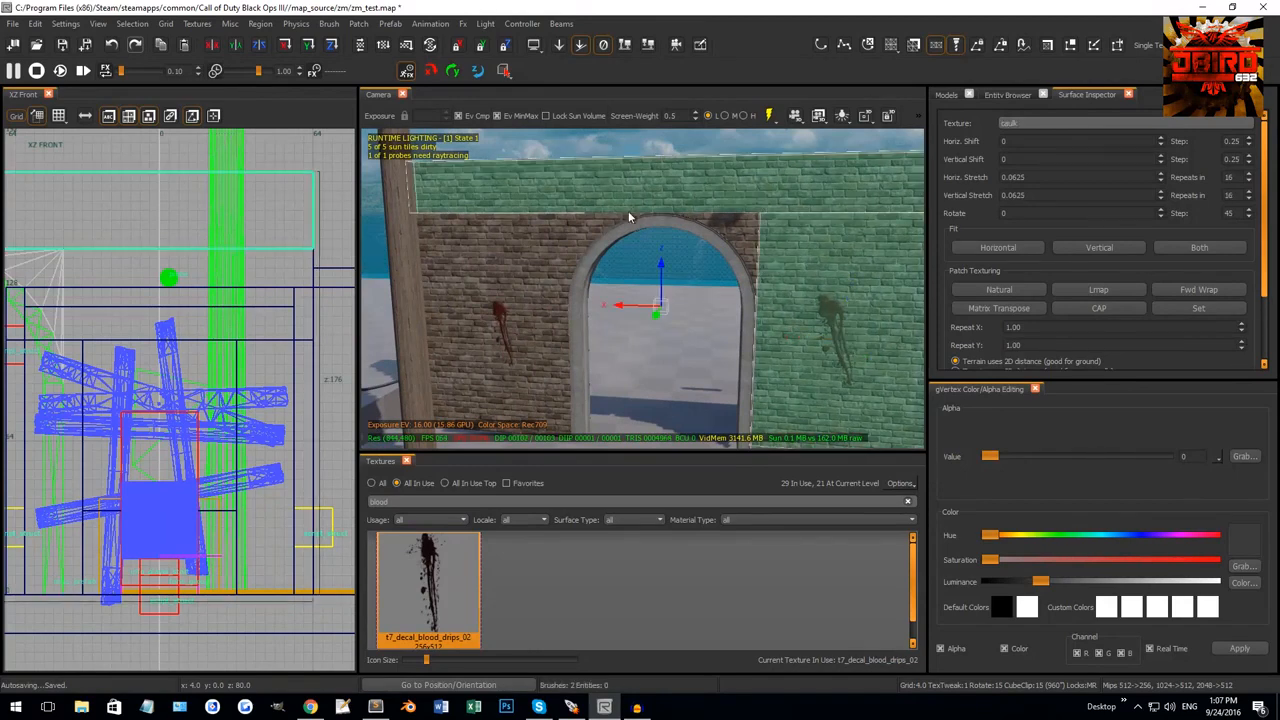
{"action": "left_click", "coordinate": [490, 244], "text": "shift"}
{"action": "right_click_drag", "start_coordinate": [490, 244], "coordinate": [669, 354]}
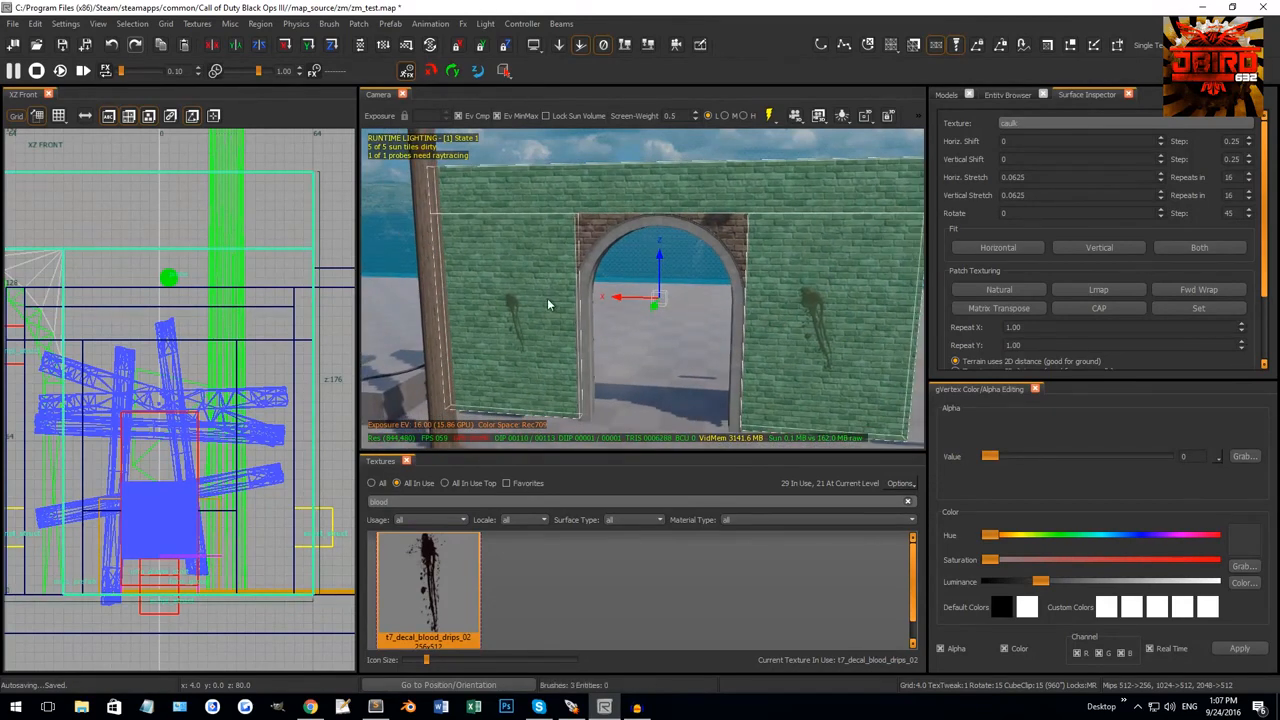
{"action": "mouse_move", "coordinate": [547, 298]}
{"action": "right_mouse_down"}
{"action": "mouse_move", "coordinate": [574, 311]}
{"action": "mouse_move", "coordinate": [596, 249]}
{"action": "right_mouse_up"}
{"action": "key", "text": "Escape"}
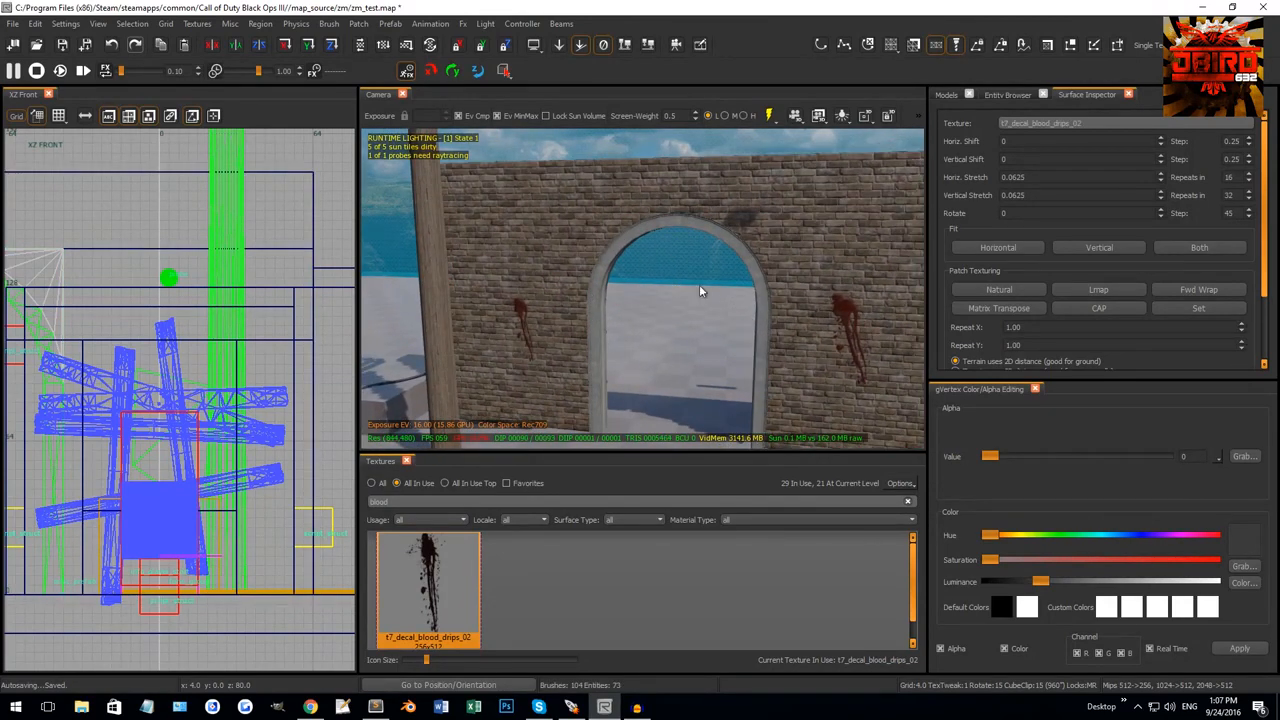
{"action": "right_click_drag", "start_coordinate": [720, 260], "coordinate": [743, 272]}
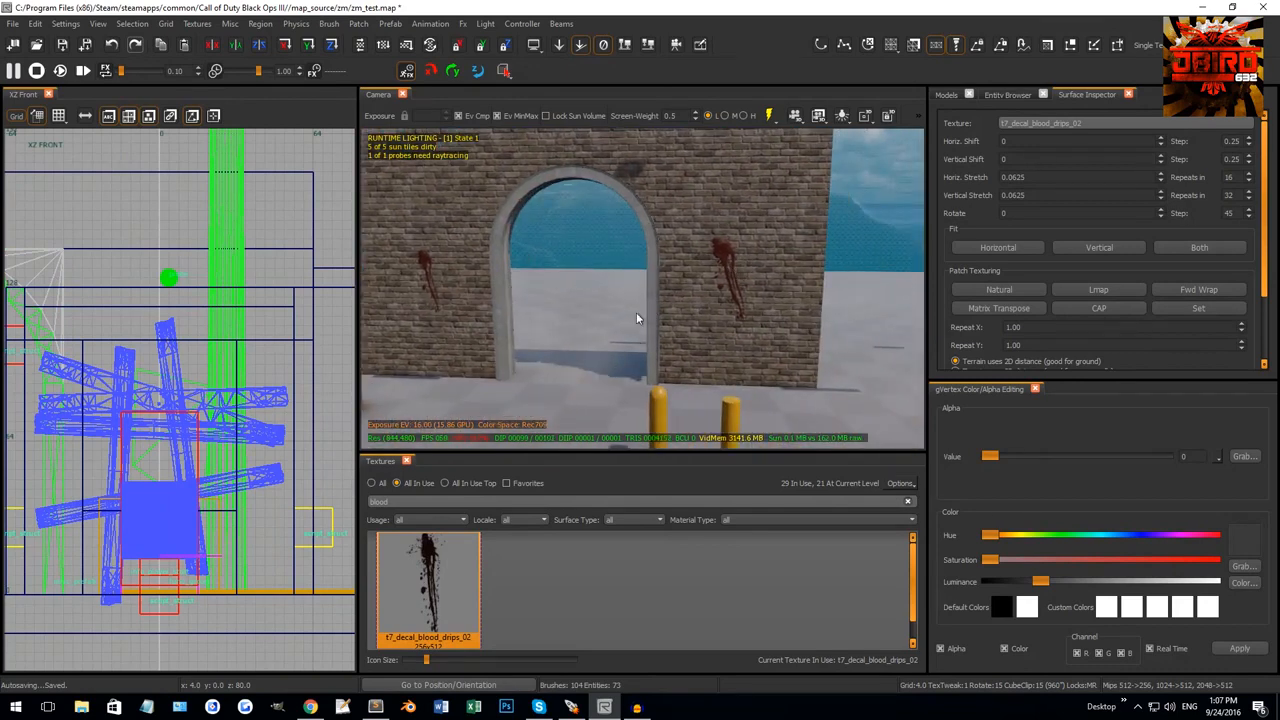
{"action": "scroll", "coordinate": [288, 388], "scroll_direction": "down", "scroll_amount": 3}
{"action": "key", "text": "ctrl+Tab"}
{"action": "key", "text": "ctrl+Tab"}
{"action": "scroll", "coordinate": [190, 446], "scroll_direction": "down", "scroll_amount": 4}
{"action": "right_click_drag", "start_coordinate": [155, 572], "coordinate": [207, 456]}
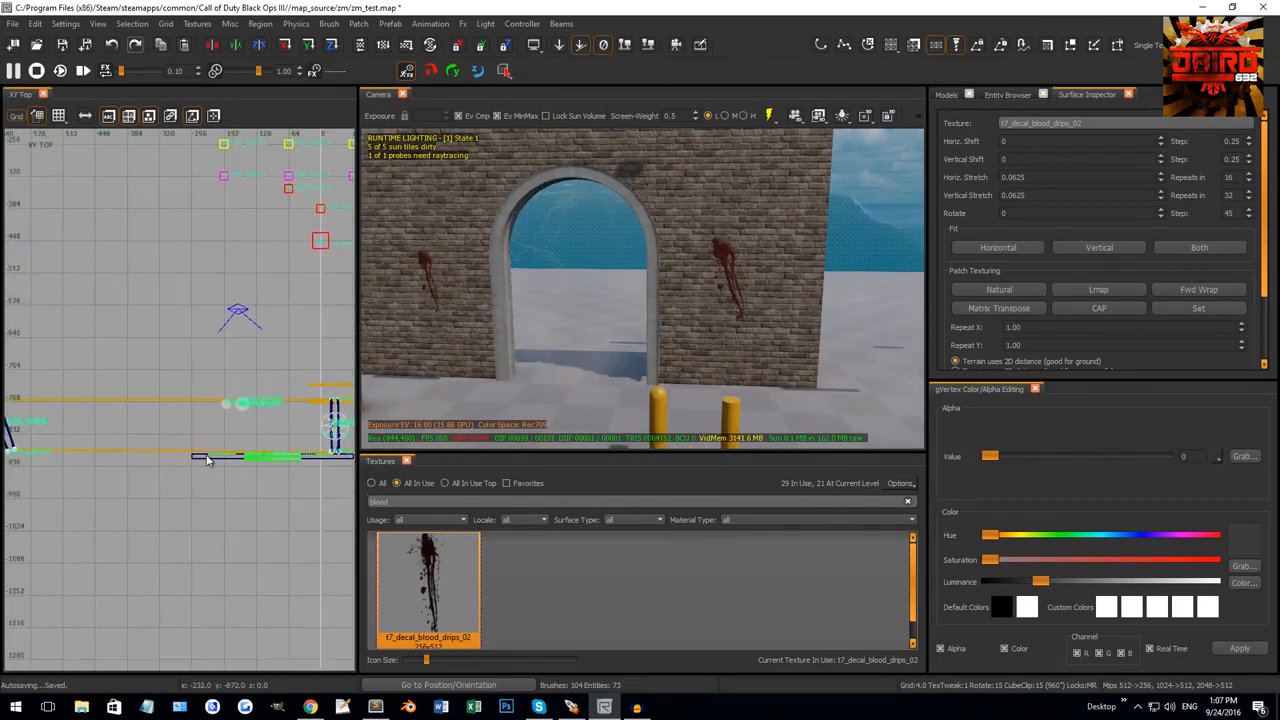
Draw a 16 by 16 block near the wall and give it the arch's concrete trim texture.
{"action": "scroll", "coordinate": [207, 459], "scroll_direction": "up", "scroll_amount": 4}
{"action": "left_click_drag", "start_coordinate": [184, 395], "coordinate": [226, 425]}
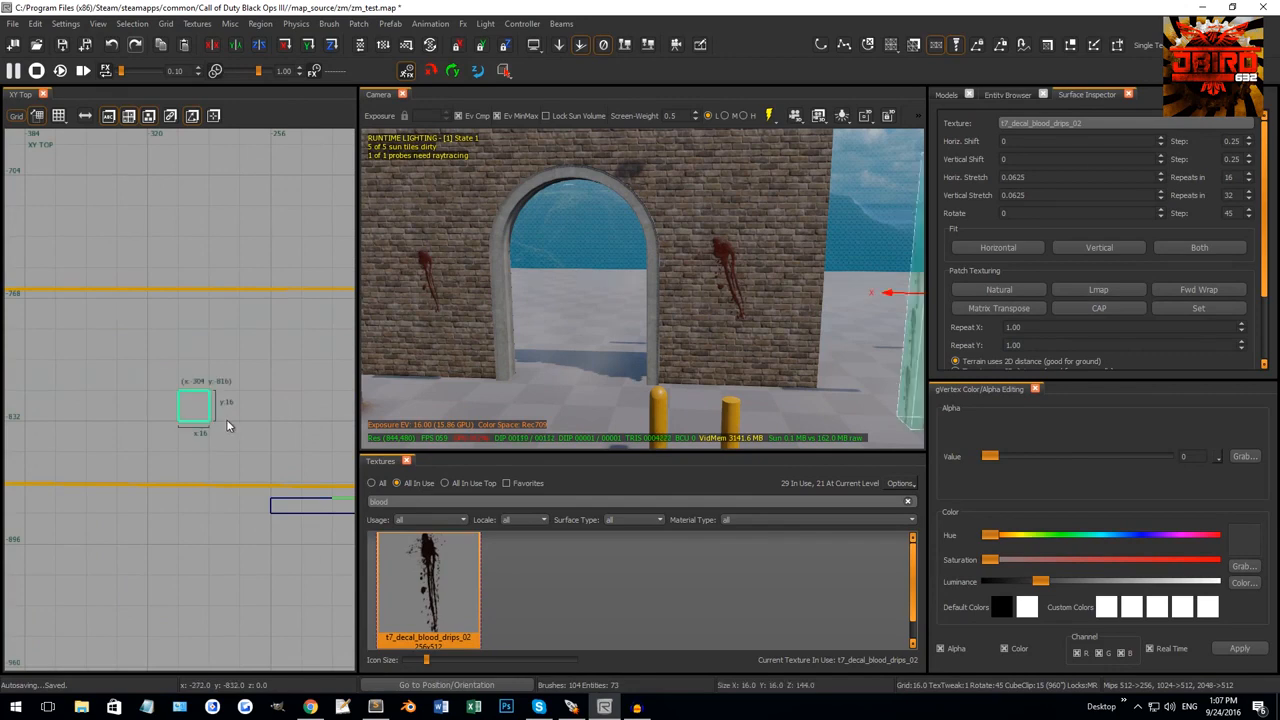
{"action": "right_click_drag", "start_coordinate": [643, 323], "coordinate": [660, 304]}
{"action": "middle_click", "coordinate": [659, 303]}
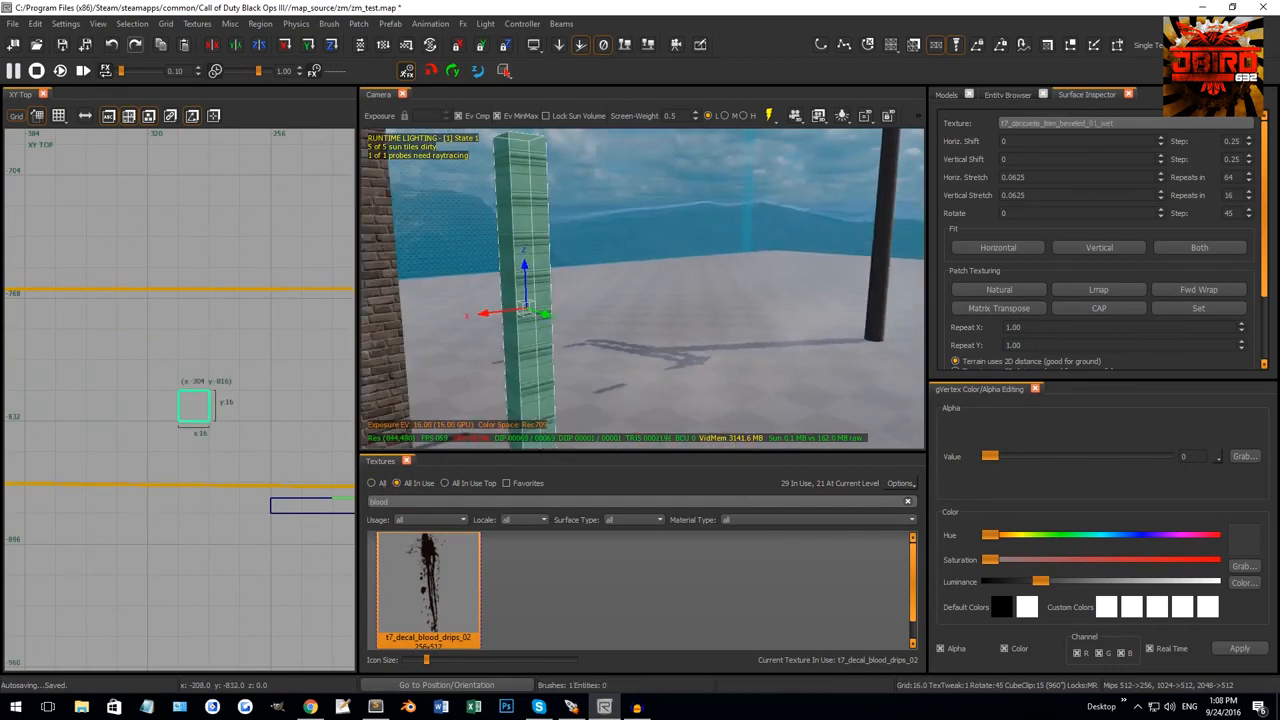
Convert the block into a square cylinder patch with Patch > Primitives > Square Cylinder.
{"action": "left_click", "coordinate": [360, 24]}
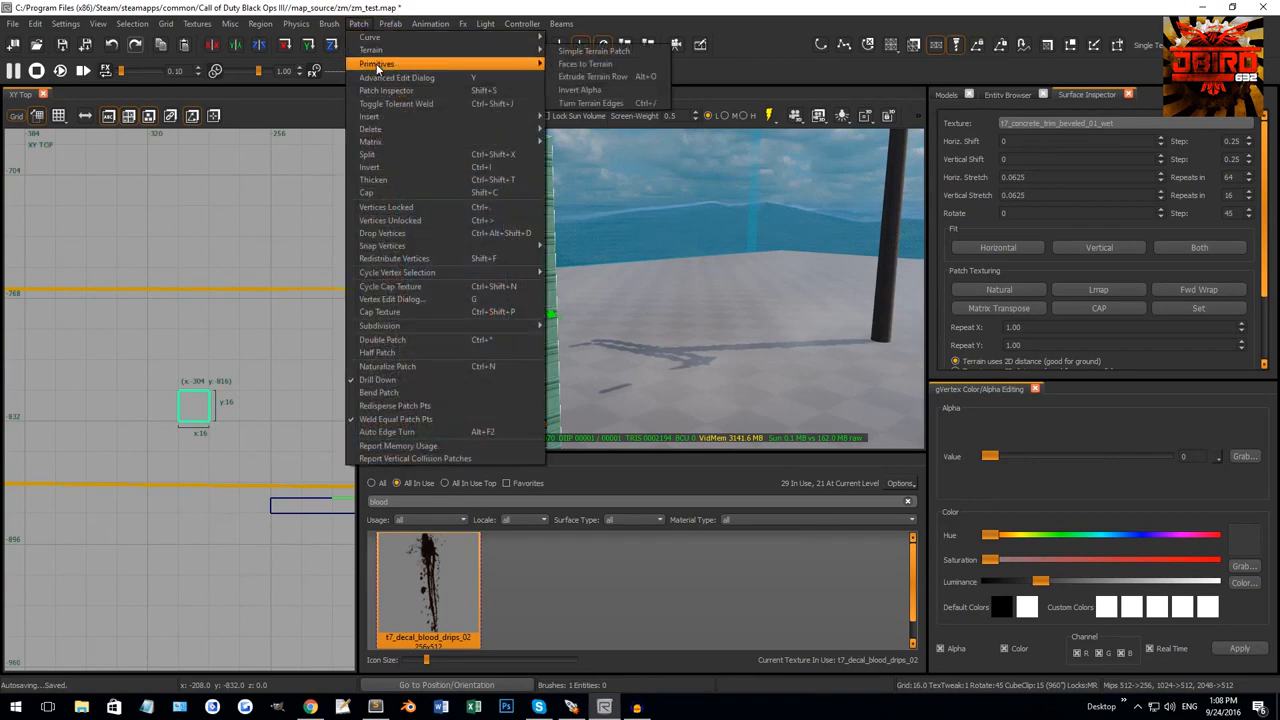
{"action": "mouse_move", "coordinate": [386, 64]}
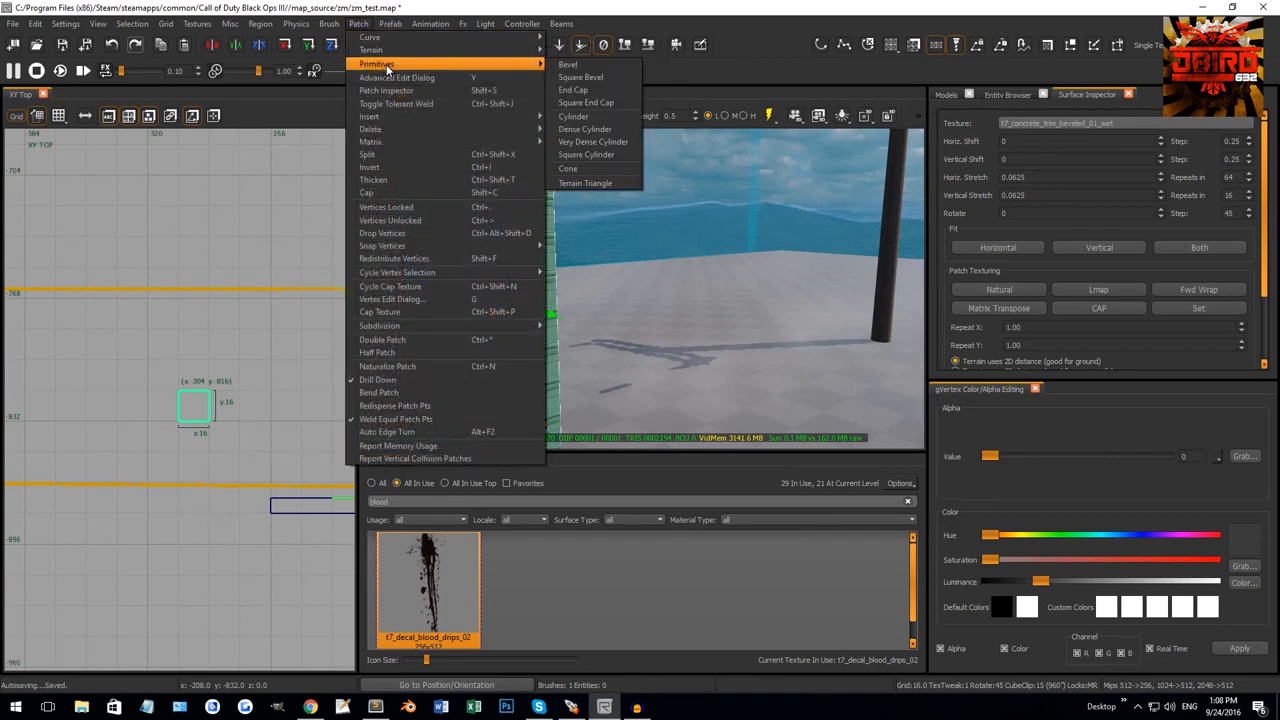
{"action": "left_click", "coordinate": [595, 157]}
{"action": "right_click_drag", "start_coordinate": [632, 240], "coordinate": [662, 243]}
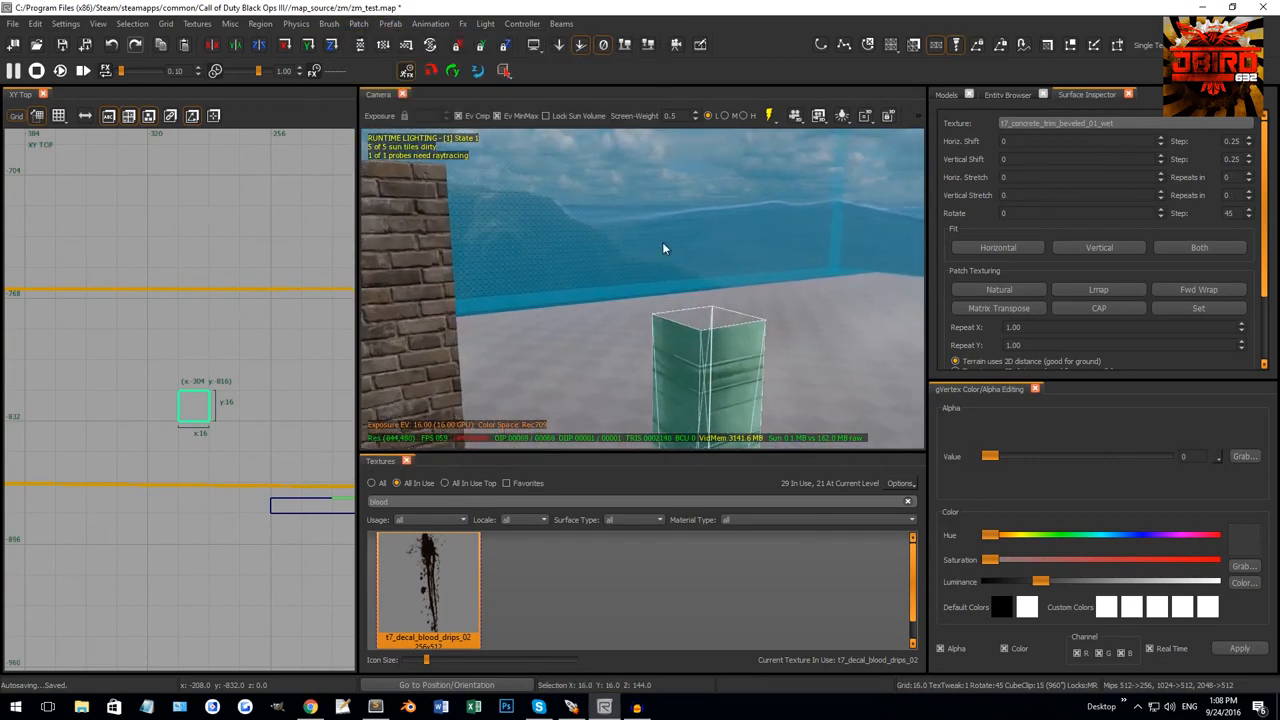
Inspect the cylinder's vertices in vertex mode while viewing it against the wall in 3D.
{"action": "right_click_drag", "start_coordinate": [727, 331], "coordinate": [676, 330]}
{"action": "mouse_move", "coordinate": [690, 249]}
{"action": "right_mouse_down"}
{"action": "mouse_move", "coordinate": [664, 249]}
{"action": "mouse_move", "coordinate": [680, 245]}
{"action": "right_mouse_up"}
{"action": "key", "text": "v"}
{"action": "left_click_drag", "start_coordinate": [600, 166], "coordinate": [728, 215]}
{"action": "left_click_drag", "start_coordinate": [577, 336], "coordinate": [762, 411]}
{"action": "left_click_drag", "start_coordinate": [598, 274], "coordinate": [681, 323]}
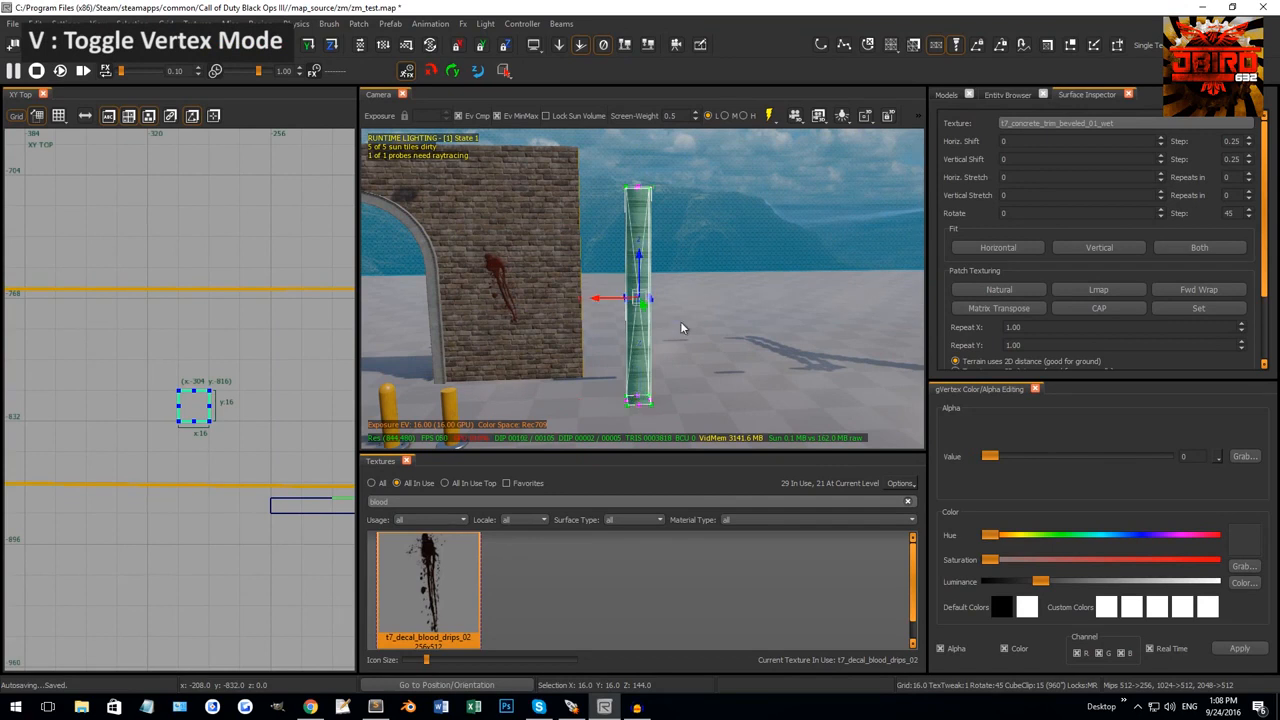
{"action": "right_click_drag", "start_coordinate": [681, 323], "coordinate": [684, 311]}
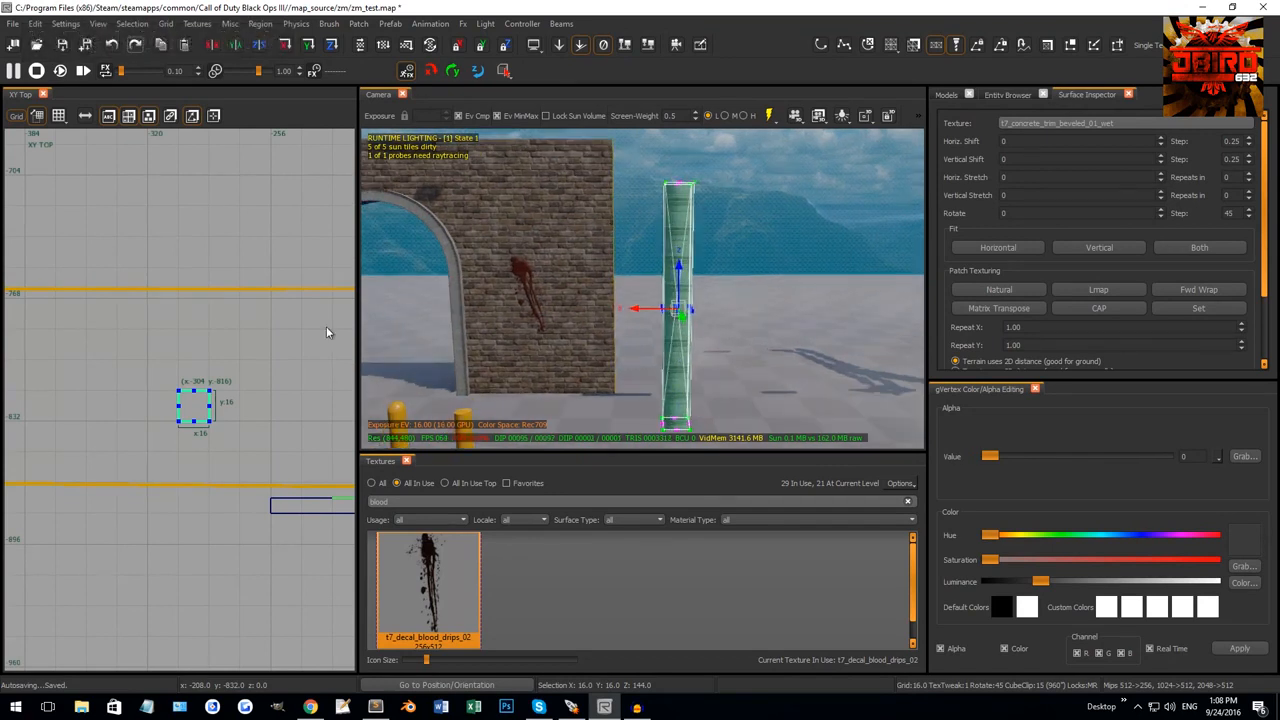
{"action": "scroll", "coordinate": [168, 427], "scroll_direction": "down", "scroll_amount": 2}
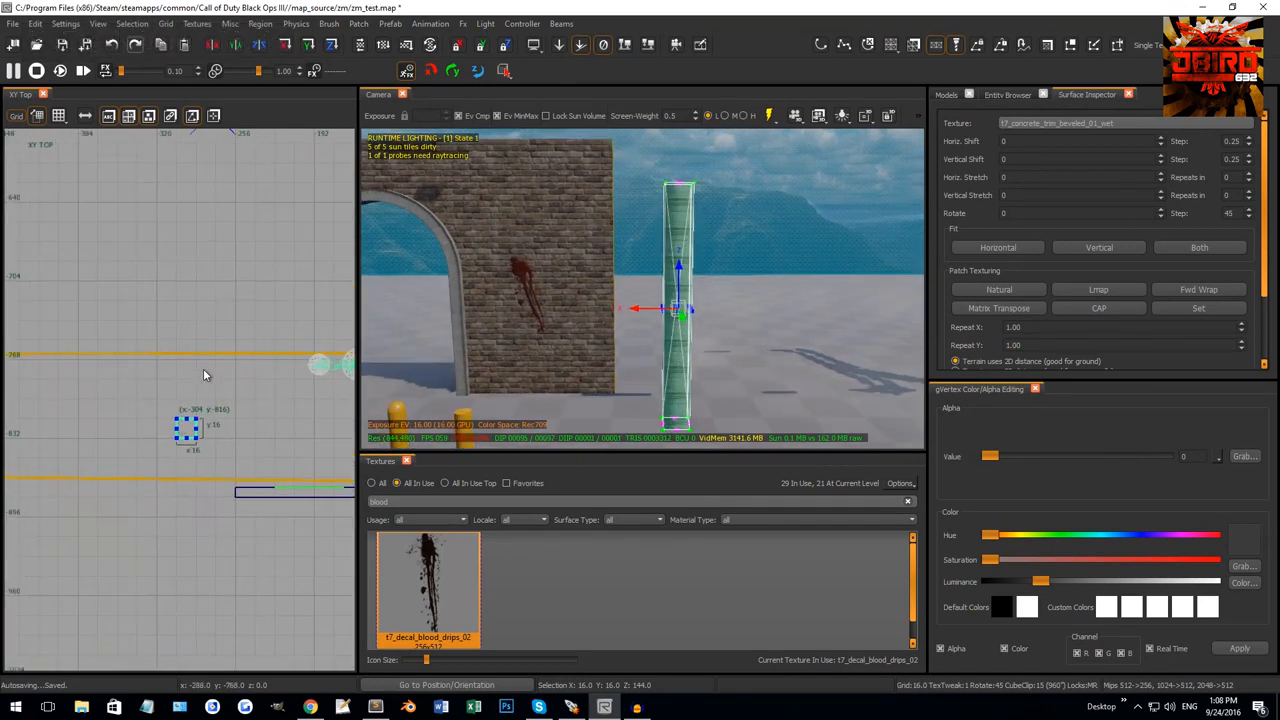
{"action": "right_click_drag", "start_coordinate": [652, 323], "coordinate": [550, 317]}
{"action": "scroll", "coordinate": [300, 353], "scroll_direction": "down", "scroll_amount": 2}
{"action": "key", "text": "v"}
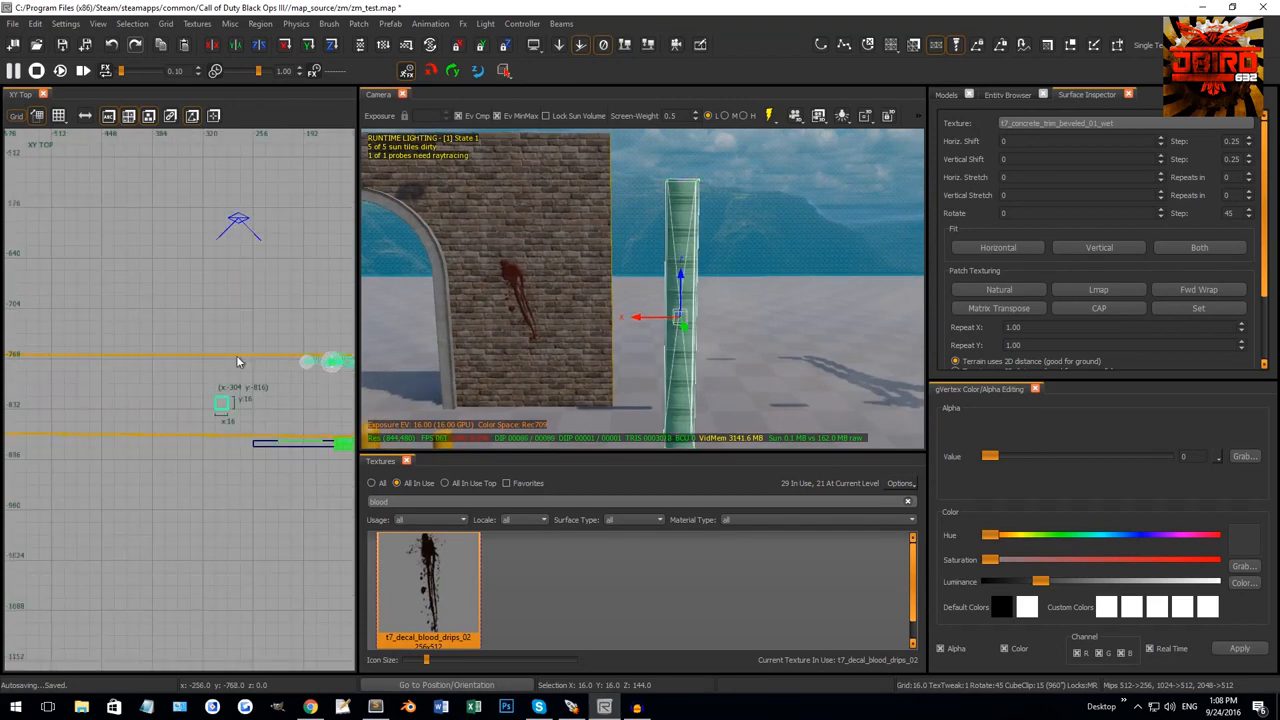
Move the column in XY Top to sit beside the arched doorway at x -152.
{"action": "right_click_drag", "start_coordinate": [237, 361], "coordinate": [171, 361]}
{"action": "left_click_drag", "start_coordinate": [150, 403], "coordinate": [280, 429]}
{"action": "scroll", "coordinate": [289, 430], "scroll_direction": "up", "scroll_amount": 3}
{"action": "scroll", "coordinate": [289, 430], "scroll_direction": "up", "scroll_amount": 6}
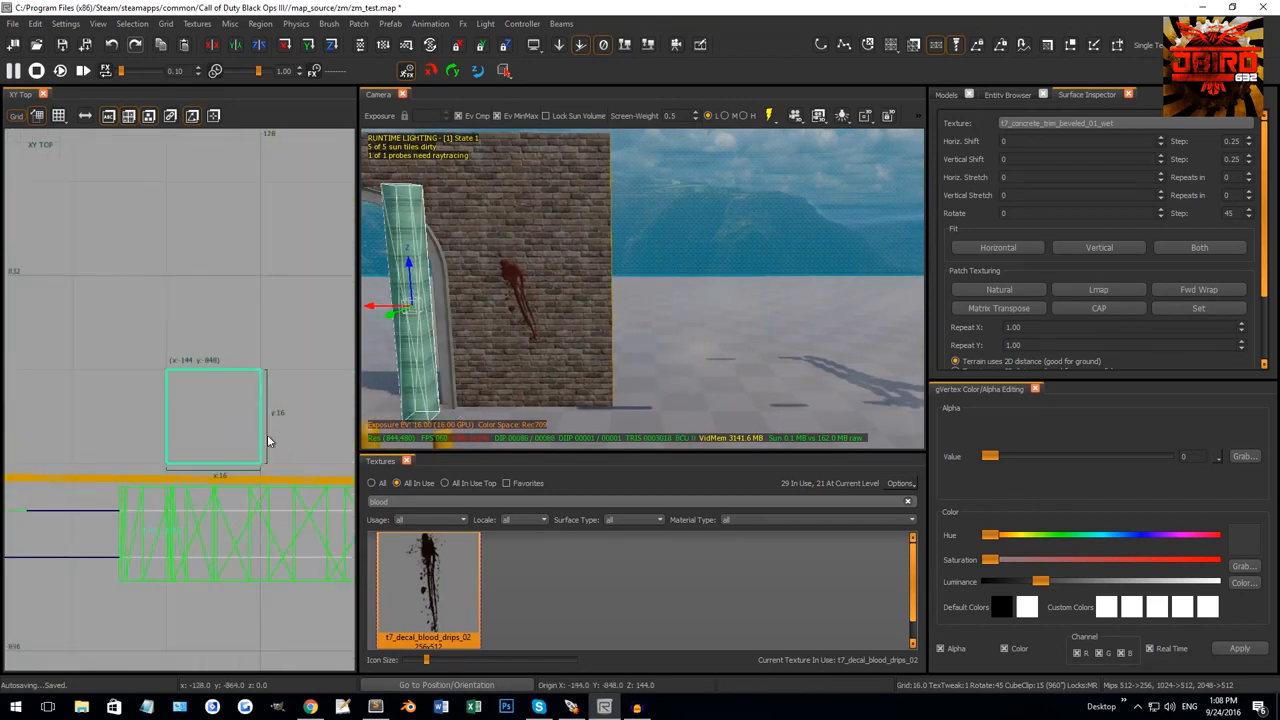
{"action": "scroll", "coordinate": [267, 434], "scroll_direction": "down", "scroll_amount": 4}
{"action": "right_click_drag", "start_coordinate": [500, 345], "coordinate": [412, 328]}
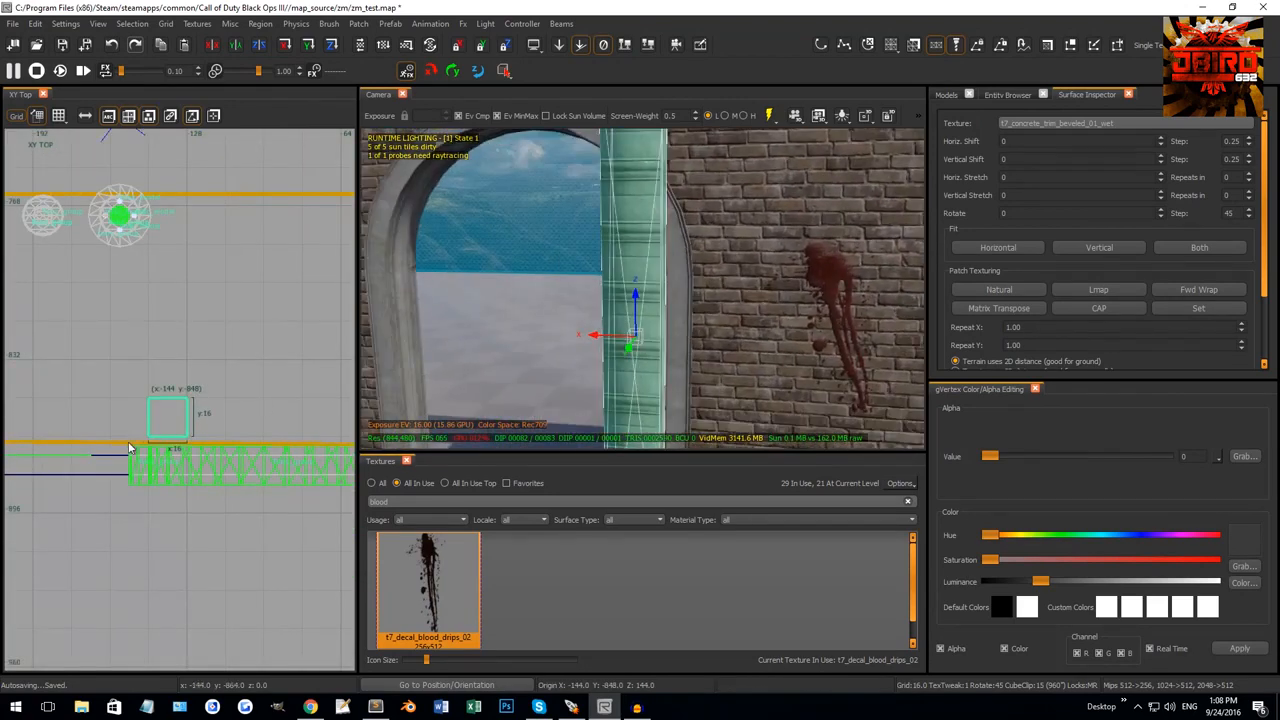
In XZ Front on grid 2, resize the column to 8 wide and 88 tall, meeting the arch.
{"action": "key", "text": "ctrl+Tab"}
{"action": "right_click_drag", "start_coordinate": [184, 462], "coordinate": [229, 406]}
{"action": "key", "text": "2"}
{"action": "scroll", "coordinate": [214, 510], "scroll_direction": "up", "scroll_amount": 1}
{"action": "left_click_drag", "start_coordinate": [225, 490], "coordinate": [248, 472]}
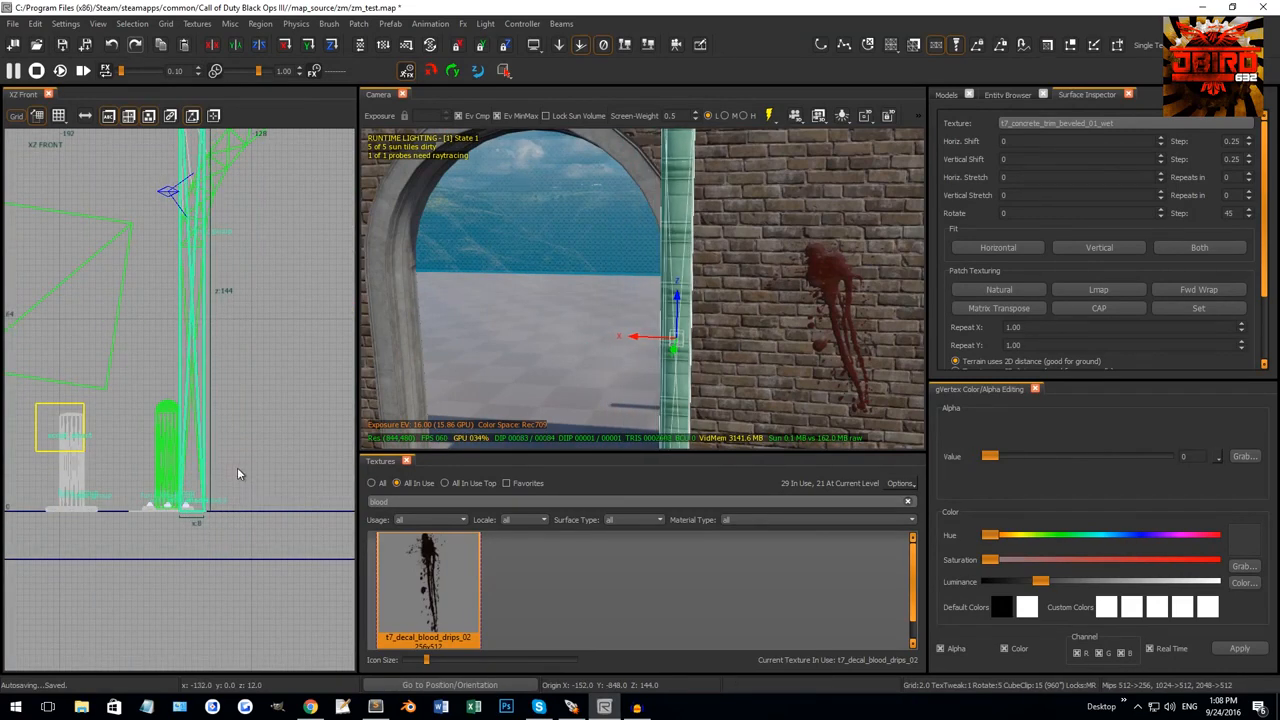
{"action": "scroll", "coordinate": [237, 467], "scroll_direction": "down", "scroll_amount": 4}
{"action": "left_click_drag", "start_coordinate": [222, 384], "coordinate": [226, 449]}
{"action": "scroll", "coordinate": [216, 491], "scroll_direction": "up", "scroll_amount": 6}
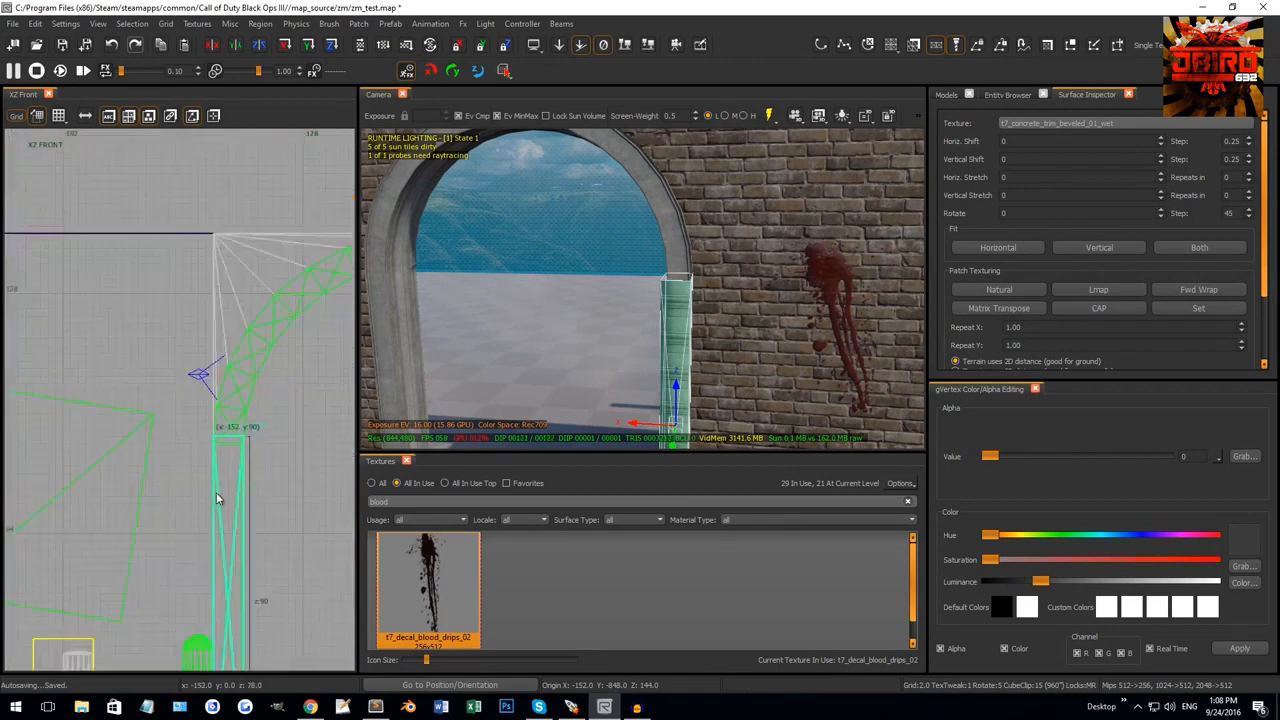
{"action": "left_click_drag", "start_coordinate": [233, 371], "coordinate": [233, 380]}
Orbit the 3D view to inspect the column at the doorway, returning the 2D view to top.
{"action": "right_click_drag", "start_coordinate": [616, 306], "coordinate": [667, 294]}
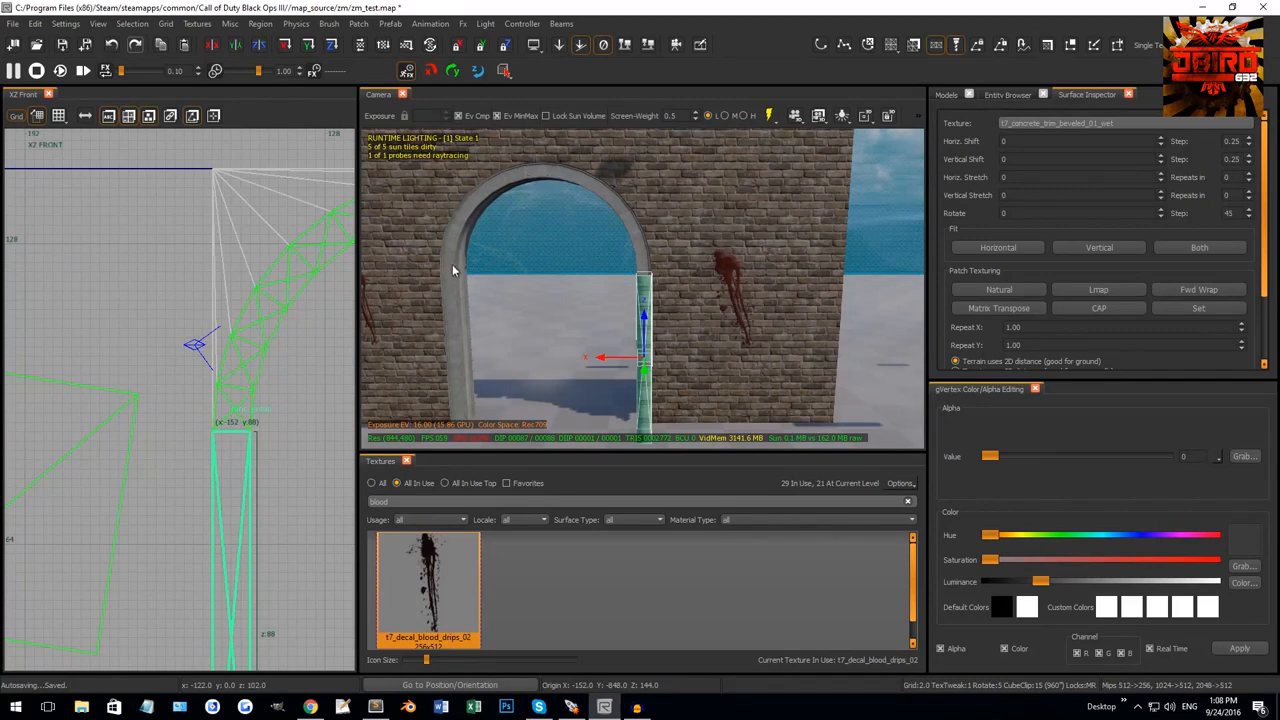
{"action": "scroll", "coordinate": [352, 420], "scroll_direction": "down", "scroll_amount": 2}
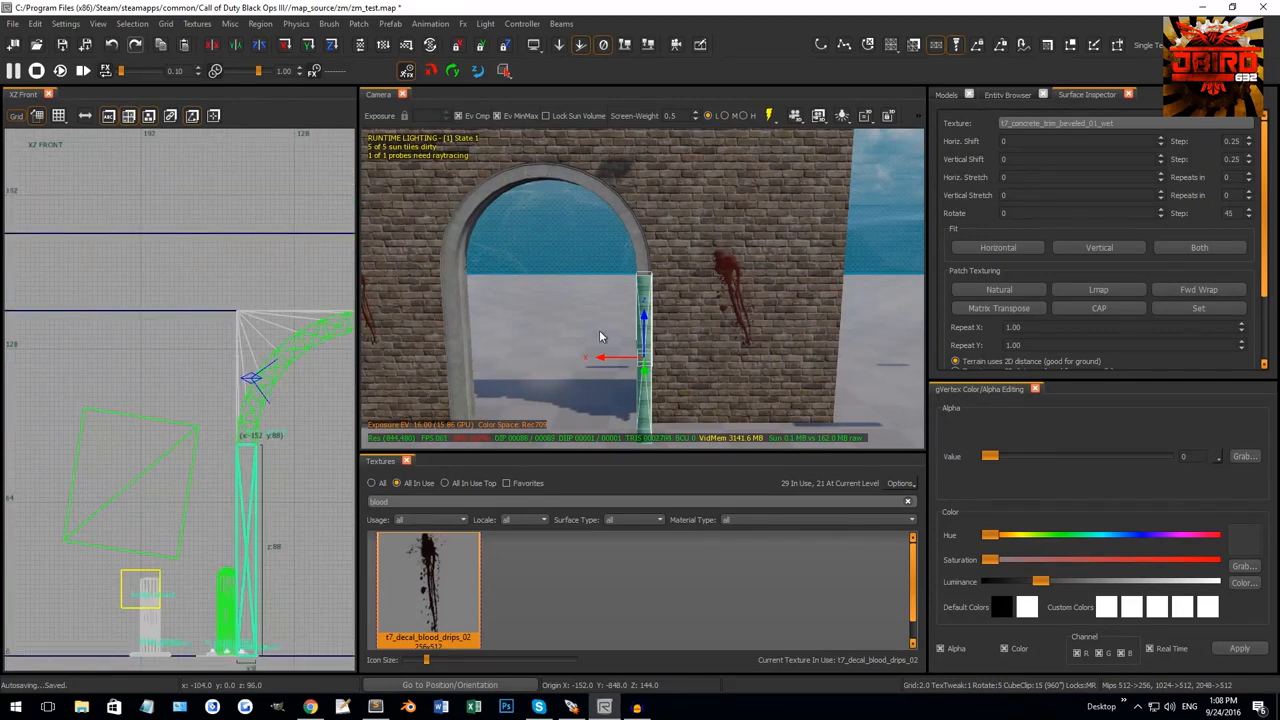
{"action": "right_click_drag", "start_coordinate": [599, 337], "coordinate": [707, 326]}
{"action": "right_click_drag", "start_coordinate": [780, 298], "coordinate": [738, 305]}
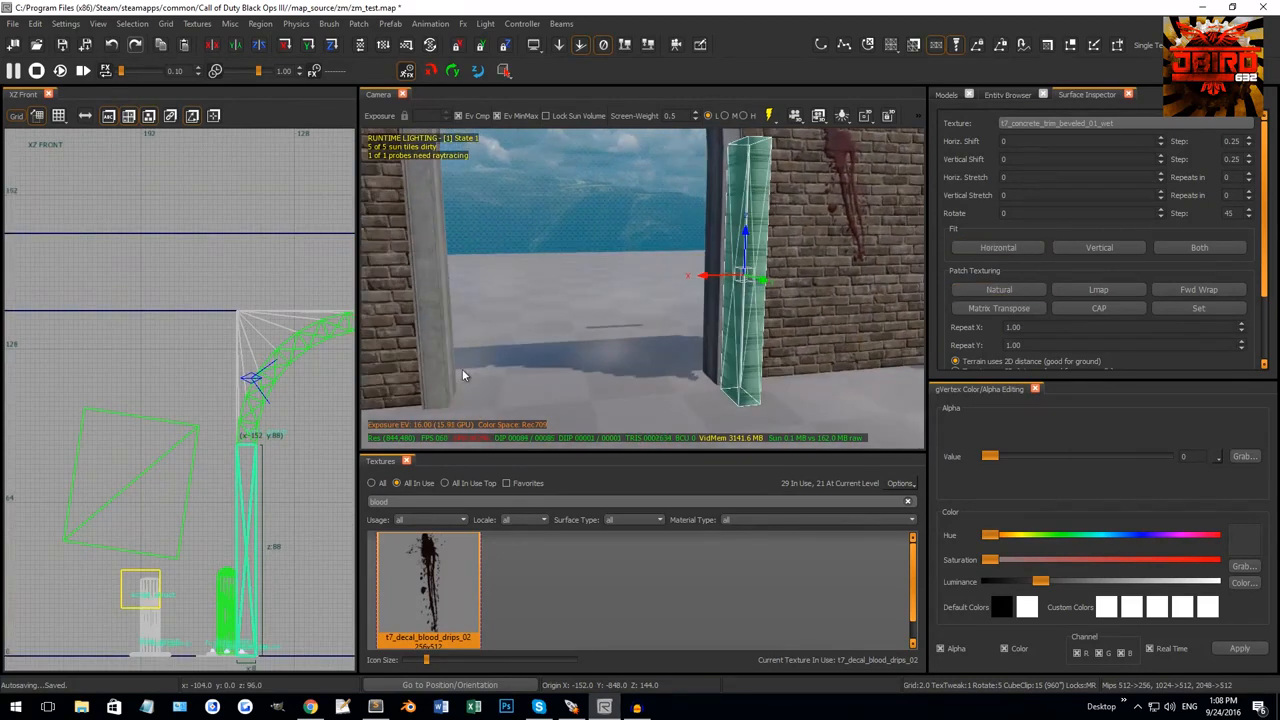
{"action": "key", "text": "ctrl+Tab"}
{"action": "key", "text": "ctrl+Tab"}
{"action": "scroll", "coordinate": [176, 408], "scroll_direction": "up", "scroll_amount": 3}
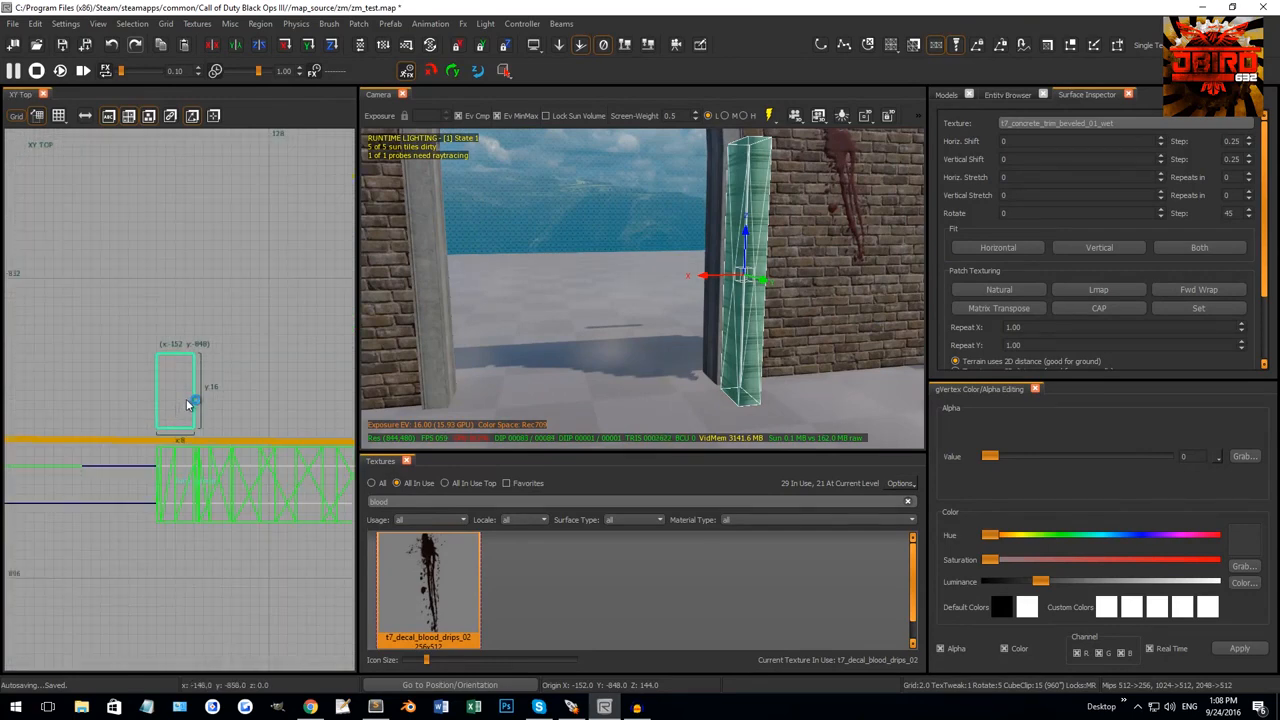
Duplicate the column section in XZ Front, stack the copy on top, and lower its top edge.
{"action": "key", "text": "ctrl+Tab"}
{"action": "key", "text": "space"}
{"action": "left_click_drag", "start_coordinate": [187, 487], "coordinate": [189, 274]}
{"action": "right_click_drag", "start_coordinate": [189, 274], "coordinate": [203, 460]}
{"action": "key", "text": "v"}
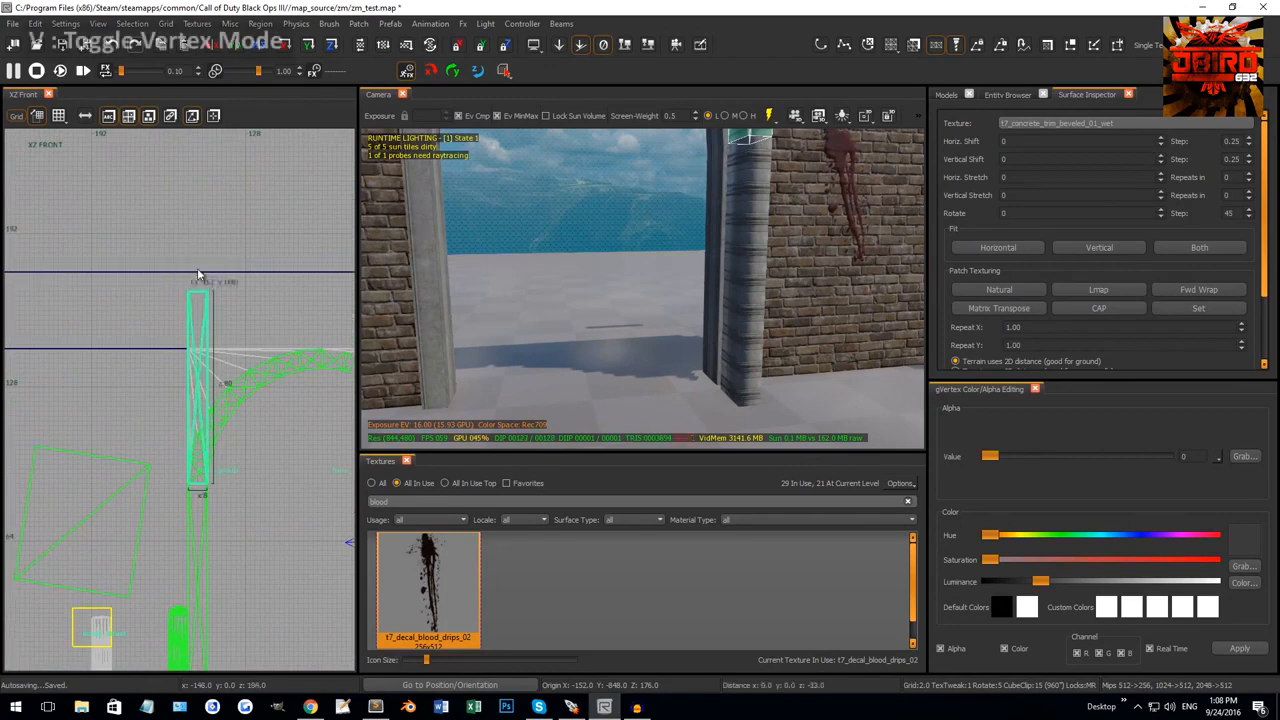
{"action": "left_click_drag", "start_coordinate": [200, 276], "coordinate": [204, 350]}
Rotate the copy's top vertices to lean along the arch and move them toward its top on grid 2.
{"action": "scroll", "coordinate": [212, 314], "scroll_direction": "up", "scroll_amount": 1}
{"action": "right_click_drag", "start_coordinate": [212, 314], "coordinate": [134, 280]}
{"action": "left_click_drag", "start_coordinate": [134, 287], "coordinate": [180, 333]}
{"action": "key", "text": "v"}
{"action": "right_click_drag", "start_coordinate": [184, 334], "coordinate": [131, 295]}
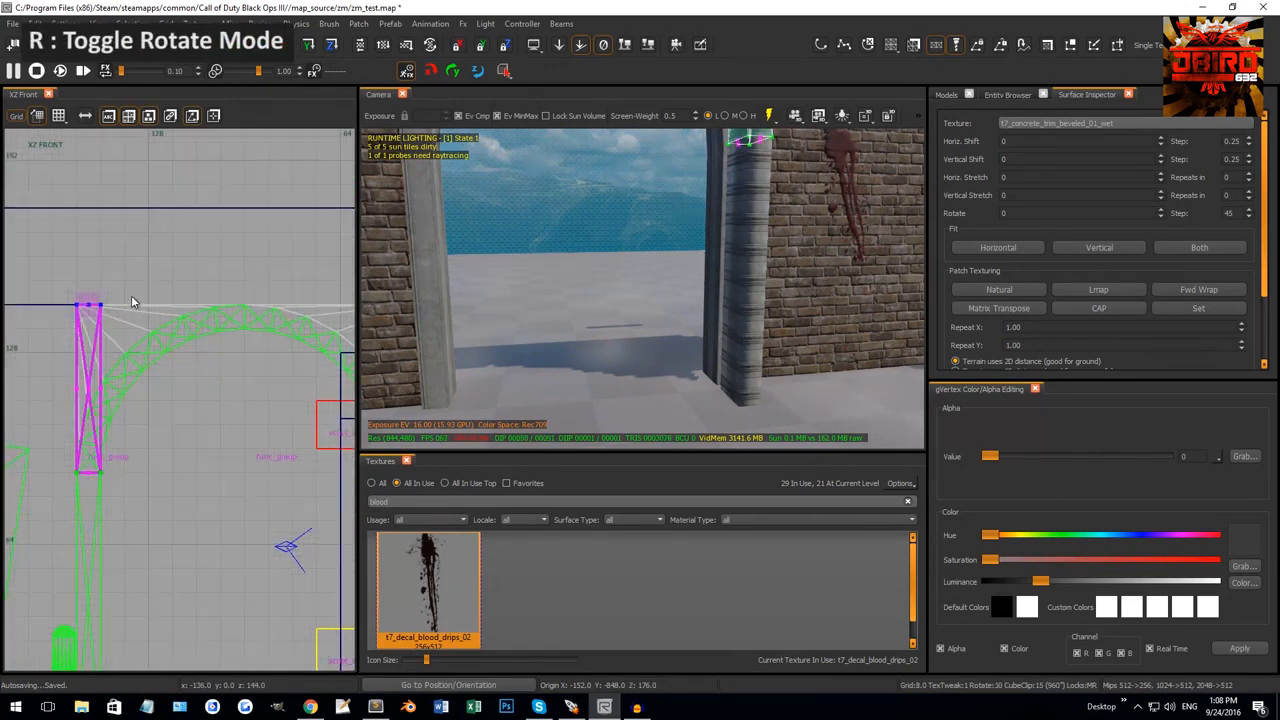
{"action": "left_click_drag", "start_coordinate": [131, 295], "coordinate": [108, 365]}
{"action": "key", "text": "r"}
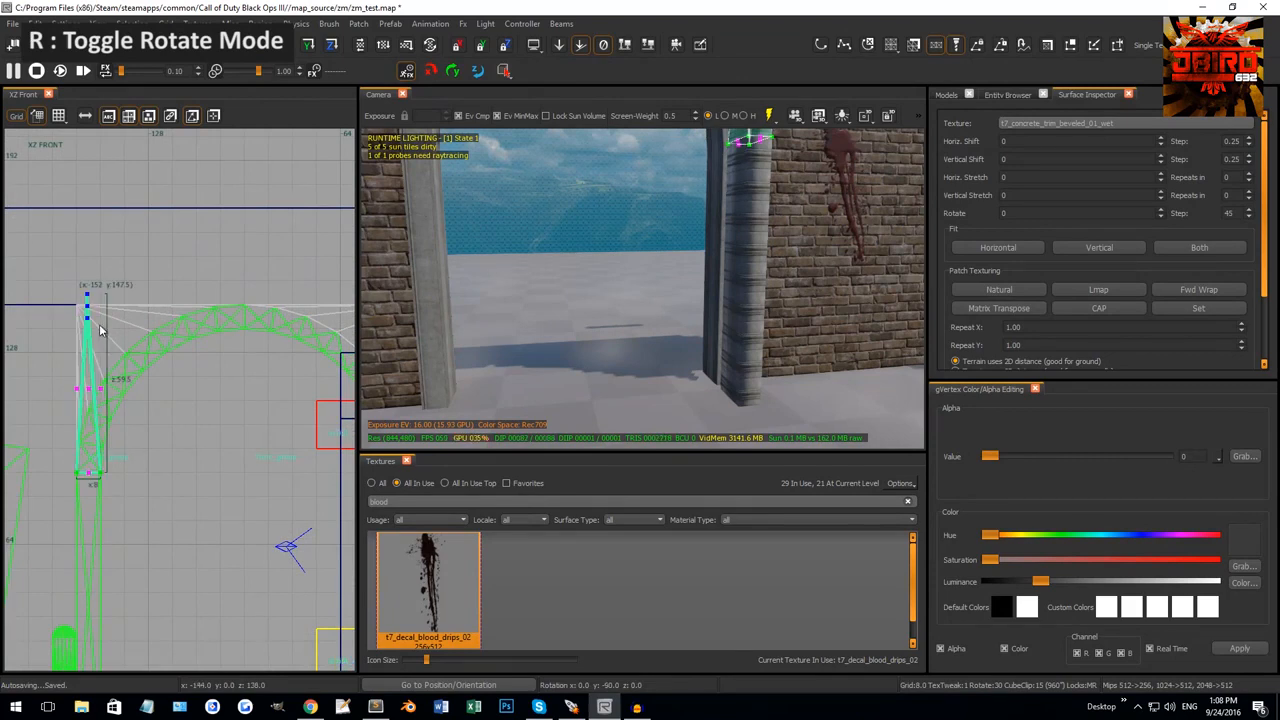
{"action": "key", "text": "2"}
{"action": "left_click_drag", "start_coordinate": [100, 320], "coordinate": [260, 274]}
On a 0.5 grid, snap the three corner vertices onto the arch's upper corner at 144.
{"action": "scroll", "coordinate": [250, 314], "scroll_direction": "up", "scroll_amount": 9}
{"action": "key", "text": "bracketleft"}
{"action": "key", "text": "bracketleft"}
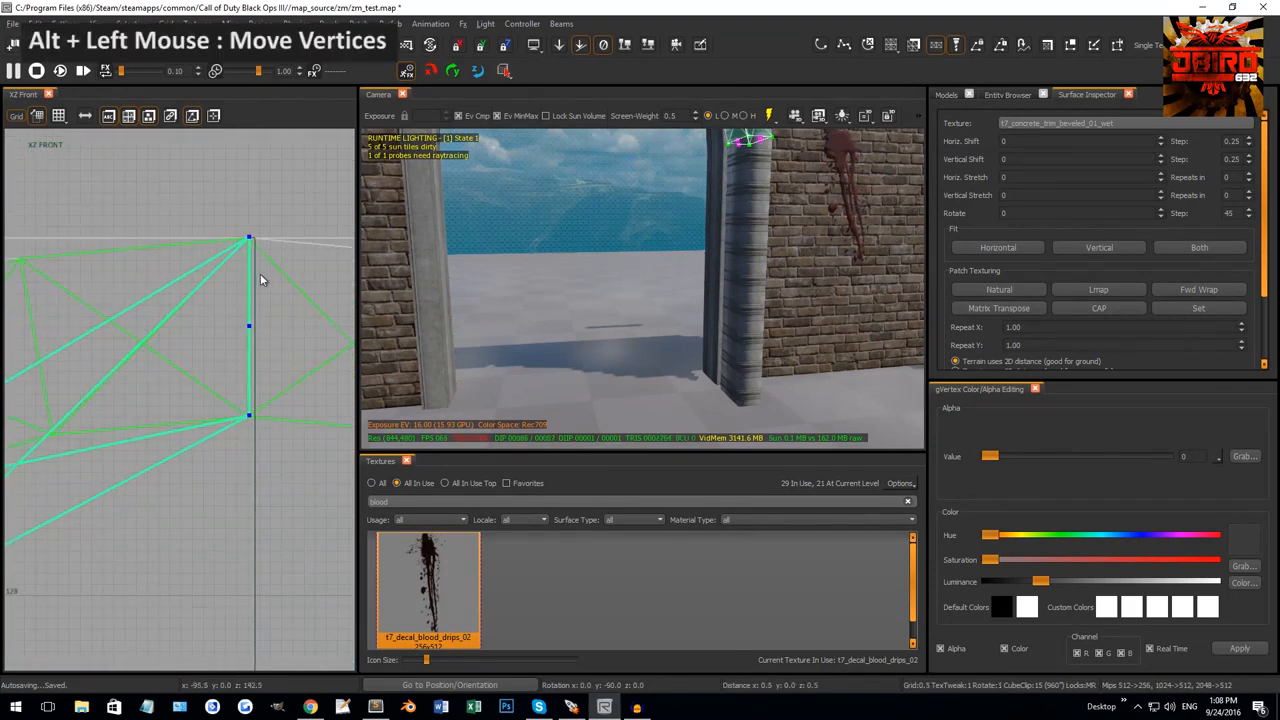
{"action": "scroll", "coordinate": [242, 304], "scroll_direction": "down", "scroll_amount": 9}
{"action": "right_click_drag", "start_coordinate": [137, 335], "coordinate": [195, 327]}
{"action": "scroll", "coordinate": [155, 371], "scroll_direction": "up", "scroll_amount": 2}
{"action": "left_click_drag", "start_coordinate": [83, 366], "coordinate": [131, 352]}
{"action": "right_click_drag", "start_coordinate": [131, 352], "coordinate": [77, 446]}
{"action": "left_click_drag", "start_coordinate": [77, 446], "coordinate": [53, 344]}
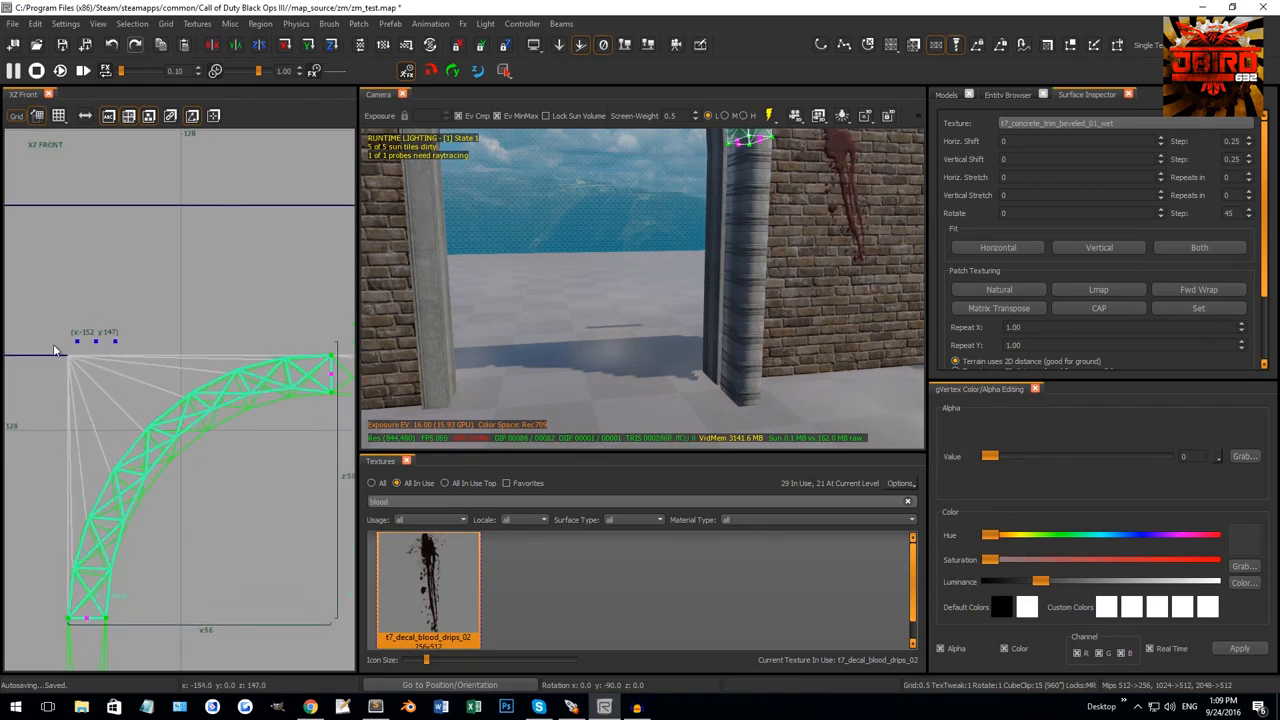
{"action": "scroll", "coordinate": [64, 348], "scroll_direction": "up", "scroll_amount": 8}
{"action": "left_click_drag", "start_coordinate": [127, 307], "coordinate": [75, 387]}
{"action": "scroll", "coordinate": [134, 390], "scroll_direction": "down", "scroll_amount": 6}
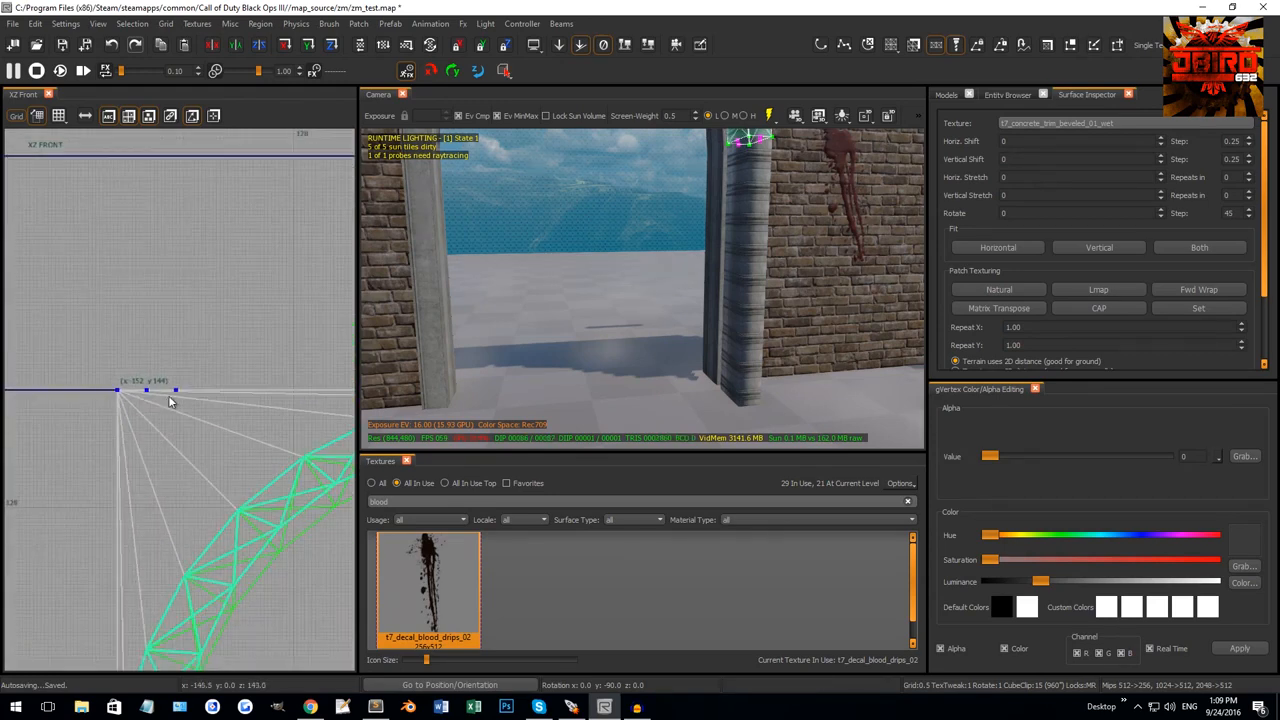
{"action": "scroll", "coordinate": [168, 398], "scroll_direction": "down", "scroll_amount": 4}
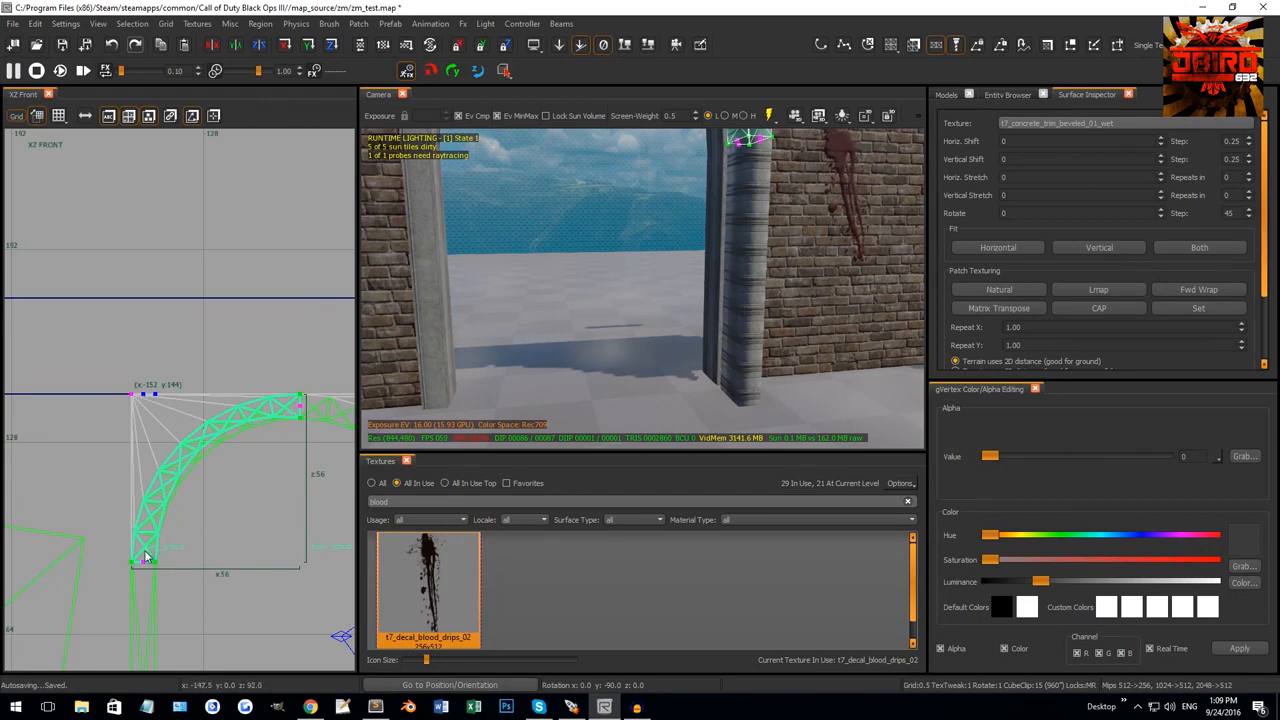
Lower the arch patch's corner vertices one grid step in XZ Front, then inspect the arch in the camera view.
{"action": "scroll", "coordinate": [288, 397], "scroll_direction": "up", "scroll_amount": 4}
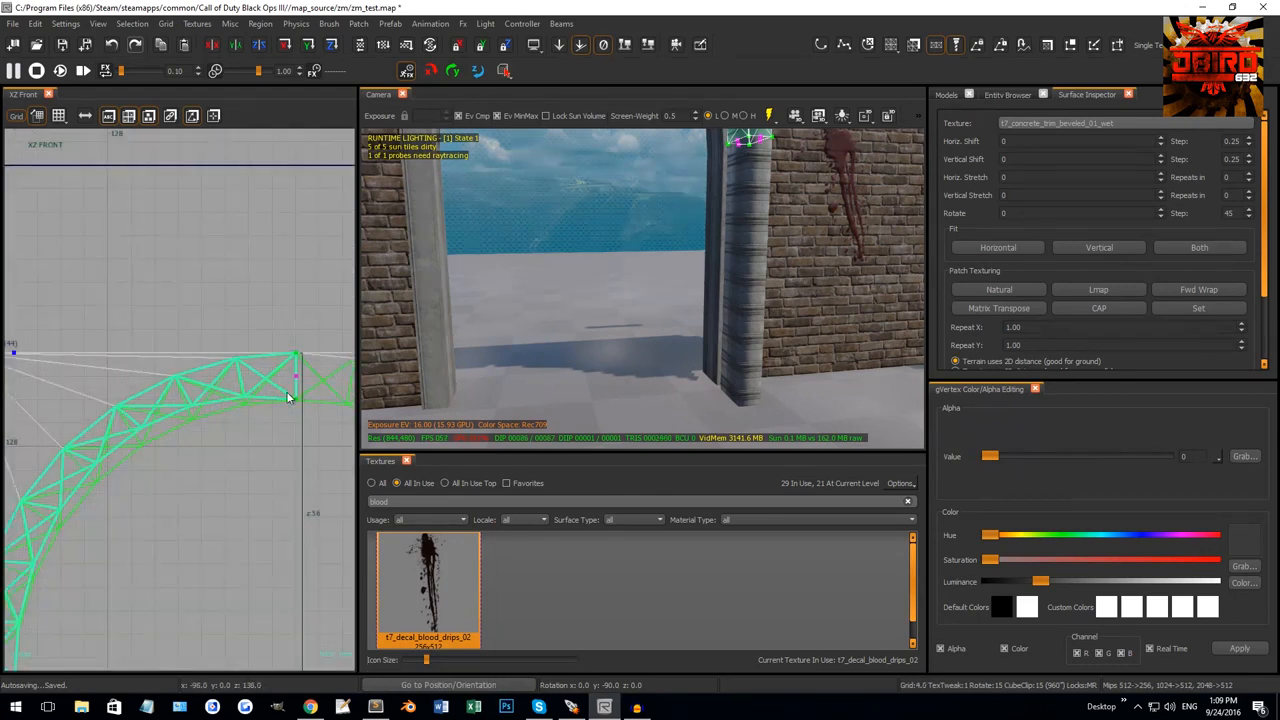
{"action": "right_click_drag", "start_coordinate": [273, 388], "coordinate": [352, 381]}
{"action": "left_click_drag", "start_coordinate": [68, 352], "coordinate": [71, 374], "text": "alt"}
{"action": "scroll", "coordinate": [110, 406], "scroll_direction": "down", "scroll_amount": 3}
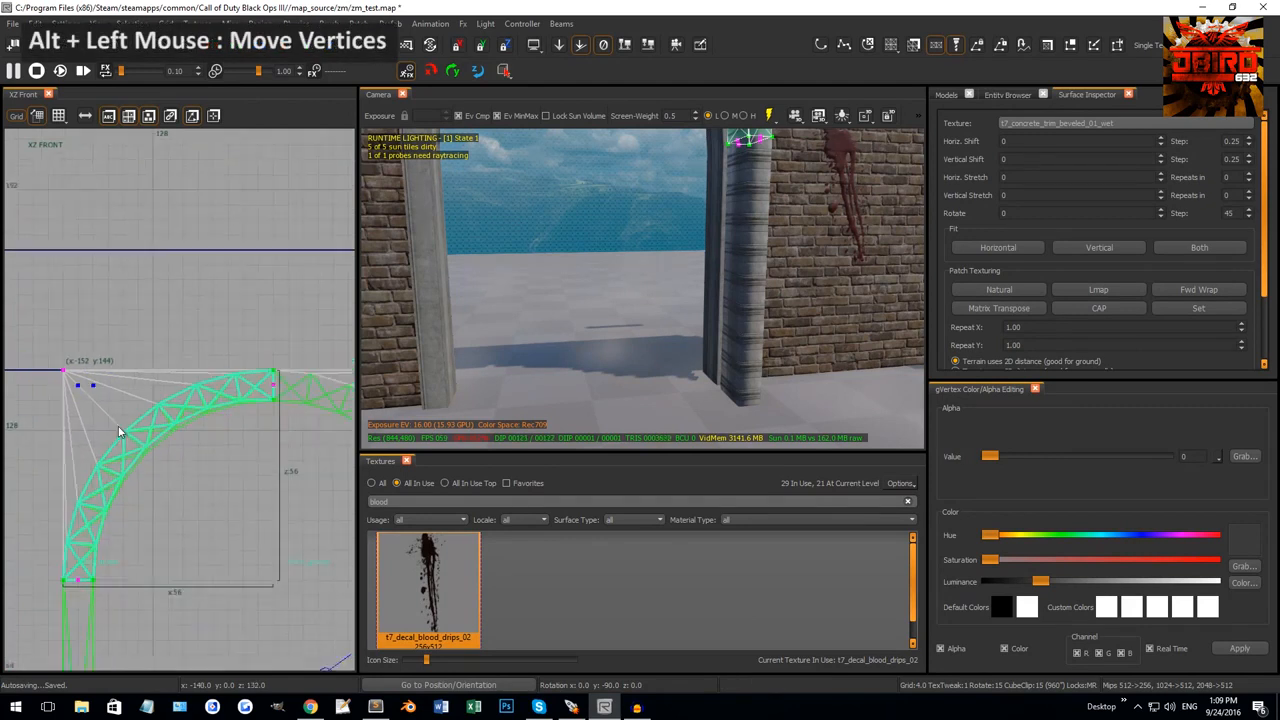
{"action": "right_click_drag", "start_coordinate": [123, 429], "coordinate": [138, 413]}
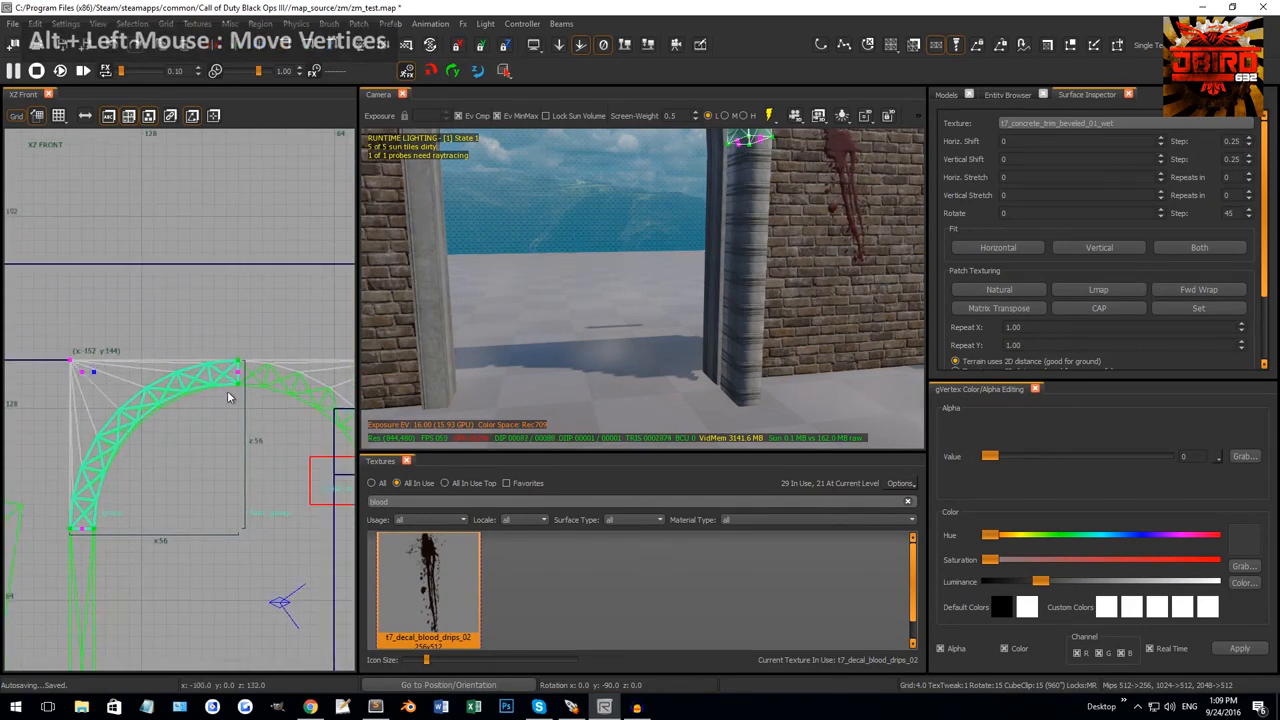
{"action": "scroll", "coordinate": [108, 375], "scroll_direction": "up", "scroll_amount": 2}
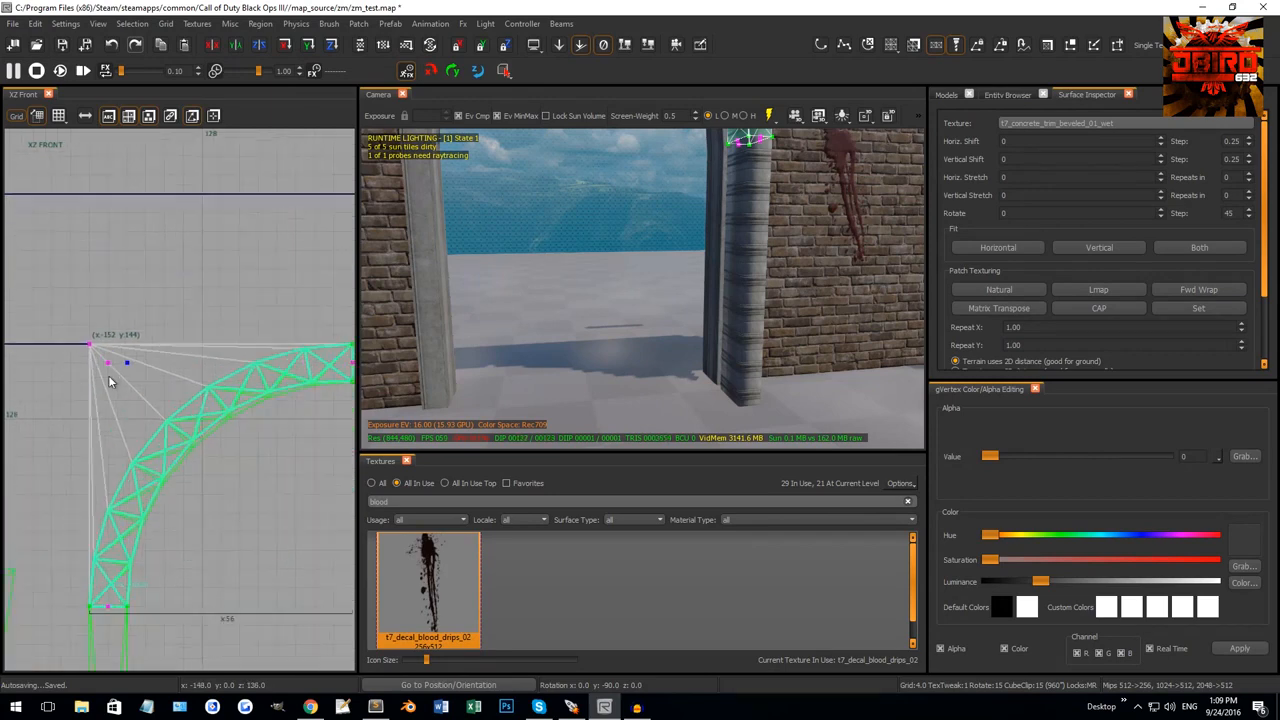
{"action": "scroll", "coordinate": [133, 378], "scroll_direction": "down", "scroll_amount": 2}
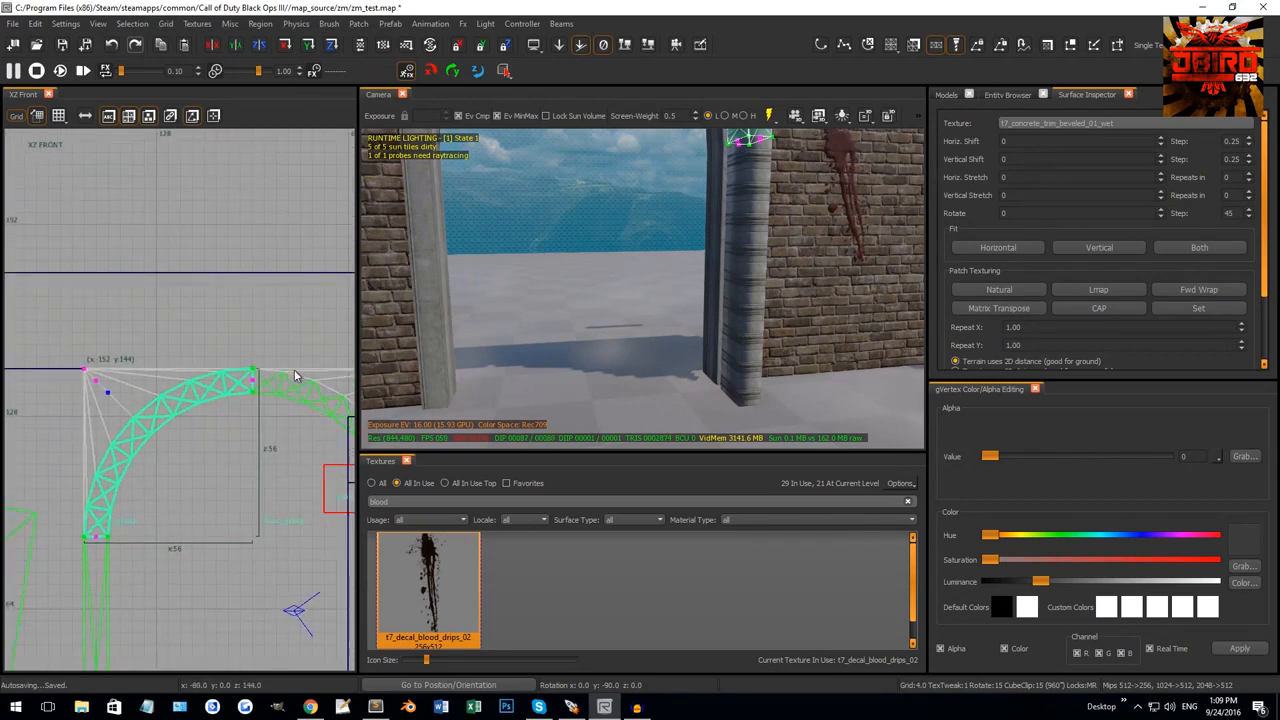
{"action": "mouse_move", "coordinate": [680, 269]}
{"action": "right_mouse_down"}
{"action": "mouse_move", "coordinate": [660, 277]}
{"action": "mouse_move", "coordinate": [697, 275]}
{"action": "right_mouse_up"}
{"action": "left_click", "coordinate": [698, 276], "text": "shift"}
{"action": "left_click", "coordinate": [699, 277], "text": "shift"}
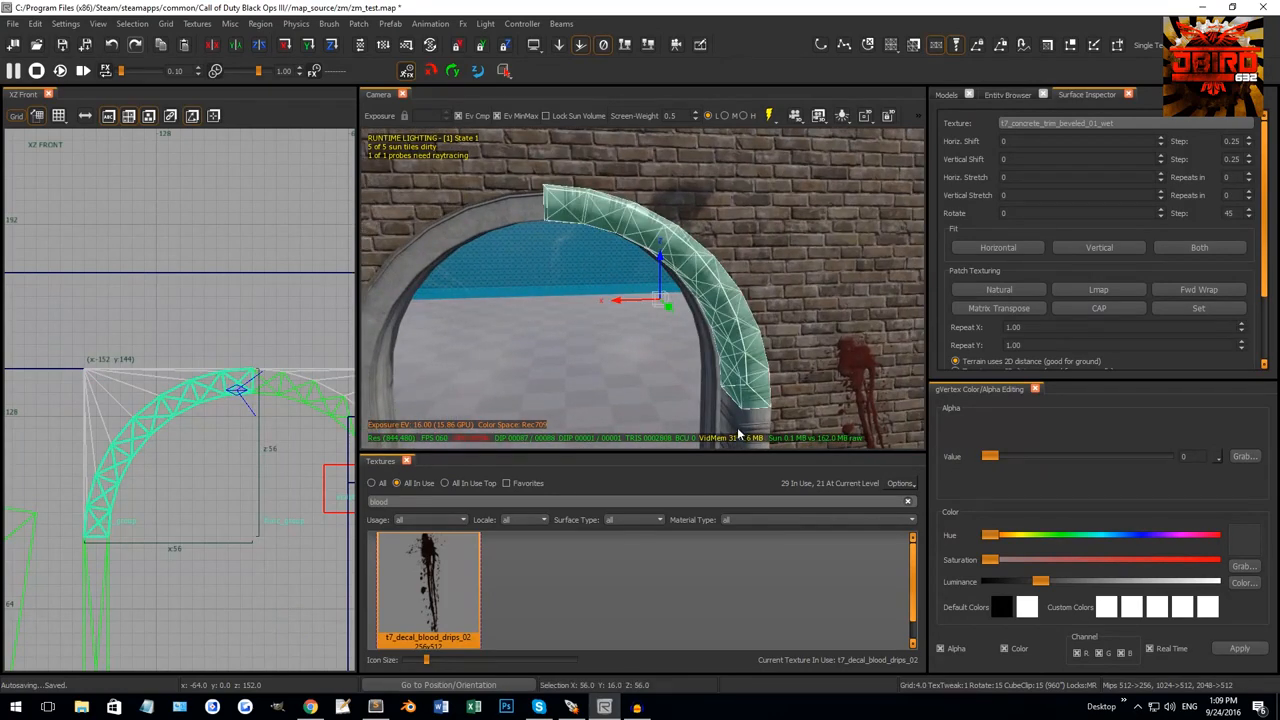
Select the arch half with its column and rotate them 180° in the XY Top view.
{"action": "left_click", "coordinate": [740, 433], "text": "shift"}
{"action": "scroll", "coordinate": [212, 400], "scroll_direction": "down", "scroll_amount": 2}
{"action": "key", "text": "ctrl+Tab"}
{"action": "key", "text": "ctrl+Tab"}
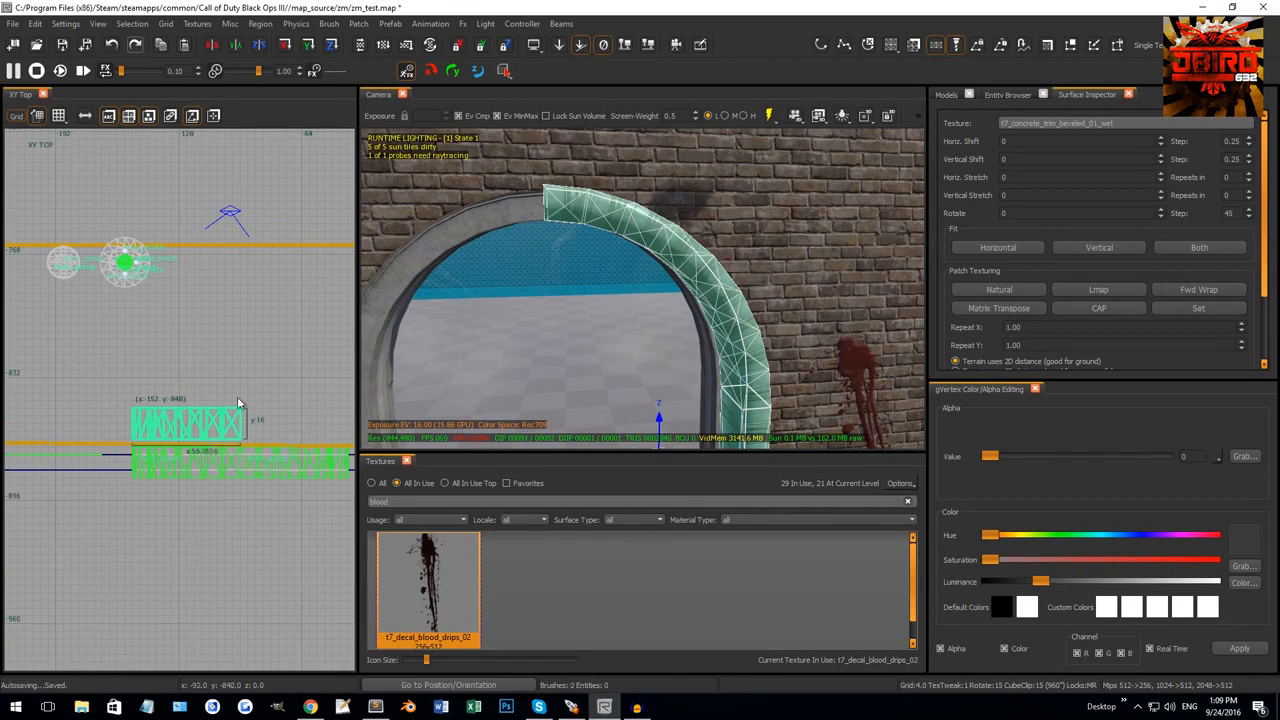
{"action": "right_click_drag", "start_coordinate": [237, 398], "coordinate": [180, 398]}
{"action": "key", "text": "r"}
{"action": "key", "text": "4"}
{"action": "mouse_move", "coordinate": [191, 400]}
{"action": "left_mouse_down"}
{"action": "mouse_move", "coordinate": [191, 442]}
{"action": "mouse_move", "coordinate": [190, 425]}
{"action": "left_mouse_up"}
{"action": "key", "text": "r"}
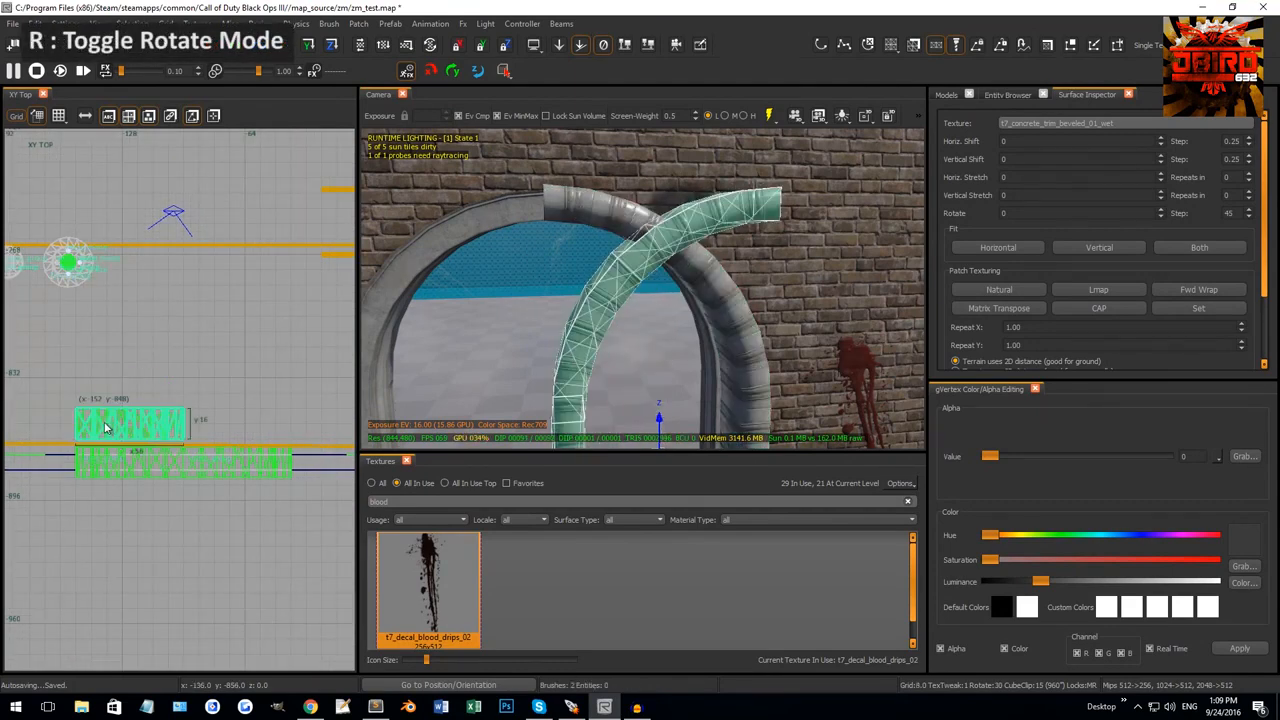
Move the flipped arch half across the doorway and recenter the front view on the arch top.
{"action": "left_click_drag", "start_coordinate": [105, 428], "coordinate": [206, 420]}
{"action": "key", "text": "ctrl+Tab"}
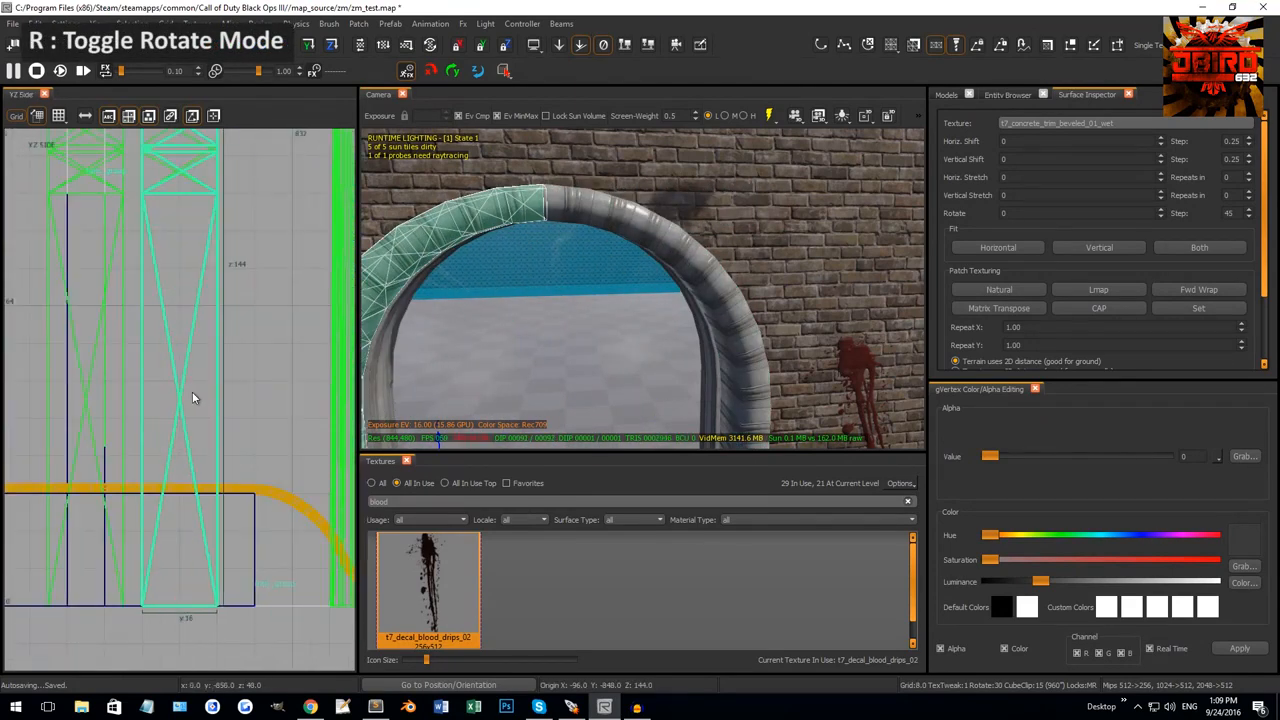
{"action": "scroll", "coordinate": [192, 391], "scroll_direction": "down", "scroll_amount": 4}
{"action": "key", "text": "ctrl+Tab"}
{"action": "key", "text": "ctrl+Tab"}
{"action": "right_click_drag", "start_coordinate": [134, 346], "coordinate": [213, 400]}
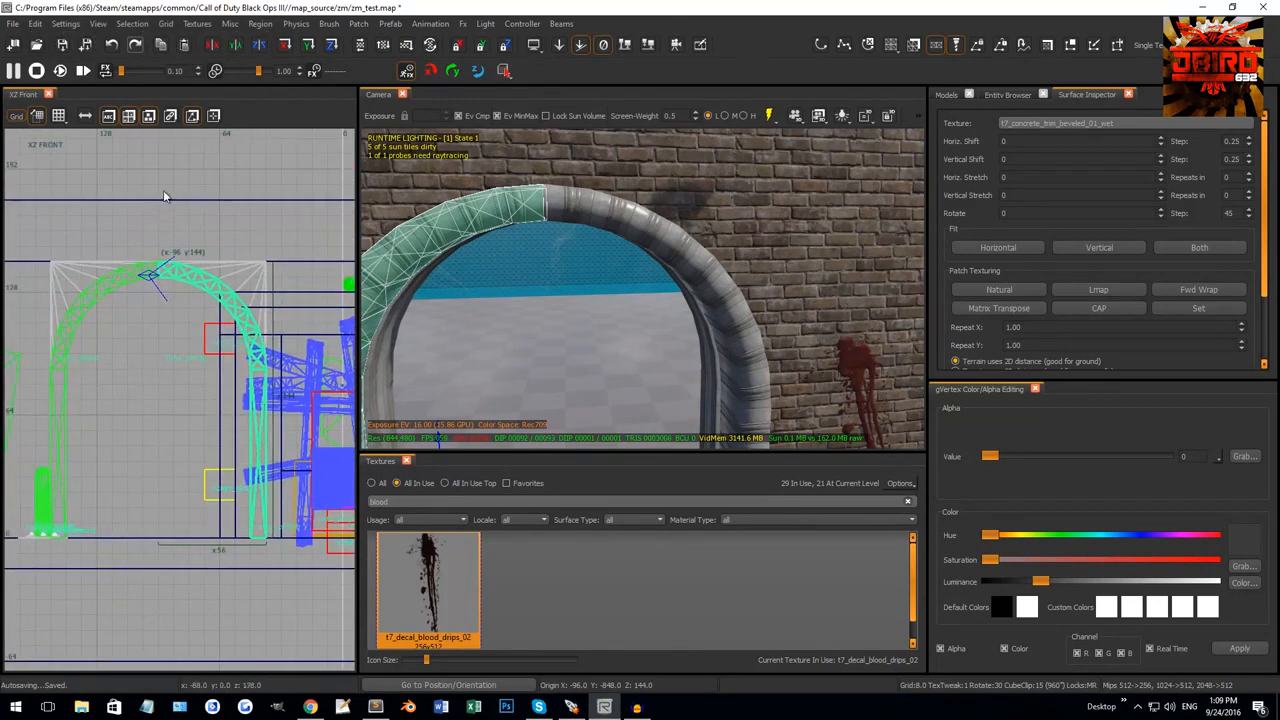
{"action": "scroll", "coordinate": [162, 228], "scroll_direction": "up", "scroll_amount": 14}
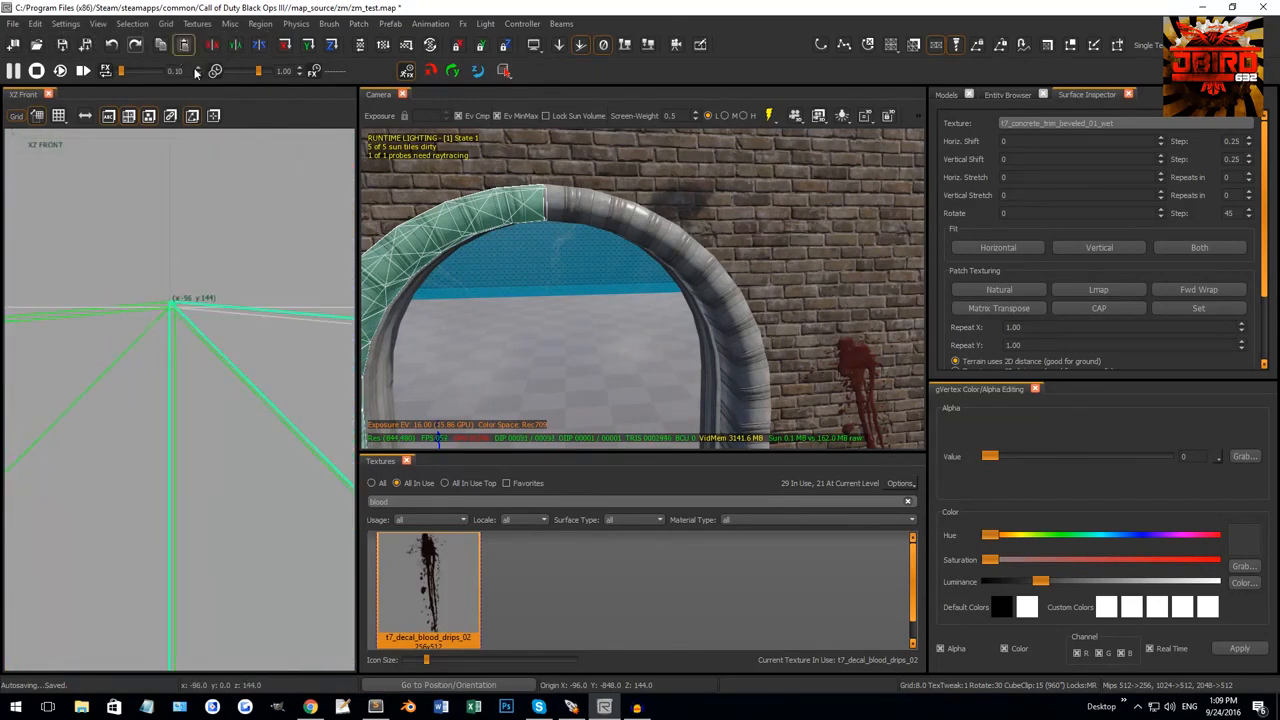
Set the grid to its finest size and select the right arch half's crown vertices.
{"action": "left_click", "coordinate": [169, 26]}
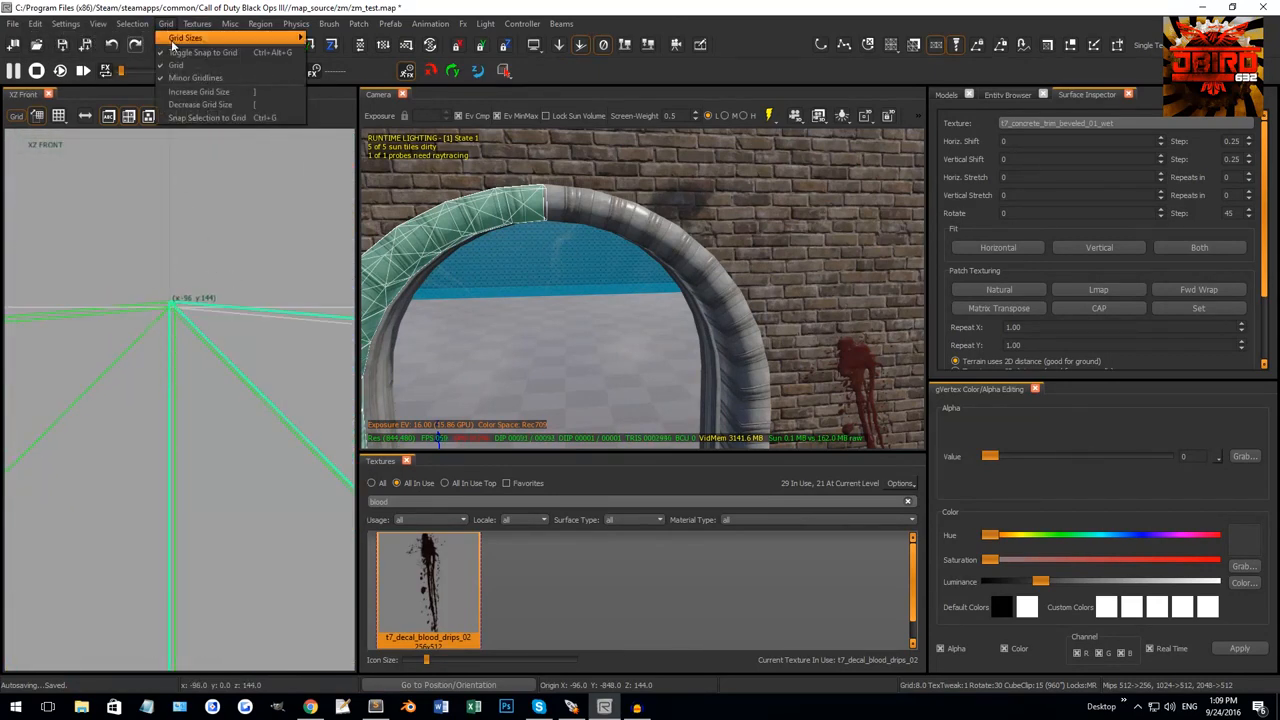
{"action": "mouse_move", "coordinate": [217, 40]}
{"action": "left_click", "coordinate": [324, 40]}
{"action": "key", "text": "Escape"}
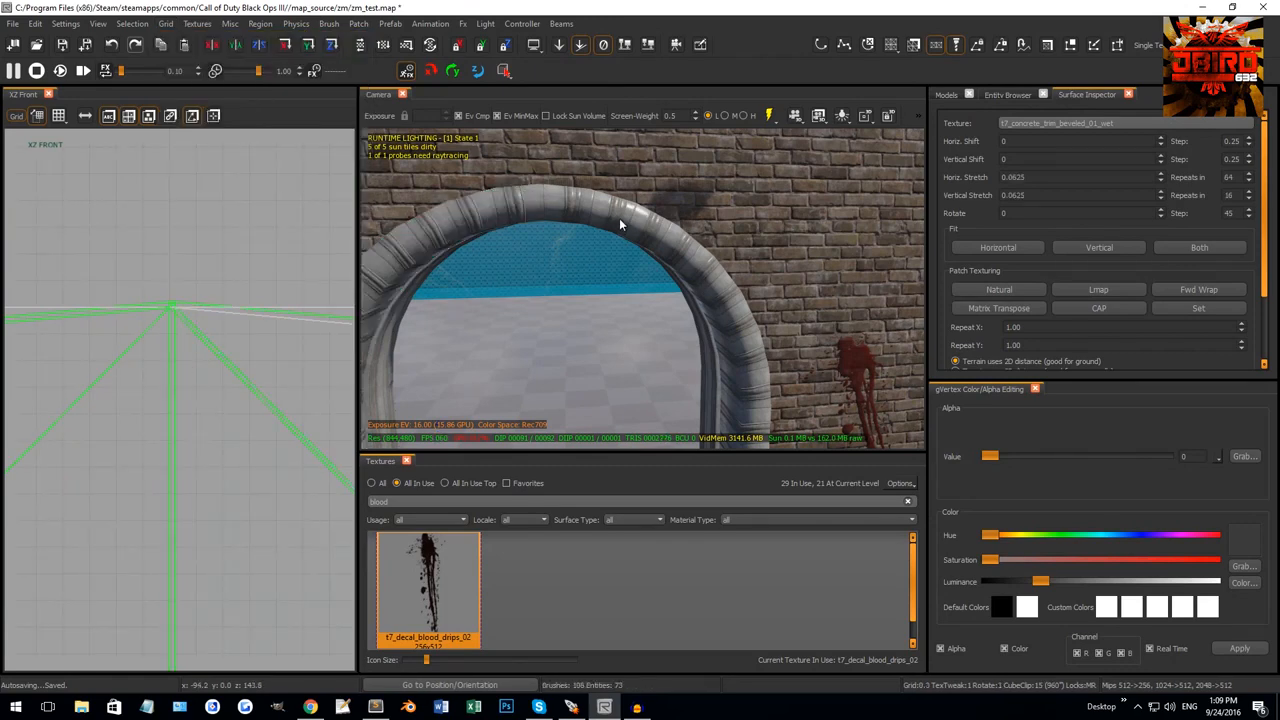
{"action": "left_click", "coordinate": [619, 218], "text": "shift"}
{"action": "right_click_drag", "start_coordinate": [619, 218], "coordinate": [670, 374]}
{"action": "left_click", "coordinate": [670, 376], "text": "shift"}
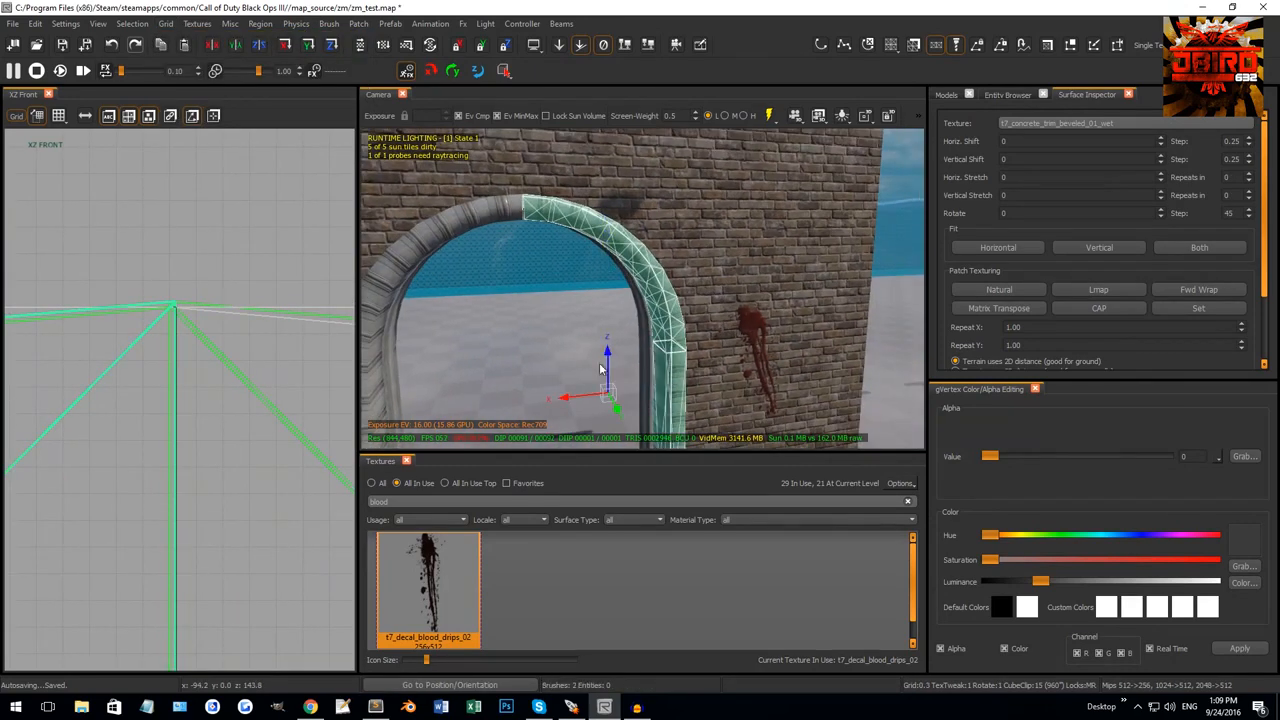
{"action": "right_click_drag", "start_coordinate": [533, 231], "coordinate": [600, 200]}
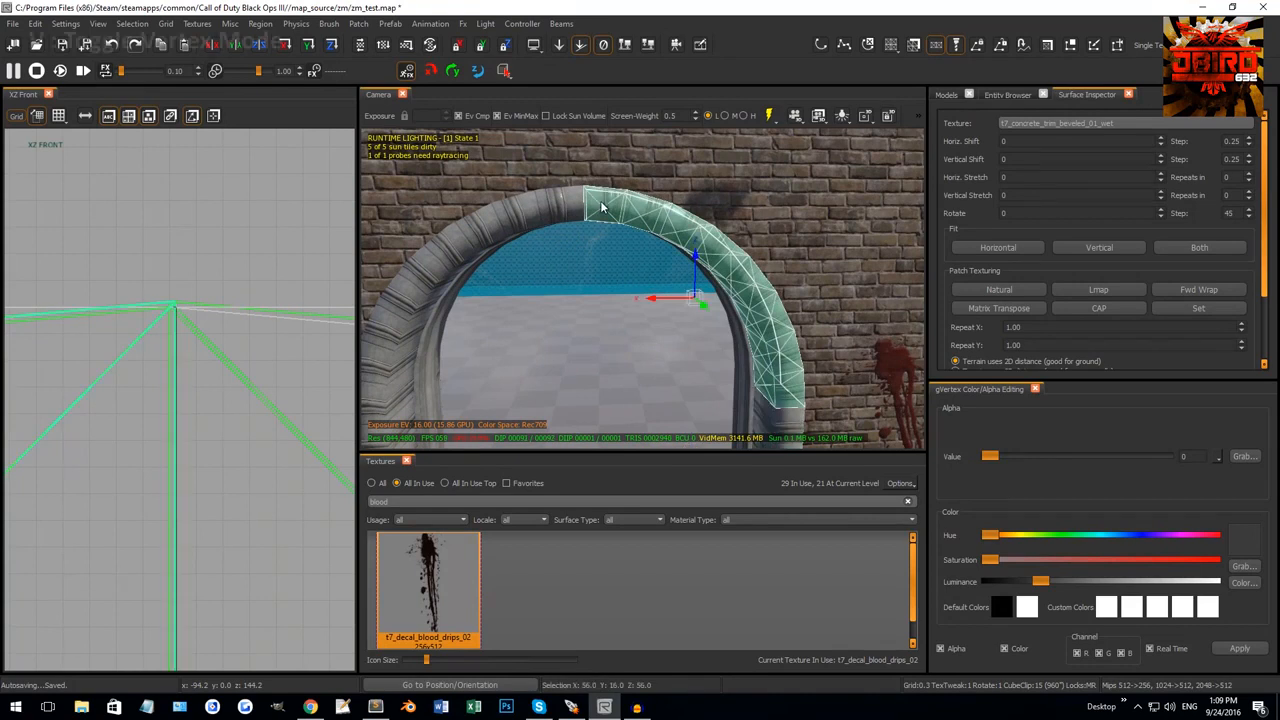
{"action": "key", "text": "v"}
{"action": "left_click_drag", "start_coordinate": [550, 163], "coordinate": [615, 253]}
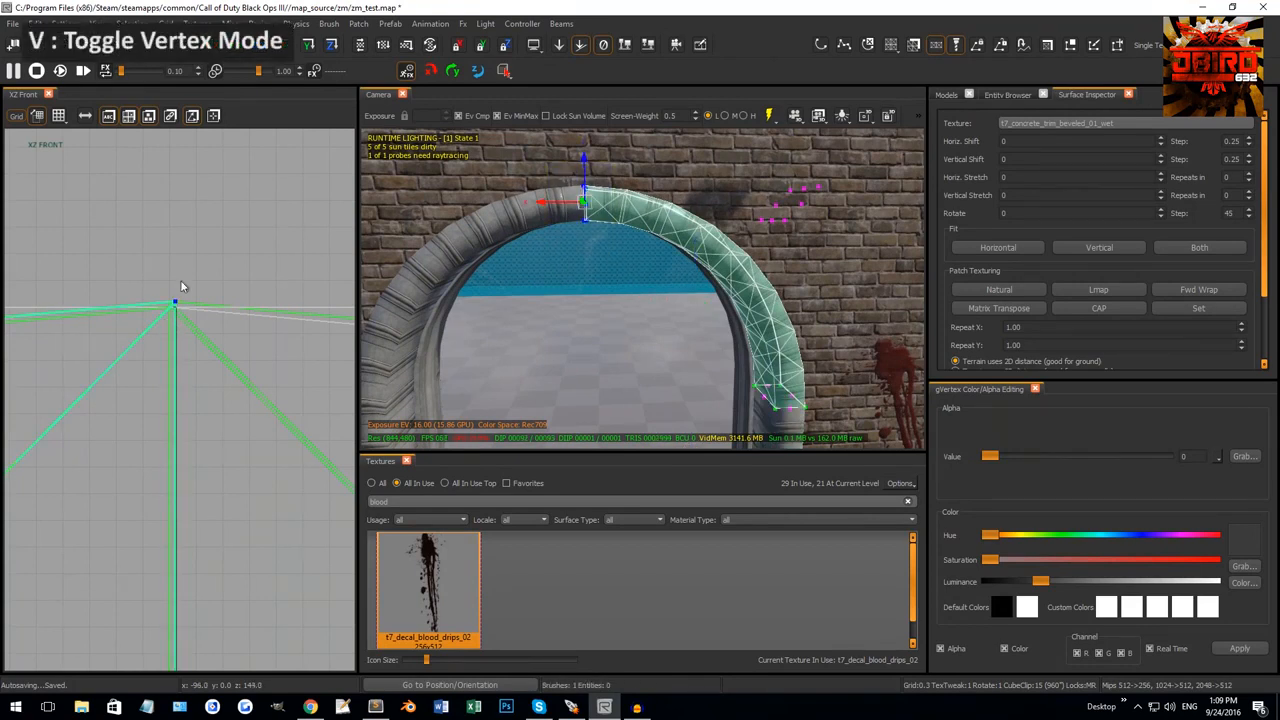
Pick a grid size and snap the right half's top vertices to the grid with Ctrl+G.
{"action": "left_click", "coordinate": [165, 24]}
{"action": "mouse_move", "coordinate": [240, 37]}
{"action": "left_click", "coordinate": [332, 42]}
{"action": "right_click_drag", "start_coordinate": [252, 396], "coordinate": [260, 327]}
{"action": "scroll", "coordinate": [257, 328], "scroll_direction": "down", "scroll_amount": 3}
{"action": "right_click_drag", "start_coordinate": [235, 528], "coordinate": [224, 408]}
{"action": "right_click_drag", "start_coordinate": [206, 468], "coordinate": [204, 483]}
{"action": "left_click_drag", "start_coordinate": [560, 178], "coordinate": [606, 264]}
{"action": "key", "text": "ctrl+g"}
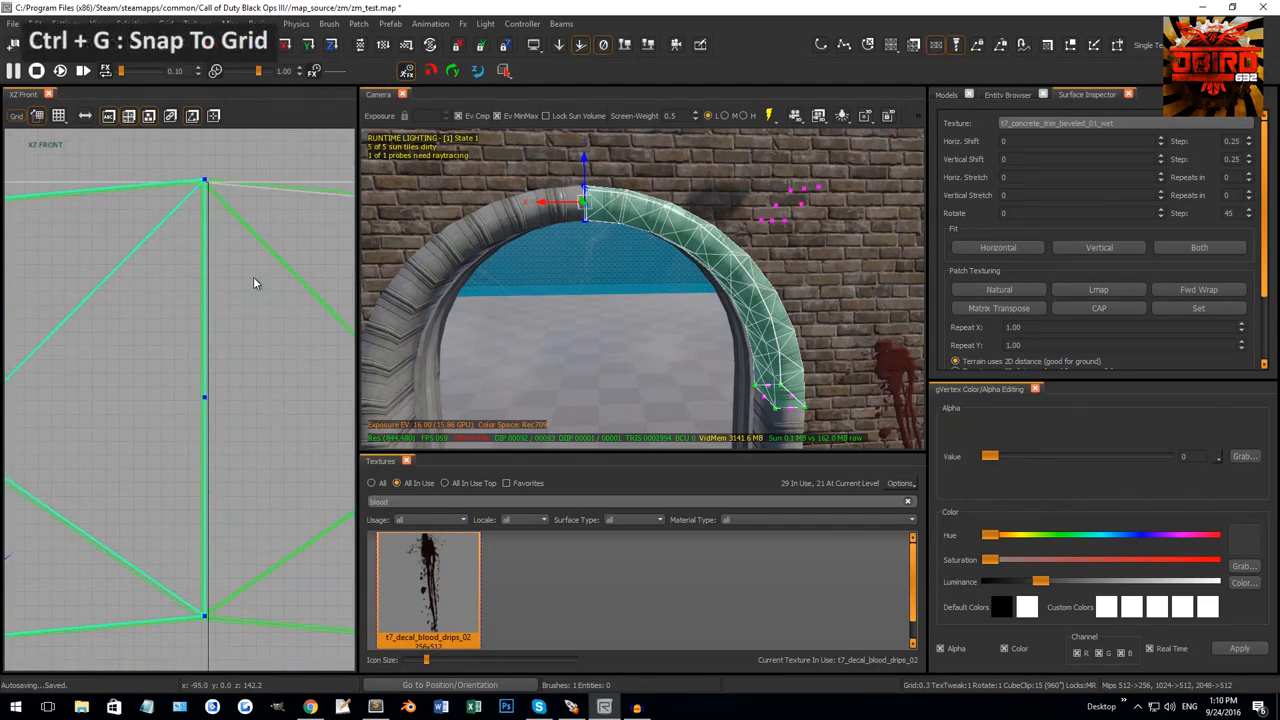
{"action": "key", "text": "ctrl+g"}
{"action": "right_click_drag", "start_coordinate": [213, 216], "coordinate": [208, 243]}
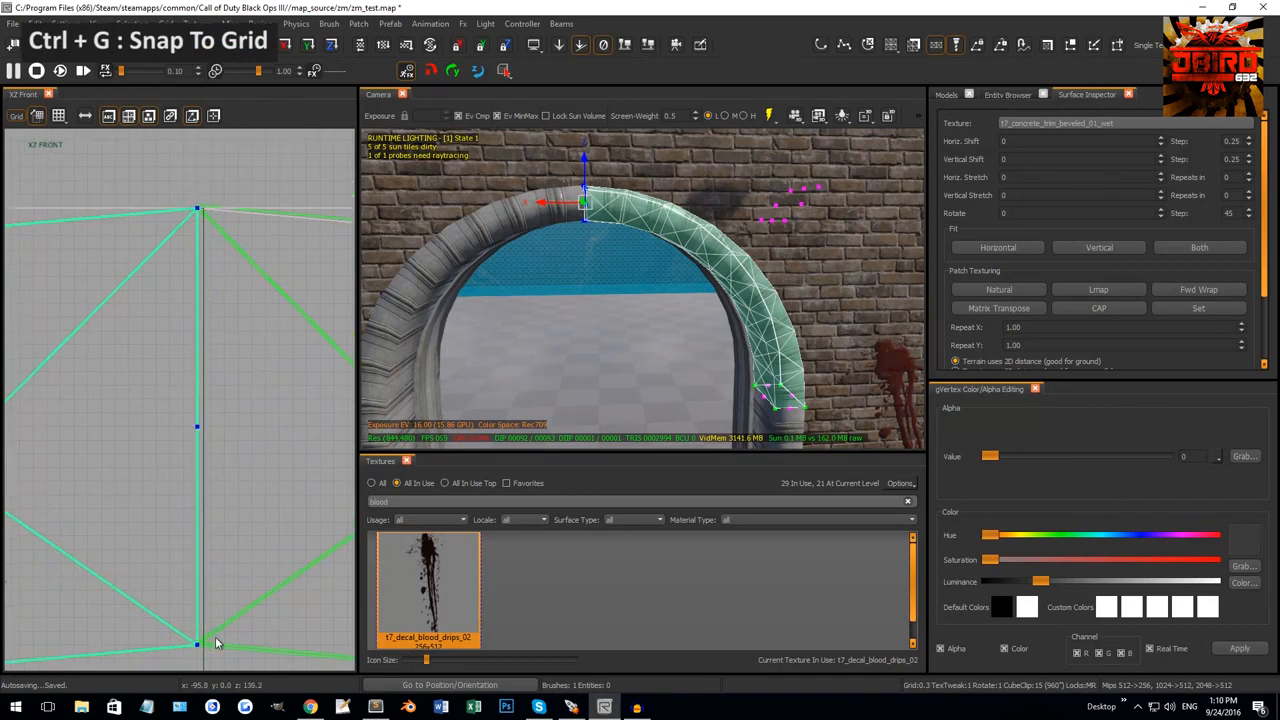
Snap the left arch half's top vertices to the grid, then select both arch halves.
{"action": "key", "text": "Escape"}
{"action": "left_click", "coordinate": [568, 208], "text": "shift"}
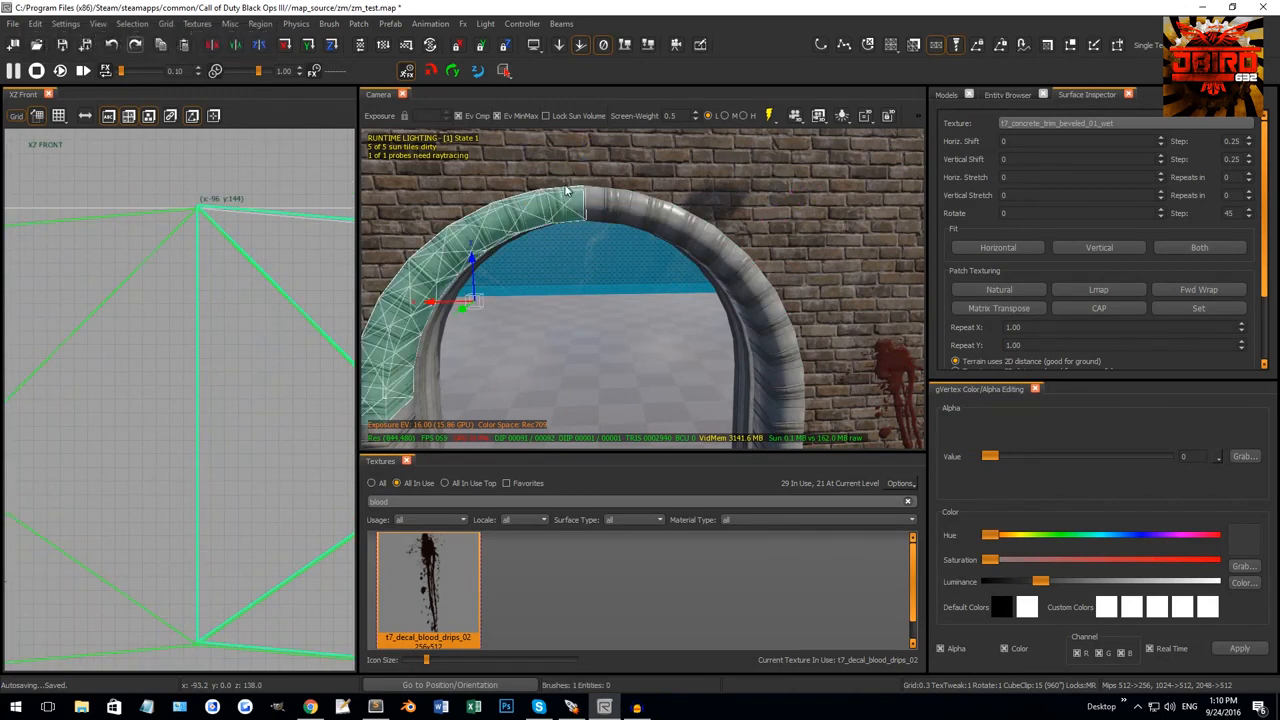
{"action": "left_click_drag", "start_coordinate": [566, 166], "coordinate": [644, 267]}
{"action": "right_click_drag", "start_coordinate": [155, 268], "coordinate": [147, 238]}
{"action": "key", "text": "ctrl+g"}
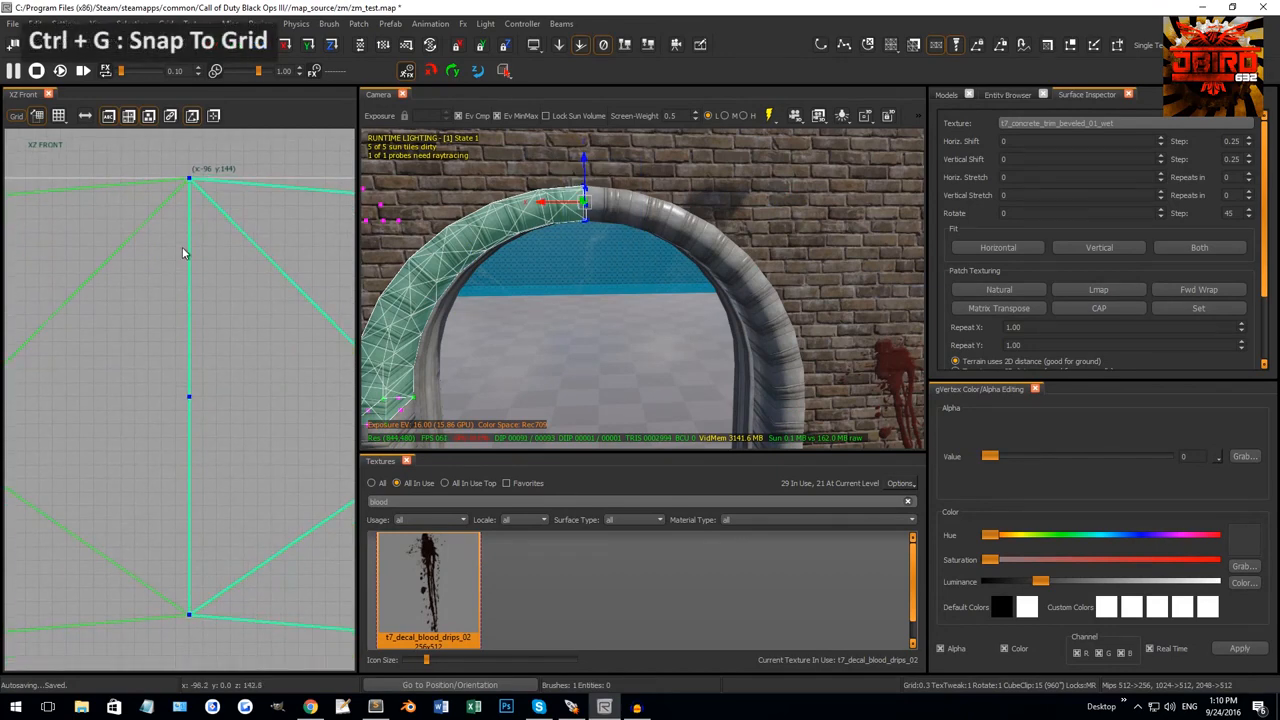
{"action": "key", "text": "Escape"}
{"action": "scroll", "coordinate": [615, 240], "scroll_direction": "up", "scroll_amount": 2}
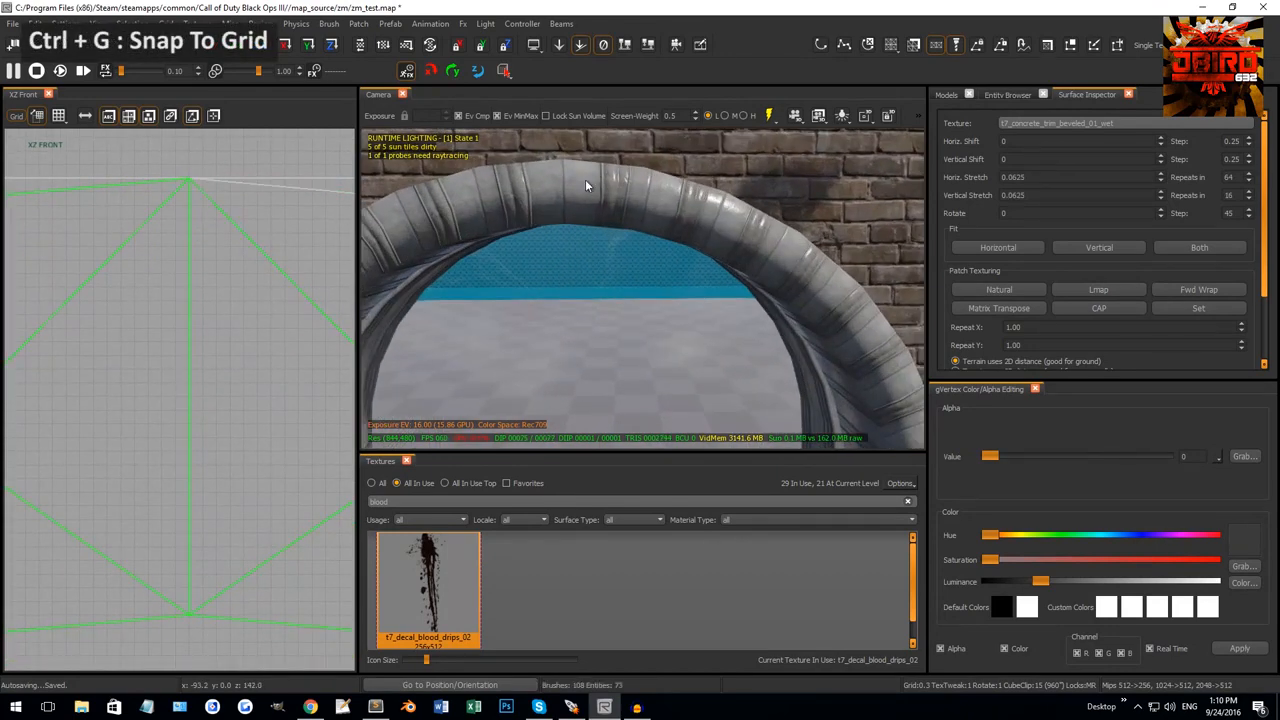
{"action": "left_click", "coordinate": [585, 181], "text": "shift"}
{"action": "left_click", "coordinate": [548, 184], "text": "shift"}
{"action": "scroll", "coordinate": [212, 320], "scroll_direction": "down", "scroll_amount": 9}
Fit the texture on the column and both arch halves to Natural and set its rotation to 90.
{"action": "key", "text": "ctrl+Tab"}
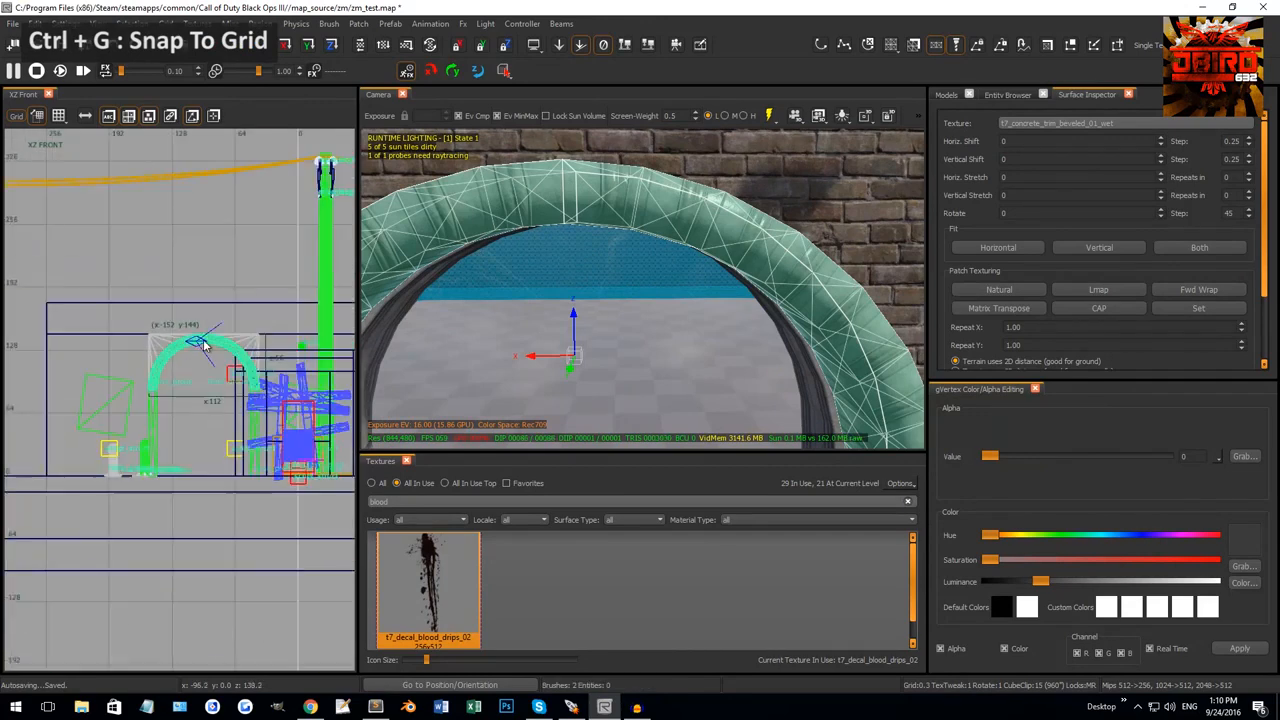
{"action": "key", "text": "Escape"}
{"action": "right_click_drag", "start_coordinate": [609, 241], "coordinate": [612, 245]}
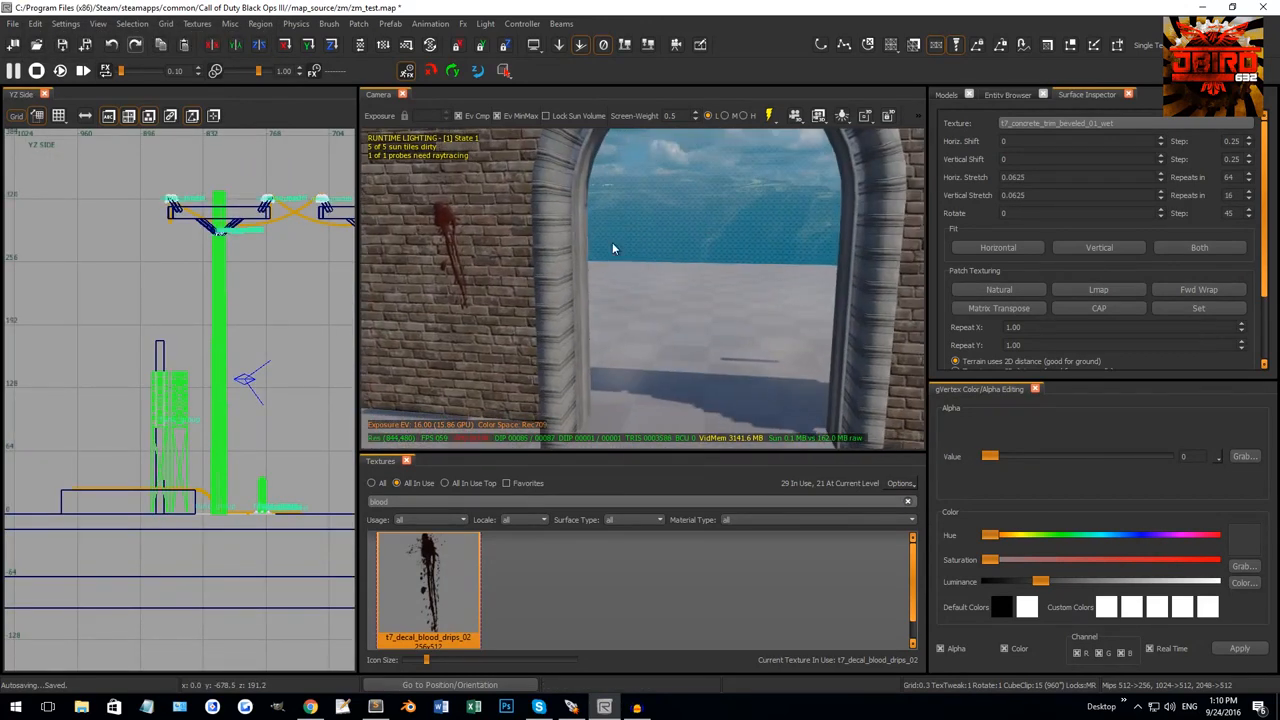
{"action": "left_click", "coordinate": [551, 295], "text": "shift"}
{"action": "left_click", "coordinate": [564, 167], "text": "shift"}
{"action": "right_click_drag", "start_coordinate": [564, 167], "coordinate": [566, 170]}
{"action": "left_click", "coordinate": [794, 242], "text": "shift"}
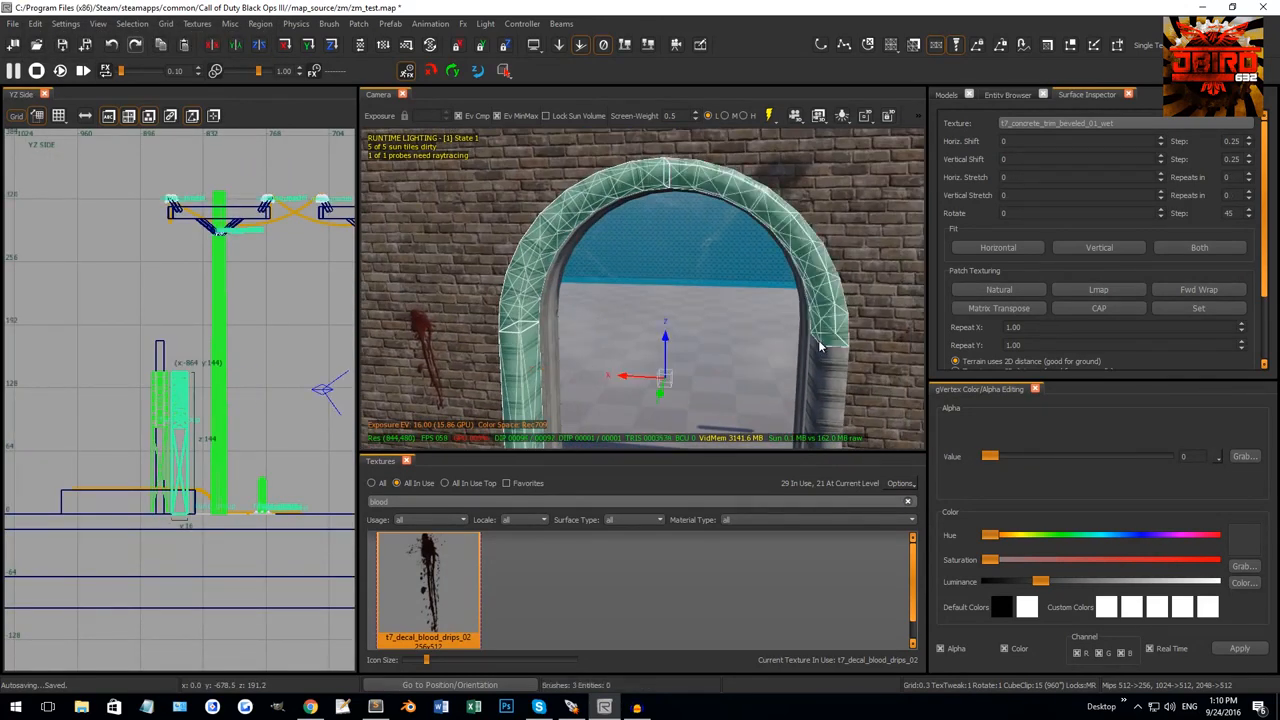
{"action": "left_click", "coordinate": [1012, 289]}
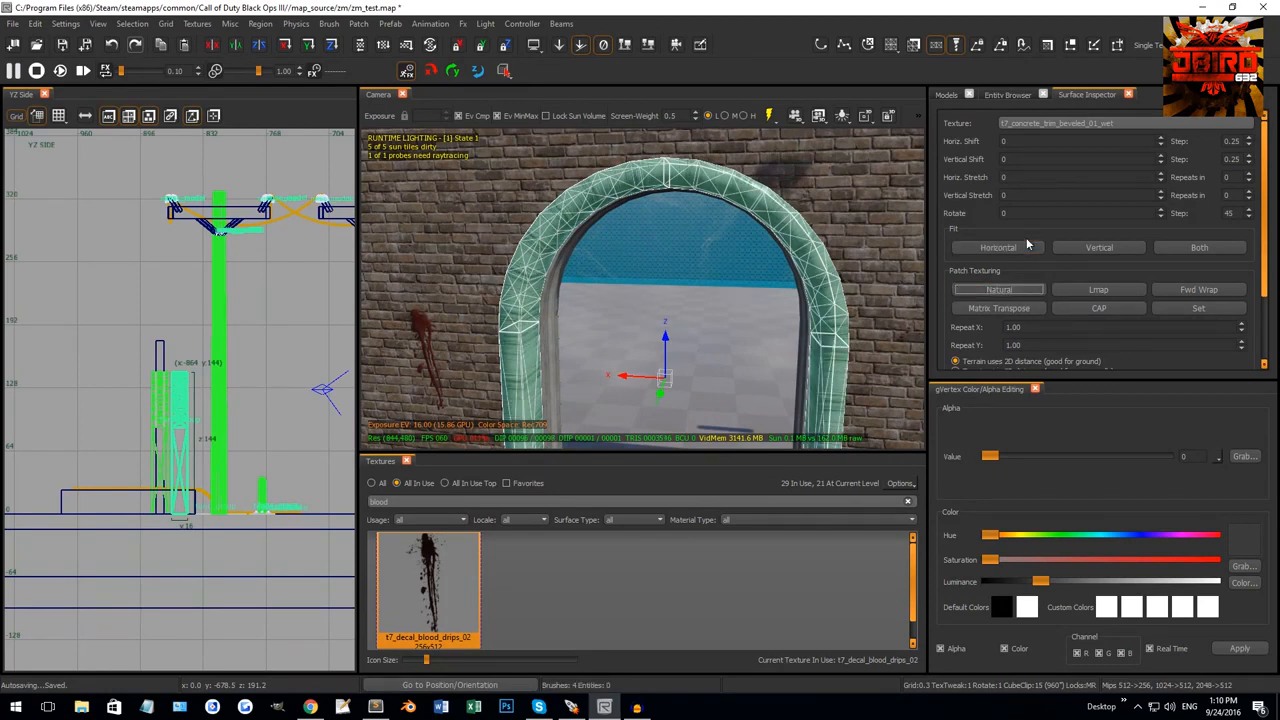
{"action": "left_click_drag", "start_coordinate": [1029, 212], "coordinate": [904, 206]}
{"action": "type", "text": "90"}
{"action": "key", "text": "Return"}
{"action": "key", "text": "Escape"}
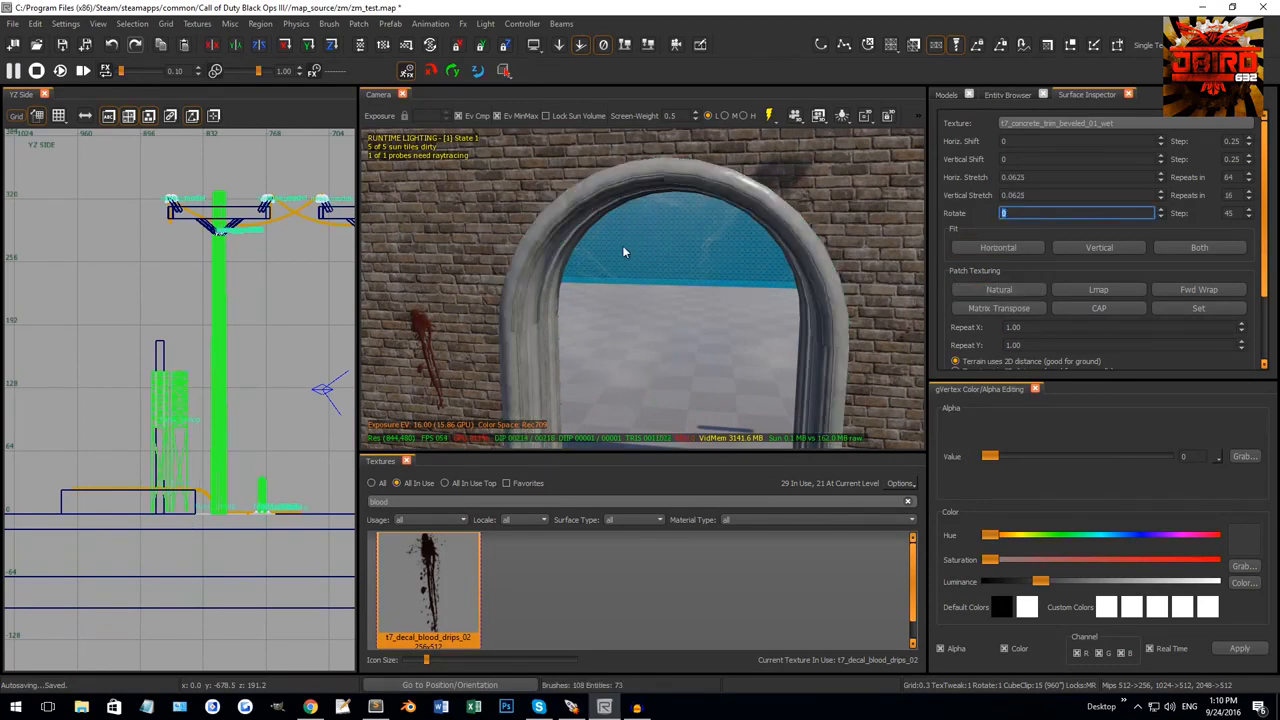
Inspect the arch trim, then select the pillar brush and both arch halves.
{"action": "mouse_move", "coordinate": [622, 245]}
{"action": "right_mouse_down"}
{"action": "mouse_move", "coordinate": [605, 170]}
{"action": "mouse_move", "coordinate": [648, 200]}
{"action": "mouse_move", "coordinate": [631, 245]}
{"action": "mouse_move", "coordinate": [510, 276]}
{"action": "mouse_move", "coordinate": [520, 262]}
{"action": "mouse_move", "coordinate": [450, 300]}
{"action": "right_mouse_up"}
{"action": "left_click", "coordinate": [513, 278], "text": "shift"}
{"action": "mouse_move", "coordinate": [560, 350]}
{"action": "right_mouse_down"}
{"action": "mouse_move", "coordinate": [591, 361]}
{"action": "mouse_move", "coordinate": [618, 329]}
{"action": "mouse_move", "coordinate": [586, 316]}
{"action": "mouse_move", "coordinate": [622, 322]}
{"action": "mouse_move", "coordinate": [509, 248]}
{"action": "mouse_move", "coordinate": [573, 198]}
{"action": "right_mouse_up"}
{"action": "key", "text": "Escape"}
{"action": "left_click", "coordinate": [518, 321], "text": "shift"}
{"action": "left_click", "coordinate": [573, 198], "text": "shift"}
{"action": "left_click", "coordinate": [696, 177], "text": "shift"}
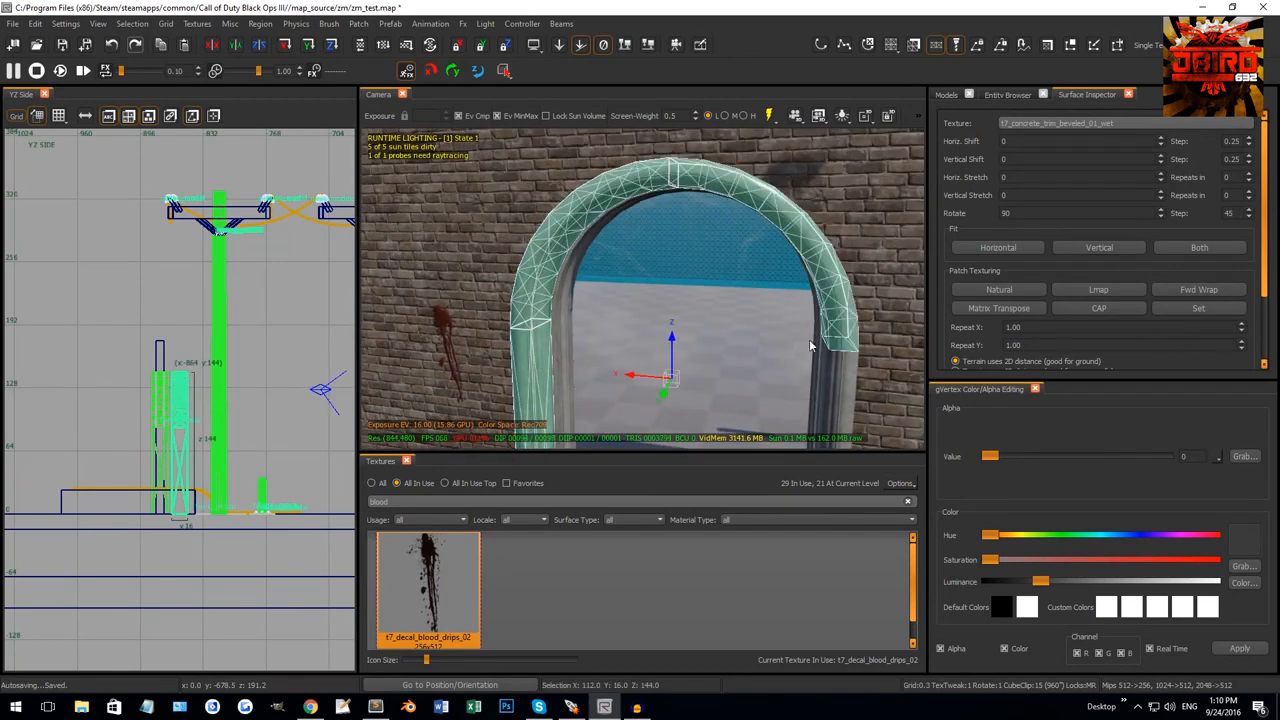
Add the right pillar and convert the selected curved patches to terrain patches.
{"action": "left_click", "coordinate": [825, 382], "text": "shift"}
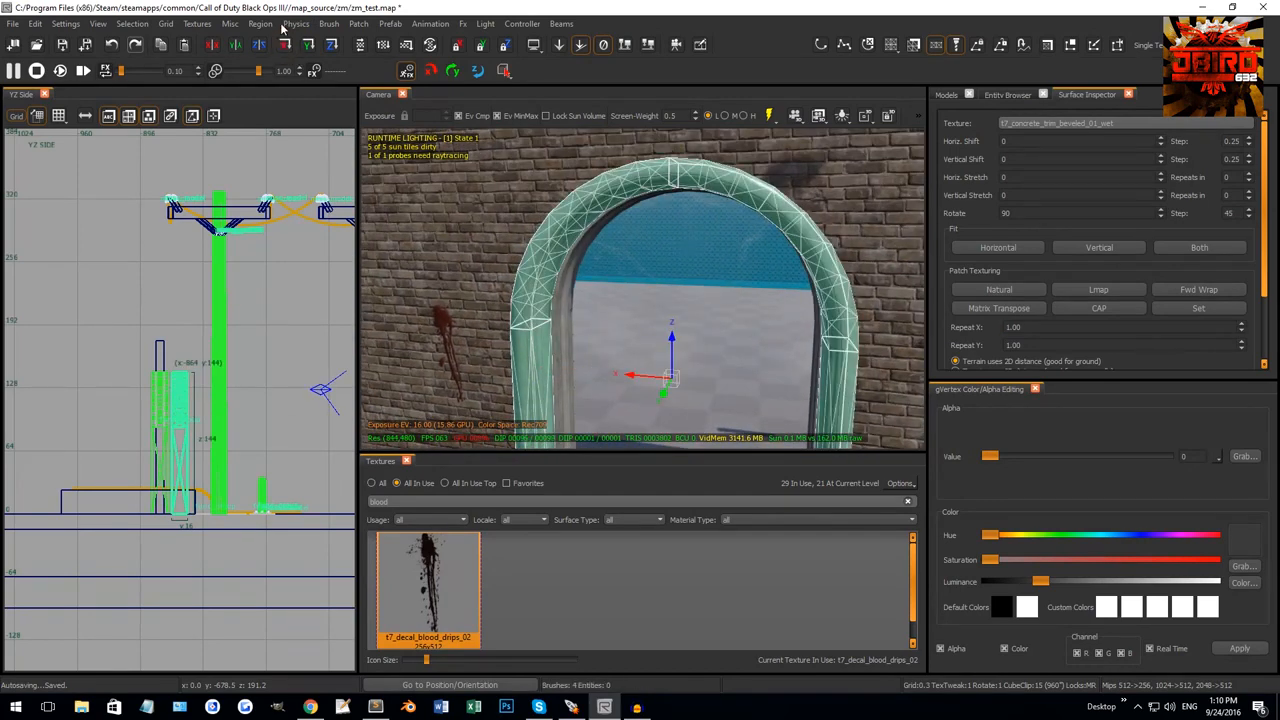
{"action": "left_click", "coordinate": [358, 23]}
{"action": "mouse_move", "coordinate": [384, 39]}
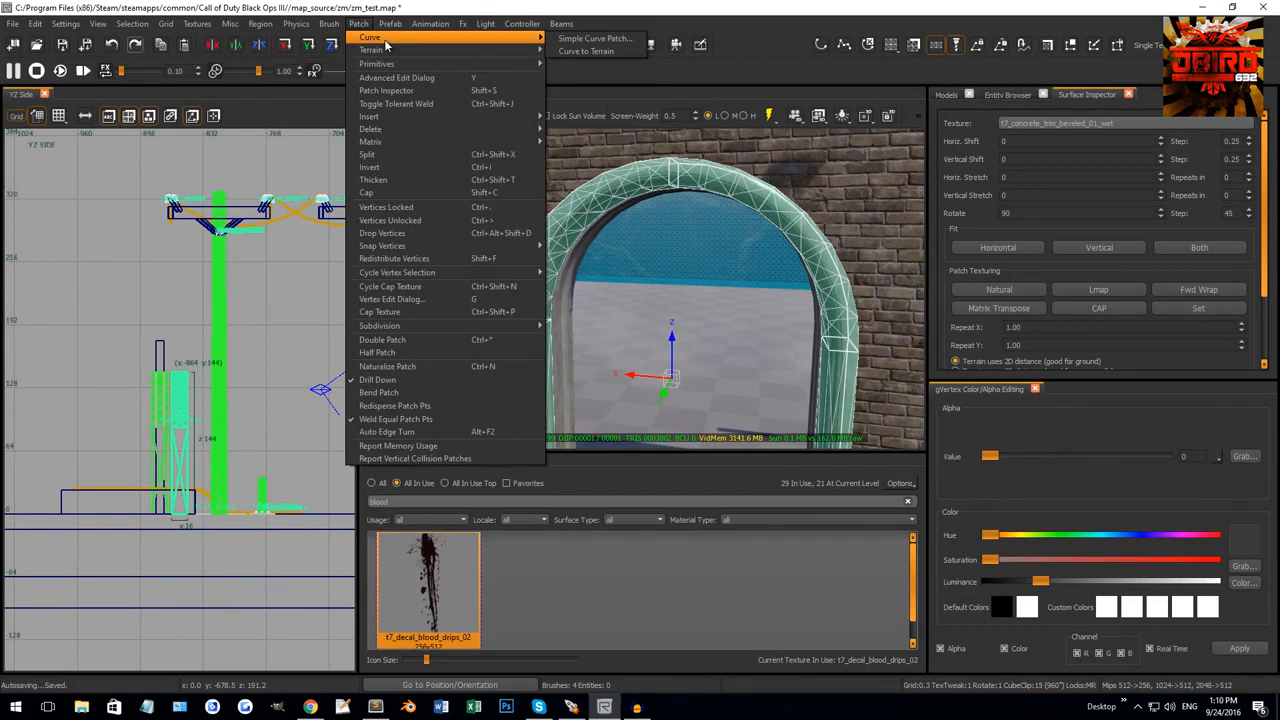
{"action": "left_click", "coordinate": [582, 52]}
Check each arch patch in turn, then select the pillar trim beneath the arch.
{"action": "key", "text": "Escape"}
{"action": "left_click", "coordinate": [566, 219]}
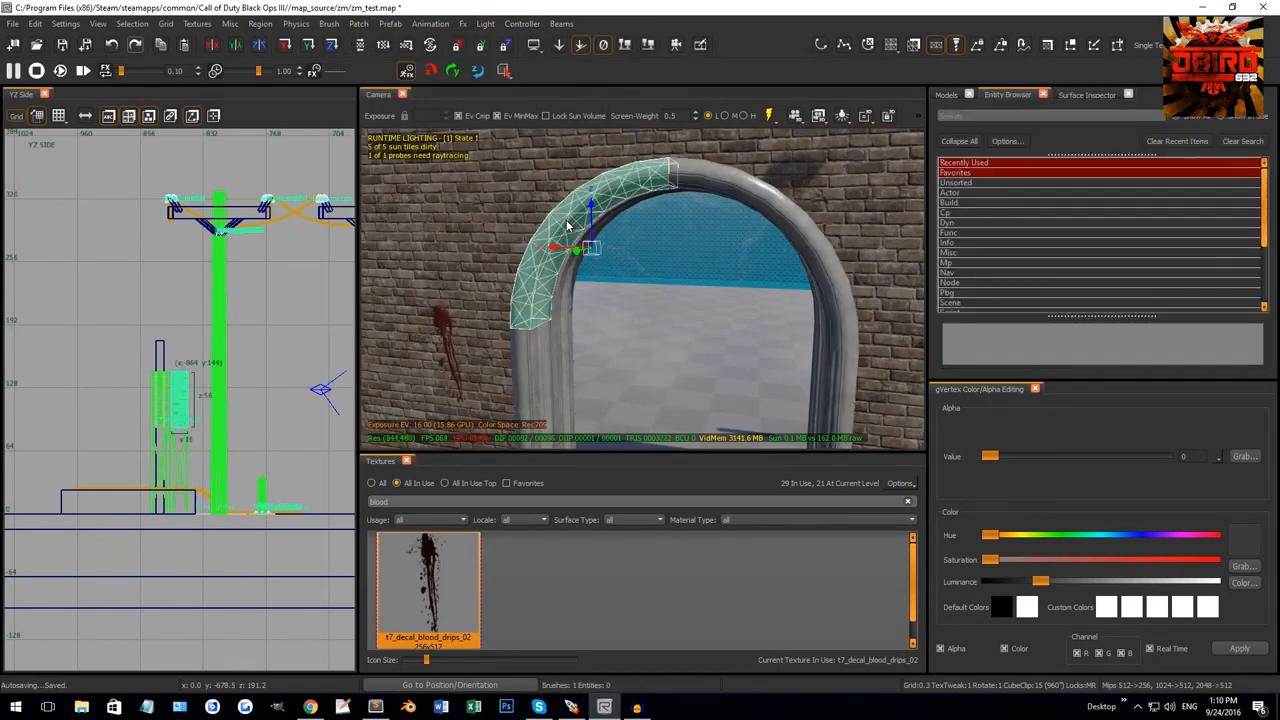
{"action": "key", "text": "Escape"}
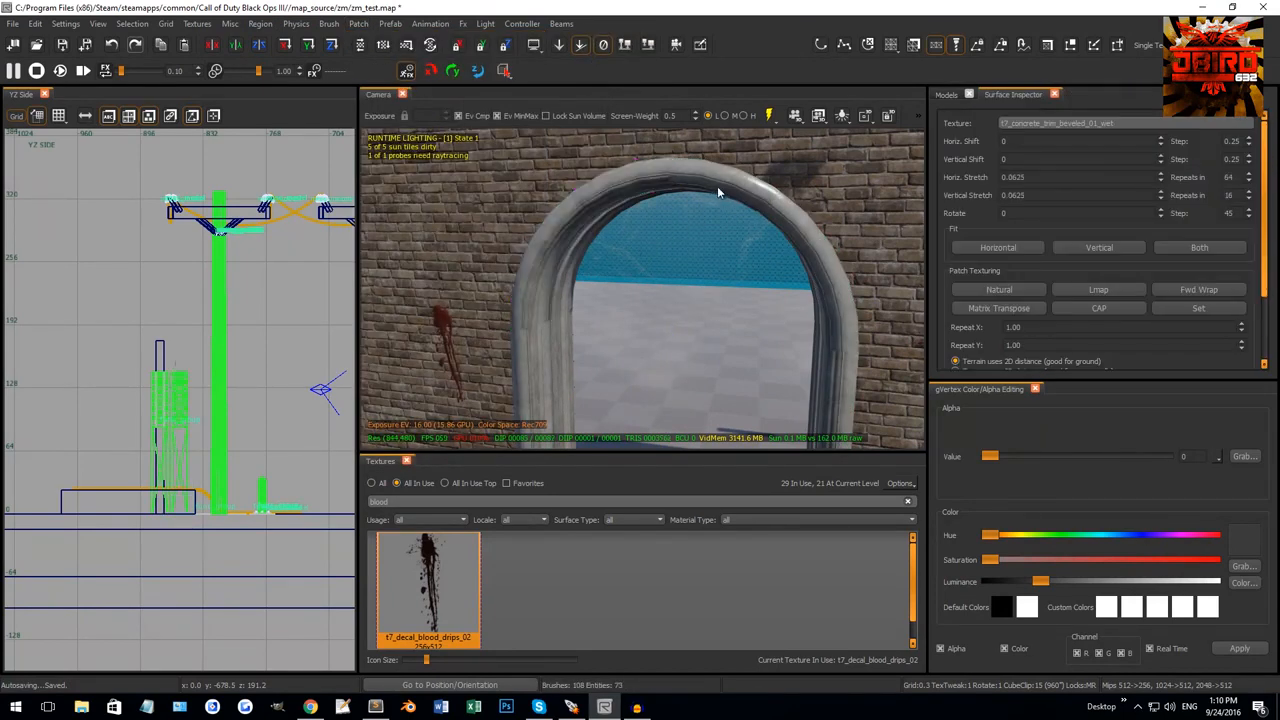
{"action": "left_click", "coordinate": [715, 183], "text": "shift"}
{"action": "right_click_drag", "start_coordinate": [715, 183], "coordinate": [700, 176]}
{"action": "right_click_drag", "start_coordinate": [700, 300], "coordinate": [704, 316]}
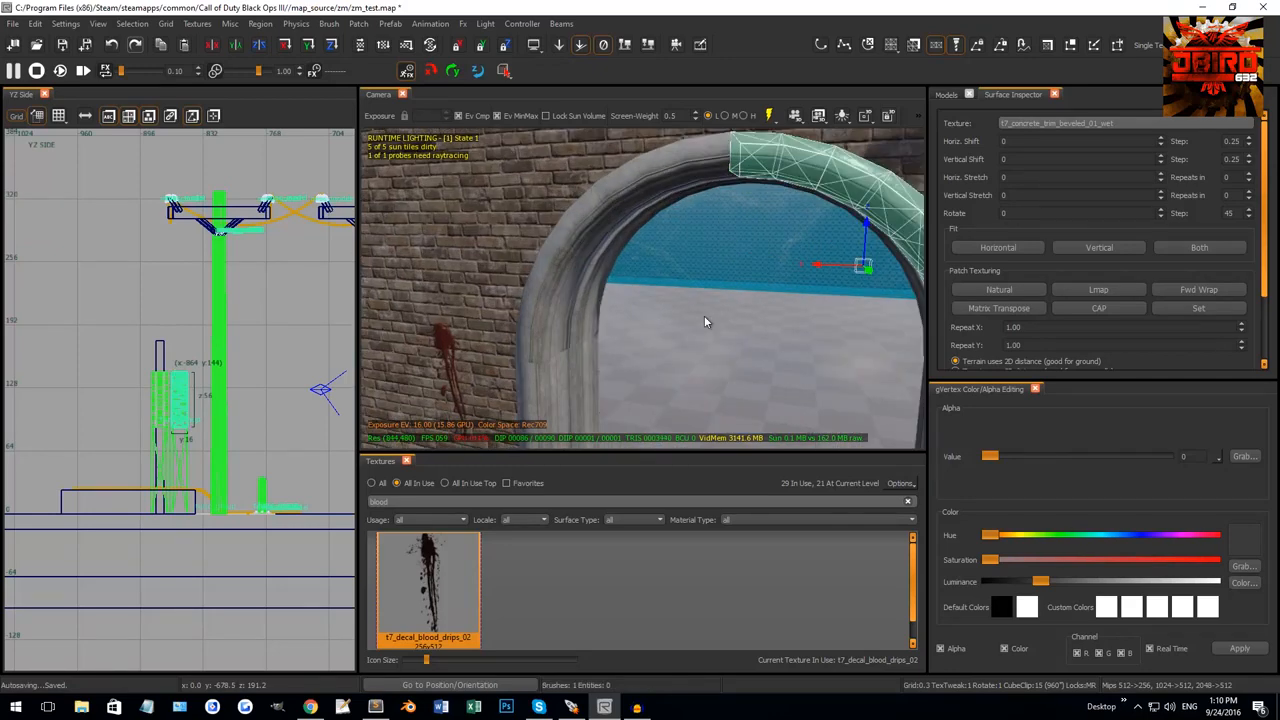
{"action": "mouse_move", "coordinate": [574, 210]}
{"action": "right_mouse_down"}
{"action": "mouse_move", "coordinate": [568, 258]}
{"action": "mouse_move", "coordinate": [582, 291]}
{"action": "mouse_move", "coordinate": [534, 298]}
{"action": "right_mouse_up"}
{"action": "key", "text": "Escape"}
{"action": "left_click", "coordinate": [570, 256], "text": "shift"}
{"action": "key", "text": "Escape"}
{"action": "left_click", "coordinate": [546, 299], "text": "shift"}
Split the pillar patch into two pieces at its top vertex loop with Ctrl+Shift+X.
{"action": "left_click", "coordinate": [634, 289], "text": "shift"}
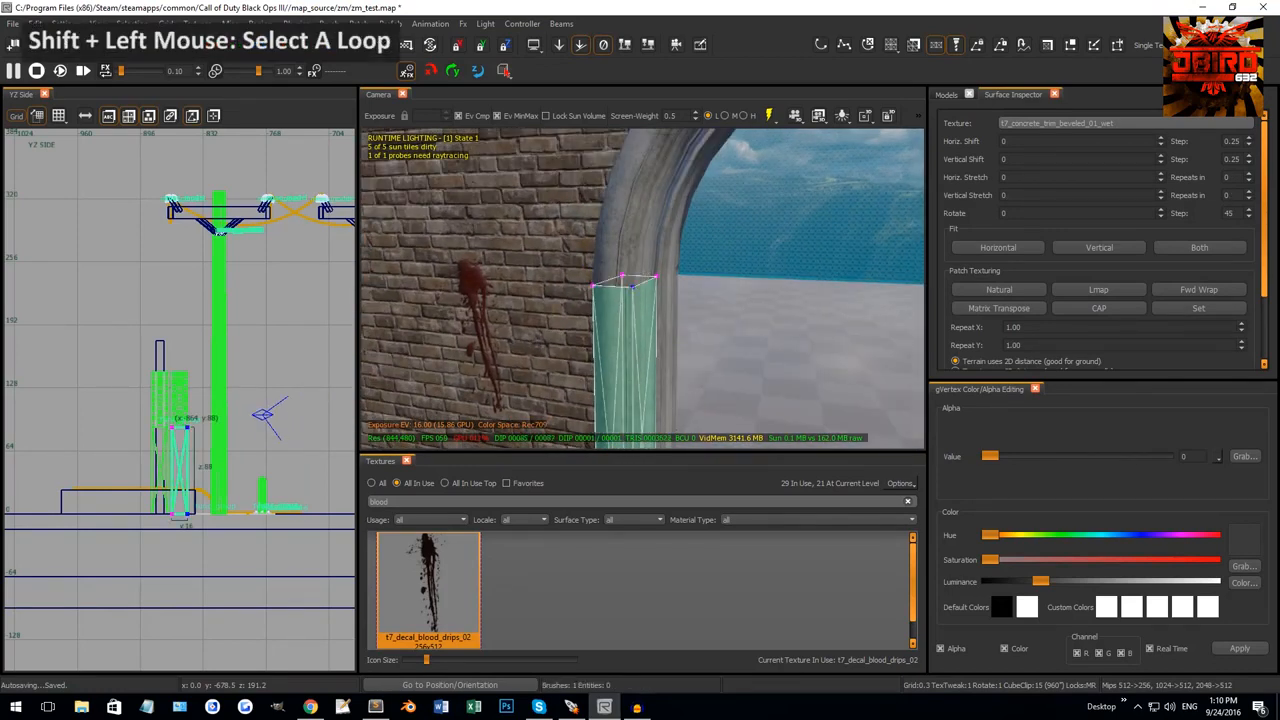
{"action": "right_click_drag", "start_coordinate": [634, 287], "coordinate": [638, 229]}
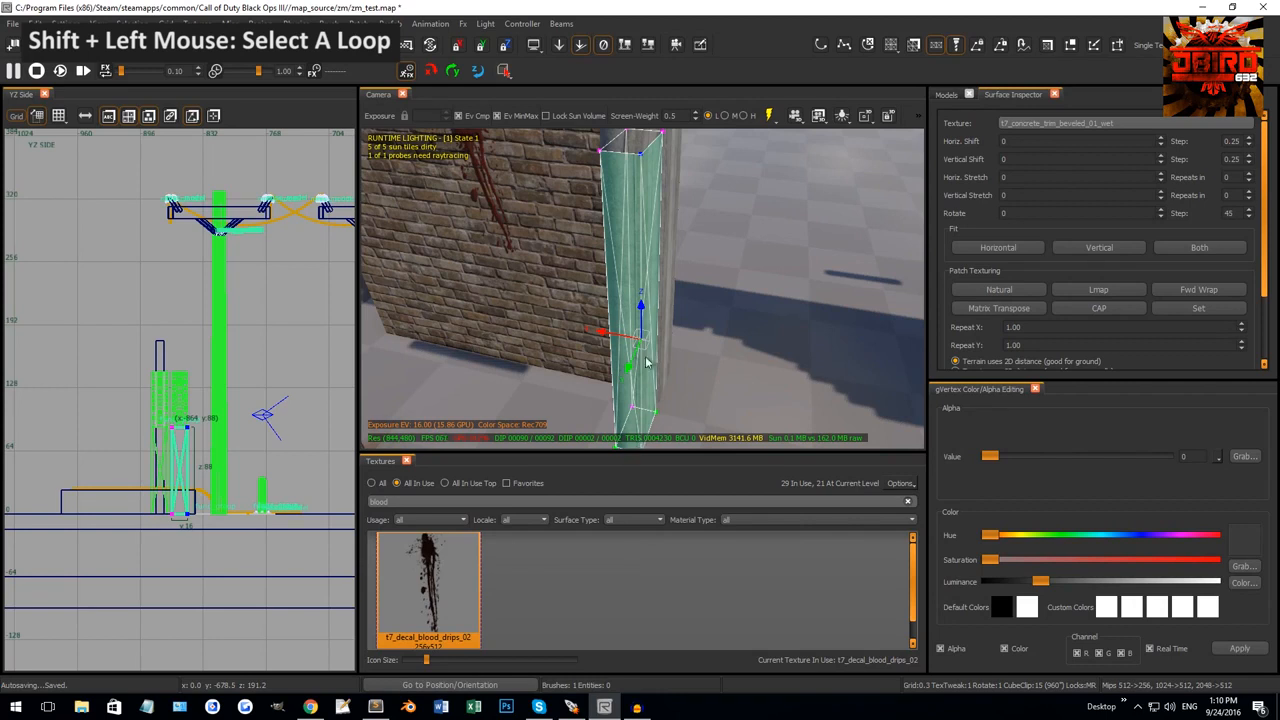
{"action": "right_click_drag", "start_coordinate": [640, 270], "coordinate": [638, 275]}
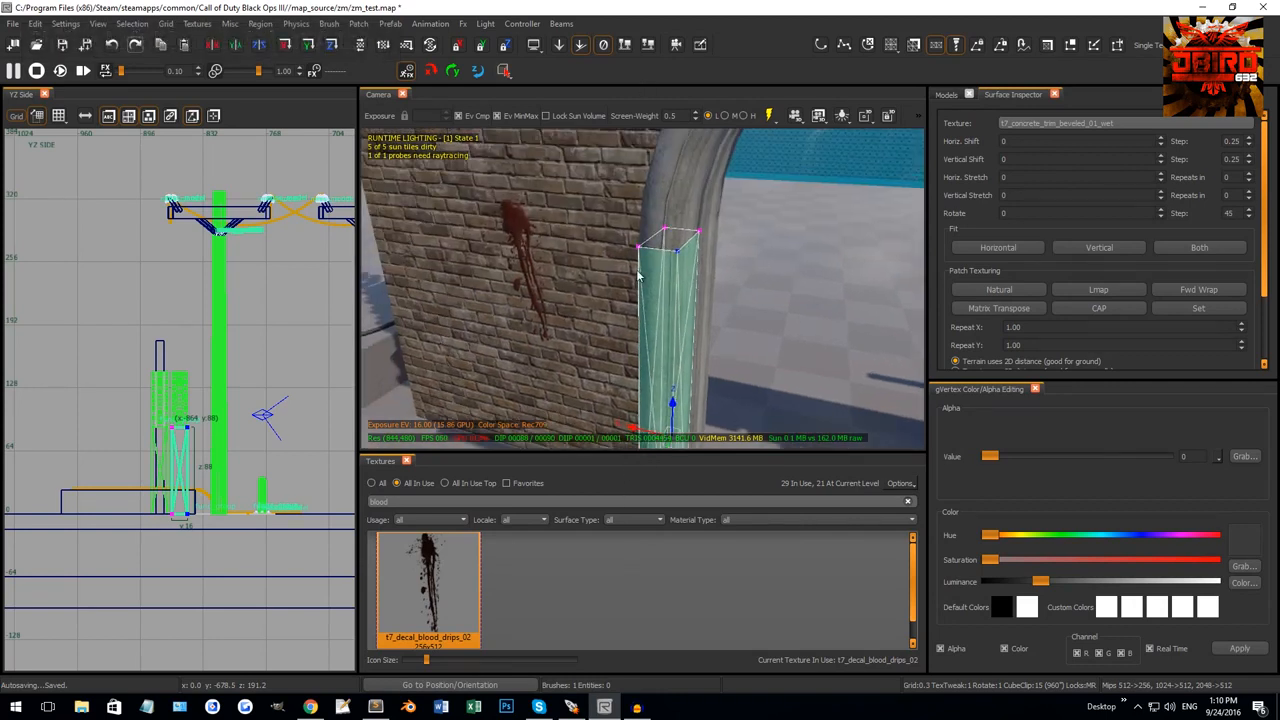
{"action": "key", "text": "ctrl+shift+x"}
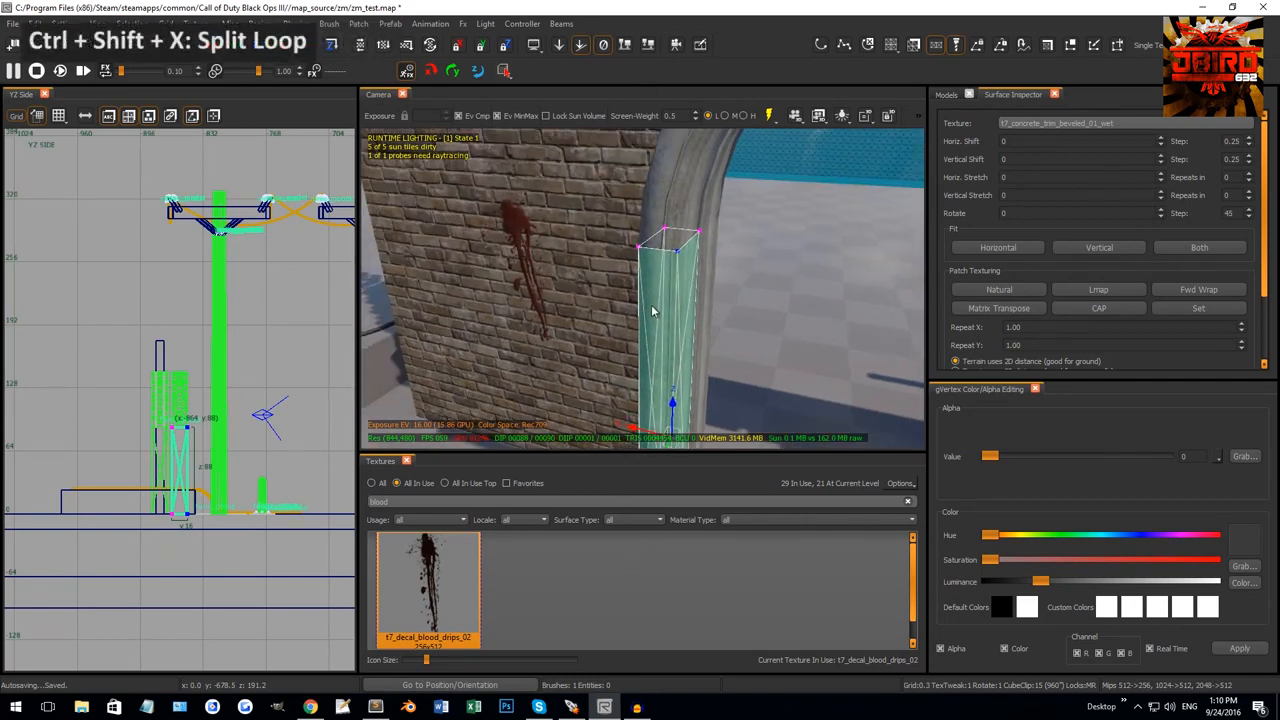
{"action": "key", "text": "ctrl+shift+x"}
Select the pillar's top corner vertices, then check the thin side piece and neighbouring trim piece.
{"action": "left_click", "coordinate": [640, 252]}
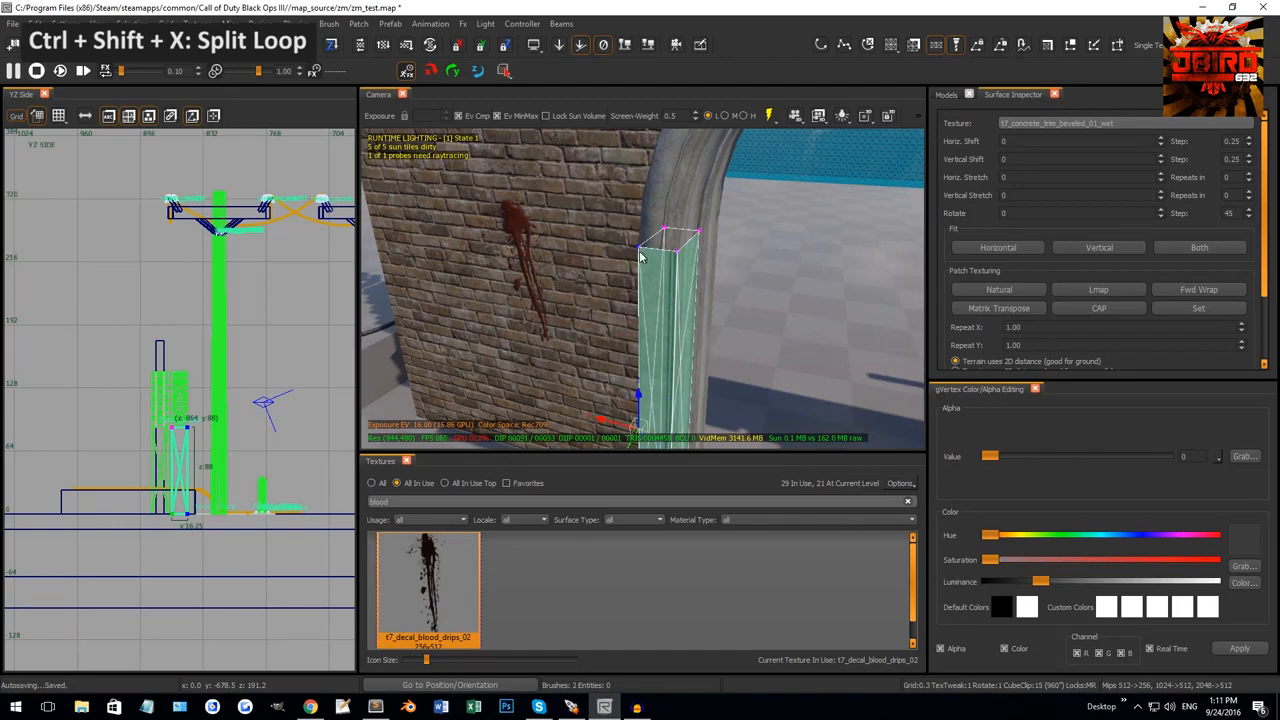
{"action": "left_click", "coordinate": [665, 235]}
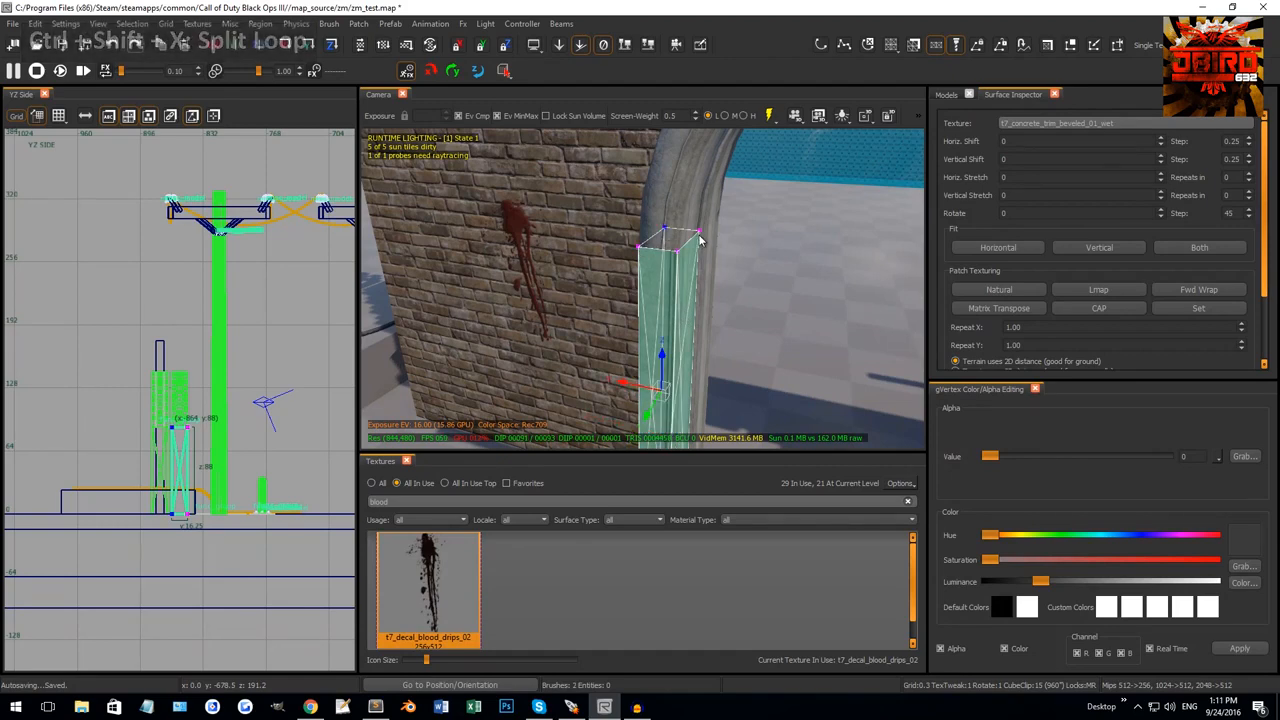
{"action": "left_click", "coordinate": [700, 238]}
{"action": "scroll", "coordinate": [698, 243], "scroll_direction": "down", "scroll_amount": 1}
{"action": "key", "text": "Escape"}
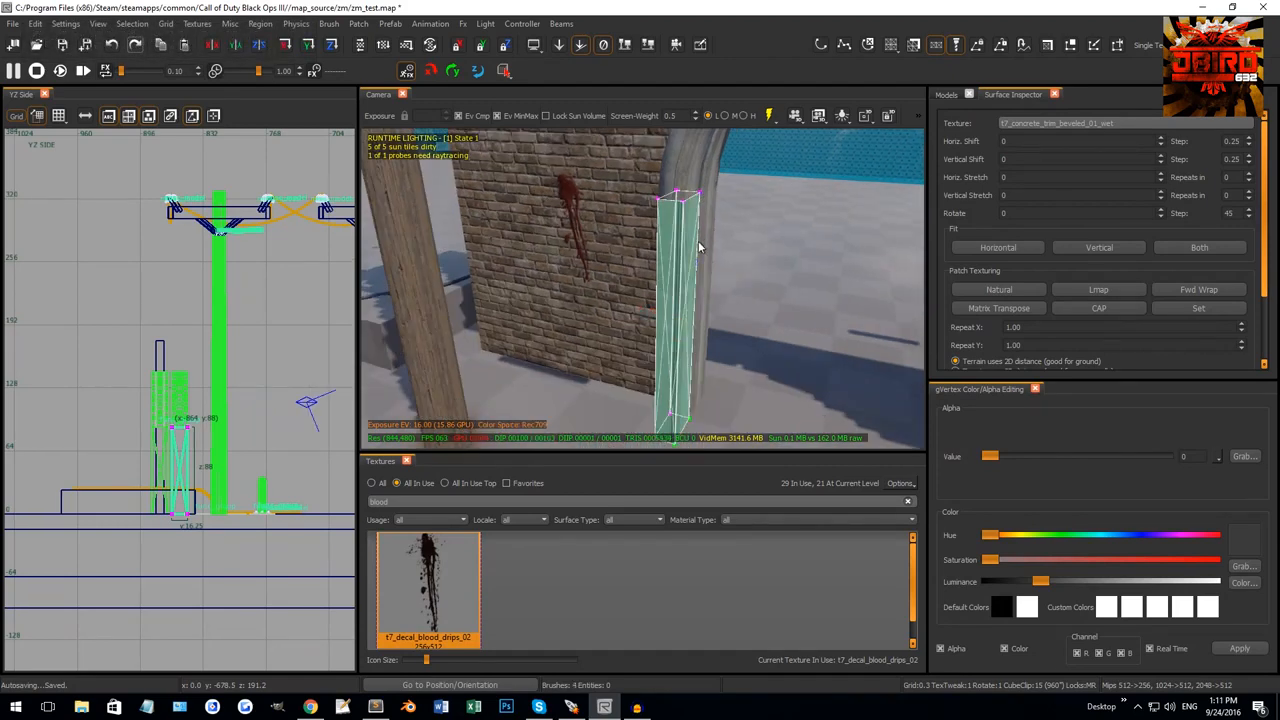
{"action": "key", "text": "Escape"}
{"action": "left_click", "coordinate": [675, 224], "text": "shift"}
{"action": "key", "text": "Escape"}
{"action": "left_click", "coordinate": [687, 226], "text": "shift"}
{"action": "right_click_drag", "start_coordinate": [687, 226], "coordinate": [604, 284]}
{"action": "key", "text": "Escape"}
Split the arch trim patch at three vertex columns with Shift+X.
{"action": "left_click", "coordinate": [567, 241], "text": "shift"}
{"action": "right_click_drag", "start_coordinate": [542, 253], "coordinate": [615, 252]}
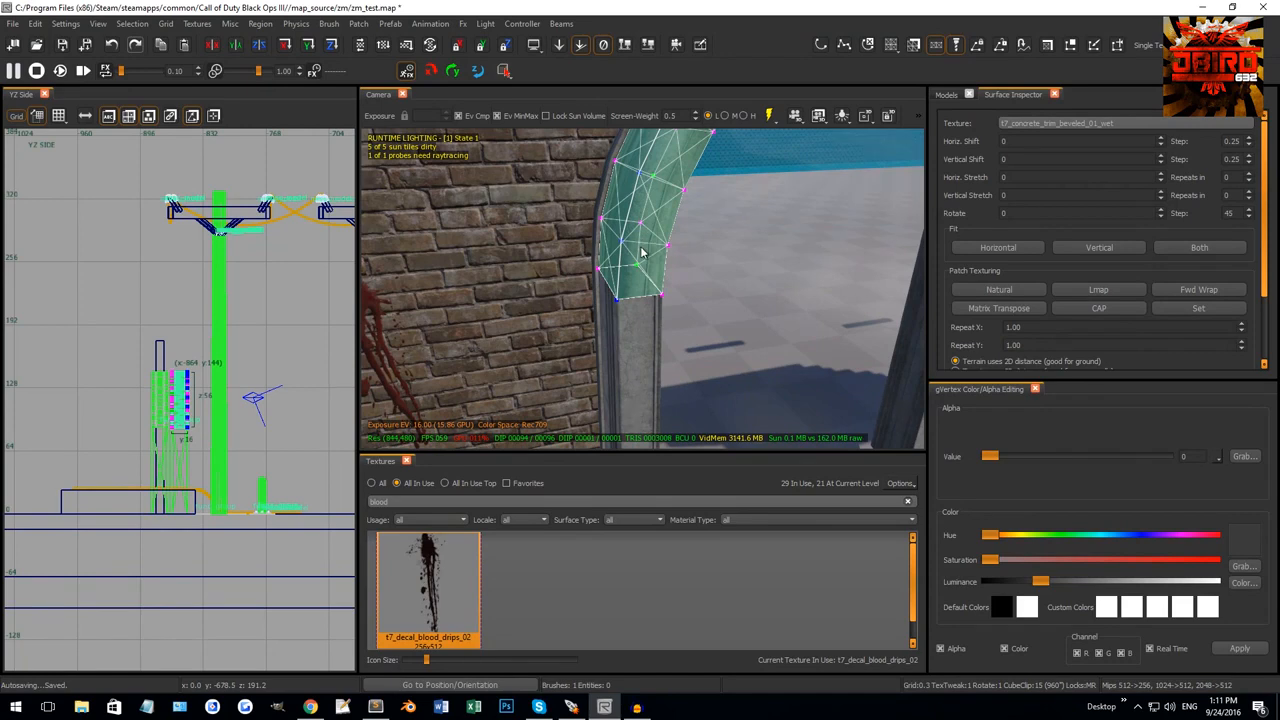
{"action": "left_click", "coordinate": [687, 190], "text": "alt"}
{"action": "key", "text": "shift+x"}
{"action": "left_click", "coordinate": [655, 174], "text": "alt"}
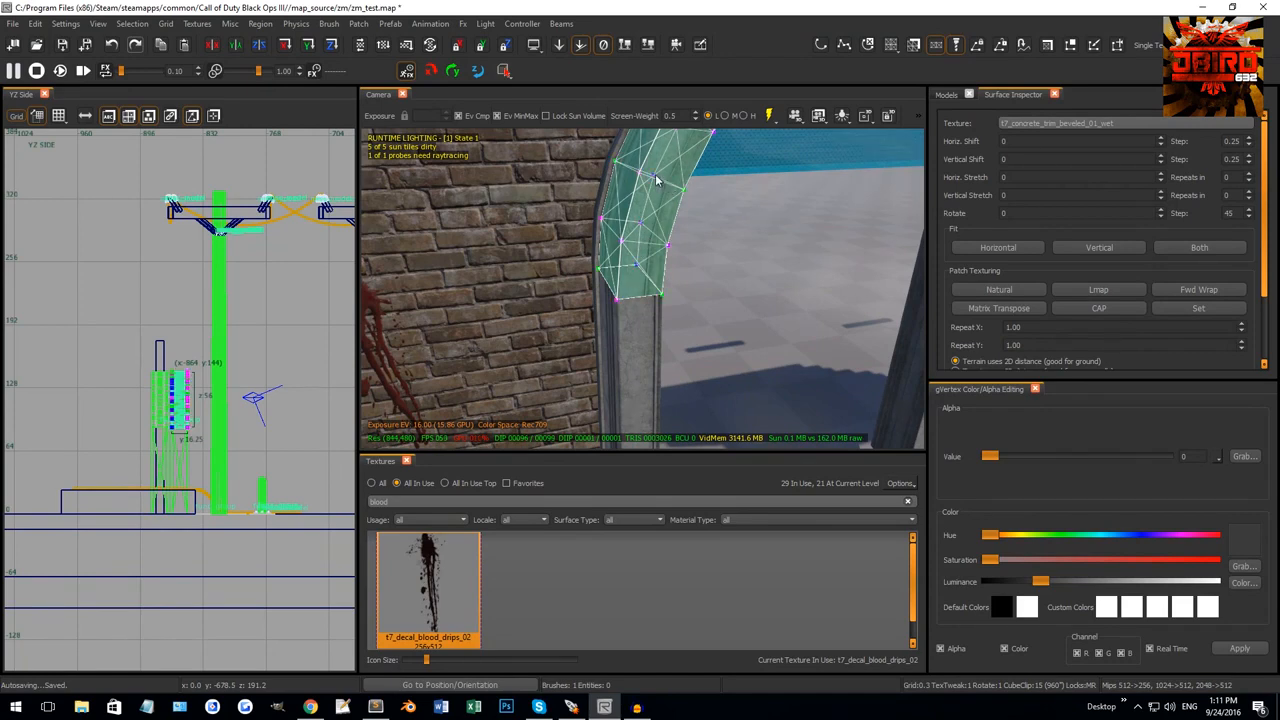
{"action": "key", "text": "shift+x"}
{"action": "left_click", "coordinate": [617, 163], "text": "alt"}
{"action": "key", "text": "shift+x"}
{"action": "right_click_drag", "start_coordinate": [654, 216], "coordinate": [670, 208]}
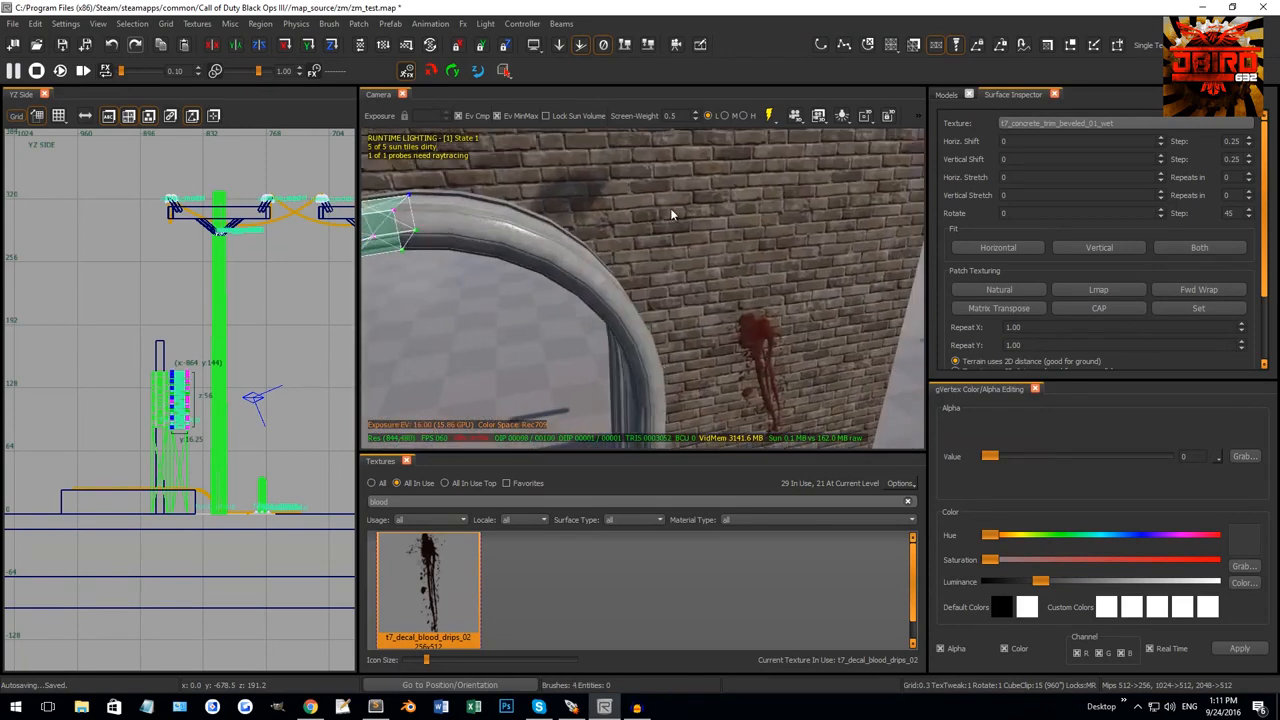
{"action": "key", "text": "Escape"}
Check the arch's sections, then crease the upper arch patch along its middle row.
{"action": "right_click_drag", "start_coordinate": [521, 246], "coordinate": [652, 226]}
{"action": "left_click", "coordinate": [623, 240], "text": "shift"}
{"action": "key", "text": "Escape"}
{"action": "left_click", "coordinate": [528, 257], "text": "shift"}
{"action": "key", "text": "Escape"}
{"action": "left_click", "coordinate": [651, 226], "text": "shift"}
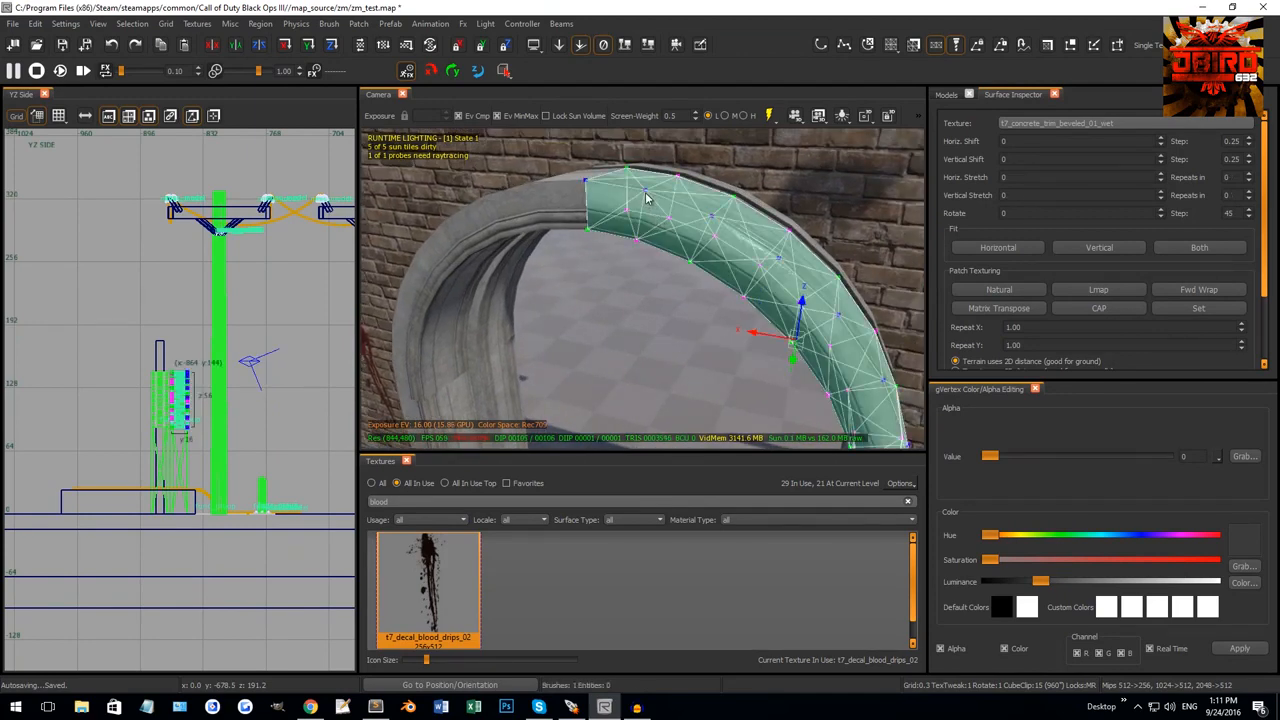
{"action": "right_click", "coordinate": [646, 193], "text": "shift"}
Split the upper arch section at its middle and bottom vertex rows.
{"action": "left_click", "coordinate": [678, 180]}
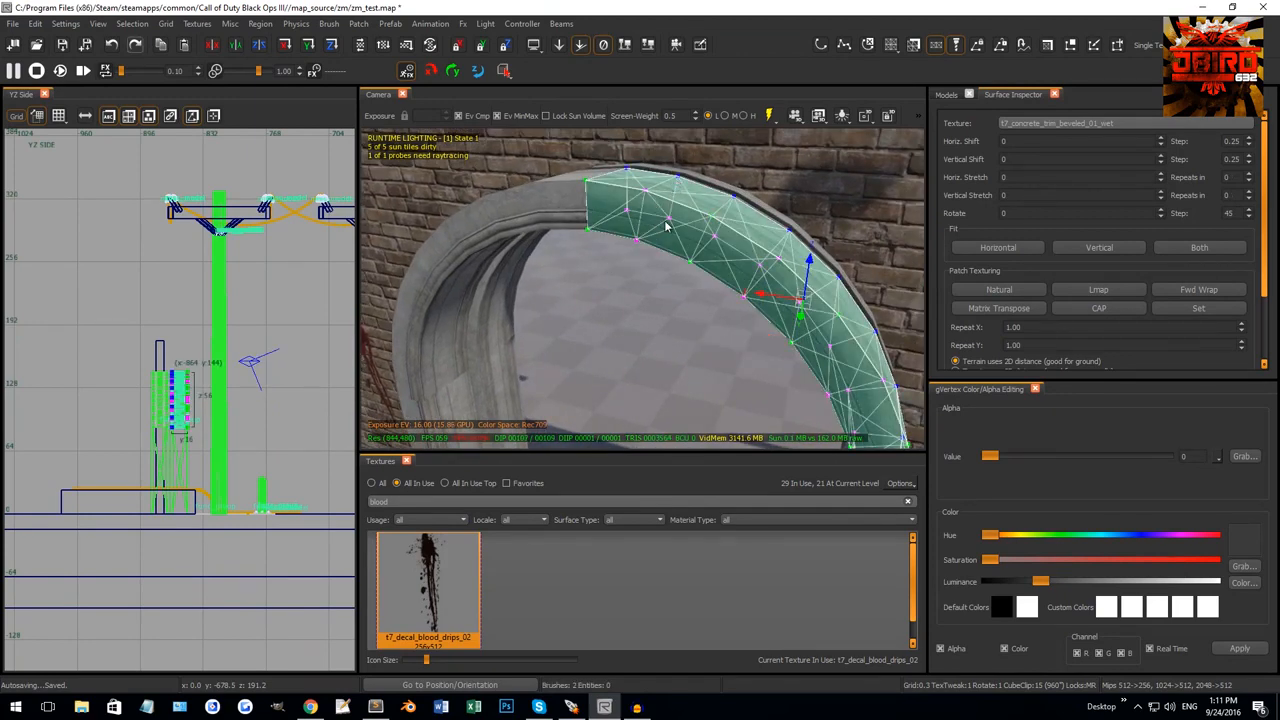
{"action": "left_click", "coordinate": [668, 221]}
{"action": "key", "text": "shift+x"}
{"action": "left_click", "coordinate": [636, 241]}
{"action": "key", "text": "shift+x"}
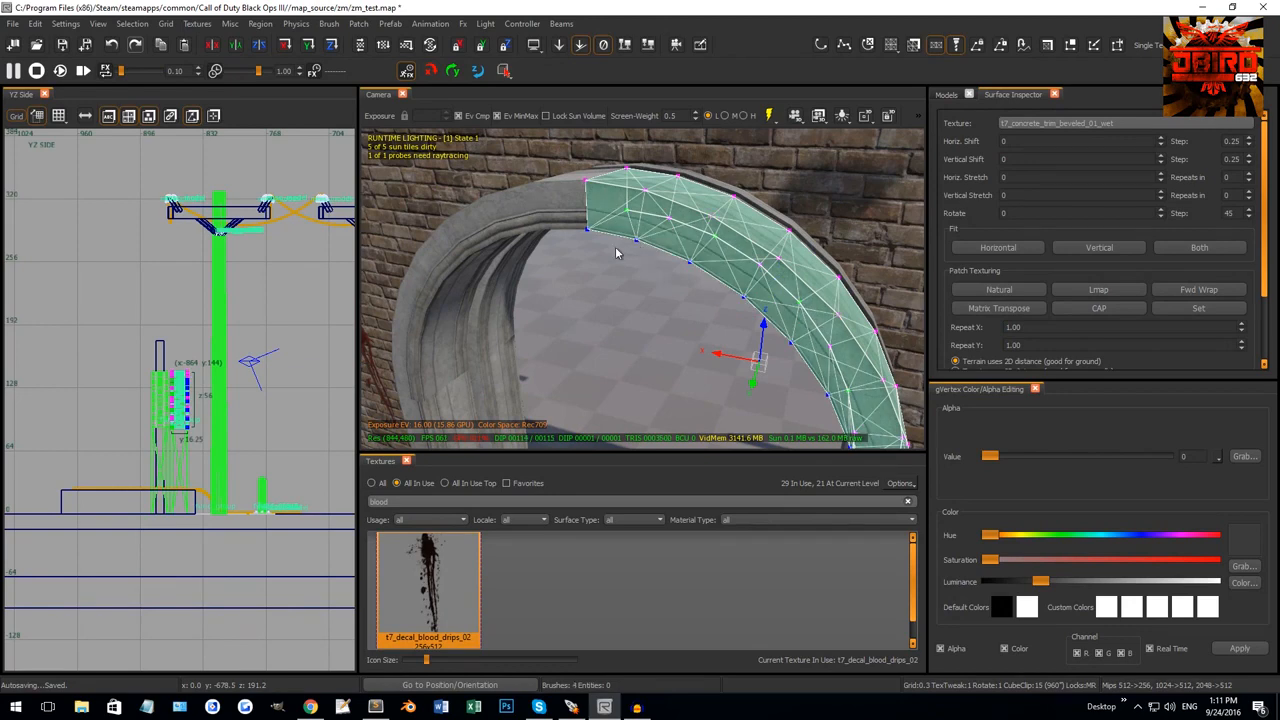
{"action": "key", "text": "Escape"}
Show the vertical pillar trim's vertices and undo a change to its top vertex.
{"action": "mouse_move", "coordinate": [616, 249]}
{"action": "right_mouse_down"}
{"action": "mouse_move", "coordinate": [628, 268]}
{"action": "mouse_move", "coordinate": [617, 267]}
{"action": "right_mouse_up"}
{"action": "key", "text": "Escape"}
{"action": "left_click", "coordinate": [617, 269], "text": "shift"}
{"action": "key", "text": "v"}
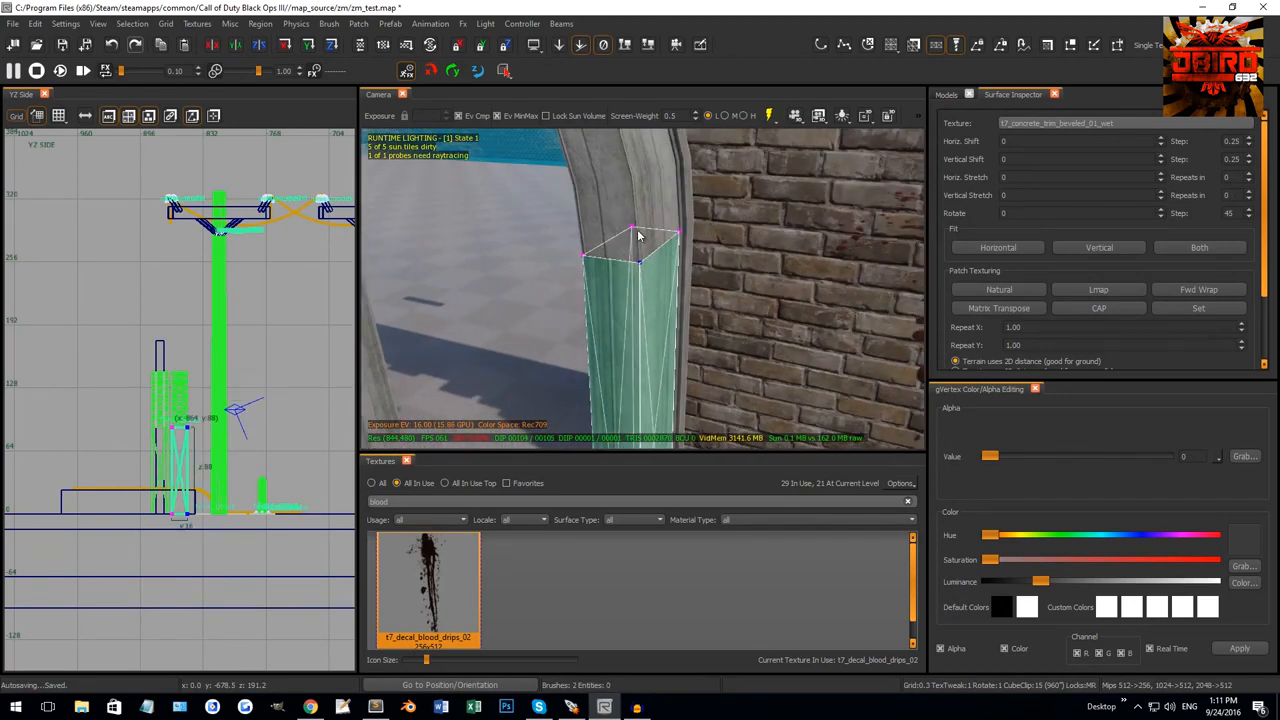
{"action": "left_click", "coordinate": [634, 230]}
{"action": "key", "text": "ctrl+z"}
{"action": "right_click_drag", "start_coordinate": [635, 230], "coordinate": [611, 246]}
Split the vertical pillar trim patch in two with Shift+X.
{"action": "key", "text": "Escape"}
{"action": "left_click", "coordinate": [573, 259], "text": "shift"}
{"action": "key", "text": "v"}
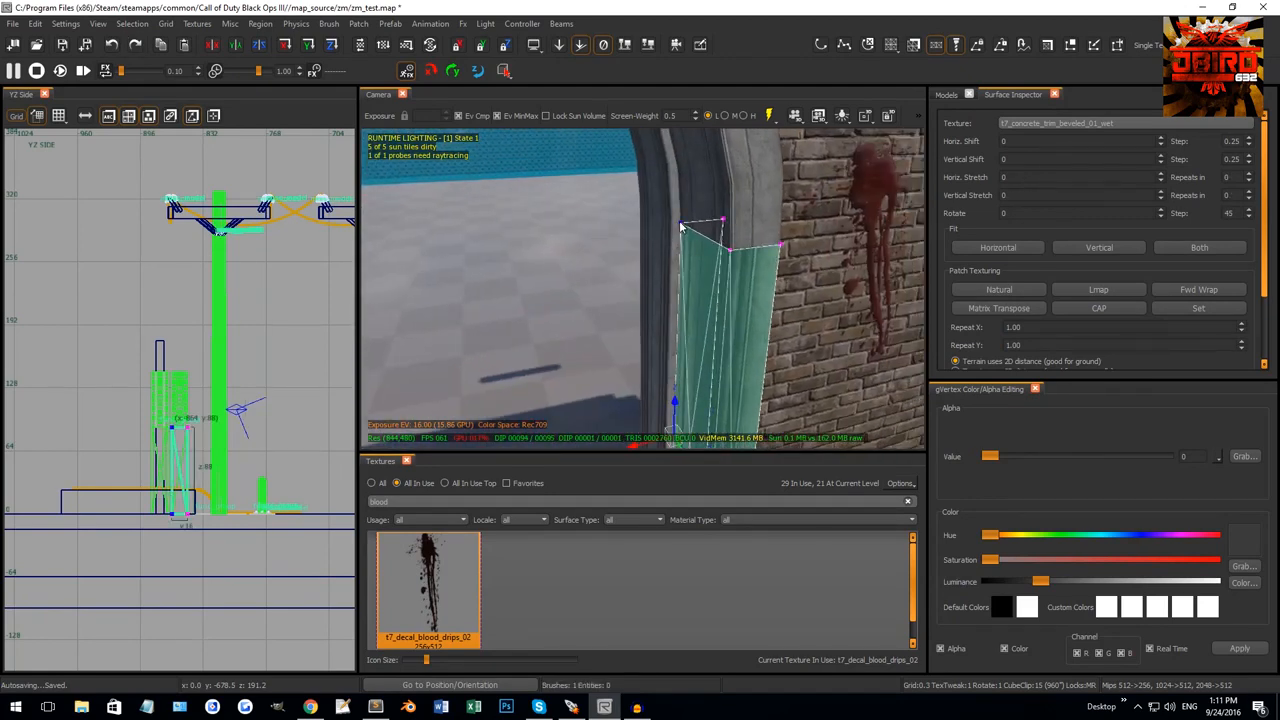
{"action": "key", "text": "shift+x"}
{"action": "left_click_drag", "start_coordinate": [737, 254], "coordinate": [735, 255]}
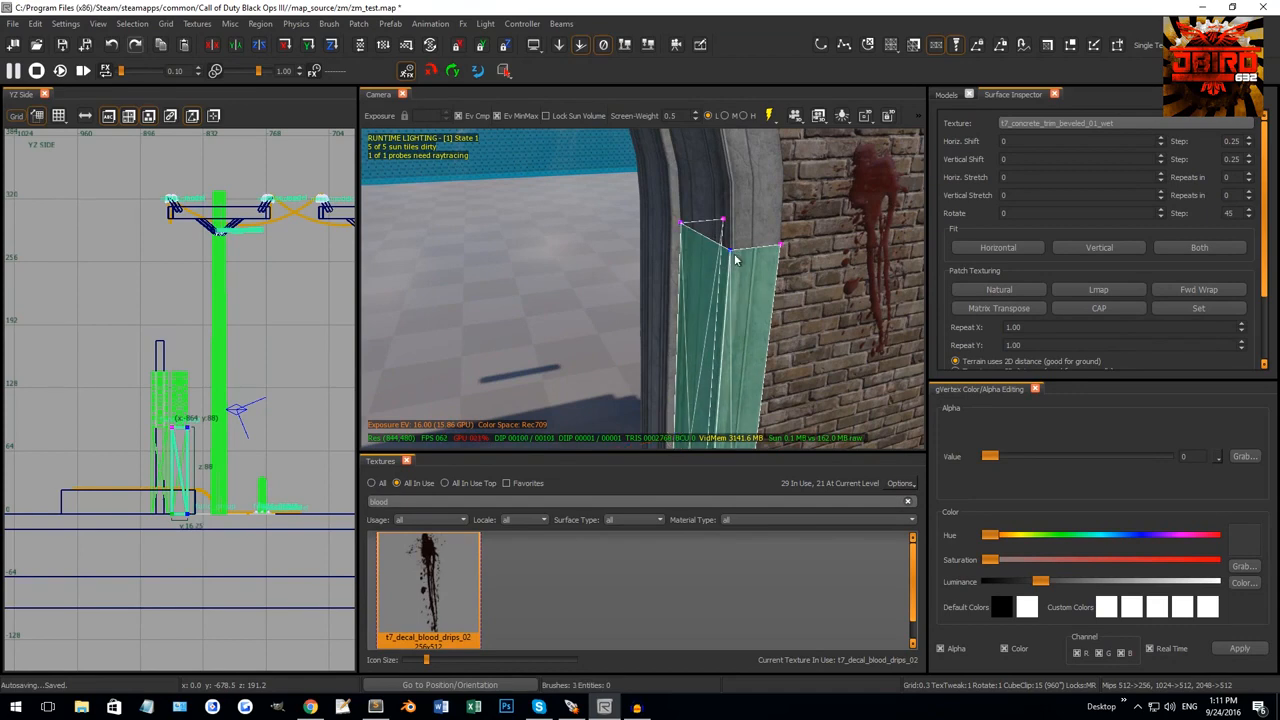
{"action": "key", "text": "Escape"}
{"action": "mouse_move", "coordinate": [722, 250]}
{"action": "right_mouse_down"}
{"action": "mouse_move", "coordinate": [660, 286]}
{"action": "mouse_move", "coordinate": [651, 311]}
{"action": "mouse_move", "coordinate": [603, 257]}
{"action": "right_mouse_up"}
{"action": "left_click", "coordinate": [725, 271], "text": "shift"}
{"action": "key", "text": "Escape"}
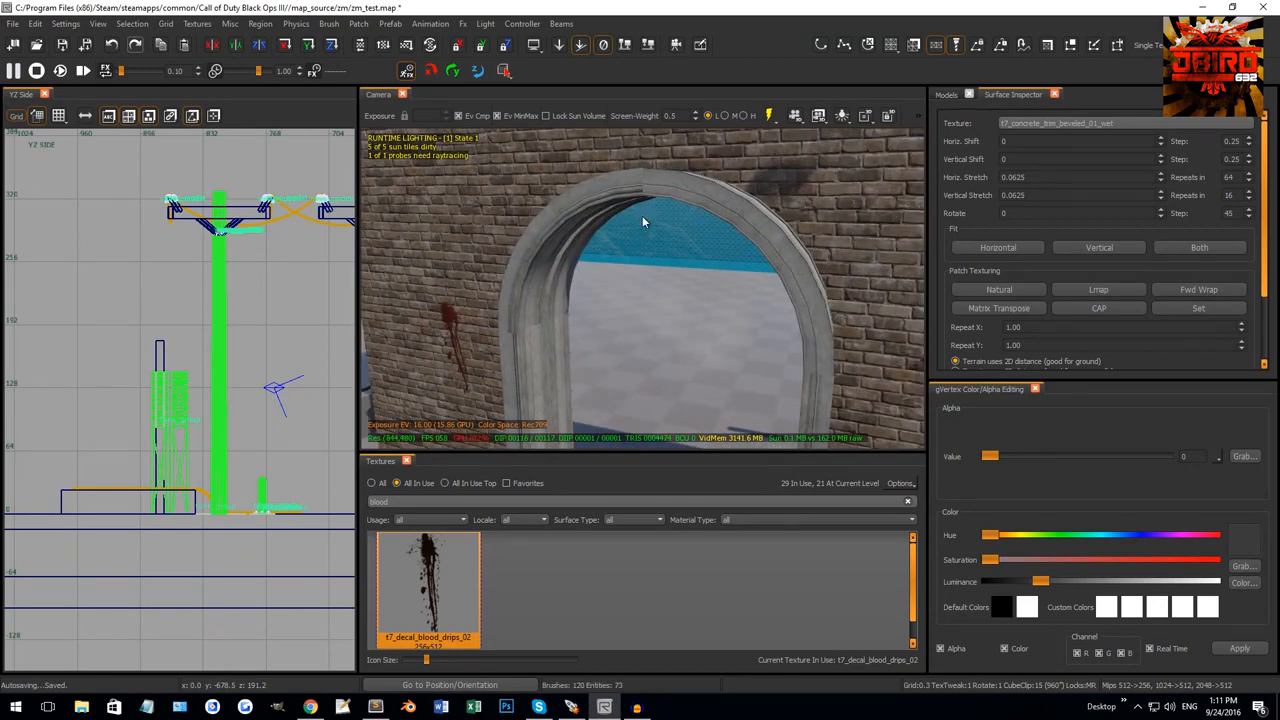
Weld the selected archway trim pieces together with W.
{"action": "left_click", "coordinate": [510, 344], "text": "shift"}
{"action": "mouse_move", "coordinate": [511, 322]}
{"action": "right_mouse_down"}
{"action": "mouse_move", "coordinate": [576, 331]}
{"action": "mouse_move", "coordinate": [670, 248]}
{"action": "mouse_move", "coordinate": [650, 300]}
{"action": "mouse_move", "coordinate": [622, 300]}
{"action": "mouse_move", "coordinate": [633, 283]}
{"action": "right_mouse_up"}
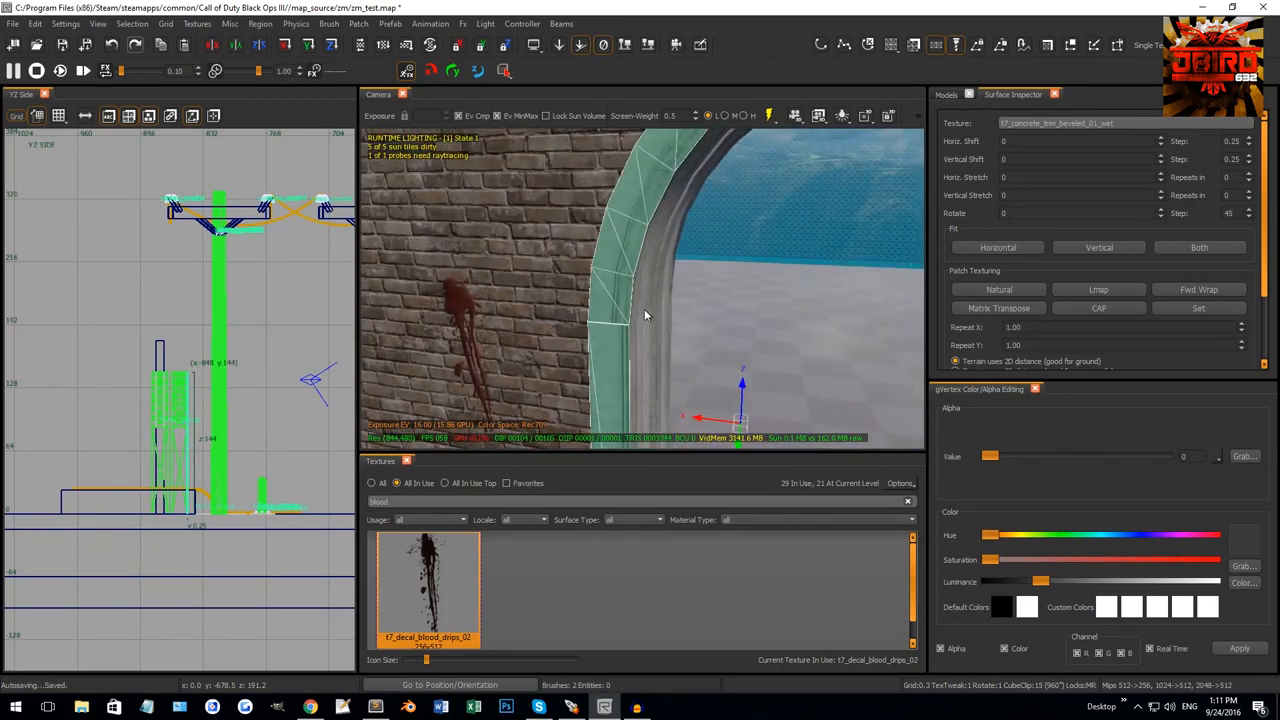
{"action": "key", "text": "w"}
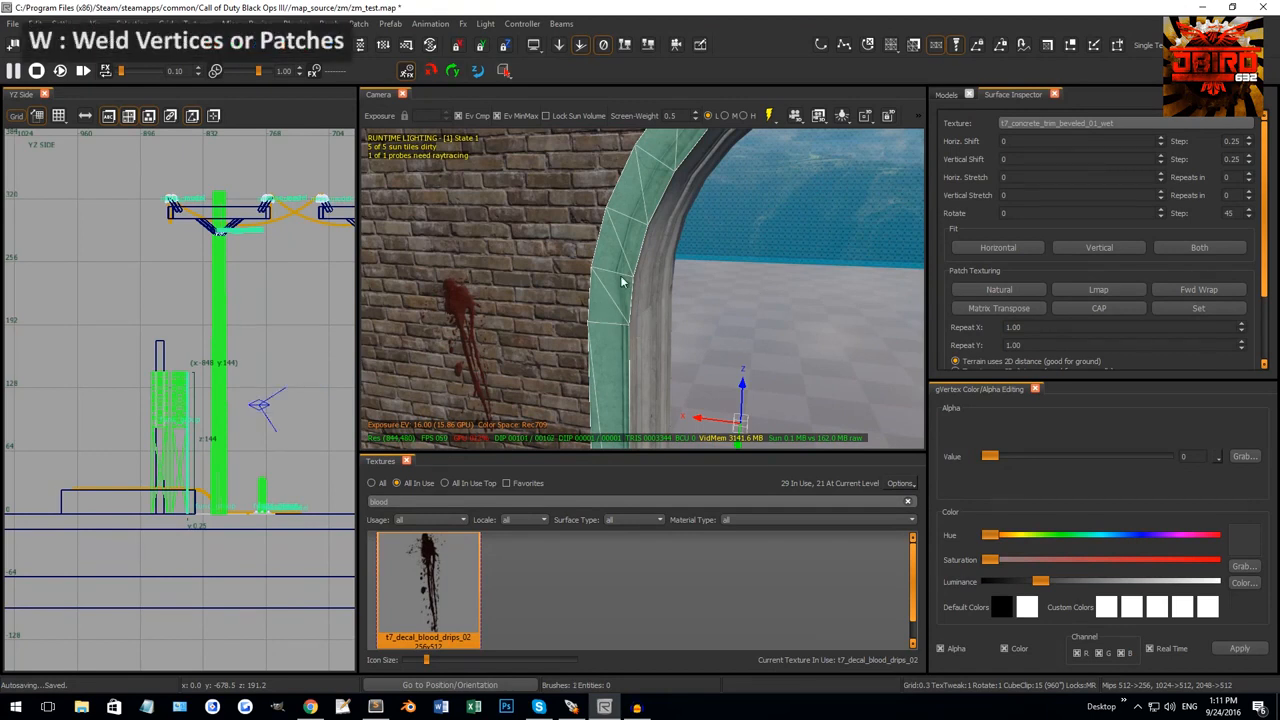
{"action": "left_click", "coordinate": [614, 321], "text": "shift"}
{"action": "left_click", "coordinate": [609, 307], "text": "shift"}
{"action": "left_click", "coordinate": [612, 308], "text": "shift"}
{"action": "left_click", "coordinate": [615, 310], "text": "shift"}
{"action": "left_click", "coordinate": [615, 310], "text": "shift"}
{"action": "right_click_drag", "start_coordinate": [615, 310], "coordinate": [660, 301]}
Weld the right curved, straight right and left trim patches into one arch patch.
{"action": "left_click", "coordinate": [655, 299], "text": "shift"}
{"action": "left_click", "coordinate": [755, 304], "text": "shift"}
{"action": "right_click_drag", "start_coordinate": [755, 304], "coordinate": [751, 308]}
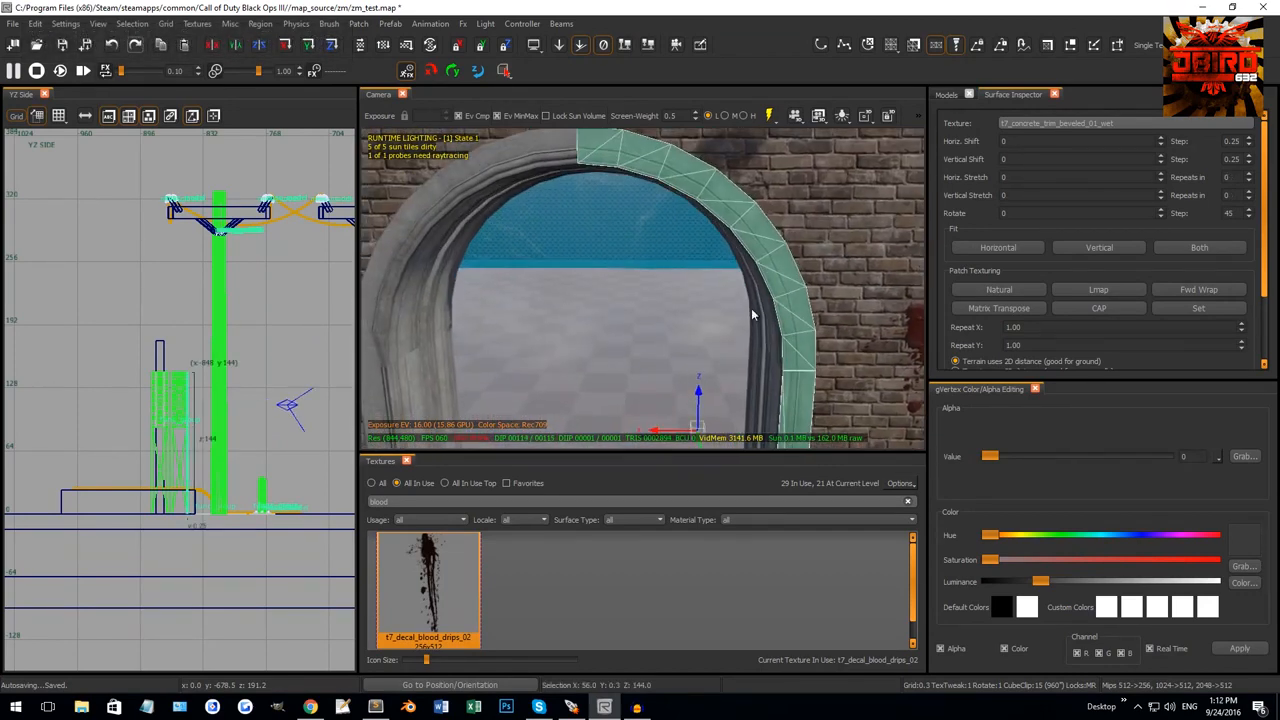
{"action": "left_click", "coordinate": [562, 161], "text": "shift"}
{"action": "key", "text": "w"}
{"action": "left_click", "coordinate": [637, 175], "text": "shift"}
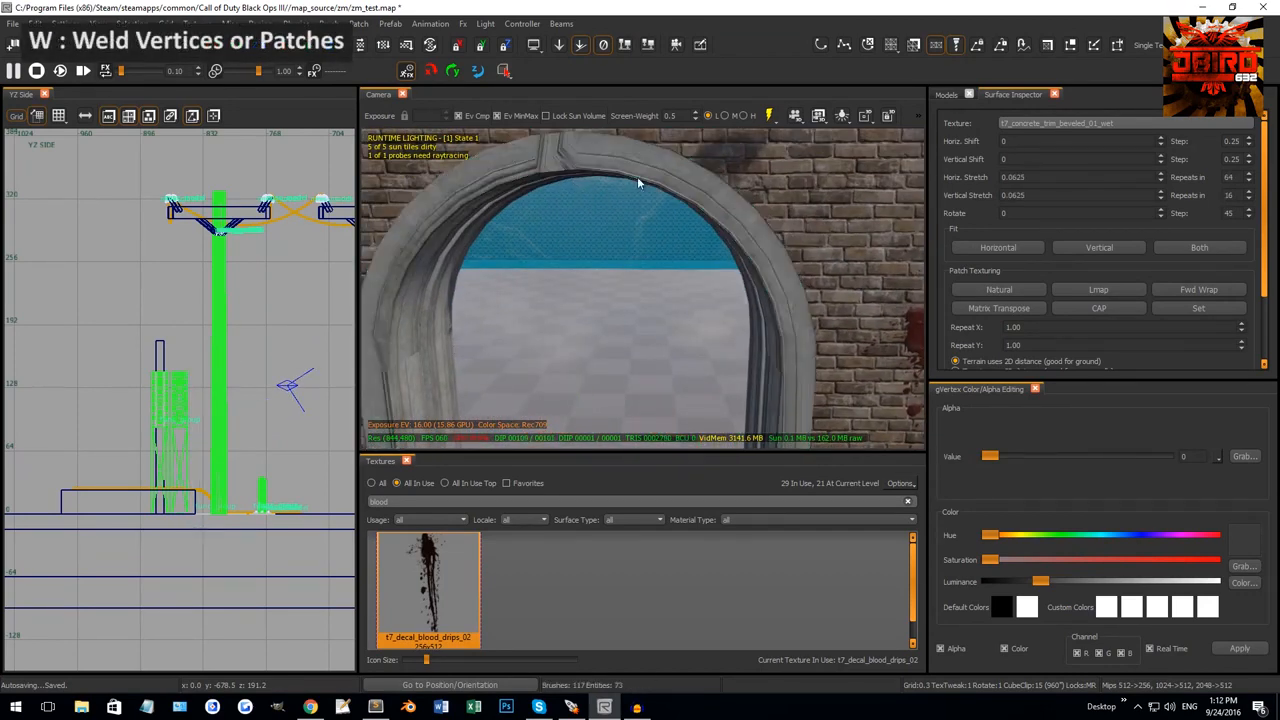
{"action": "left_click", "coordinate": [645, 174], "text": "shift"}
{"action": "mouse_move", "coordinate": [645, 174]}
{"action": "right_mouse_down"}
{"action": "mouse_move", "coordinate": [642, 209]}
{"action": "mouse_move", "coordinate": [632, 185]}
{"action": "mouse_move", "coordinate": [646, 238]}
{"action": "mouse_move", "coordinate": [581, 304]}
{"action": "mouse_move", "coordinate": [583, 395]}
{"action": "right_mouse_up"}
Hide the welded arch trim and the lower column trim with H.
{"action": "key", "text": "h"}
{"action": "left_click", "coordinate": [596, 313], "text": "shift"}
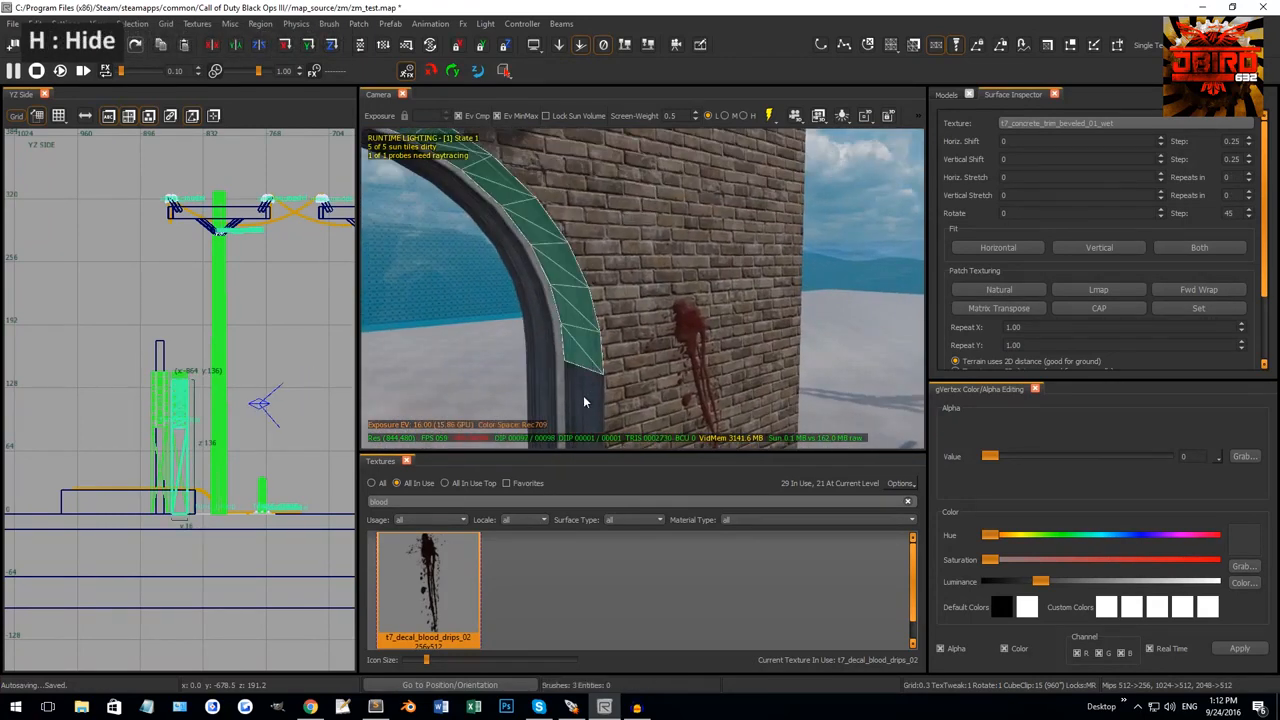
{"action": "left_click", "coordinate": [583, 397], "text": "shift"}
{"action": "right_click_drag", "start_coordinate": [646, 330], "coordinate": [637, 330]}
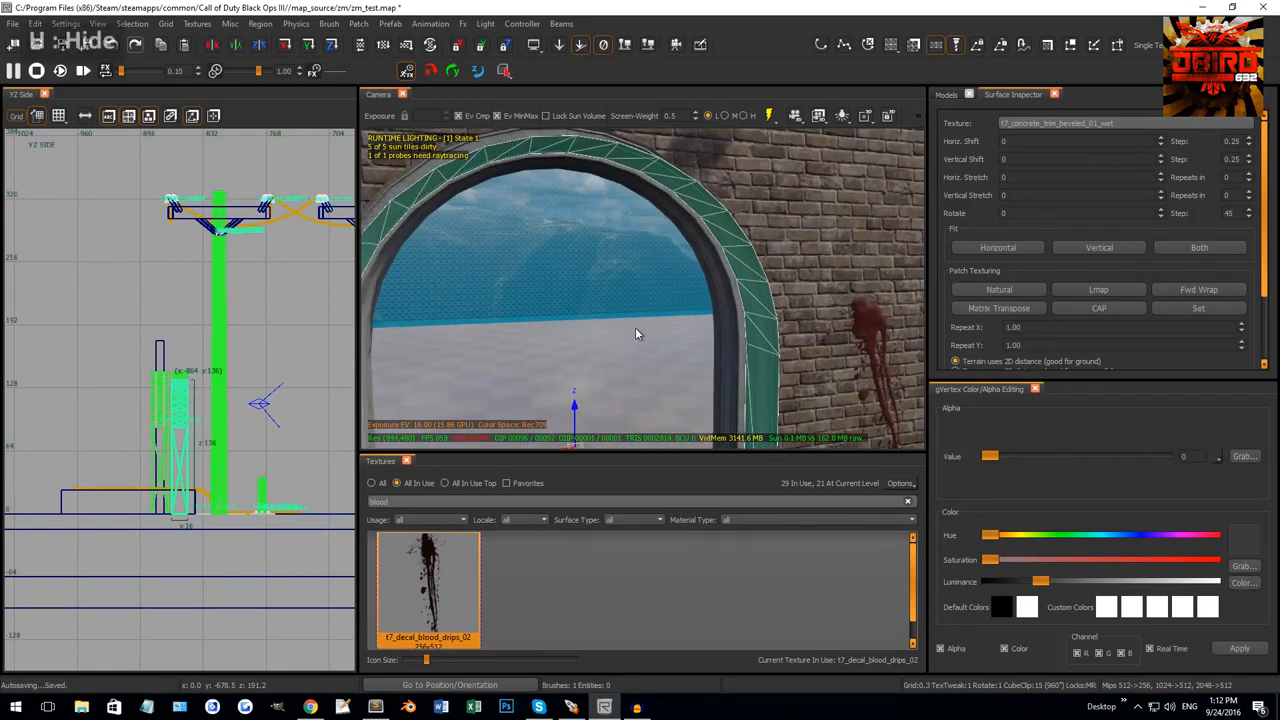
{"action": "key", "text": "h"}
Hide the right curved arch patch, left arch patch and lower-left column.
{"action": "right_click_drag", "start_coordinate": [711, 300], "coordinate": [758, 295]}
{"action": "left_click", "coordinate": [781, 335], "text": "shift"}
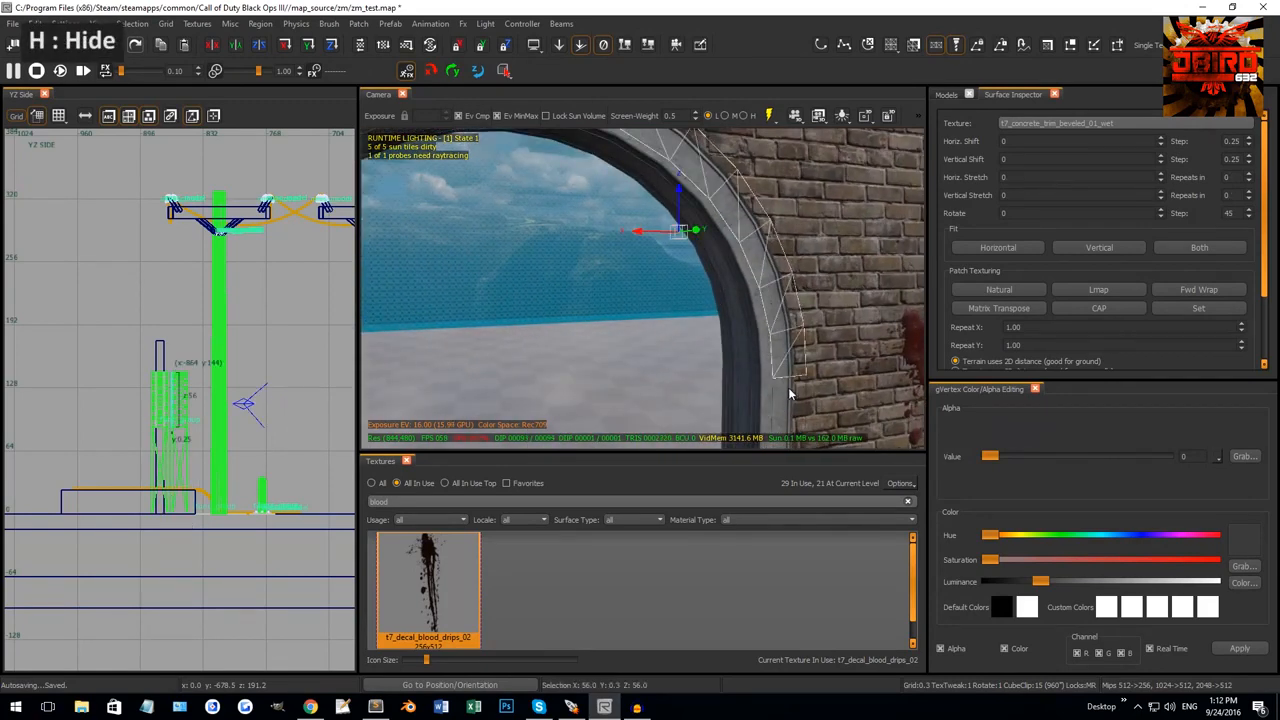
{"action": "right_click_drag", "start_coordinate": [788, 387], "coordinate": [691, 304]}
{"action": "left_click", "coordinate": [552, 194], "text": "shift"}
{"action": "left_click", "coordinate": [476, 378], "text": "shift"}
{"action": "mouse_move", "coordinate": [476, 378]}
{"action": "right_mouse_down"}
{"action": "mouse_move", "coordinate": [455, 370]}
{"action": "mouse_move", "coordinate": [600, 360]}
{"action": "mouse_move", "coordinate": [562, 338]}
{"action": "mouse_move", "coordinate": [636, 315]}
{"action": "right_mouse_up"}
{"action": "key", "text": "h"}
Hide the inner arch patch, then reveal all hidden geometry with Shift+H.
{"action": "left_click", "coordinate": [636, 315], "text": "shift"}
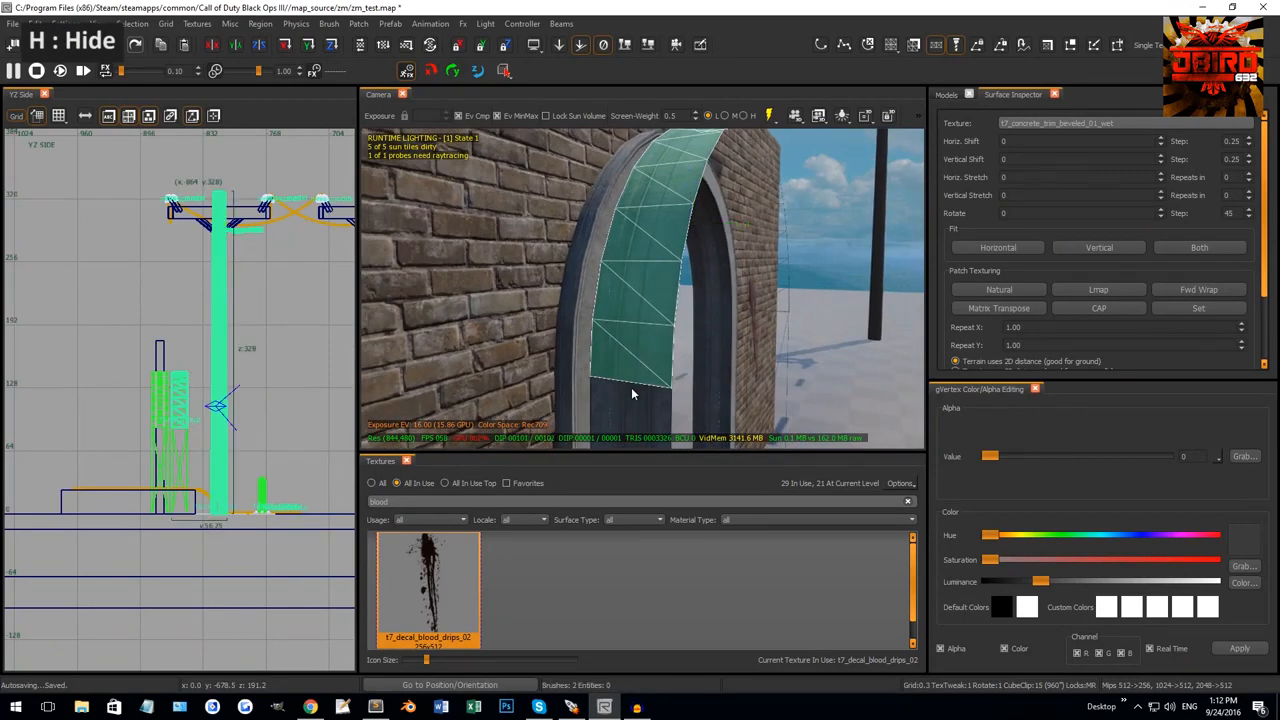
{"action": "key", "text": "h"}
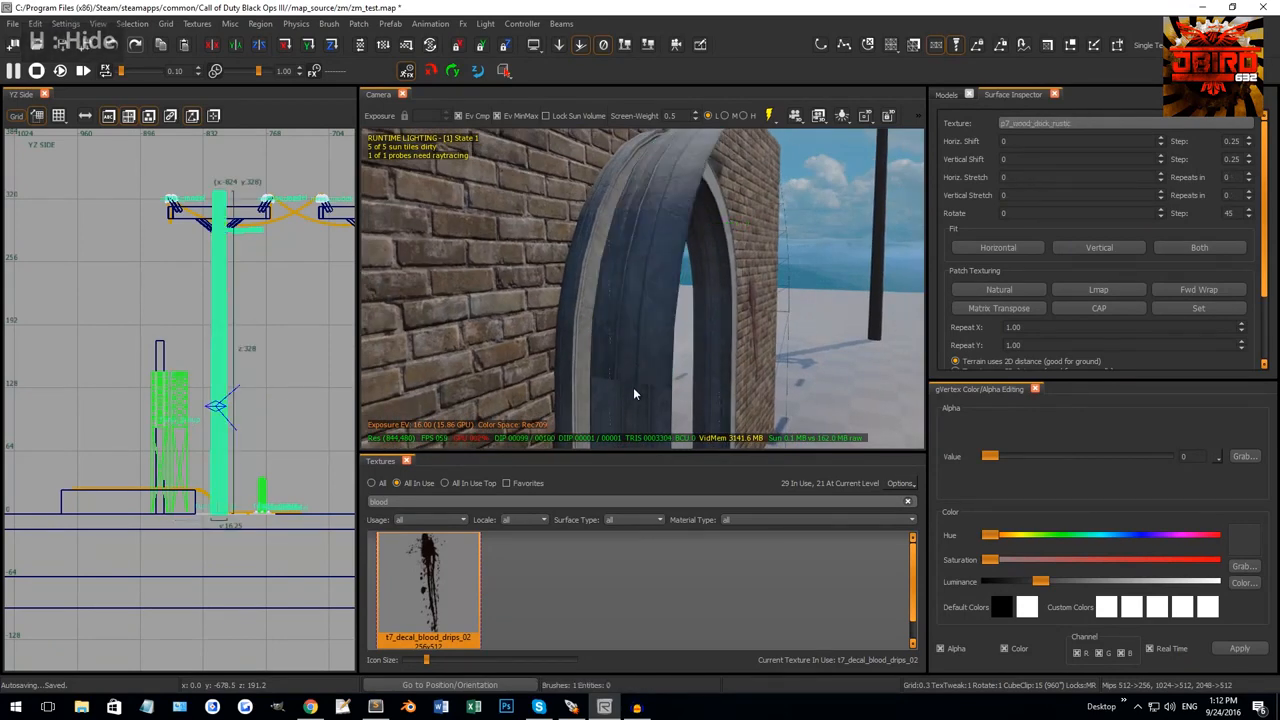
{"action": "mouse_move", "coordinate": [633, 387]}
{"action": "right_mouse_down"}
{"action": "mouse_move", "coordinate": [657, 357]}
{"action": "mouse_move", "coordinate": [626, 359]}
{"action": "mouse_move", "coordinate": [680, 291]}
{"action": "right_mouse_up"}
{"action": "left_click", "coordinate": [626, 359], "text": "shift"}
{"action": "left_click", "coordinate": [682, 292], "text": "shift"}
{"action": "left_click", "coordinate": [683, 297], "text": "shift"}
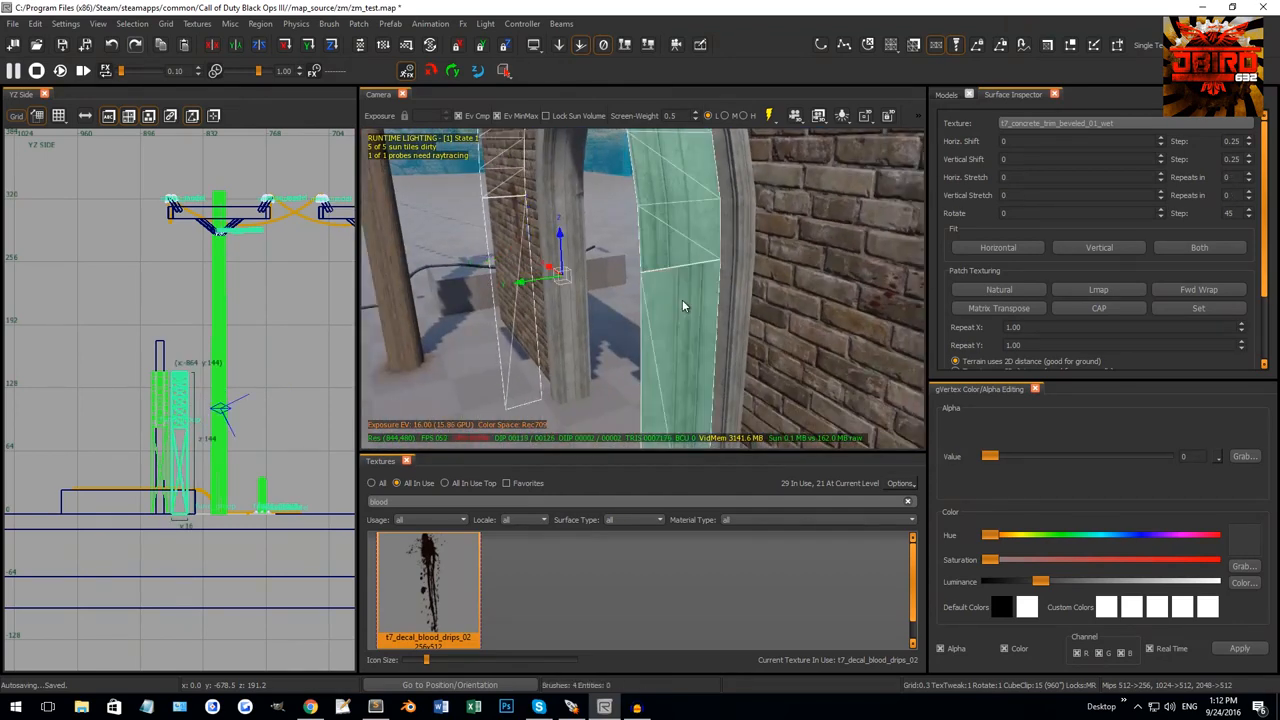
{"action": "key", "text": "shift+h"}
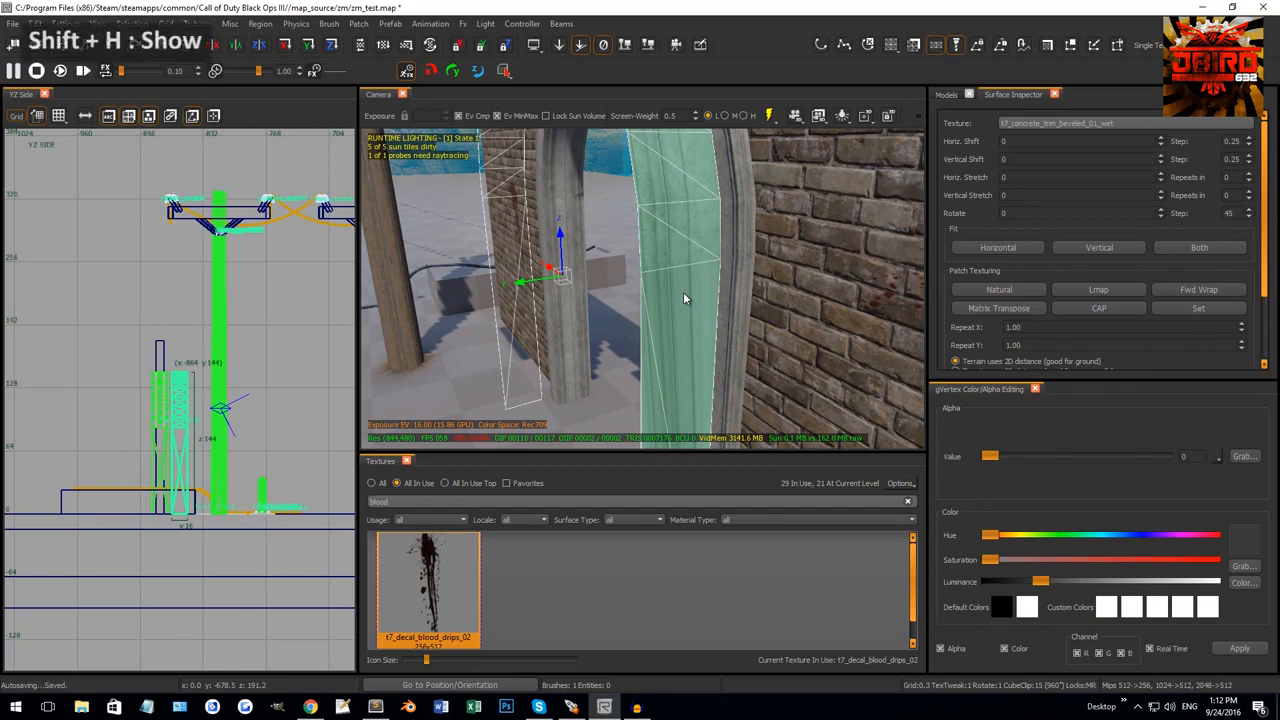
{"action": "key", "text": "Escape"}
{"action": "mouse_move", "coordinate": [682, 278]}
{"action": "right_mouse_down"}
{"action": "mouse_move", "coordinate": [746, 251]}
{"action": "mouse_move", "coordinate": [708, 250]}
{"action": "right_mouse_up"}
Give the front arch trim patch Natural mapping with a 90° texture rotation.
{"action": "left_click", "coordinate": [744, 248], "text": "shift"}
{"action": "key", "text": "s"}
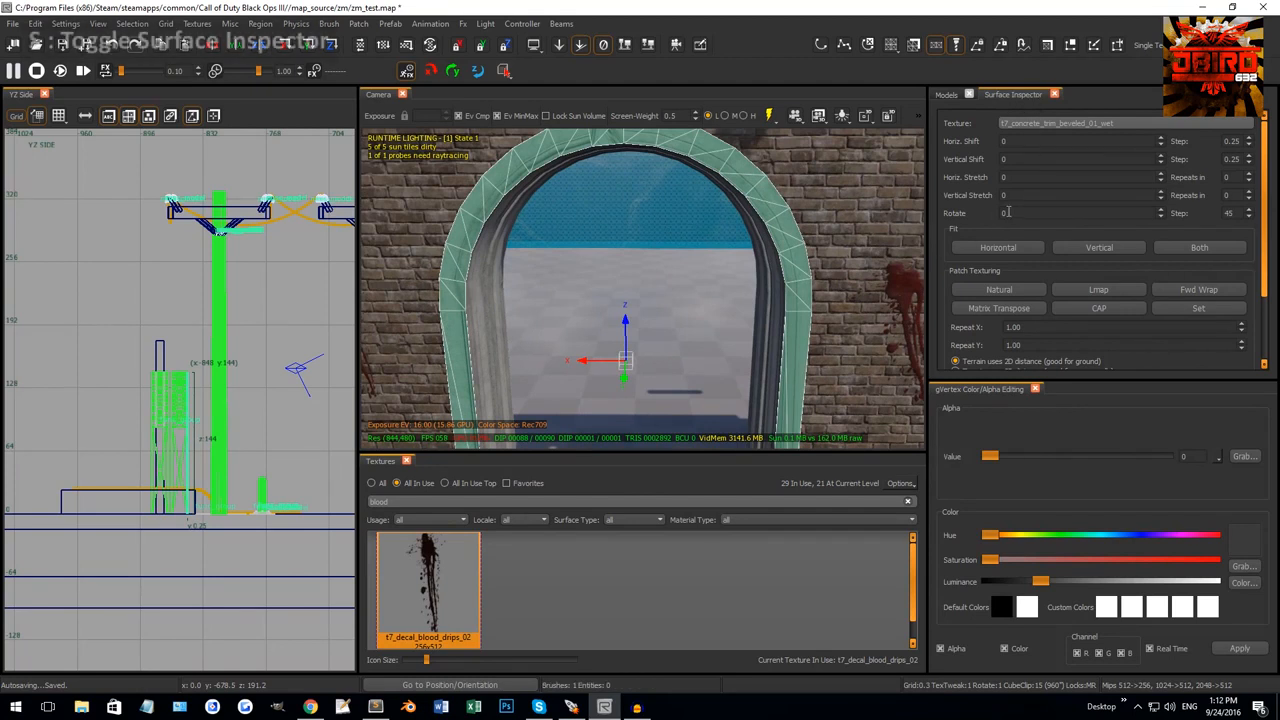
{"action": "left_click", "coordinate": [999, 289]}
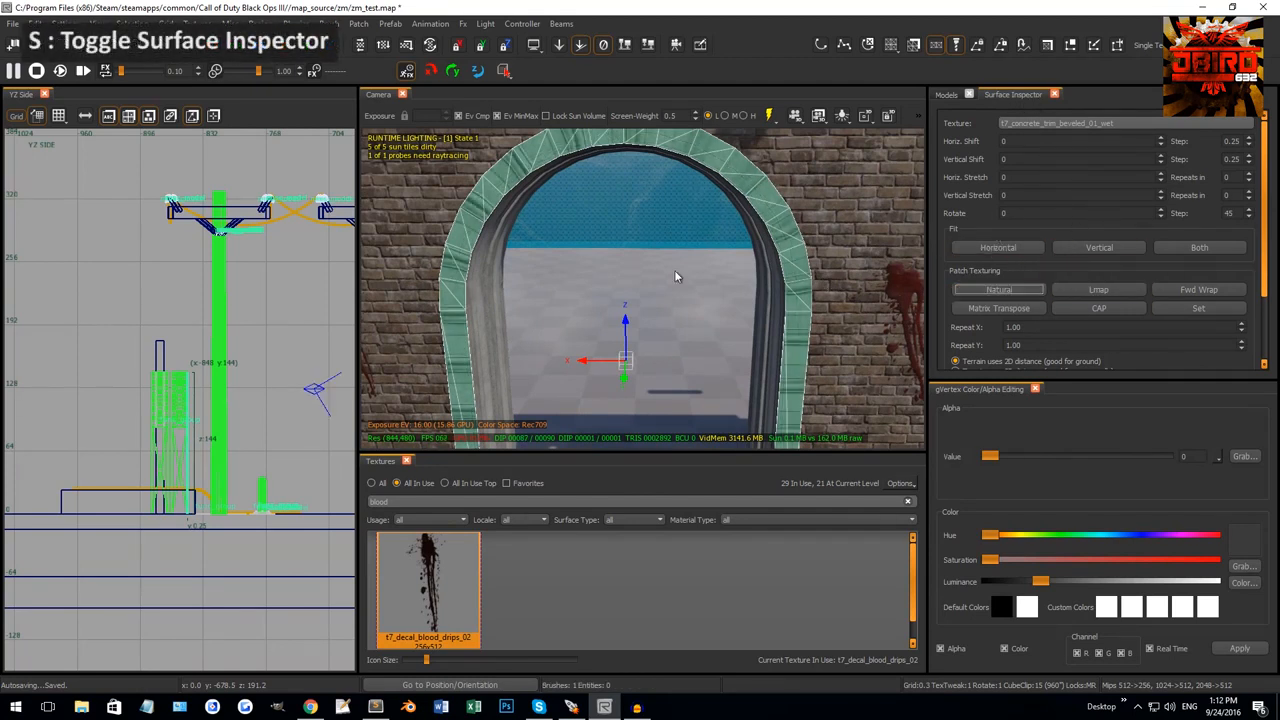
{"action": "left_click", "coordinate": [1026, 212]}
{"action": "type", "text": "90"}
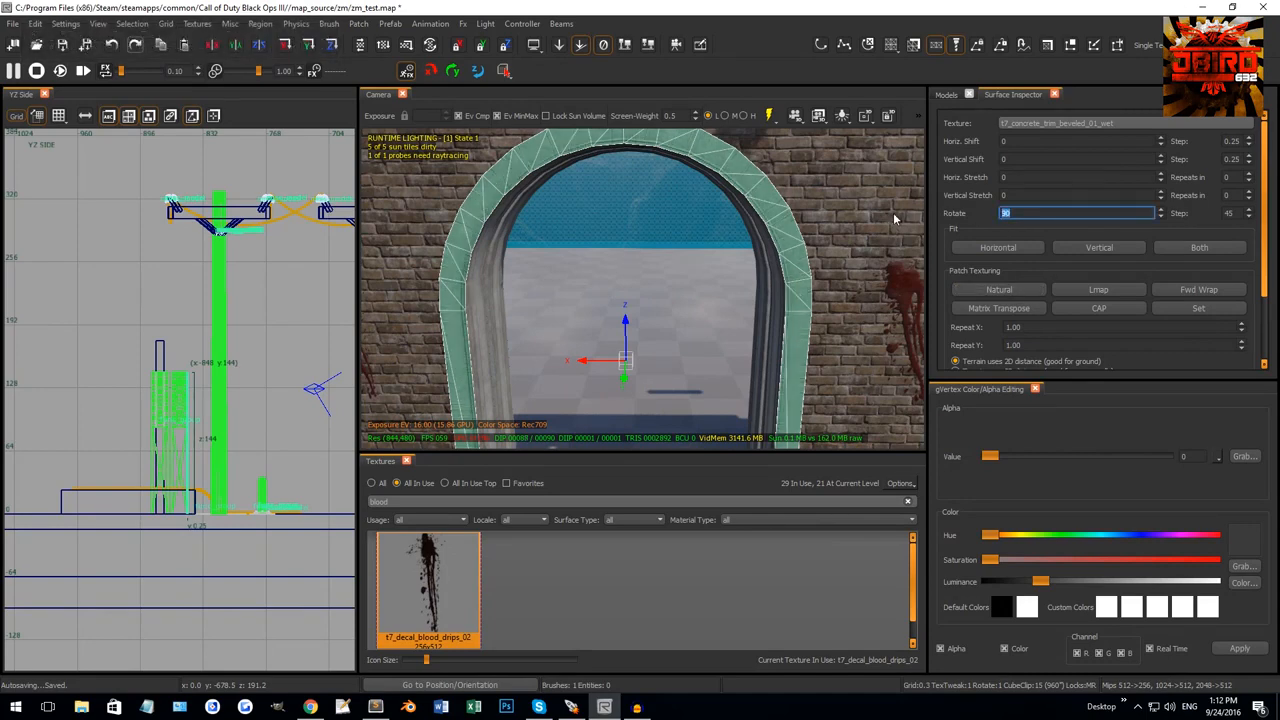
{"action": "key", "text": "Return"}
{"action": "key", "text": "Escape"}
Apply Natural mapping and 90° rotation to the arch trim patch near the blood decal.
{"action": "right_click_drag", "start_coordinate": [754, 304], "coordinate": [621, 305]}
{"action": "left_click", "coordinate": [612, 275], "text": "shift"}
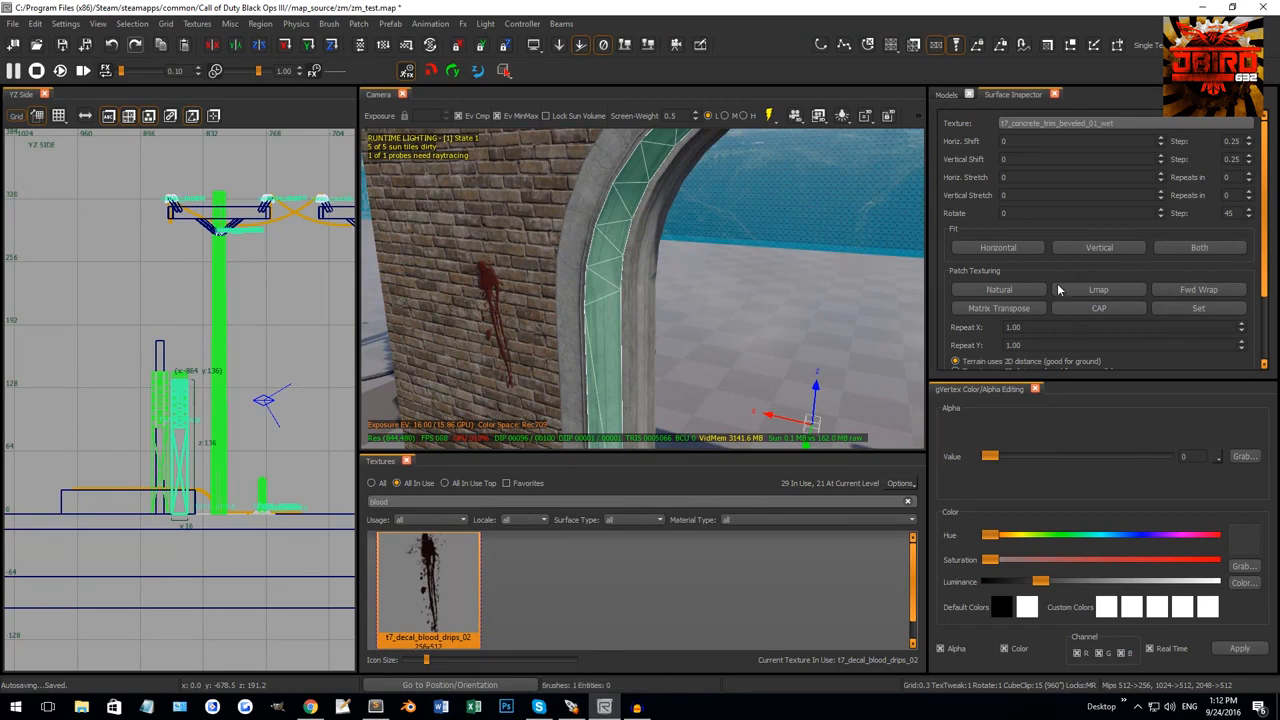
{"action": "left_click", "coordinate": [1030, 291]}
{"action": "left_click", "coordinate": [1029, 214]}
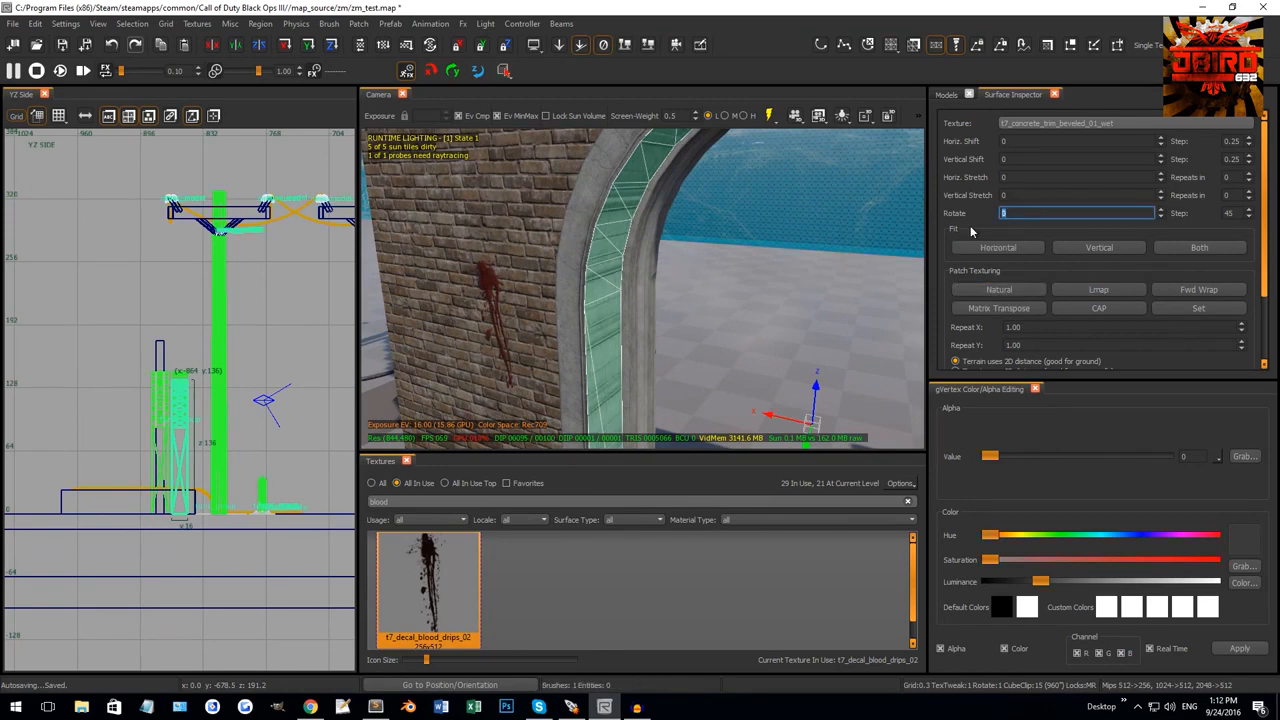
{"action": "type", "text": "90"}
{"action": "key", "text": "Return"}
{"action": "key", "text": "Escape"}
Apply Natural mapping and 90° rotation to the inner arch trim patch.
{"action": "right_click_drag", "start_coordinate": [767, 256], "coordinate": [811, 257]}
{"action": "left_click", "coordinate": [839, 254], "text": "shift"}
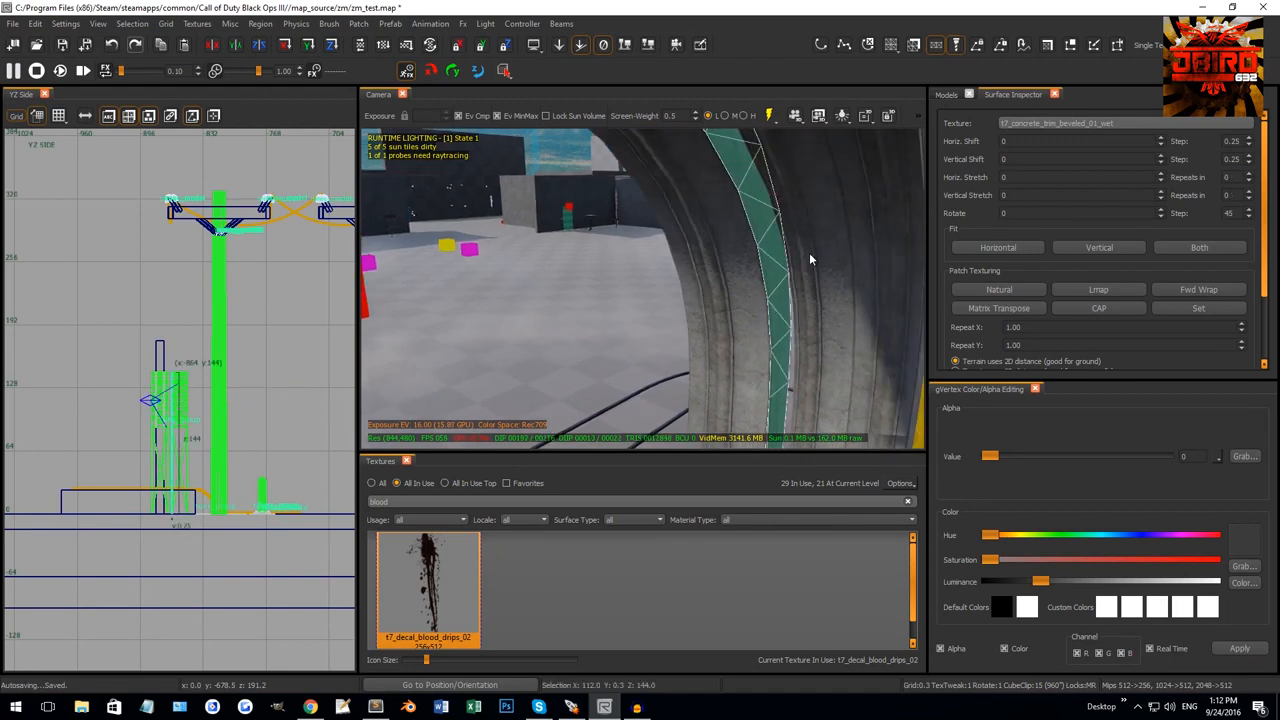
{"action": "left_click", "coordinate": [1015, 291]}
{"action": "left_click_drag", "start_coordinate": [1021, 213], "coordinate": [940, 218]}
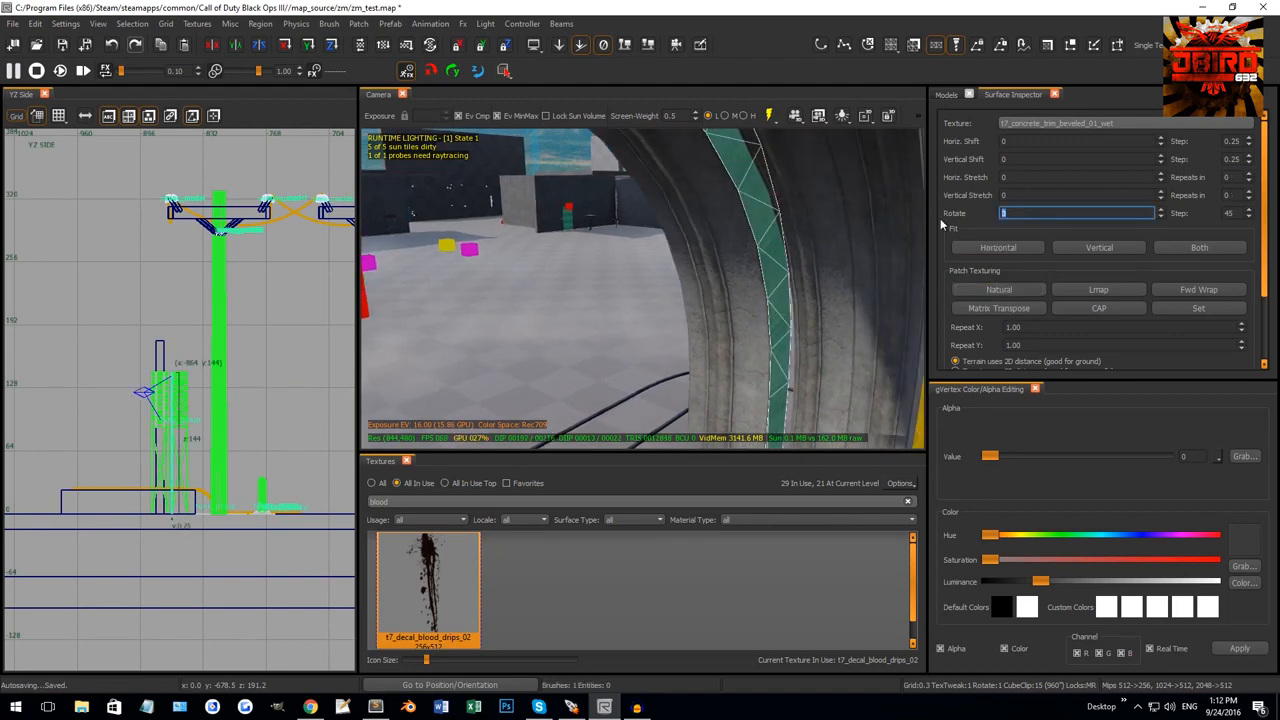
{"action": "type", "text": "90"}
{"action": "key", "text": "Return"}
{"action": "right_click_drag", "start_coordinate": [845, 305], "coordinate": [680, 267]}
{"action": "key", "text": "Escape"}
Set the curved inner arch patch to Natural mapping rotated 90°.
{"action": "left_click", "coordinate": [680, 268], "text": "shift"}
{"action": "double_click", "coordinate": [1031, 212]}
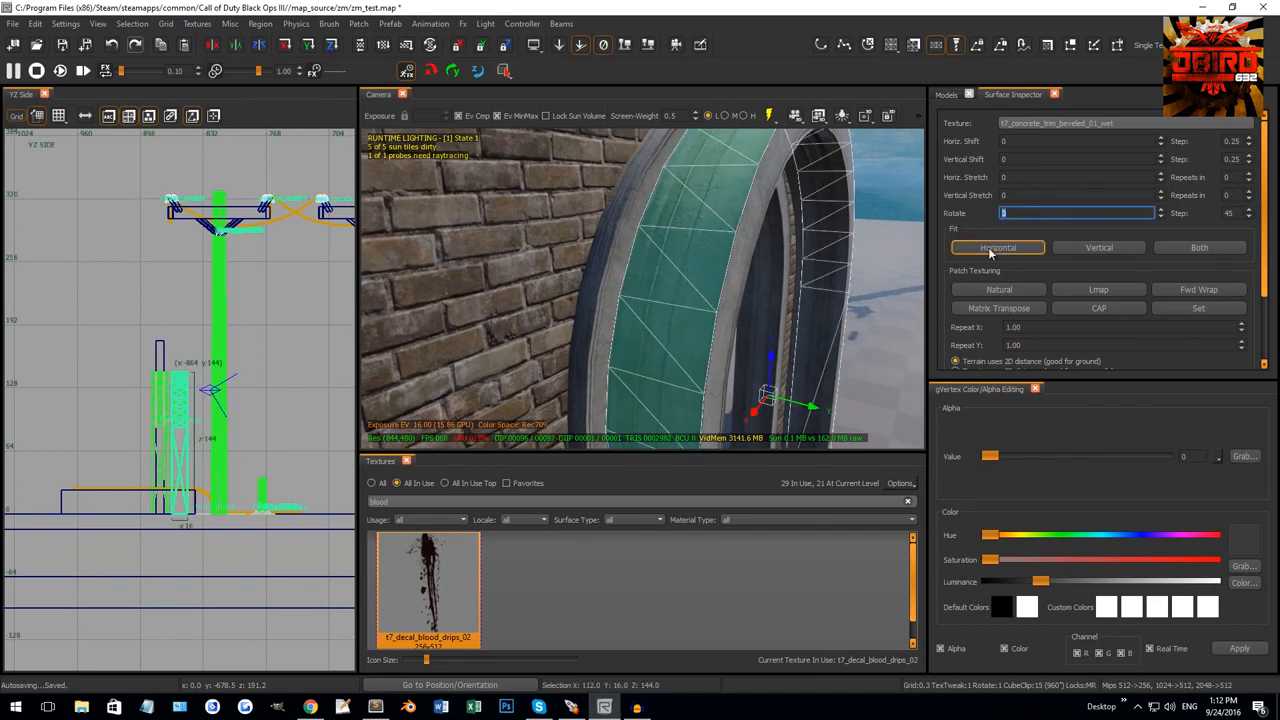
{"action": "left_click", "coordinate": [1001, 289]}
{"action": "left_click_drag", "start_coordinate": [1014, 213], "coordinate": [886, 224]}
{"action": "type", "text": "90"}
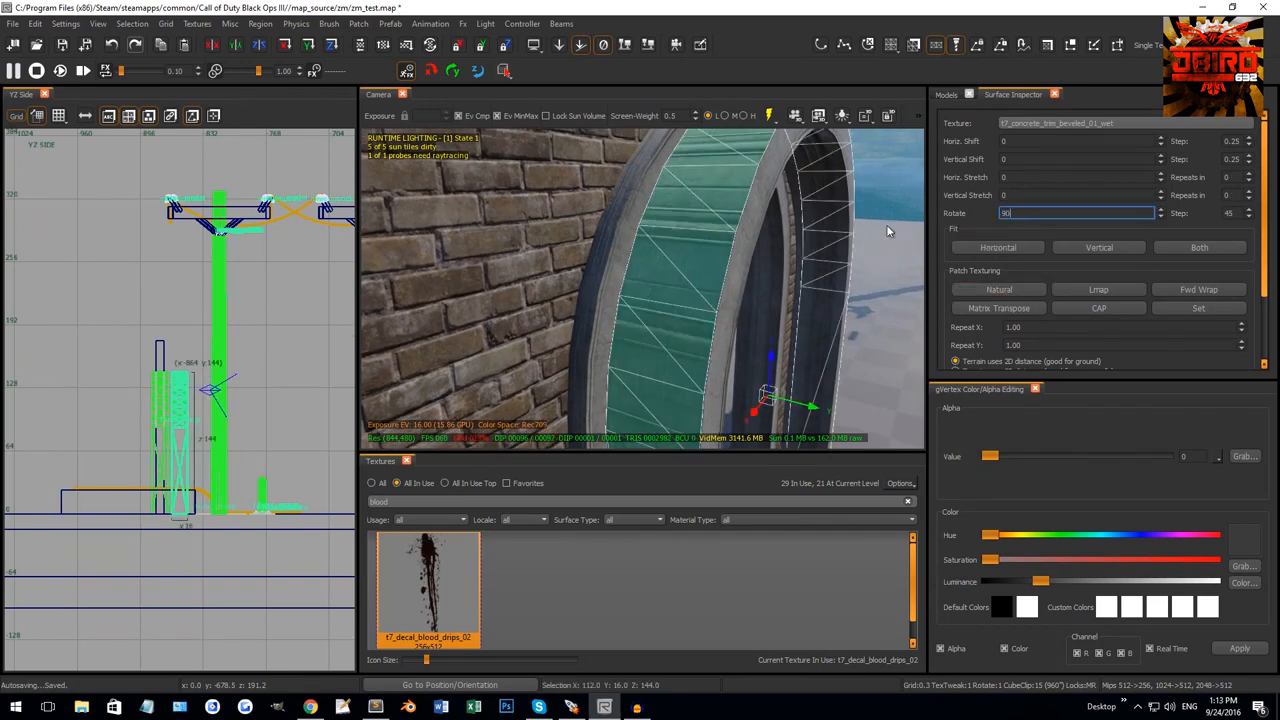
{"action": "key", "text": "Return"}
{"action": "key", "text": "Escape"}
Select three more arch trim patches together.
{"action": "right_click_drag", "start_coordinate": [762, 262], "coordinate": [712, 304]}
{"action": "left_click", "coordinate": [727, 313], "text": "shift"}
{"action": "left_click", "coordinate": [773, 241], "text": "shift"}
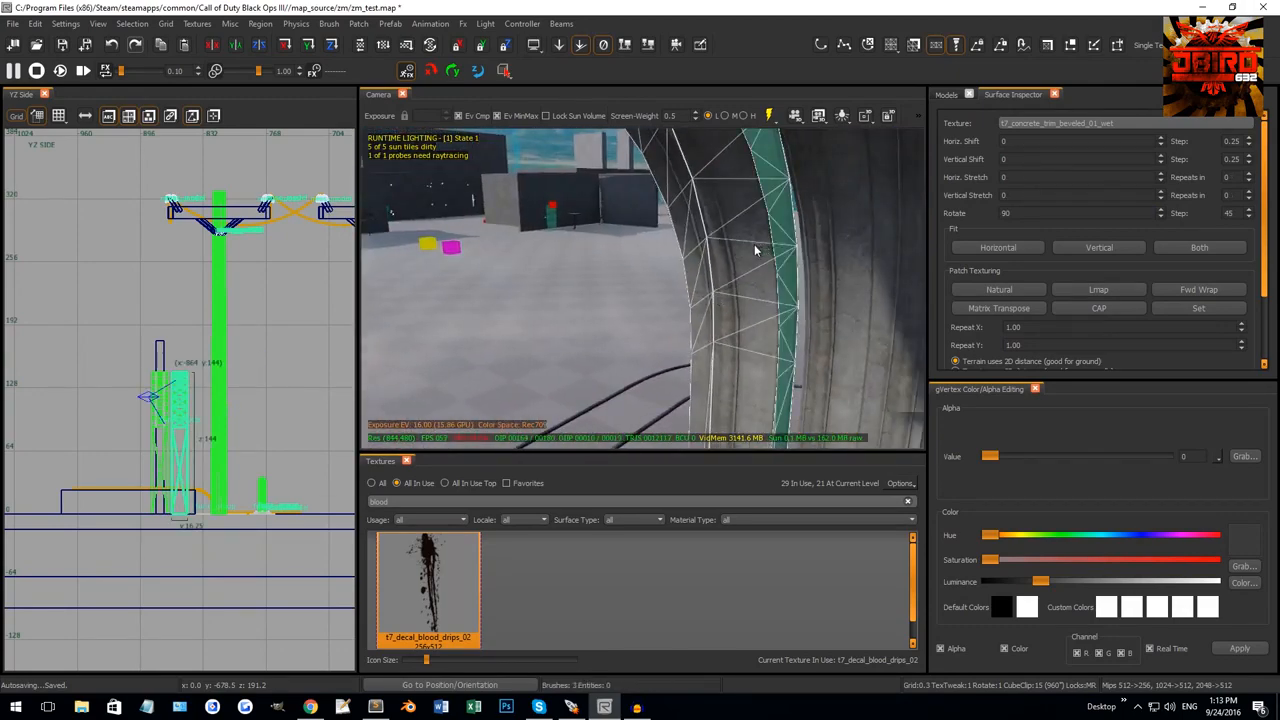
{"action": "left_click", "coordinate": [754, 247], "text": "shift"}
{"action": "right_click_drag", "start_coordinate": [754, 247], "coordinate": [662, 207]}
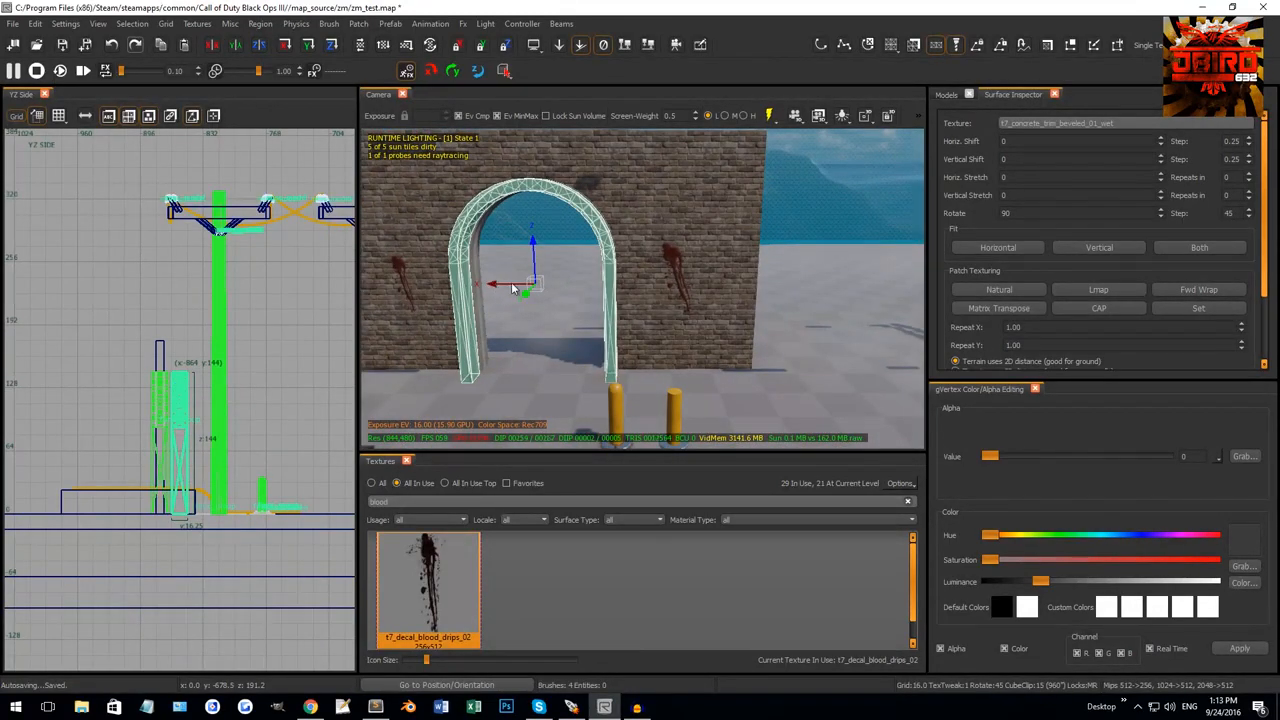
Move the arch sideways out of the wall, then select the top and left brick wall pieces.
{"action": "left_click_drag", "start_coordinate": [512, 288], "coordinate": [888, 265]}
{"action": "right_click_drag", "start_coordinate": [888, 265], "coordinate": [900, 262]}
{"action": "key", "text": "Escape"}
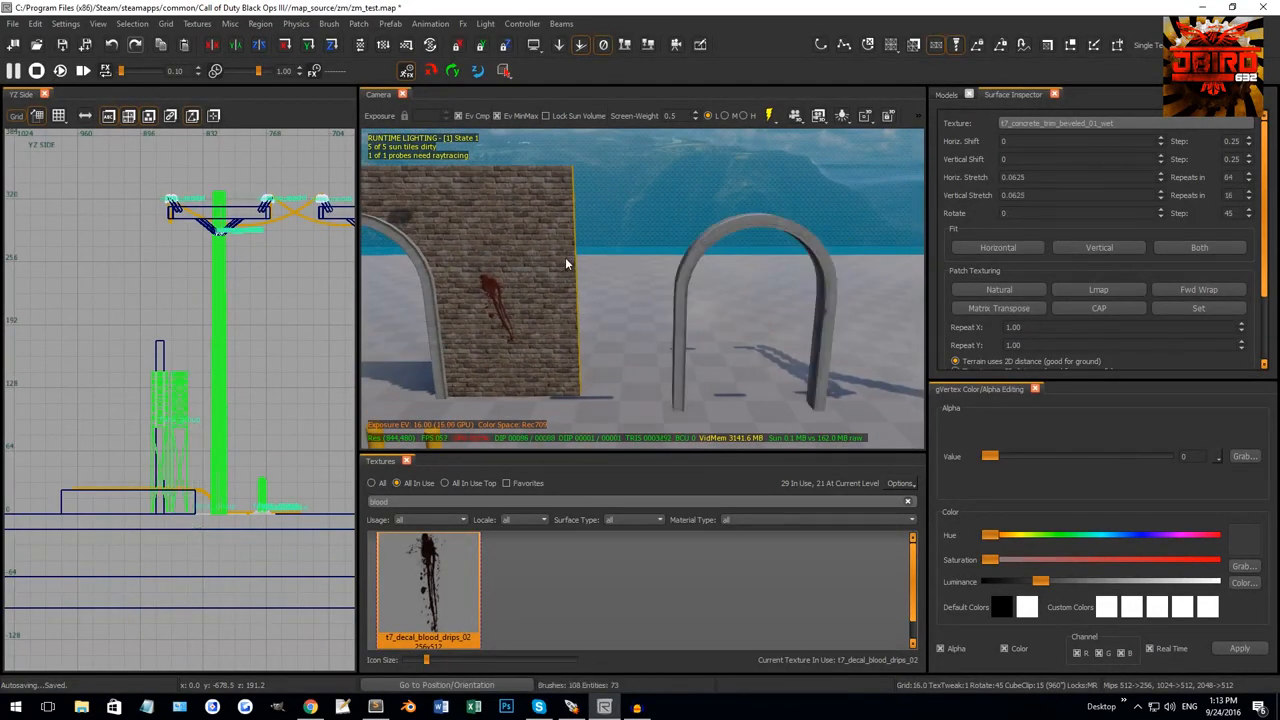
{"action": "left_click", "coordinate": [530, 288], "text": "shift"}
{"action": "right_click_drag", "start_coordinate": [560, 216], "coordinate": [556, 211]}
{"action": "left_click", "coordinate": [558, 185], "text": "shift"}
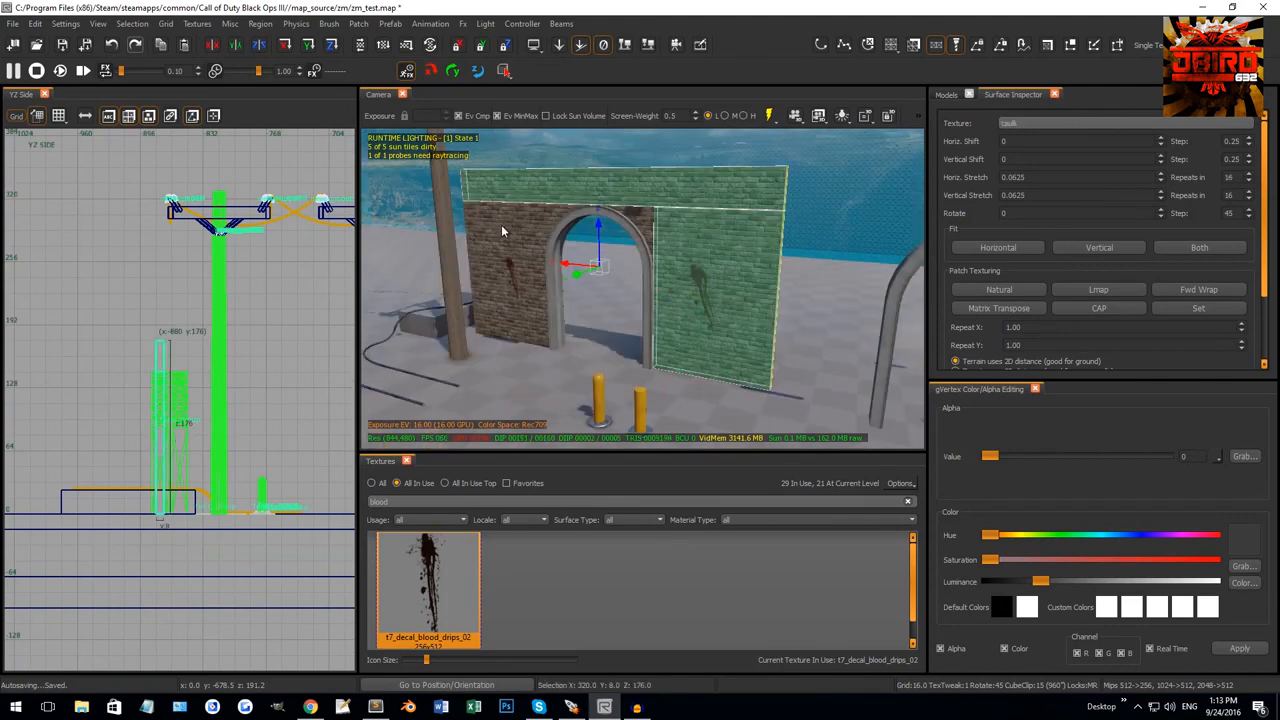
{"action": "left_click", "coordinate": [502, 226], "text": "shift"}
In the XY Top view, draw a new thin brush and stretch it to 148 units wide.
{"action": "scroll", "coordinate": [212, 446], "scroll_direction": "down", "scroll_amount": 2}
{"action": "scroll", "coordinate": [211, 446], "scroll_direction": "down", "scroll_amount": 1}
{"action": "key", "text": "ctrl+Tab"}
{"action": "key", "text": "ctrl+Tab"}
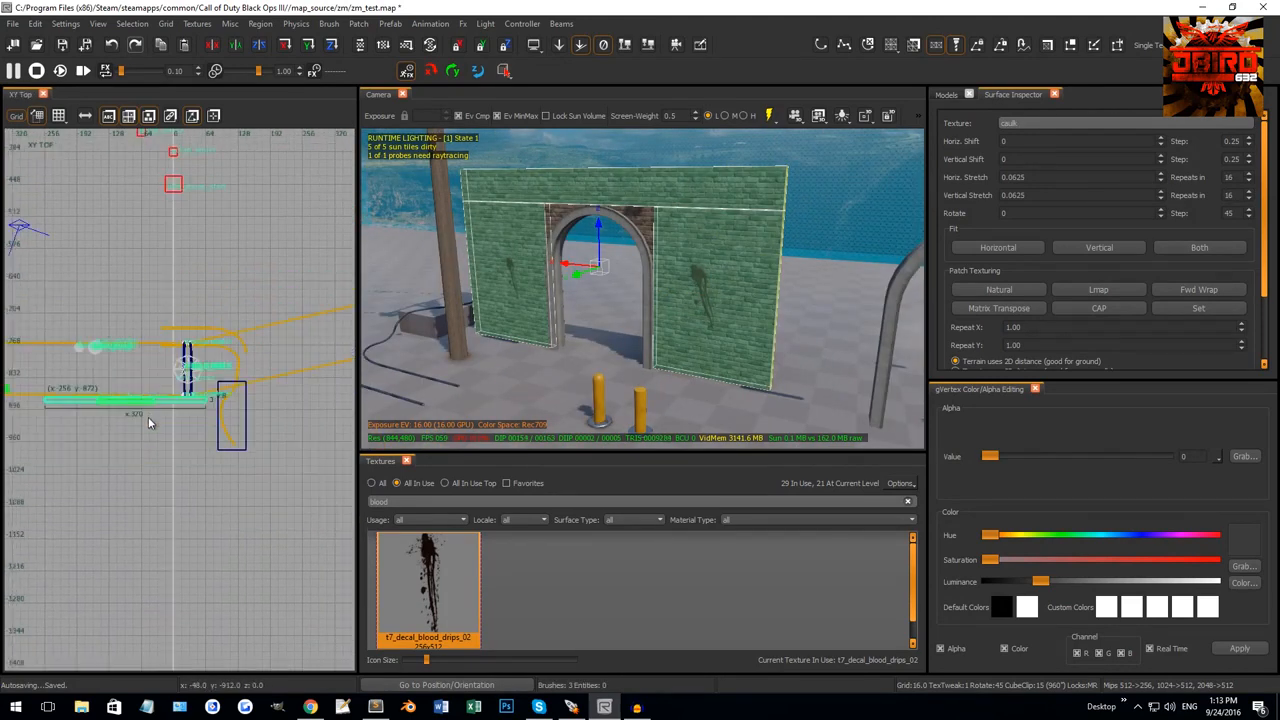
{"action": "right_click_drag", "start_coordinate": [148, 418], "coordinate": [120, 369]}
{"action": "scroll", "coordinate": [220, 367], "scroll_direction": "up", "scroll_amount": 5}
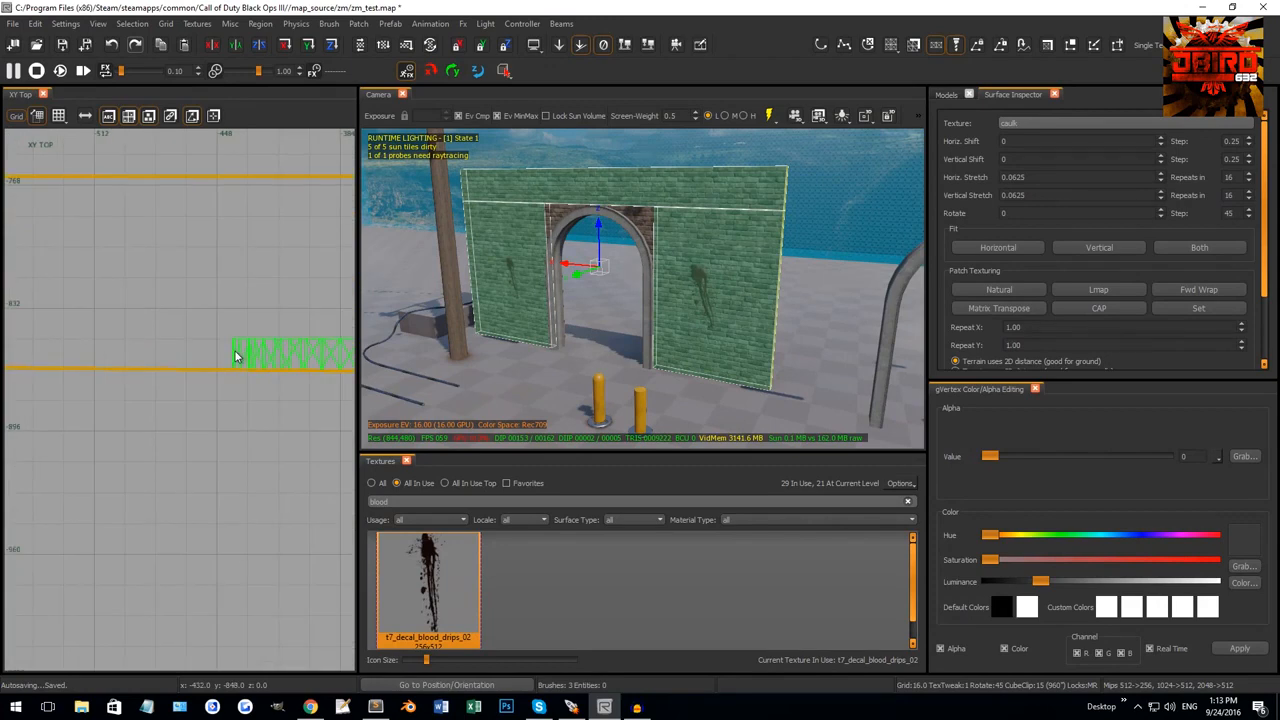
{"action": "key", "text": "Escape"}
{"action": "scroll", "coordinate": [232, 349], "scroll_direction": "up", "scroll_amount": 2}
{"action": "scroll", "coordinate": [210, 381], "scroll_direction": "down", "scroll_amount": 3}
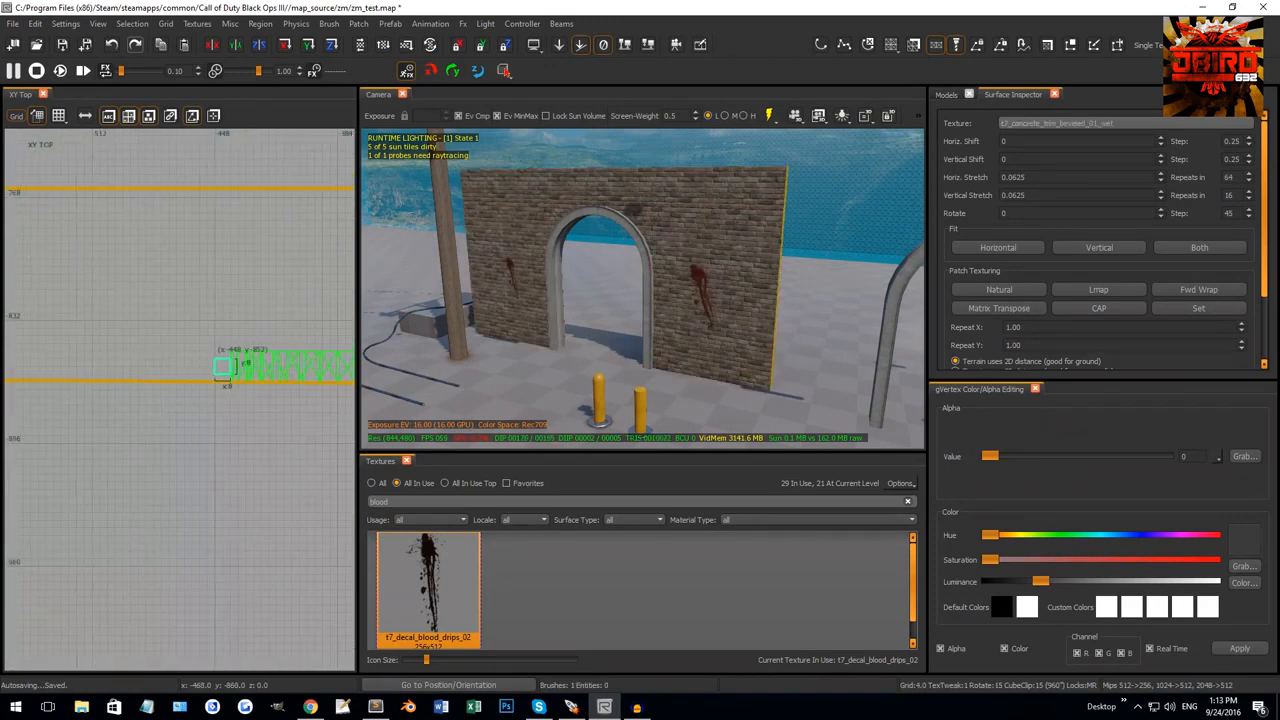
{"action": "right_click_drag", "start_coordinate": [218, 384], "coordinate": [262, 372]}
{"action": "left_click_drag", "start_coordinate": [228, 363], "coordinate": [47, 386]}
{"action": "scroll", "coordinate": [60, 384], "scroll_direction": "down", "scroll_amount": 4}
{"action": "key", "text": "ctrl+Tab"}
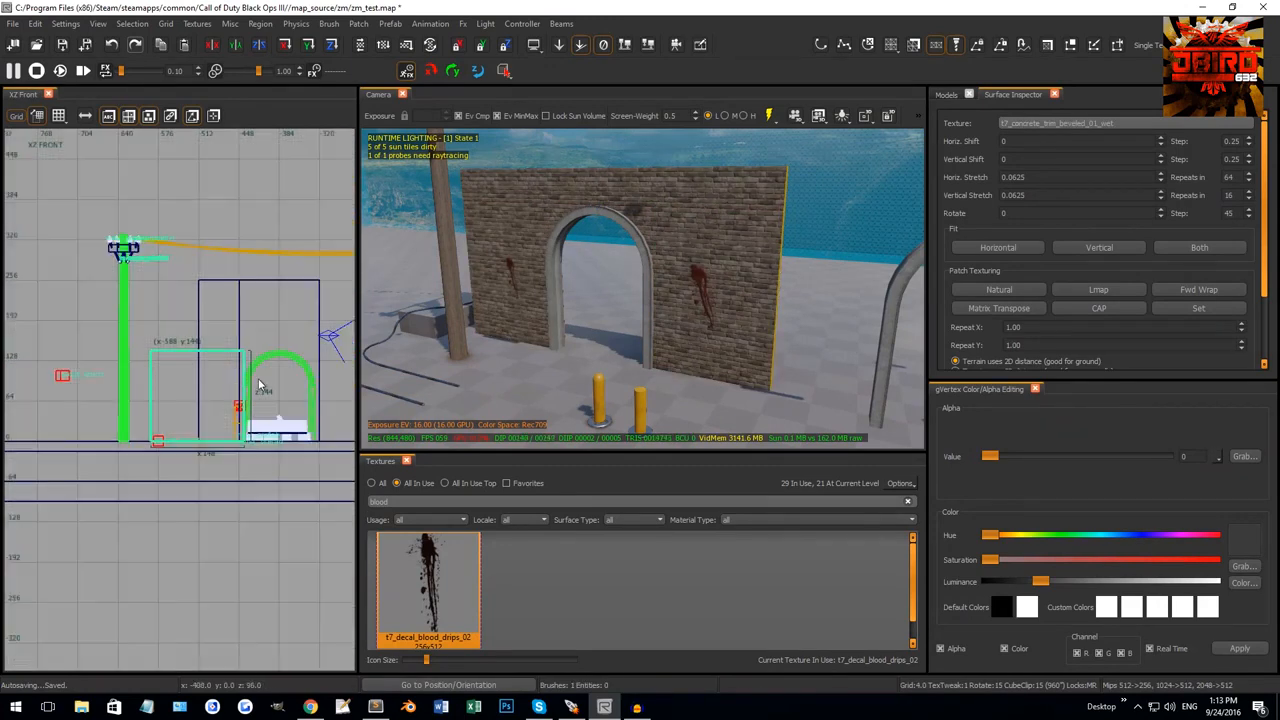
{"action": "scroll", "coordinate": [246, 380], "scroll_direction": "up", "scroll_amount": 3}
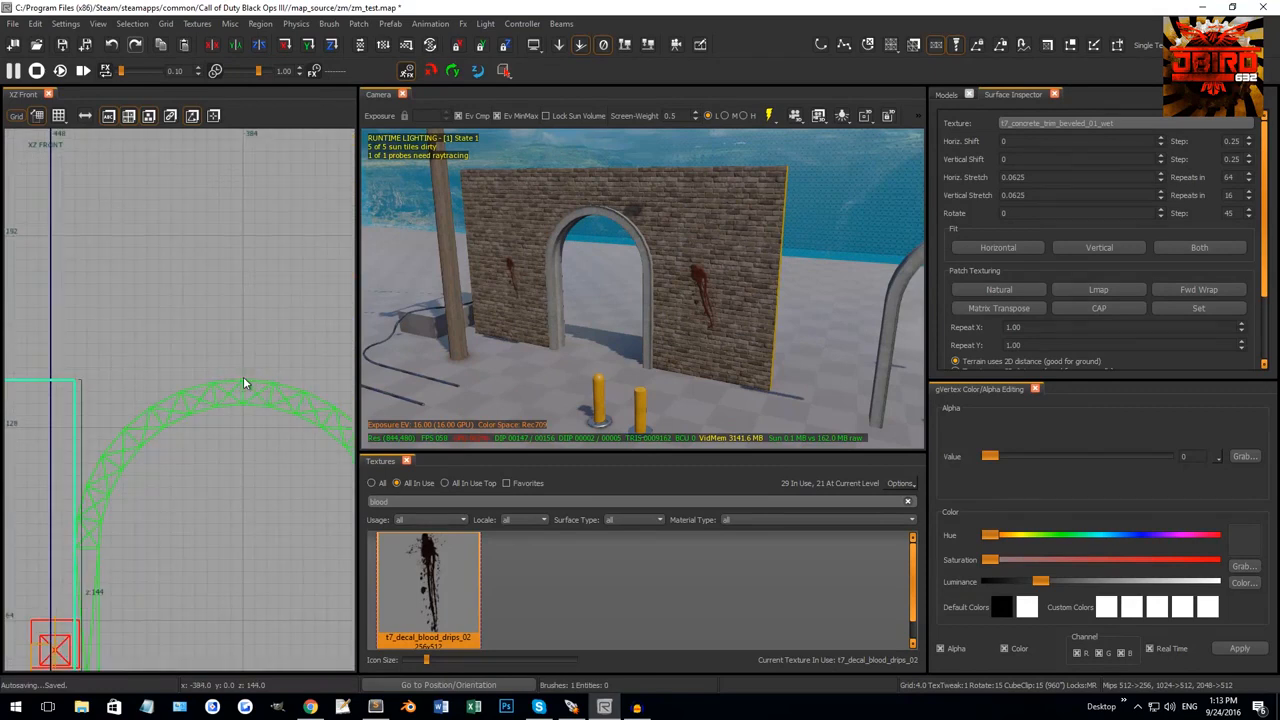
In XZ Front, move the brush to the arch's right, raise its top to 224, raise its bottom, and extend its left edge.
{"action": "scroll", "coordinate": [200, 405], "scroll_direction": "down", "scroll_amount": 3}
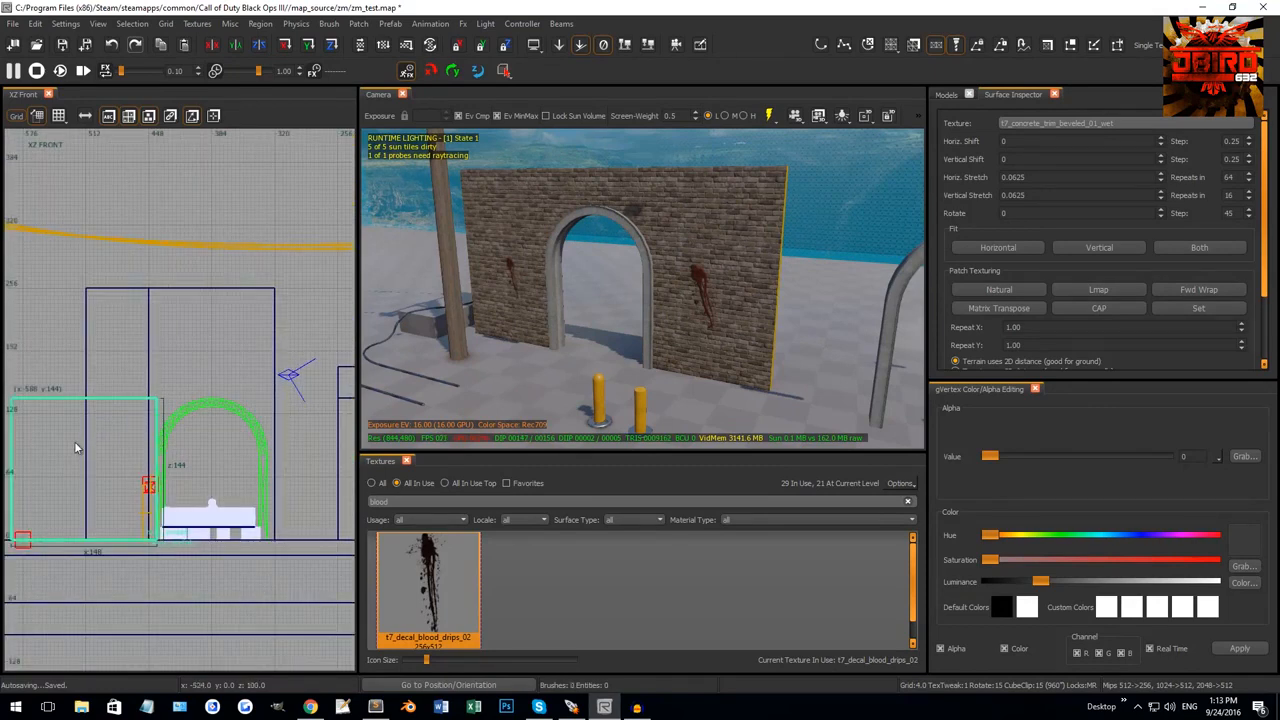
{"action": "left_click_drag", "start_coordinate": [75, 447], "coordinate": [329, 435]}
{"action": "scroll", "coordinate": [291, 523], "scroll_direction": "up", "scroll_amount": 3}
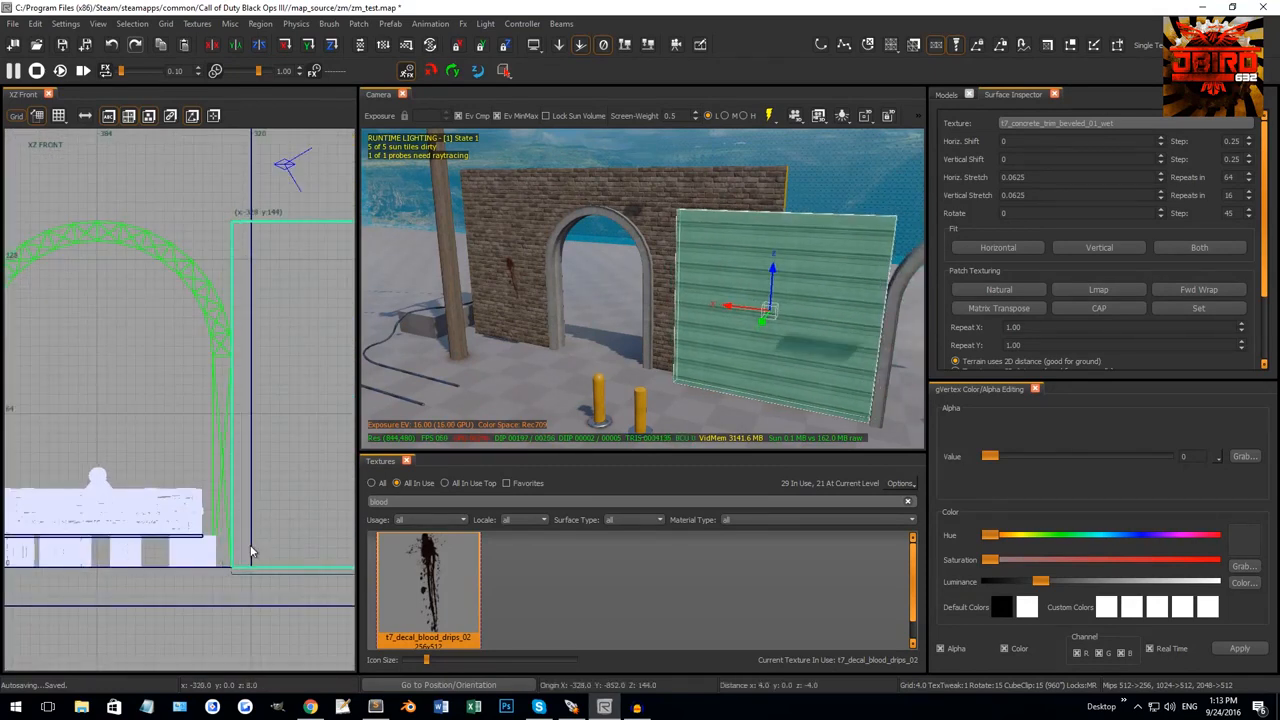
{"action": "scroll", "coordinate": [215, 360], "scroll_direction": "down", "scroll_amount": 3}
{"action": "scroll", "coordinate": [177, 323], "scroll_direction": "down", "scroll_amount": 3}
{"action": "right_click_drag", "start_coordinate": [272, 355], "coordinate": [229, 363]}
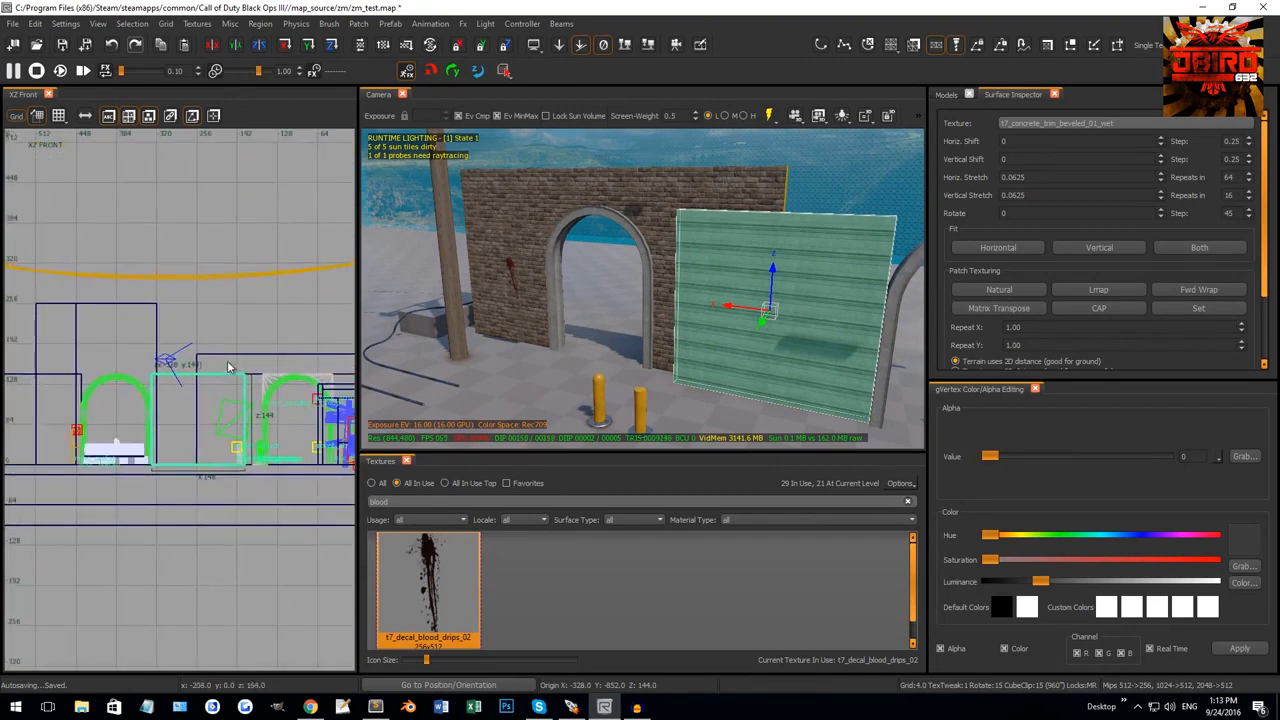
{"action": "left_click_drag", "start_coordinate": [227, 356], "coordinate": [222, 300]}
{"action": "left_click_drag", "start_coordinate": [195, 470], "coordinate": [220, 379]}
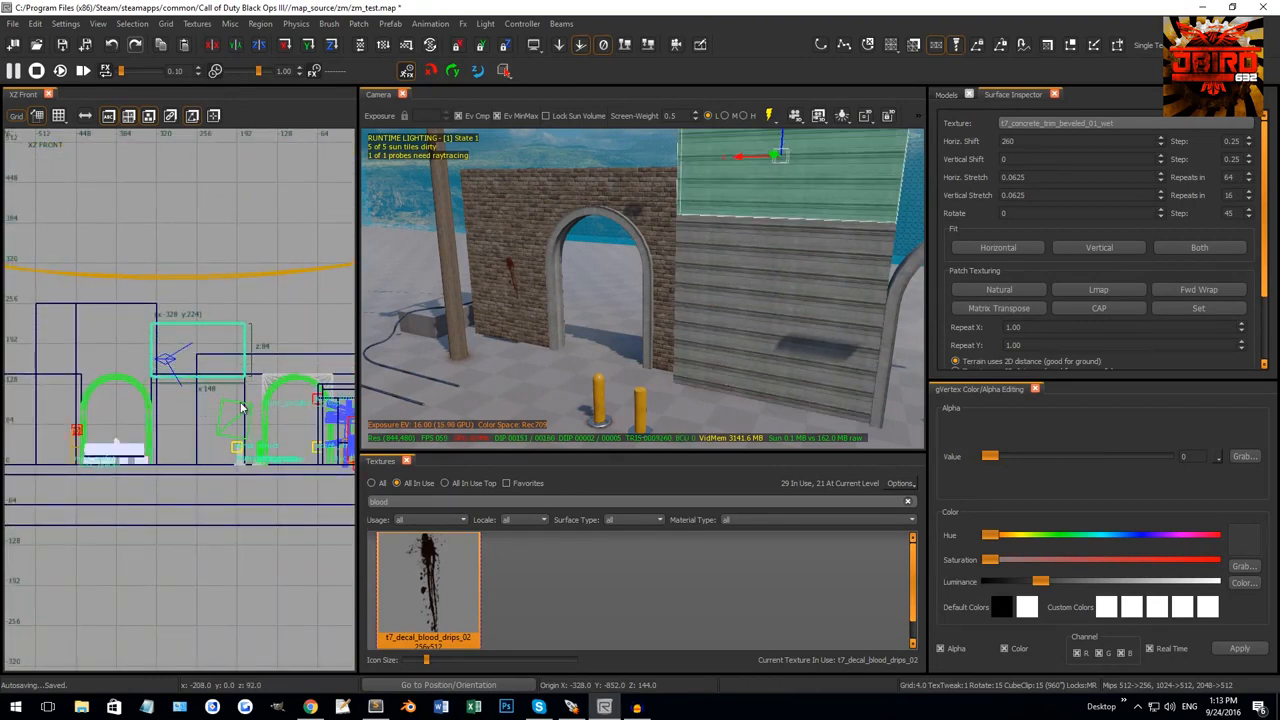
{"action": "scroll", "coordinate": [204, 400], "scroll_direction": "up", "scroll_amount": 4}
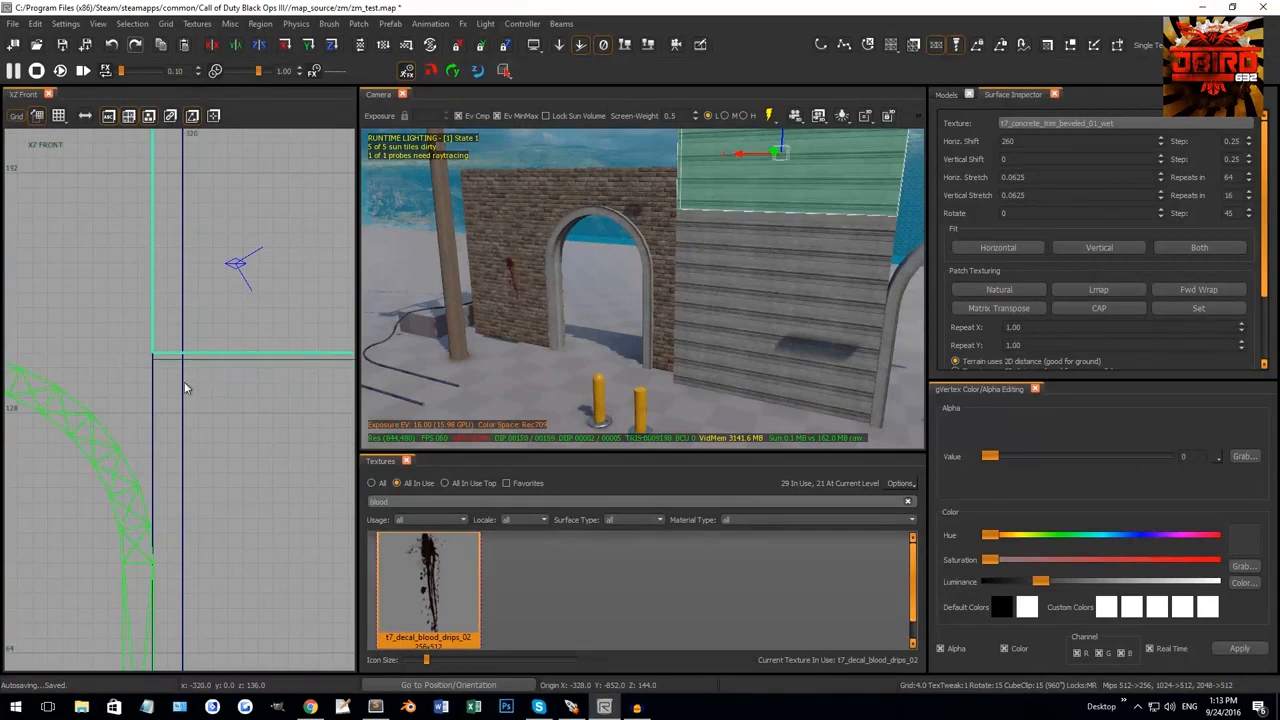
{"action": "scroll", "coordinate": [170, 382], "scroll_direction": "down", "scroll_amount": 6}
{"action": "scroll", "coordinate": [160, 370], "scroll_direction": "up", "scroll_amount": 2}
{"action": "scroll", "coordinate": [100, 372], "scroll_direction": "up", "scroll_amount": 4}
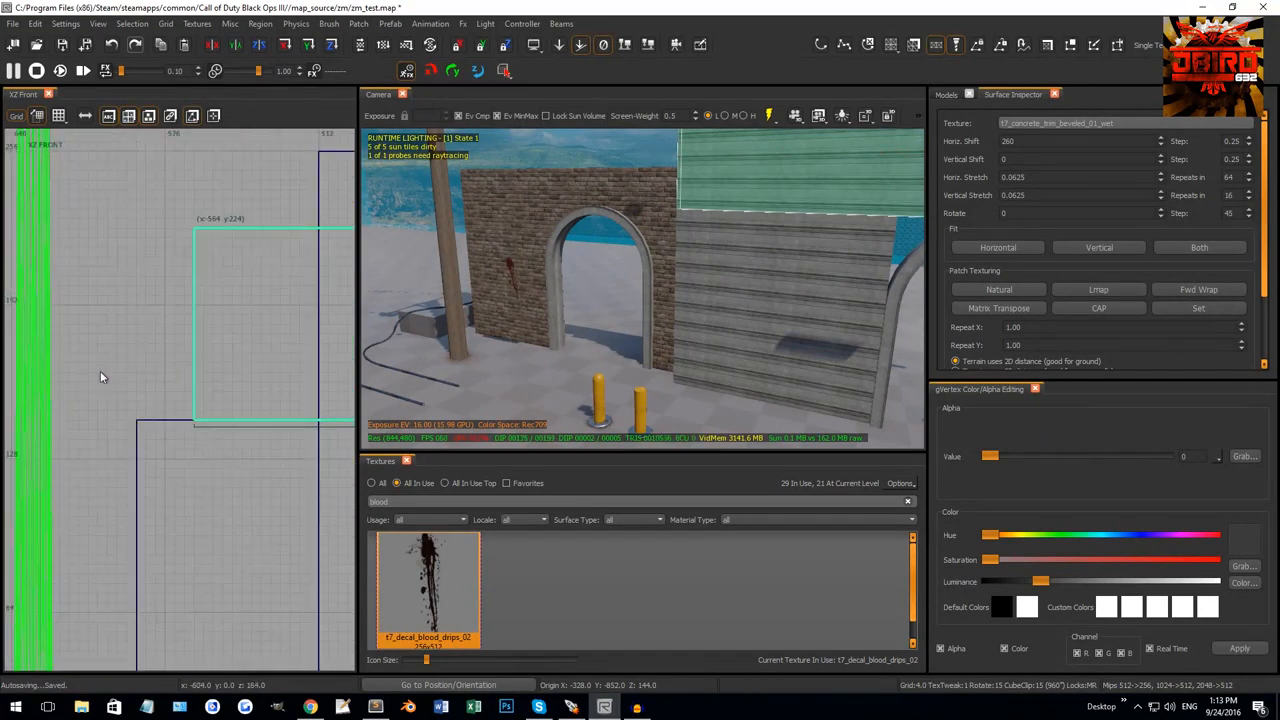
{"action": "left_click_drag", "start_coordinate": [122, 376], "coordinate": [97, 379]}
Copy the t7_brick_worn_dirty_tan brick texture from the wall onto the new panel.
{"action": "key", "text": "Escape"}
{"action": "right_click_drag", "start_coordinate": [512, 295], "coordinate": [716, 249]}
{"action": "left_click", "coordinate": [716, 254]}
{"action": "right_click_drag", "start_coordinate": [742, 182], "coordinate": [849, 228]}
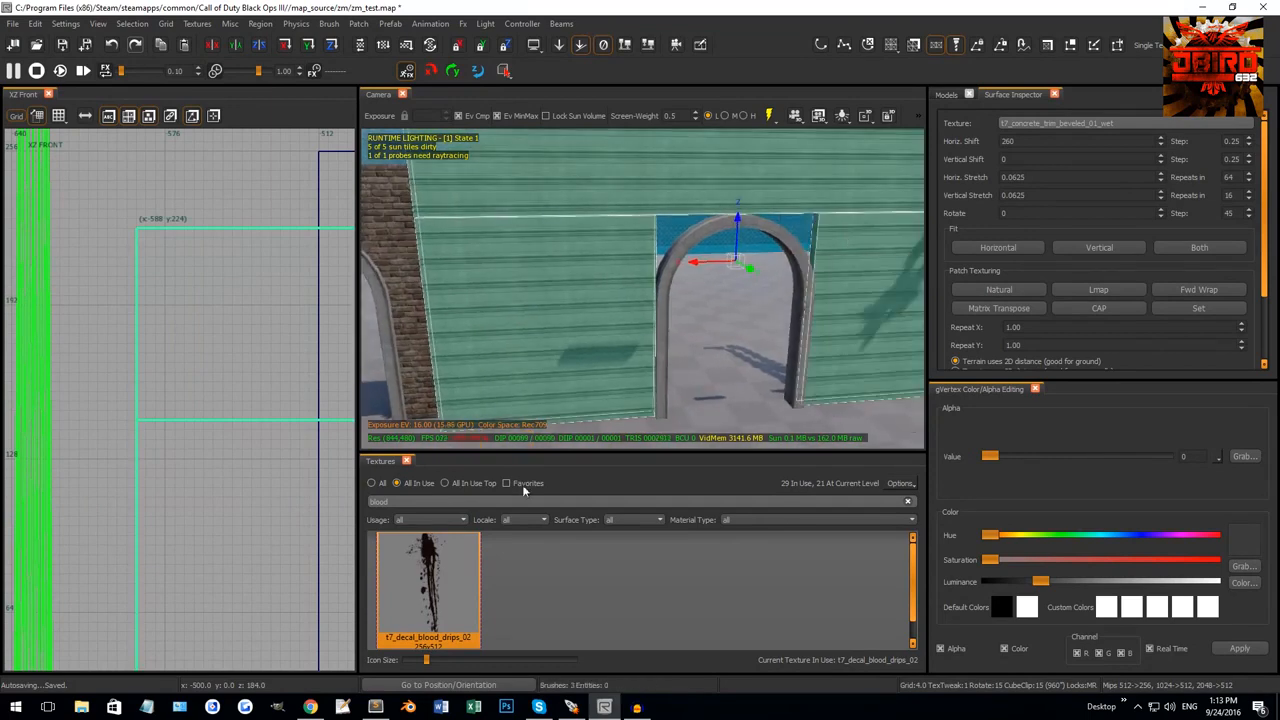
{"action": "left_click", "coordinate": [381, 485]}
{"action": "middle_click", "coordinate": [419, 344]}
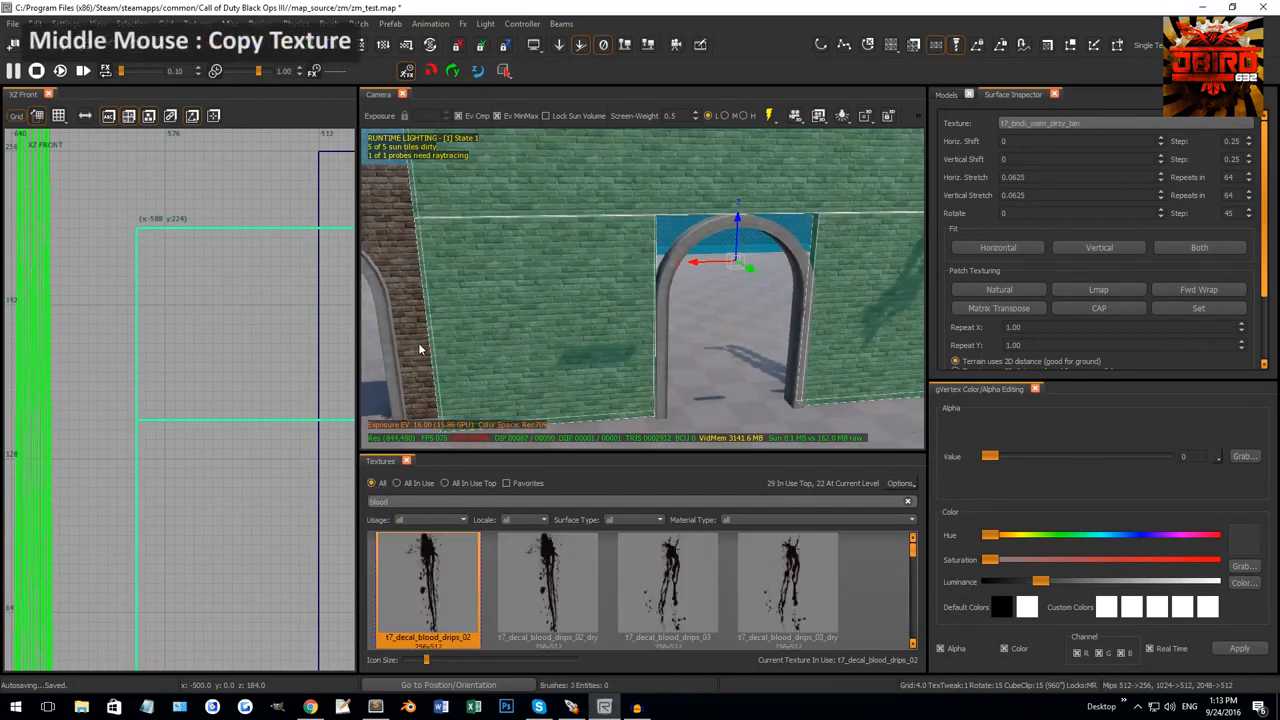
In XZ Front, drag a new brush over the arch's upper-left corner and widen it leftward.
{"action": "key", "text": "Escape"}
{"action": "right_click_drag", "start_coordinate": [419, 344], "coordinate": [586, 286]}
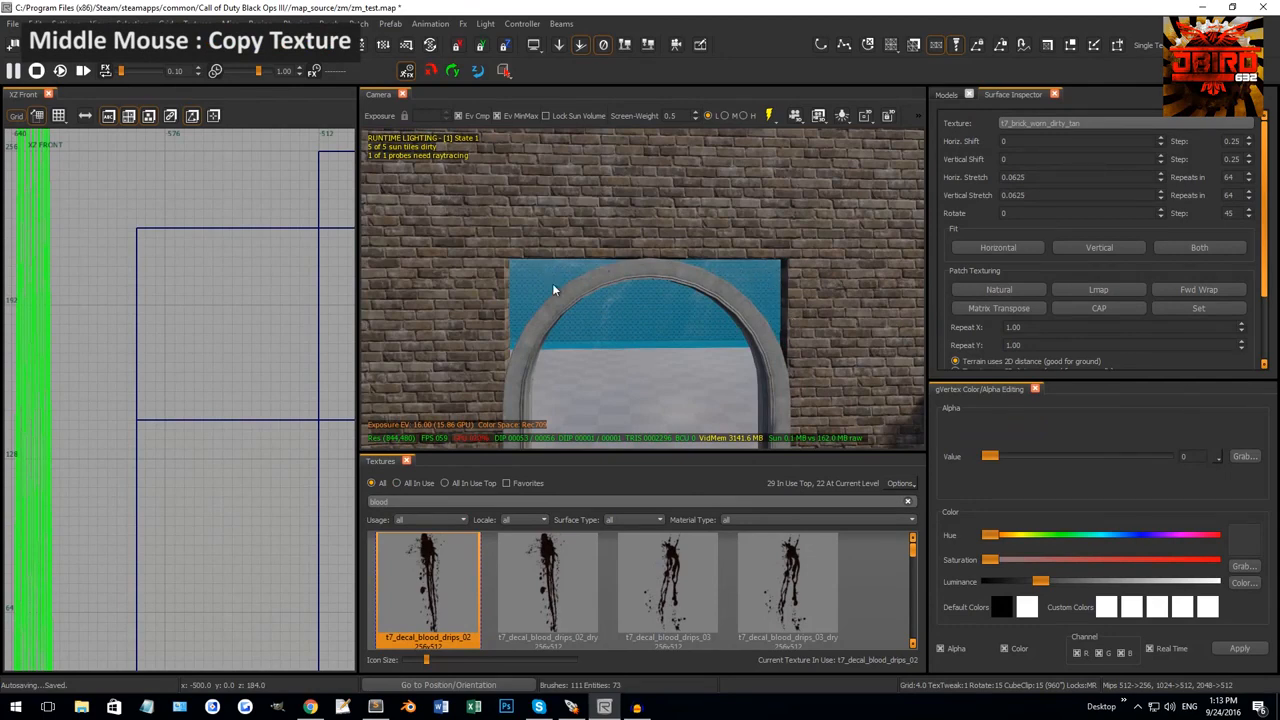
{"action": "right_click_drag", "start_coordinate": [552, 289], "coordinate": [627, 296]}
{"action": "left_click", "coordinate": [557, 252]}
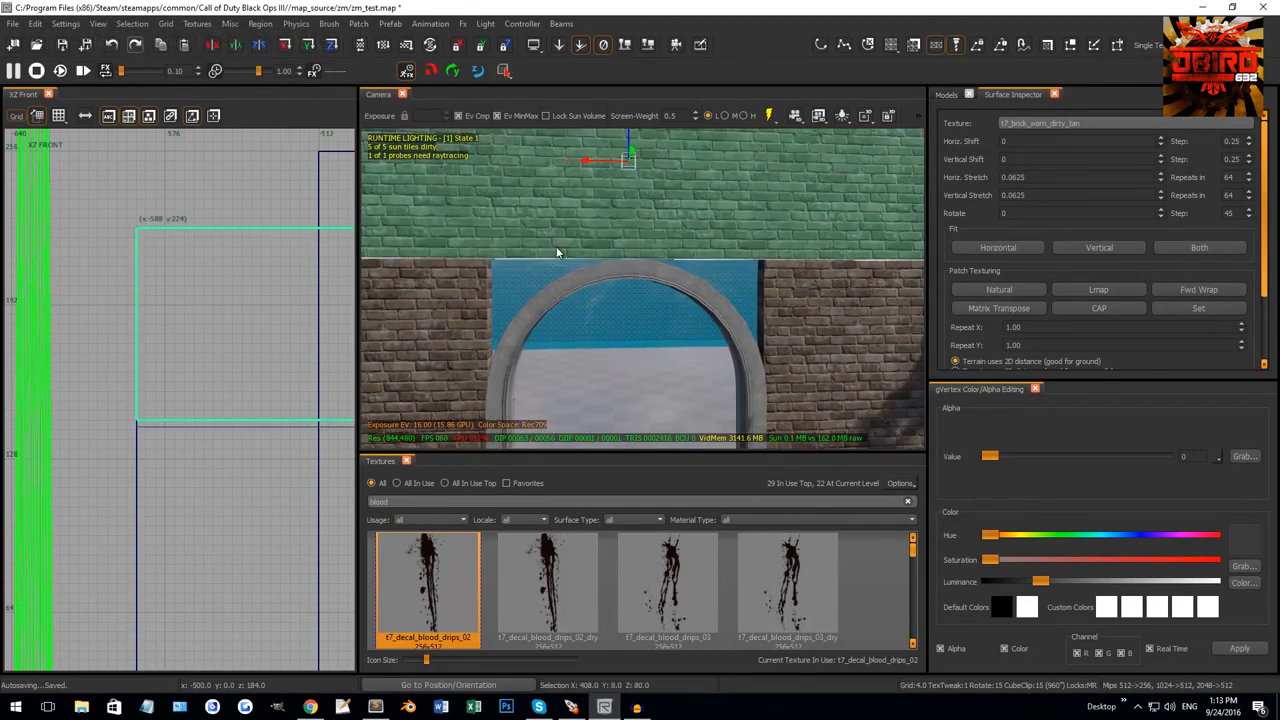
{"action": "scroll", "coordinate": [211, 395], "scroll_direction": "down", "scroll_amount": 9}
{"action": "scroll", "coordinate": [250, 401], "scroll_direction": "up", "scroll_amount": 12}
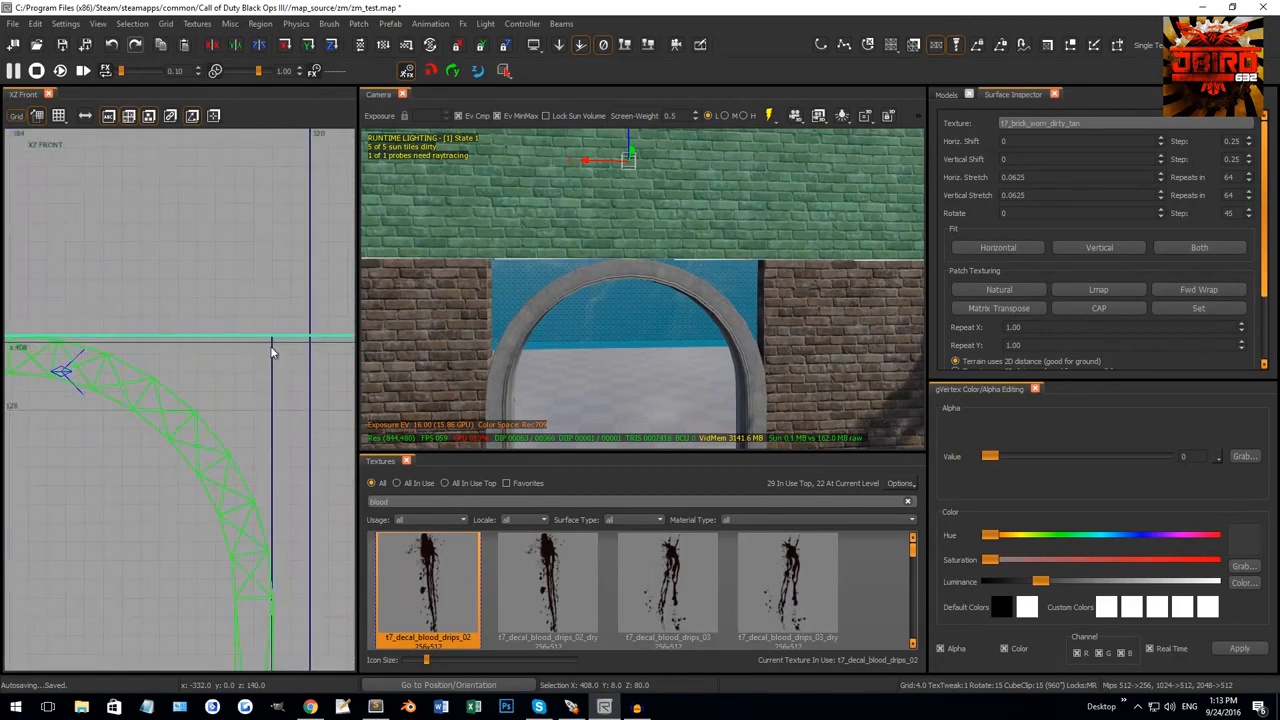
{"action": "key", "text": "Escape"}
{"action": "mouse_move", "coordinate": [271, 342]}
{"action": "left_mouse_down"}
{"action": "mouse_move", "coordinate": [190, 590]}
{"action": "mouse_move", "coordinate": [240, 609]}
{"action": "left_mouse_up"}
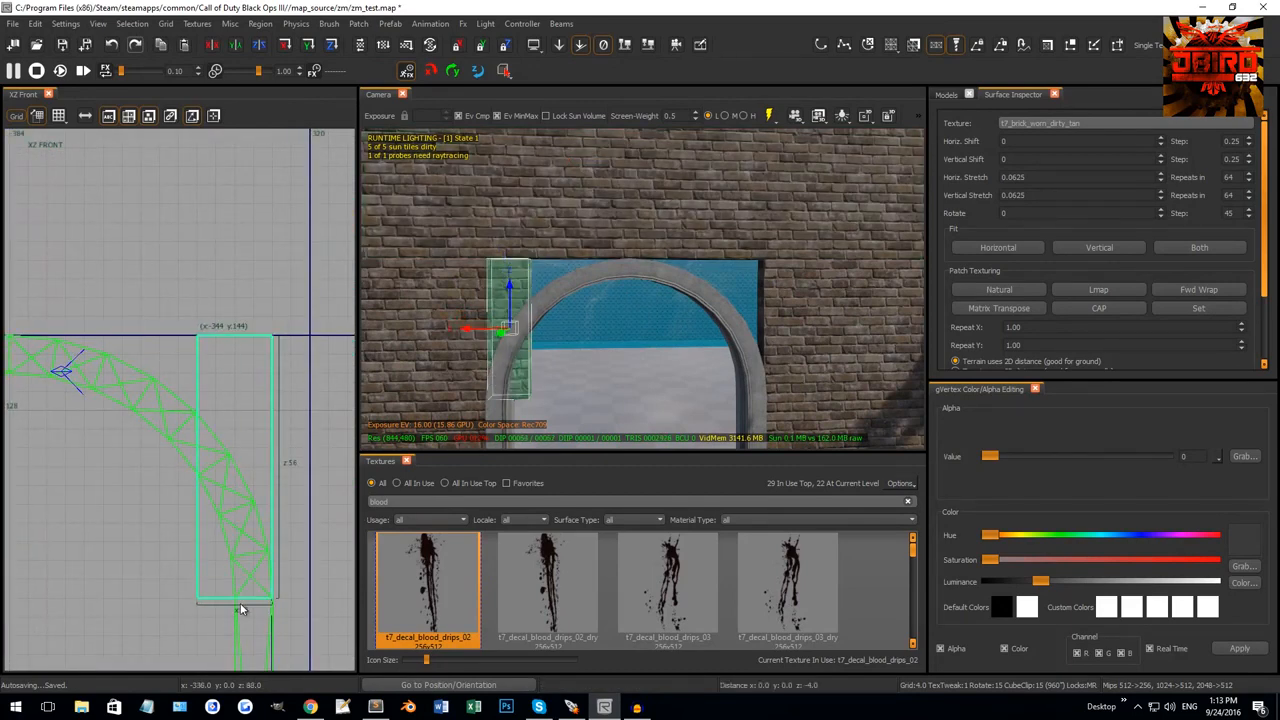
{"action": "scroll", "coordinate": [186, 532], "scroll_direction": "down", "scroll_amount": 1}
{"action": "right_click_drag", "start_coordinate": [115, 478], "coordinate": [213, 480]}
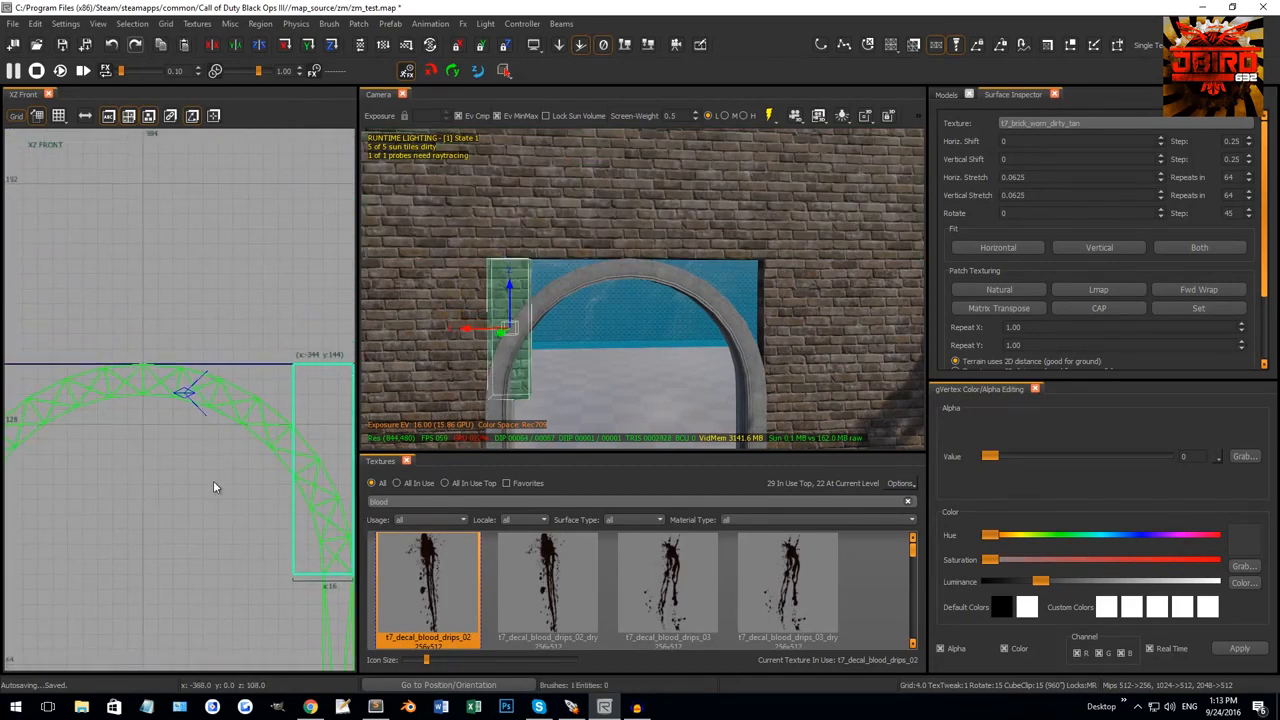
{"action": "left_click_drag", "start_coordinate": [246, 419], "coordinate": [98, 424]}
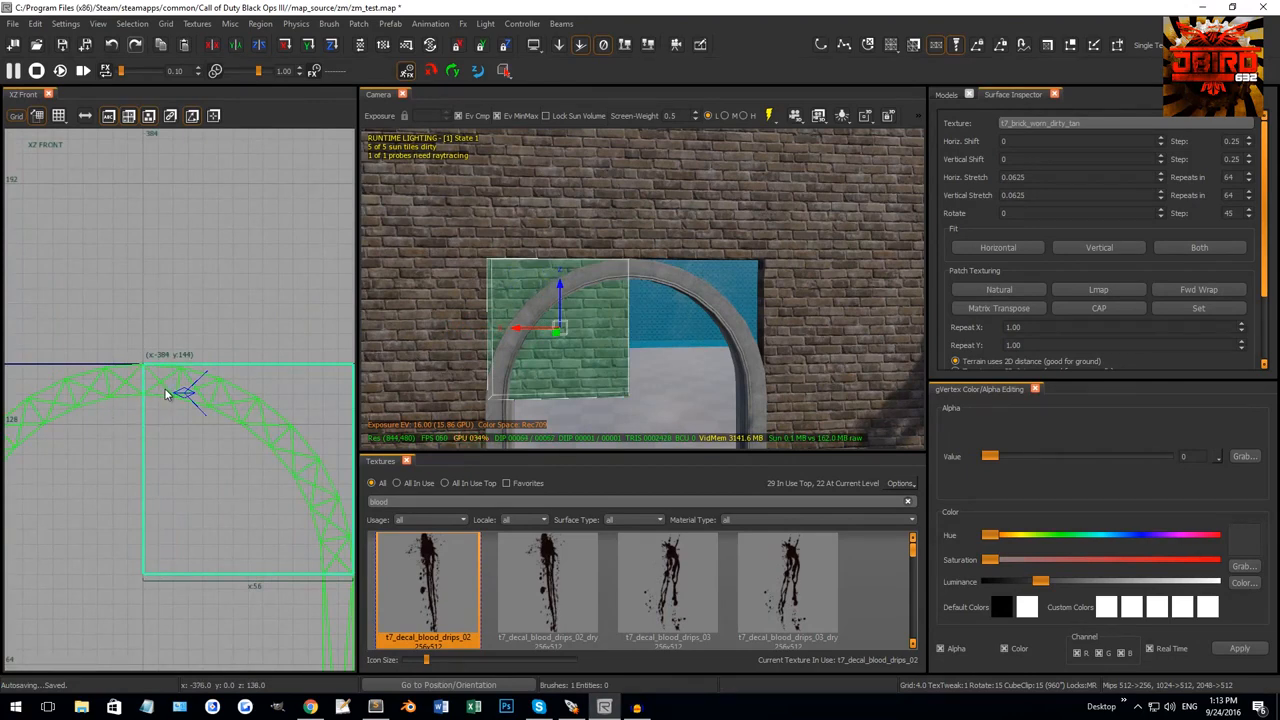
{"action": "left_click", "coordinate": [370, 26]}
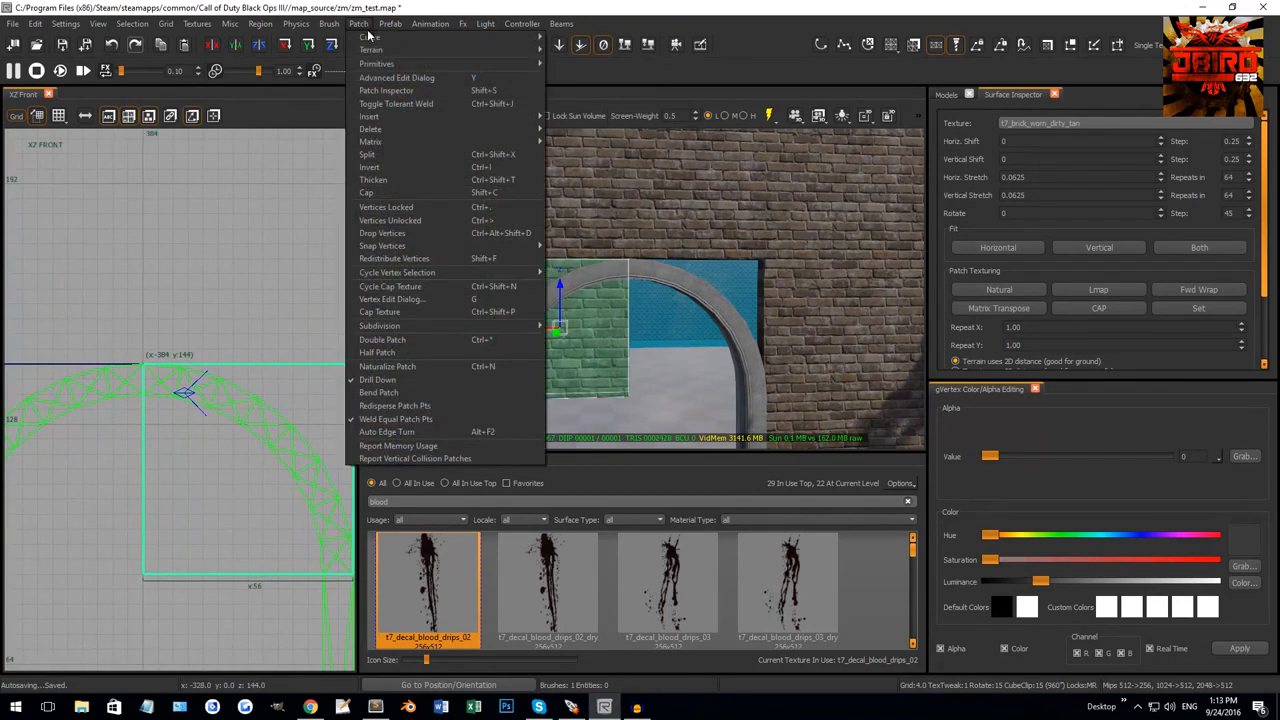
Convert the corner brush into a Patch > Primitives > Bevel patch.
{"action": "right_click_drag", "start_coordinate": [271, 451], "coordinate": [217, 434]}
{"action": "scroll", "coordinate": [217, 436], "scroll_direction": "down", "scroll_amount": 3}
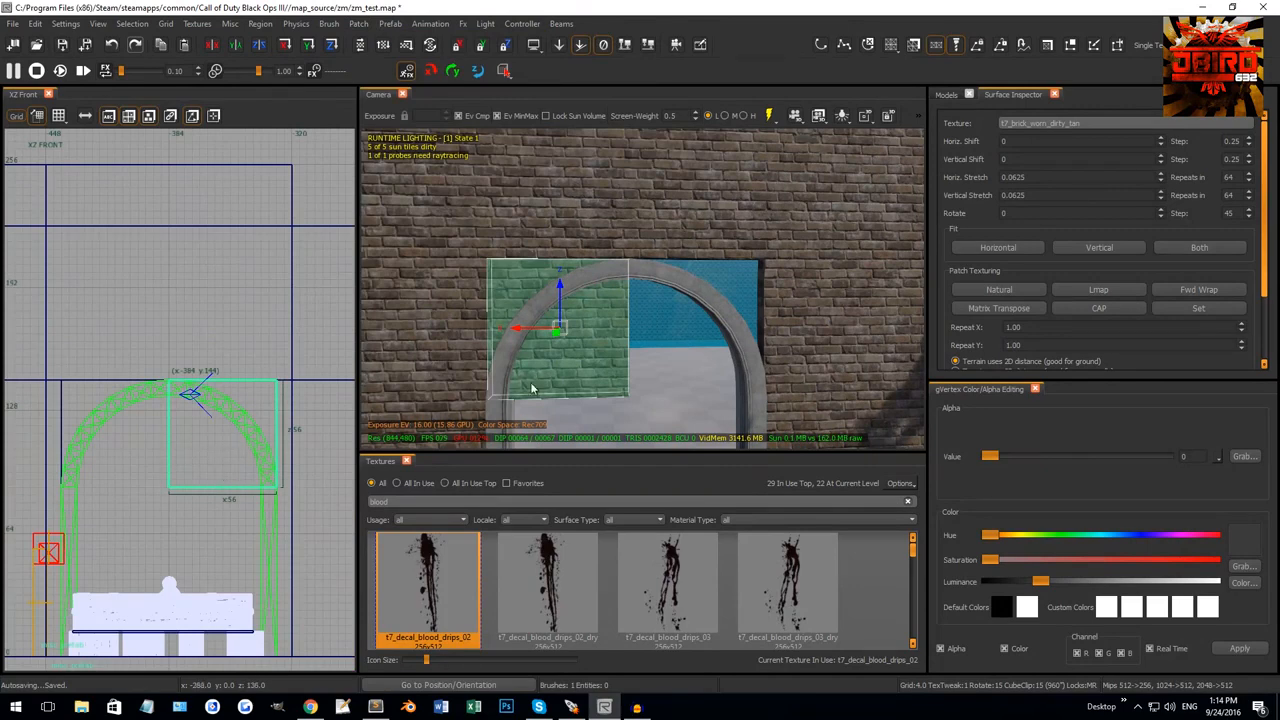
{"action": "left_click", "coordinate": [358, 24]}
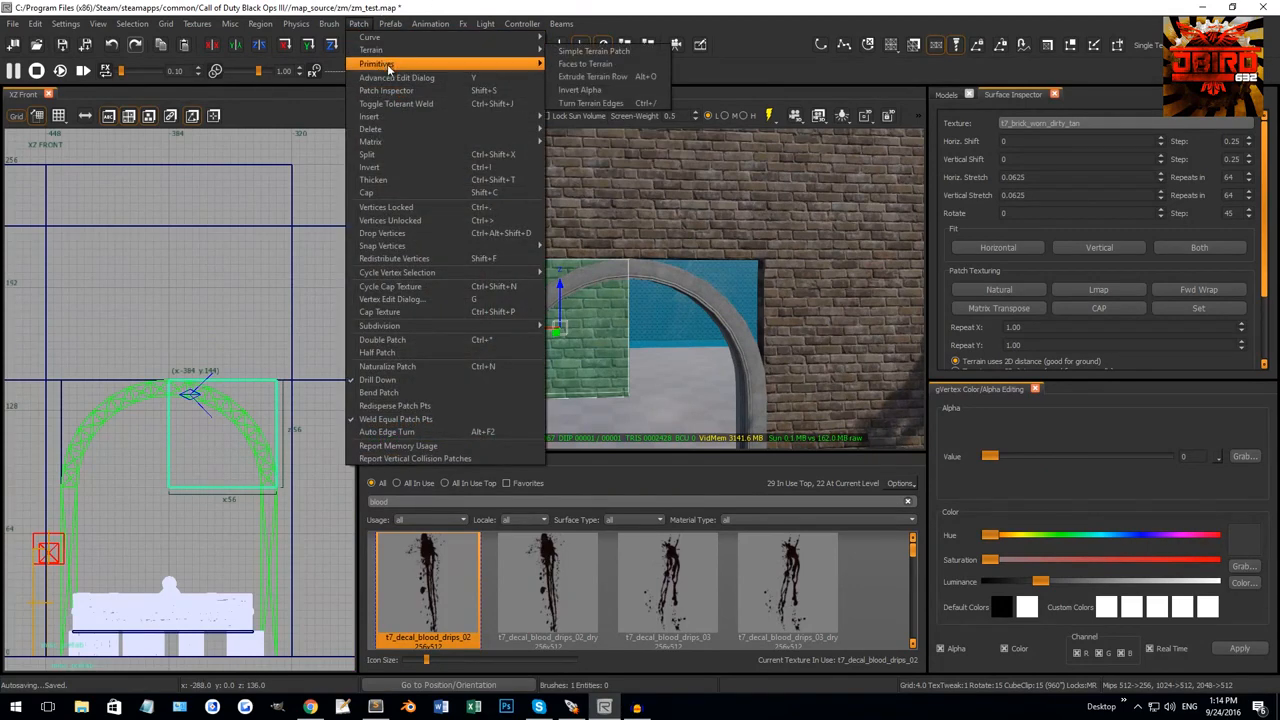
{"action": "mouse_move", "coordinate": [402, 66]}
{"action": "left_click", "coordinate": [560, 69]}
Drag the bevel patch in the front view so it follows the arch's curve.
{"action": "right_click_drag", "start_coordinate": [234, 433], "coordinate": [260, 387]}
{"action": "scroll", "coordinate": [260, 386], "scroll_direction": "up", "scroll_amount": 1}
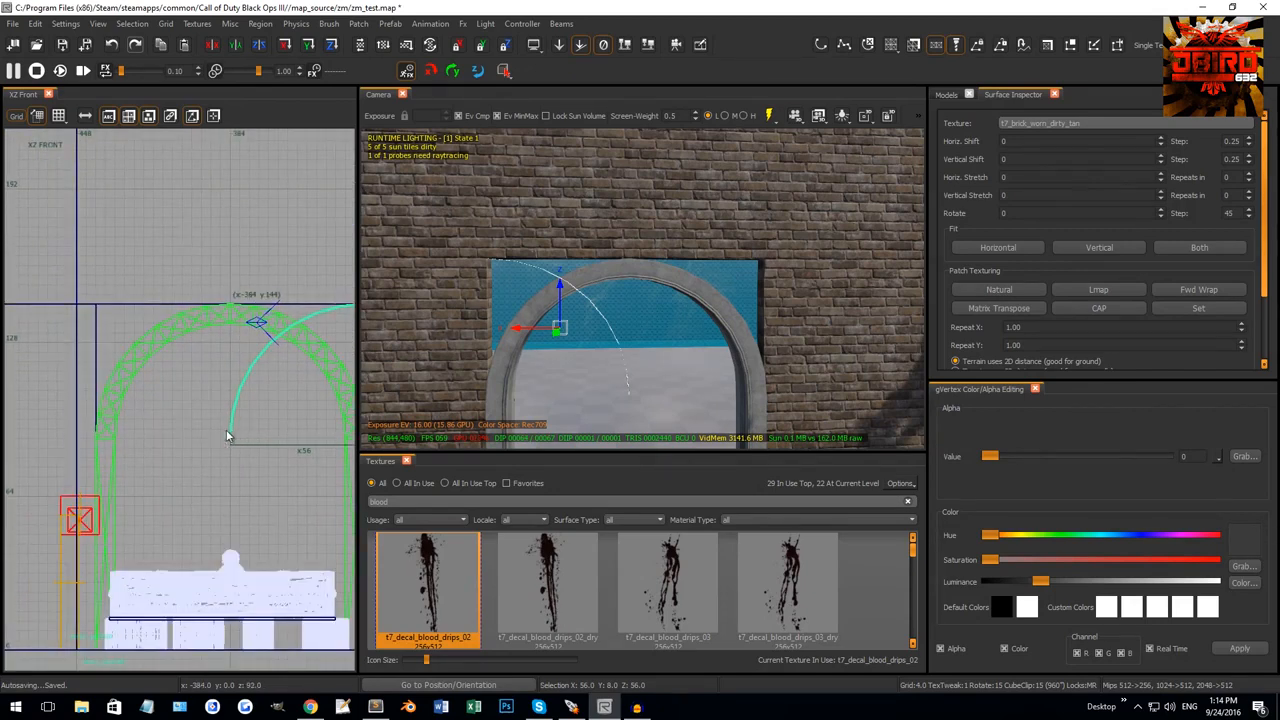
{"action": "left_click_drag", "start_coordinate": [227, 436], "coordinate": [98, 435]}
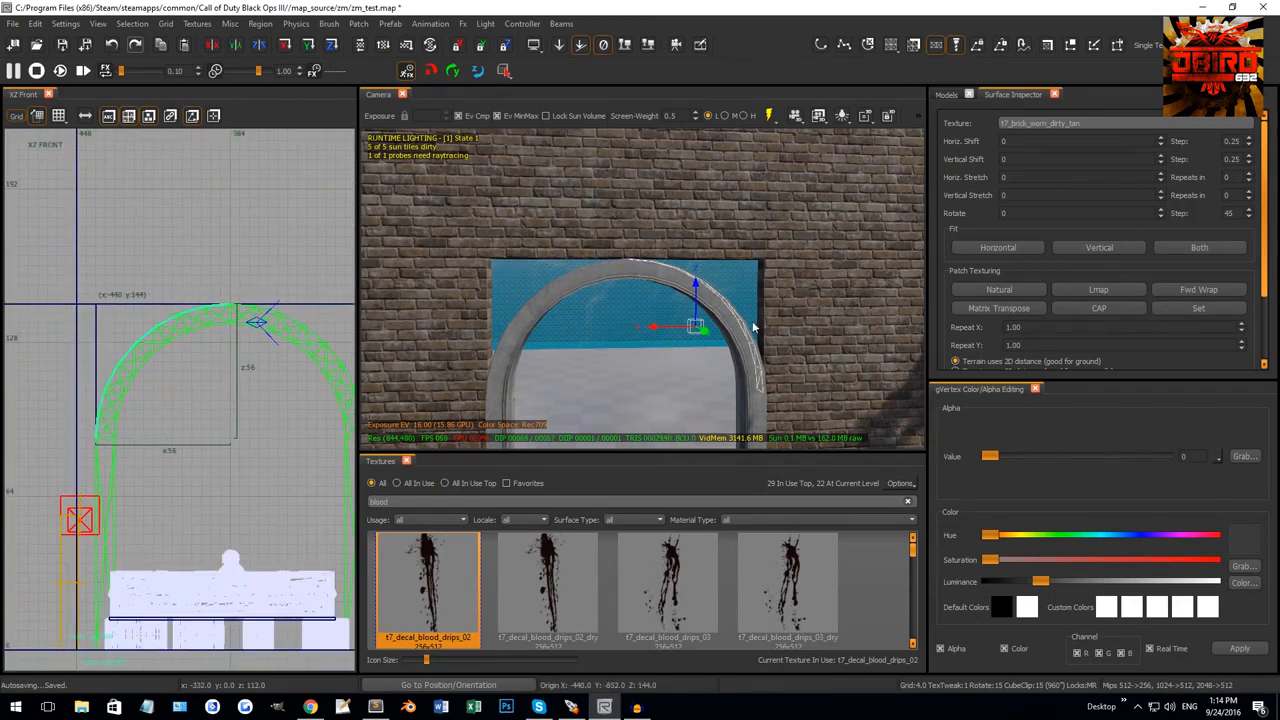
{"action": "scroll", "coordinate": [249, 363], "scroll_direction": "up", "scroll_amount": 3}
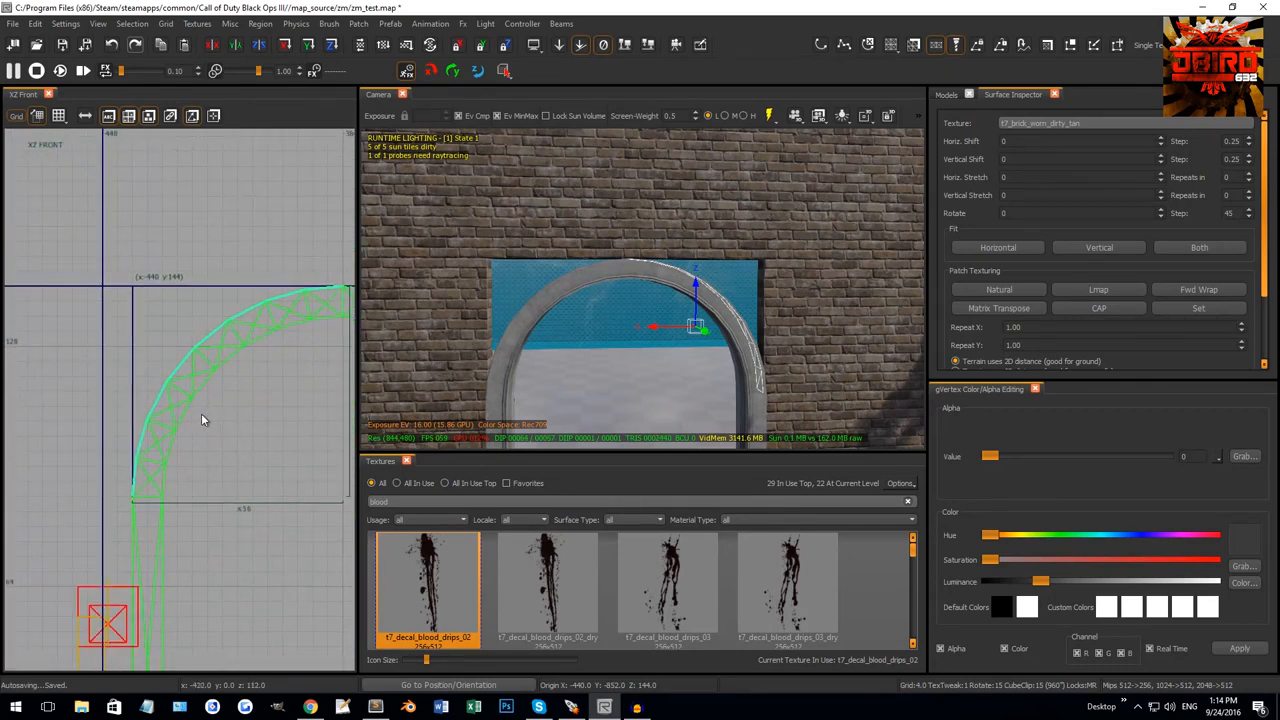
{"action": "key", "text": "shift+c"}
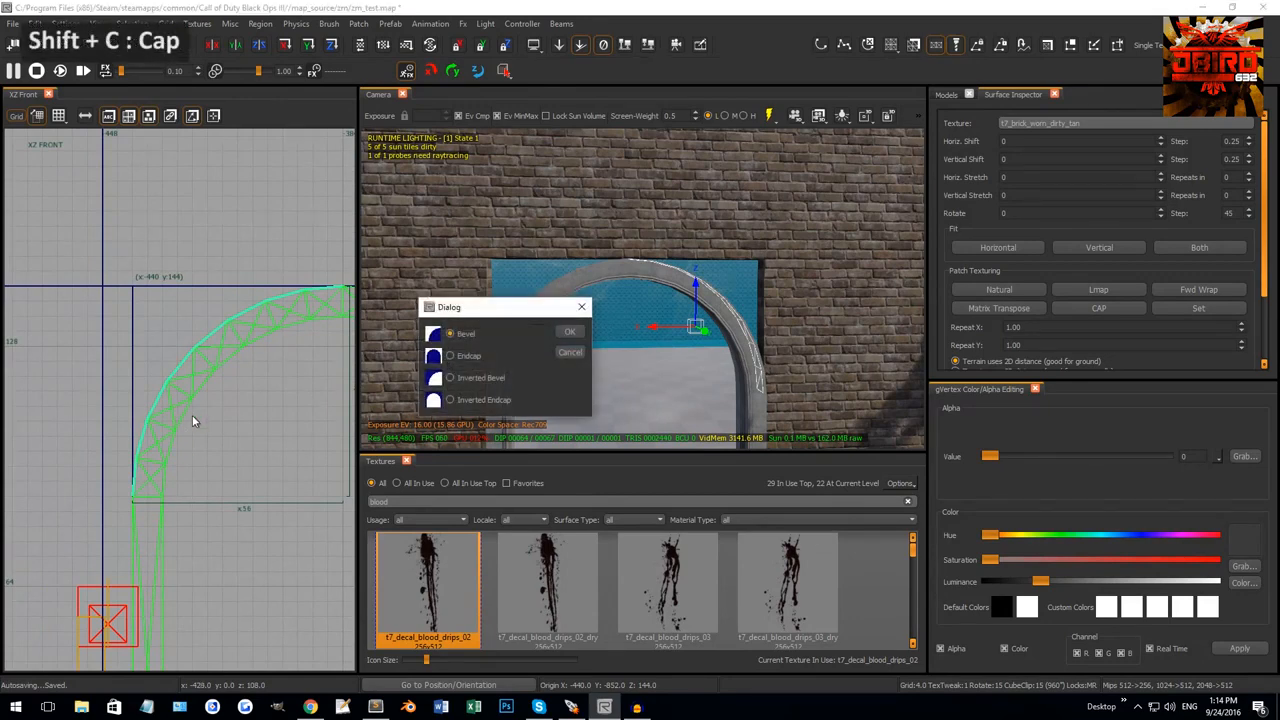
Cap the bevel with an Inverted Bevel, deselect the end caps, and select the corner cap patch.
{"action": "left_click_drag", "start_coordinate": [472, 315], "coordinate": [611, 327]}
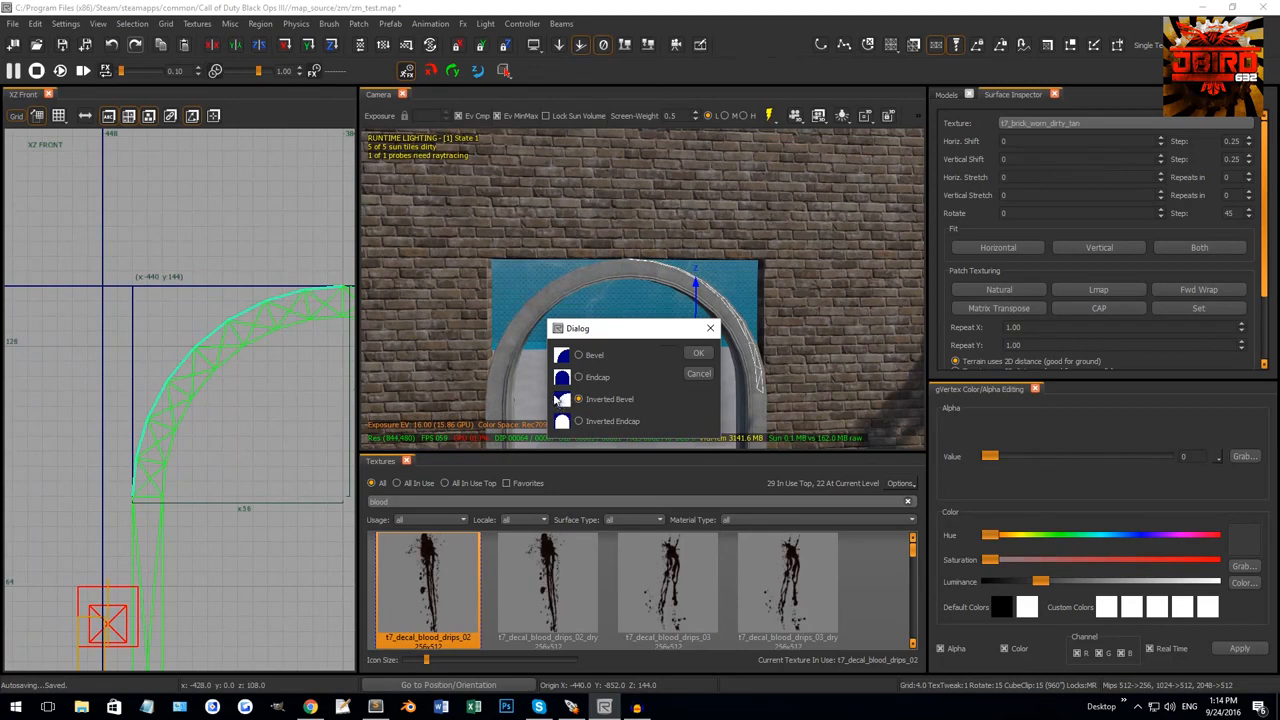
{"action": "left_click", "coordinate": [698, 355]}
{"action": "mouse_move", "coordinate": [698, 355]}
{"action": "right_mouse_down"}
{"action": "mouse_move", "coordinate": [657, 336]}
{"action": "mouse_move", "coordinate": [692, 312]}
{"action": "mouse_move", "coordinate": [704, 319]}
{"action": "right_mouse_up"}
{"action": "left_click", "coordinate": [692, 312], "text": "shift"}
{"action": "left_click", "coordinate": [615, 303], "text": "shift"}
{"action": "mouse_move", "coordinate": [615, 303]}
{"action": "right_mouse_down"}
{"action": "mouse_move", "coordinate": [650, 305]}
{"action": "mouse_move", "coordinate": [600, 308]}
{"action": "mouse_move", "coordinate": [686, 325]}
{"action": "mouse_move", "coordinate": [584, 322]}
{"action": "right_mouse_up"}
{"action": "key", "text": "BackSpace"}
{"action": "left_click", "coordinate": [670, 329], "text": "shift"}
Copy the wall's brick texture onto the corner cap patch.
{"action": "middle_click", "coordinate": [573, 306]}
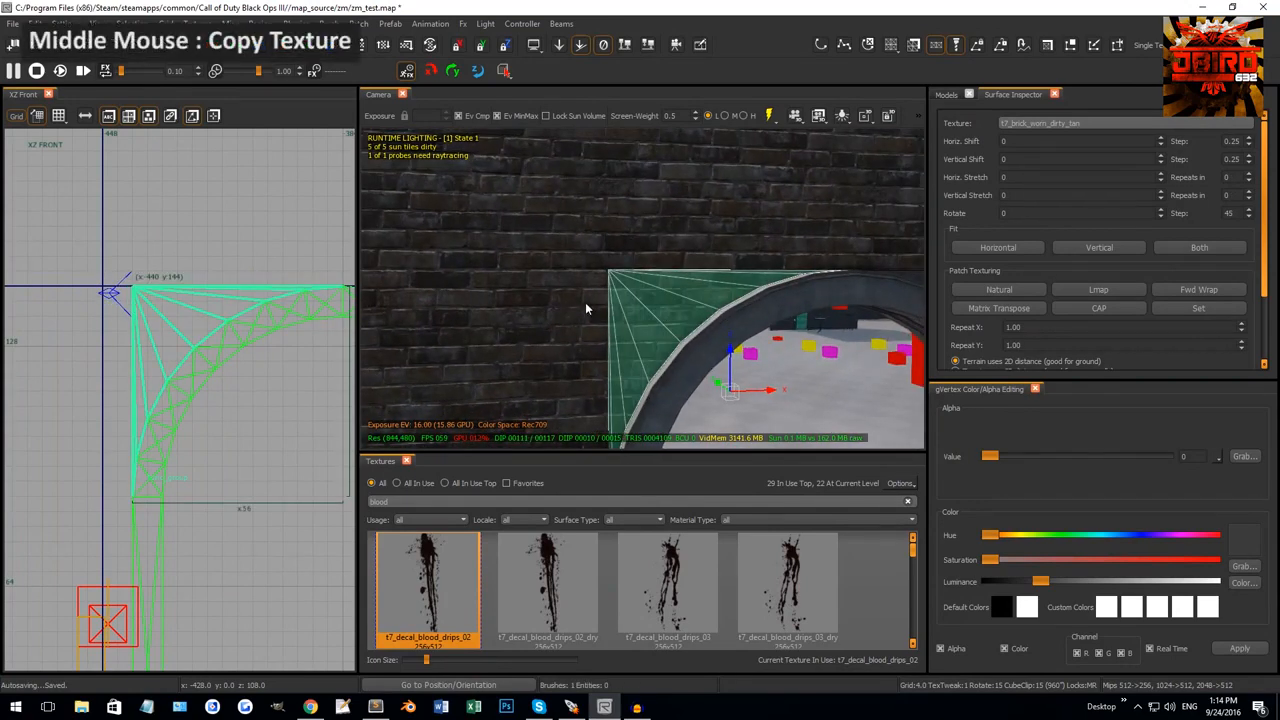
{"action": "mouse_move", "coordinate": [610, 308]}
{"action": "right_mouse_down"}
{"action": "mouse_move", "coordinate": [660, 320]}
{"action": "mouse_move", "coordinate": [663, 356]}
{"action": "right_mouse_up"}
{"action": "key", "text": "Escape"}
{"action": "left_click", "coordinate": [802, 278], "text": "shift"}
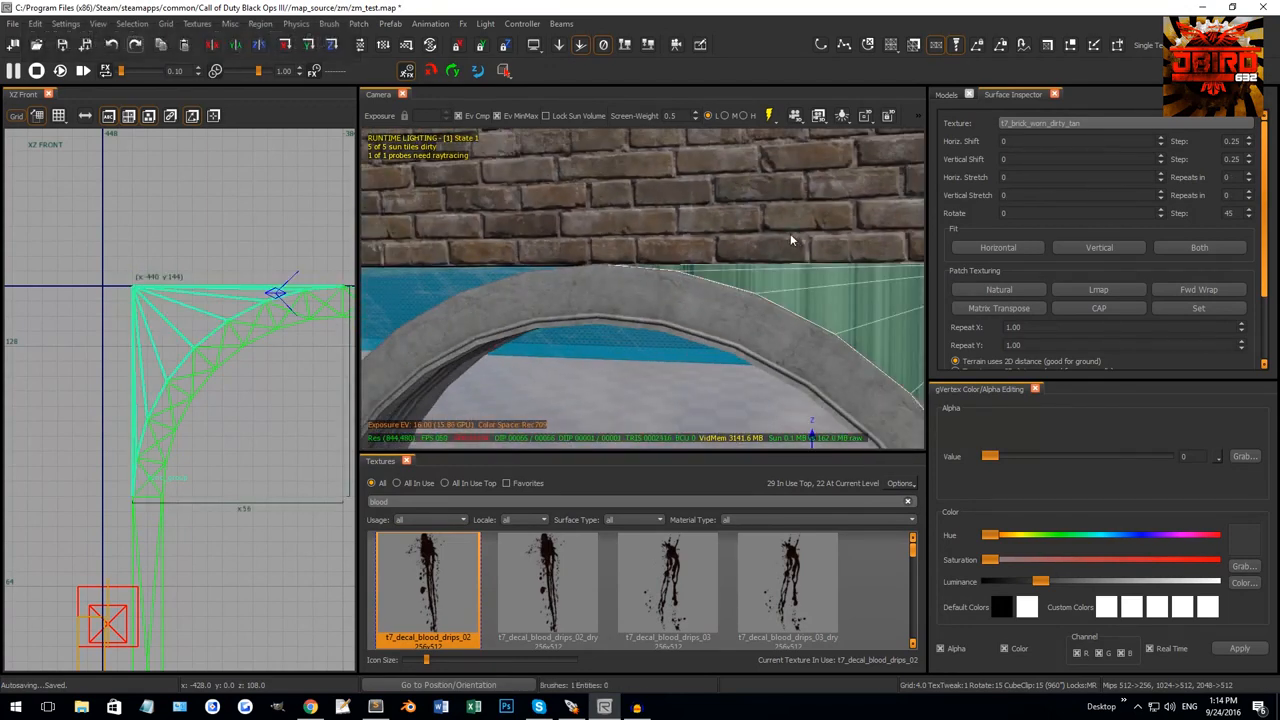
{"action": "middle_click", "coordinate": [790, 239]}
{"action": "key", "text": "Escape"}
{"action": "mouse_move", "coordinate": [788, 243]}
{"action": "right_mouse_down"}
{"action": "mouse_move", "coordinate": [722, 331]}
{"action": "mouse_move", "coordinate": [607, 319]}
{"action": "mouse_move", "coordinate": [640, 310]}
{"action": "mouse_move", "coordinate": [609, 324]}
{"action": "mouse_move", "coordinate": [612, 350]}
{"action": "mouse_move", "coordinate": [630, 321]}
{"action": "right_mouse_up"}
Select both corner patches and rotate them 180° in the XY Top view.
{"action": "left_click", "coordinate": [608, 321], "text": "shift"}
{"action": "left_click", "coordinate": [630, 321], "text": "shift"}
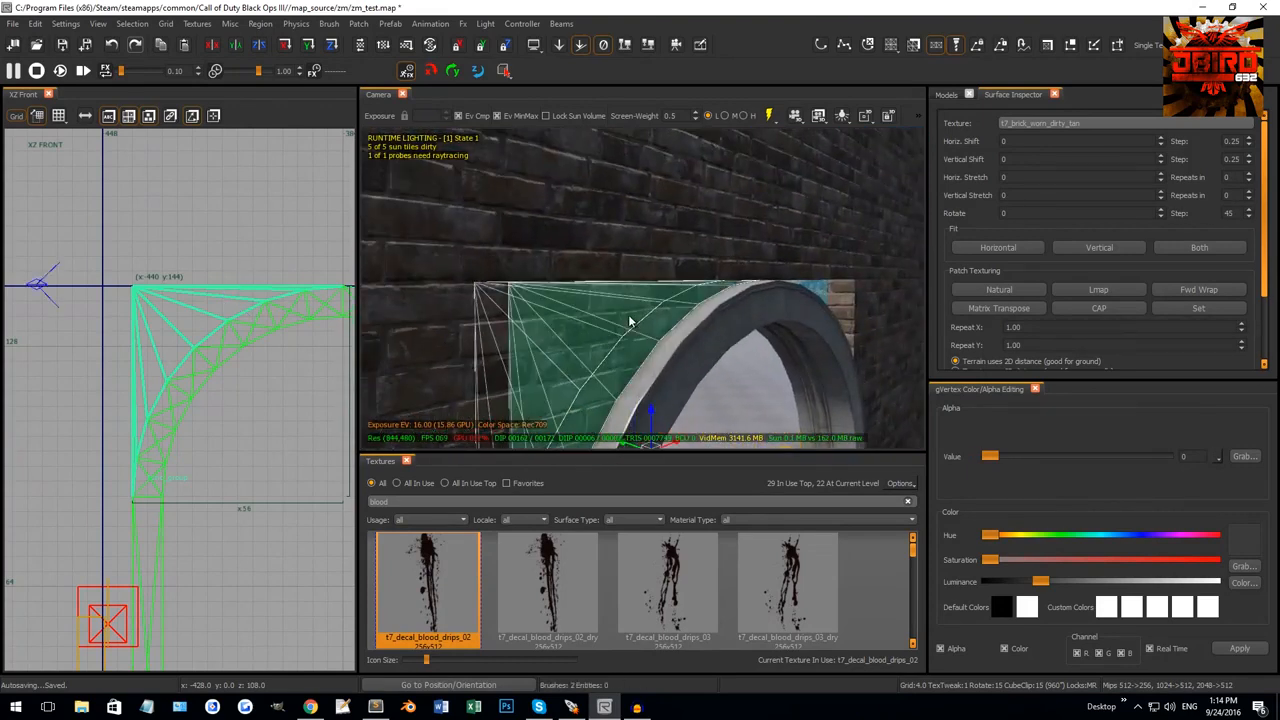
{"action": "key", "text": "ctrl+Tab"}
{"action": "key", "text": "ctrl+Tab"}
{"action": "right_click_drag", "start_coordinate": [188, 388], "coordinate": [188, 396]}
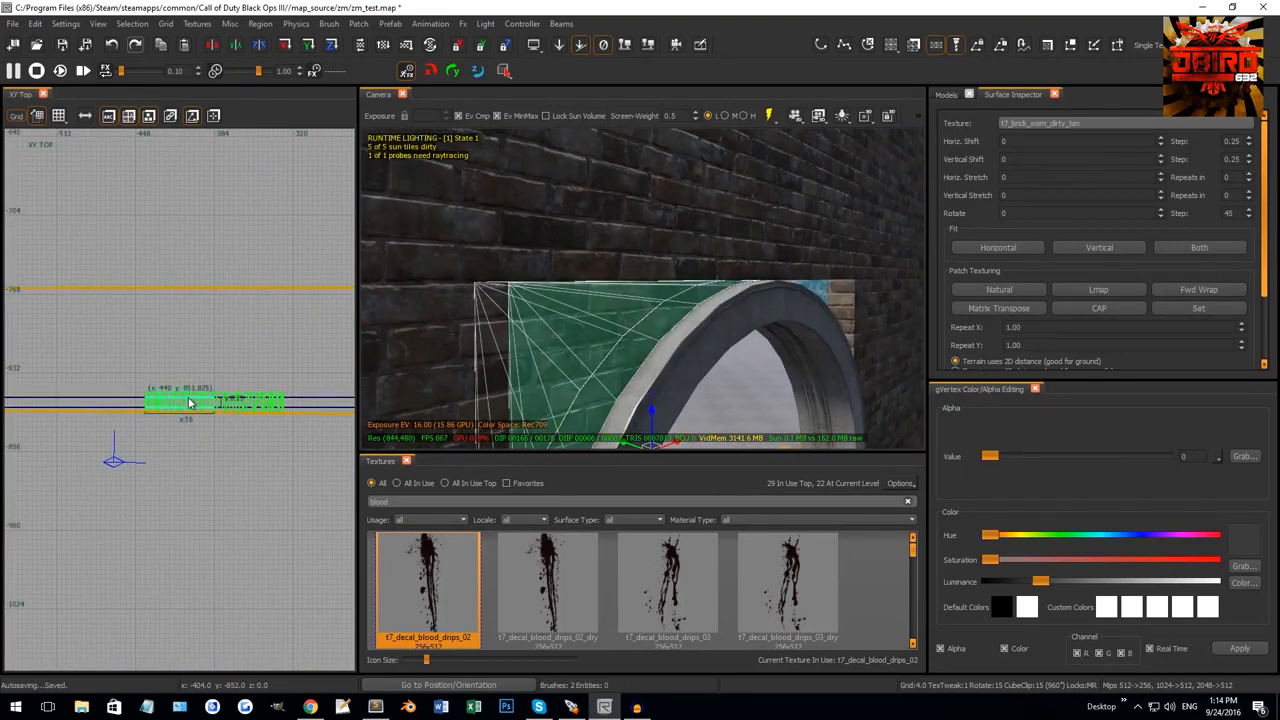
{"action": "key", "text": "r"}
{"action": "key", "text": "4"}
{"action": "mouse_move", "coordinate": [187, 399]}
{"action": "left_mouse_down"}
{"action": "mouse_move", "coordinate": [201, 423]}
{"action": "mouse_move", "coordinate": [187, 408]}
{"action": "left_mouse_up"}
{"action": "scroll", "coordinate": [198, 412], "scroll_direction": "up", "scroll_amount": 2}
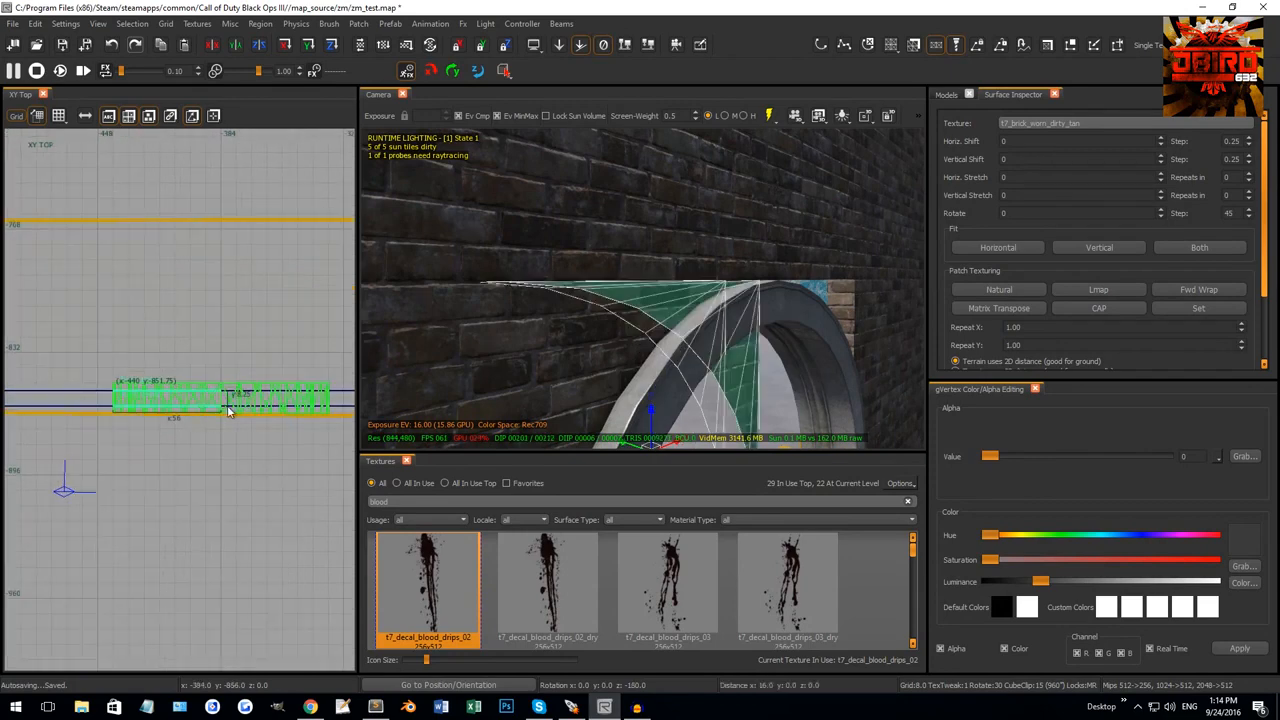
Move the rotated patches to the arch's upper-right corner and check them from both sides.
{"action": "right_click_drag", "start_coordinate": [520, 350], "coordinate": [558, 337]}
{"action": "left_click_drag", "start_coordinate": [536, 334], "coordinate": [764, 314]}
{"action": "key", "text": "Escape"}
{"action": "left_click", "coordinate": [817, 261], "text": "shift"}
{"action": "key", "text": "Escape"}
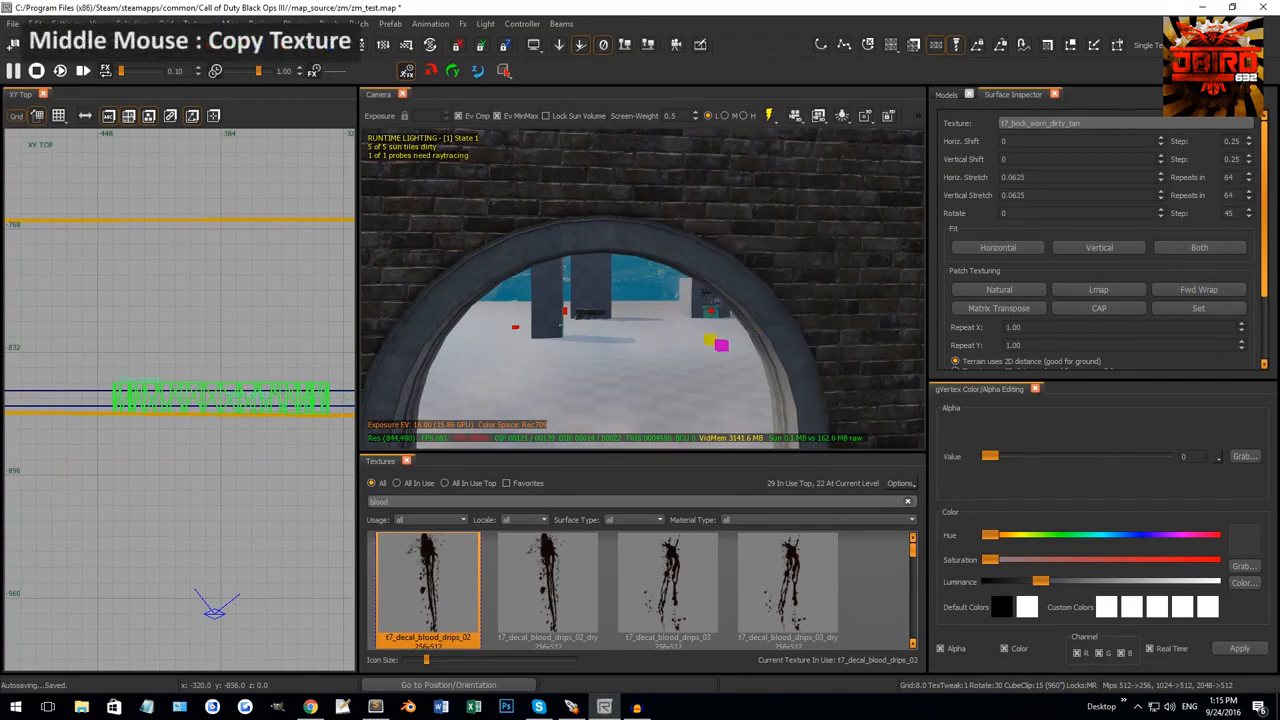
{"action": "right_click_drag", "start_coordinate": [866, 272], "coordinate": [756, 310]}
{"action": "left_click", "coordinate": [784, 276], "text": "shift"}
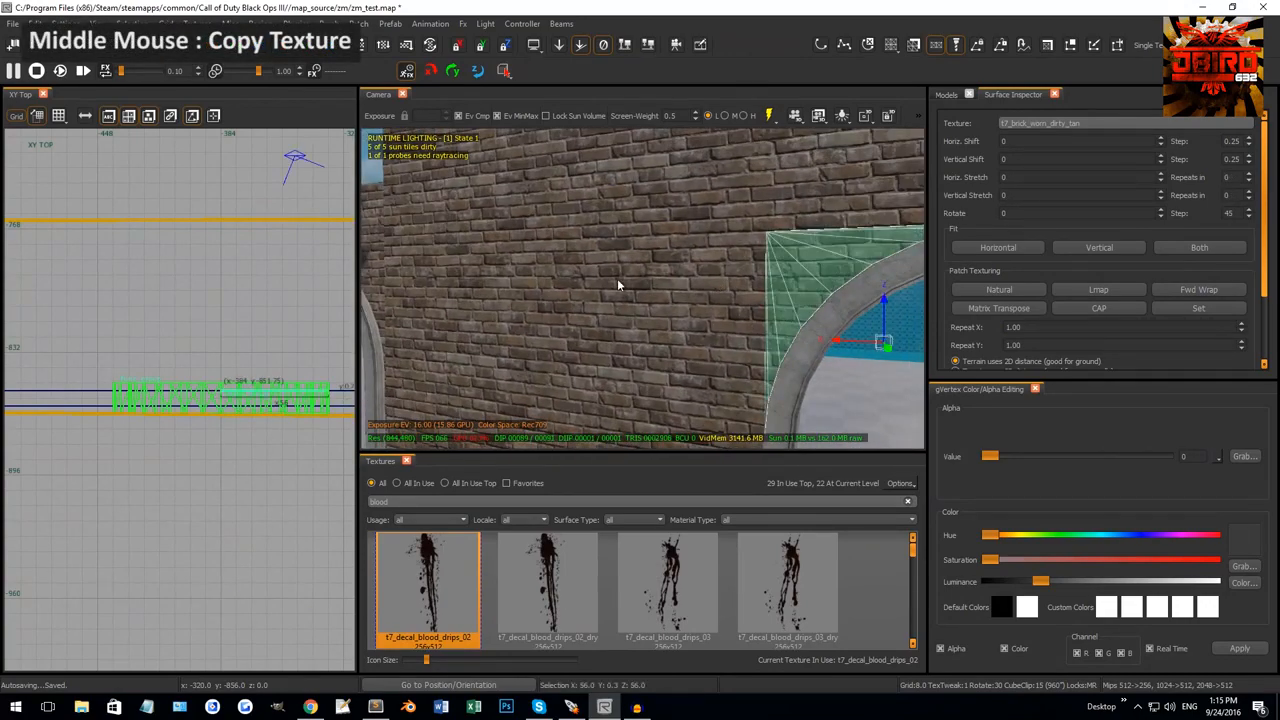
{"action": "key", "text": "Escape"}
{"action": "right_click_drag", "start_coordinate": [617, 278], "coordinate": [588, 272]}
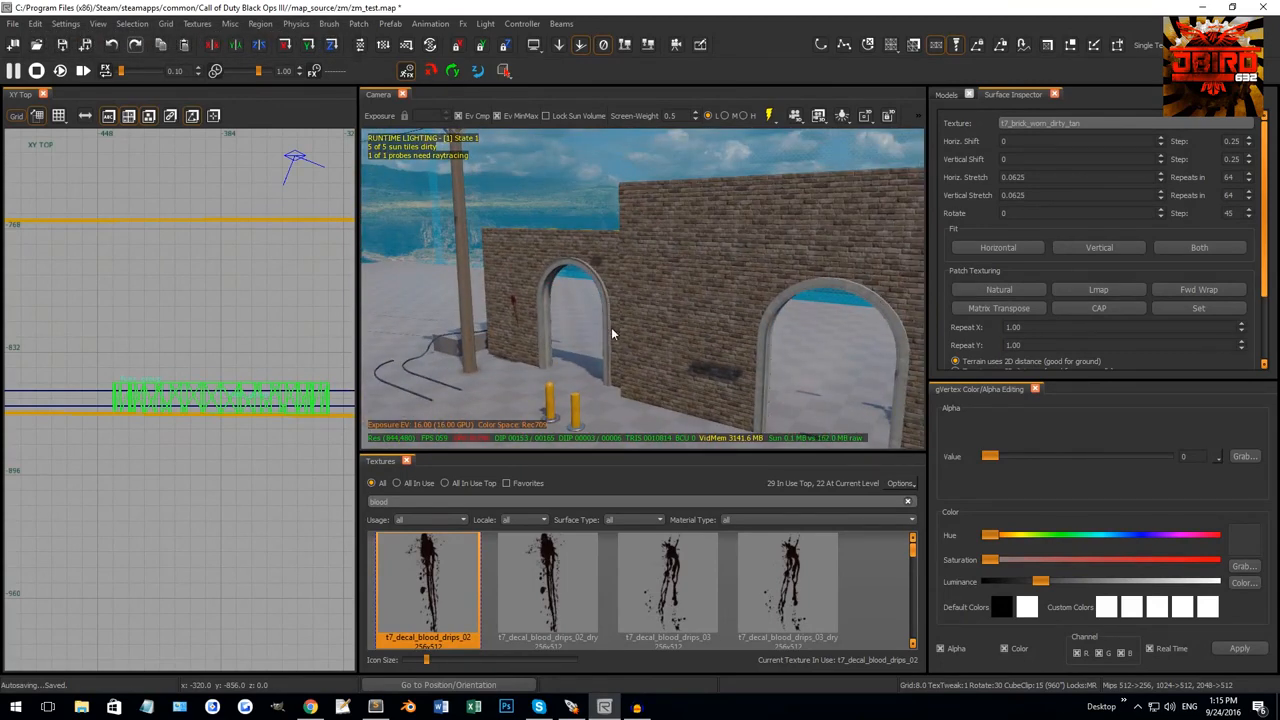
{"action": "right_click_drag", "start_coordinate": [612, 334], "coordinate": [576, 290]}
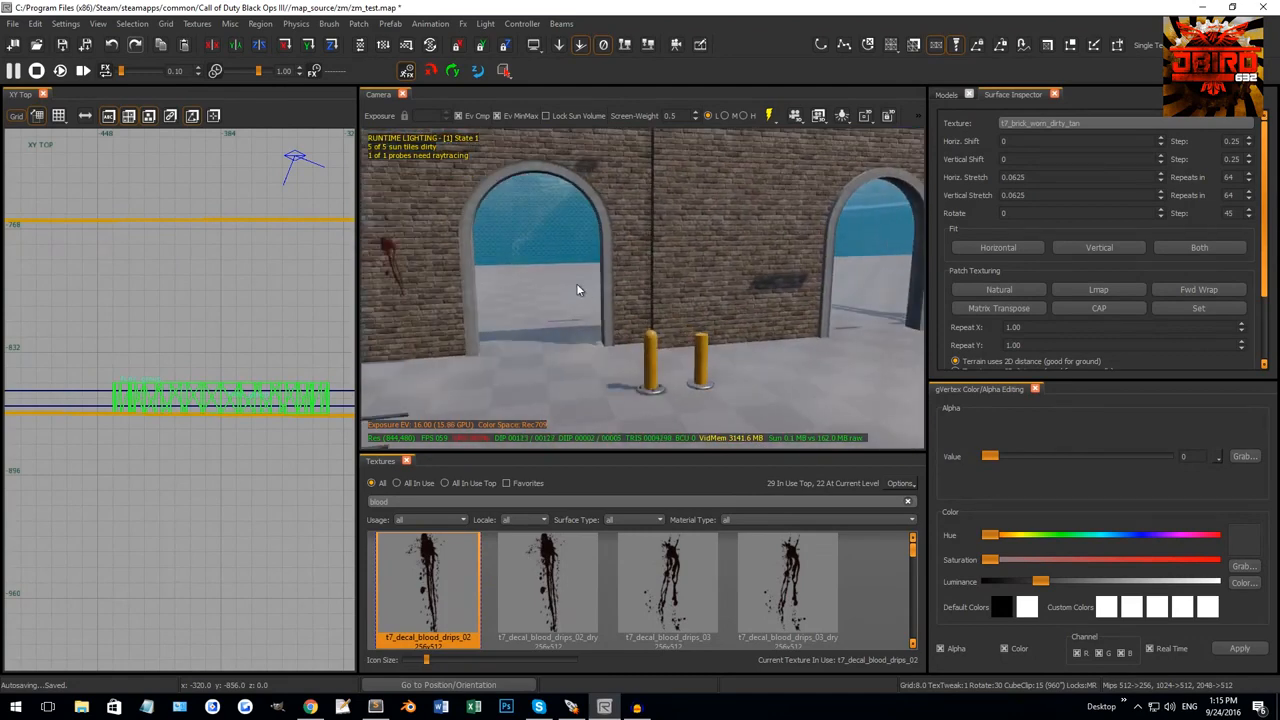
{"action": "left_click", "coordinate": [358, 23]}
{"action": "mouse_move", "coordinate": [420, 63]}
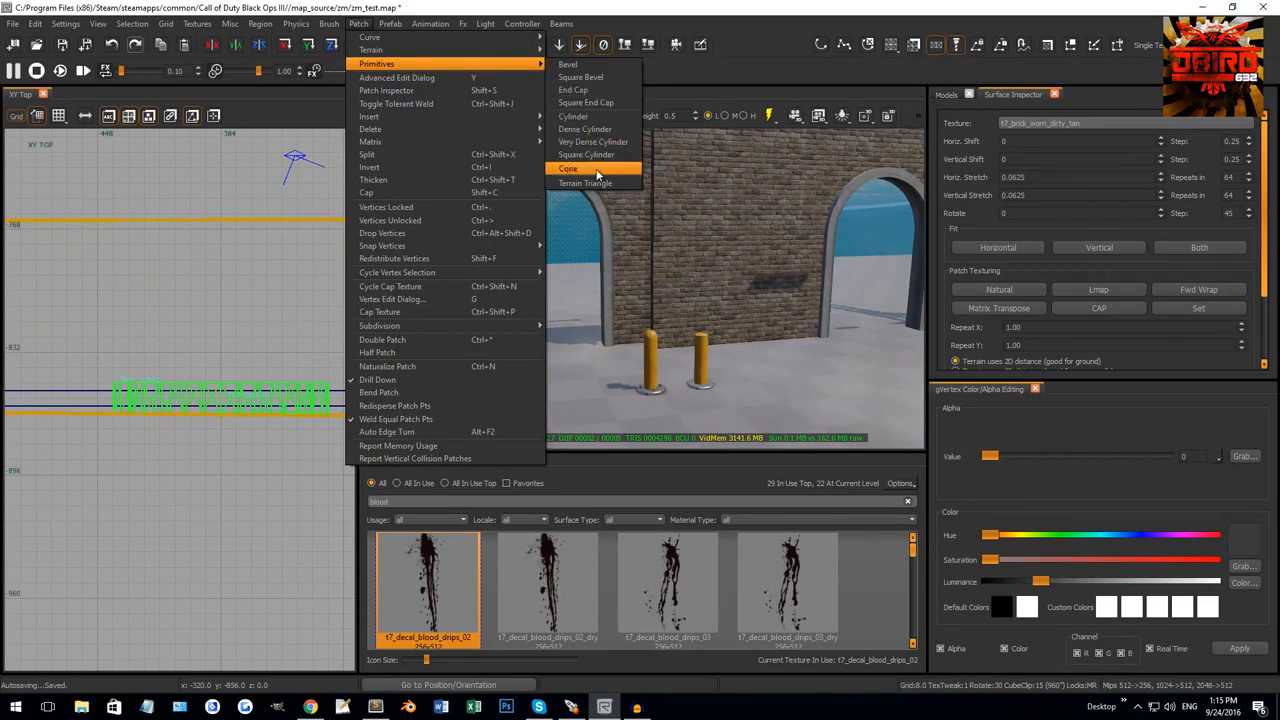
{"action": "left_click", "coordinate": [713, 296]}
{"action": "right_click_drag", "start_coordinate": [685, 258], "coordinate": [623, 261]}
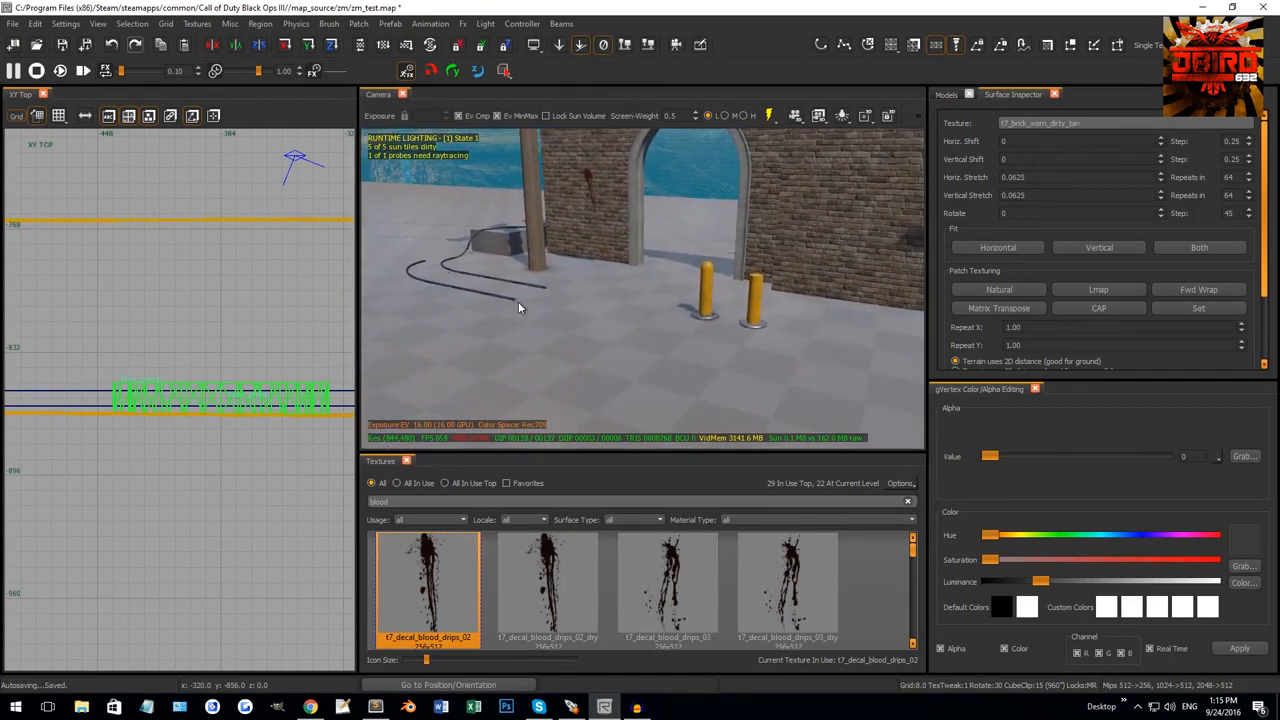
{"action": "right_click_drag", "start_coordinate": [518, 301], "coordinate": [630, 219]}
{"action": "right_click_drag", "start_coordinate": [670, 272], "coordinate": [668, 243]}
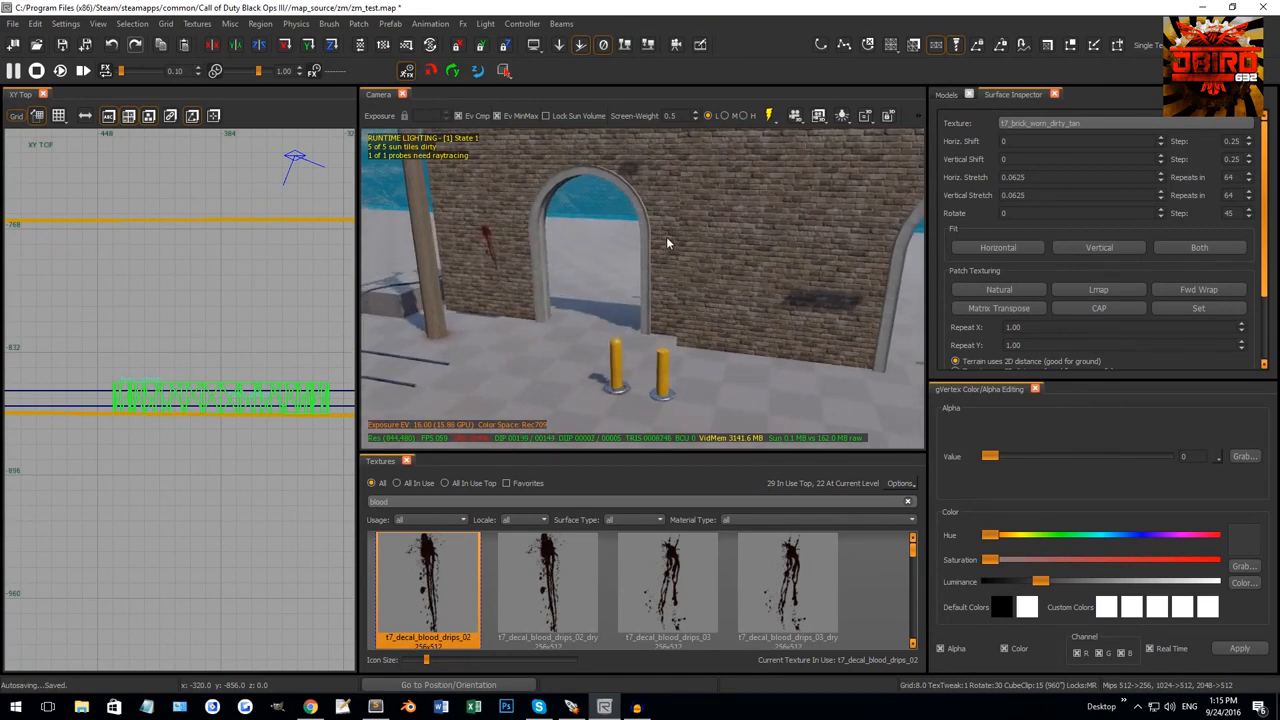
{"action": "right_click_drag", "start_coordinate": [556, 225], "coordinate": [618, 199]}
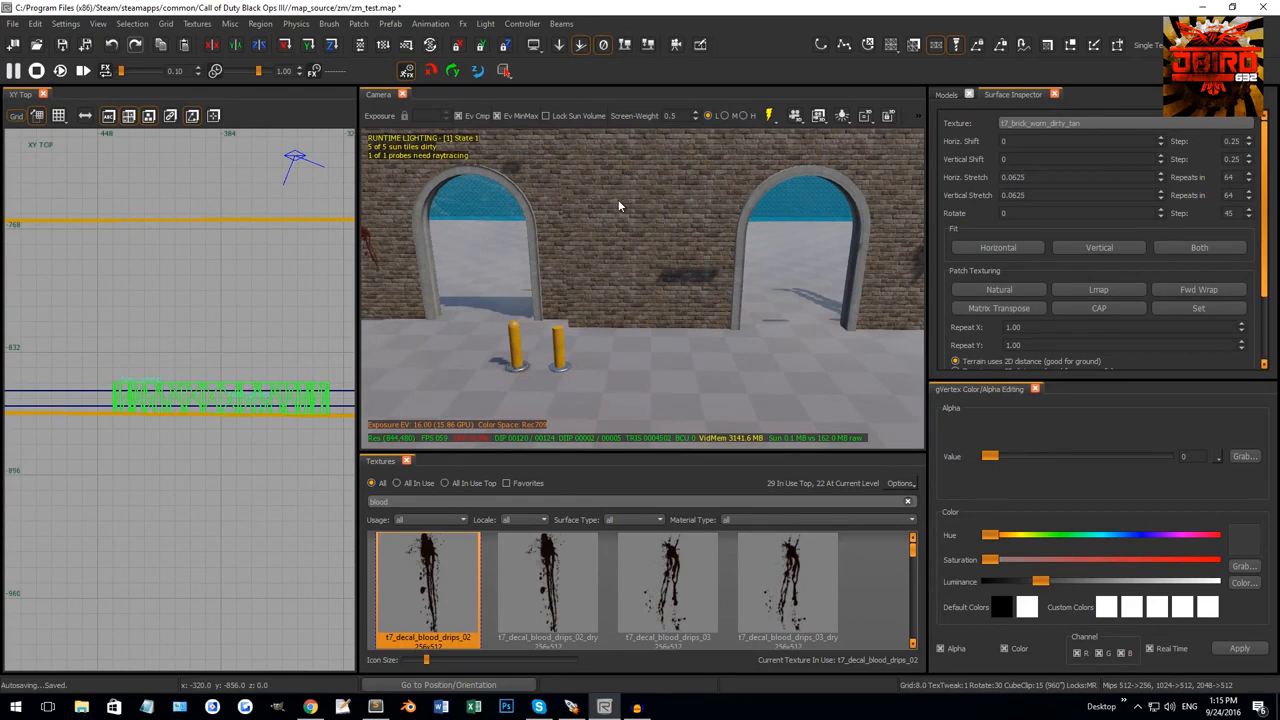
{"action": "mouse_move", "coordinate": [671, 228]}
{"action": "right_mouse_down"}
{"action": "mouse_move", "coordinate": [652, 250]}
{"action": "mouse_move", "coordinate": [622, 239]}
{"action": "right_mouse_up"}
{"action": "left_click", "coordinate": [641, 238], "text": "shift"}
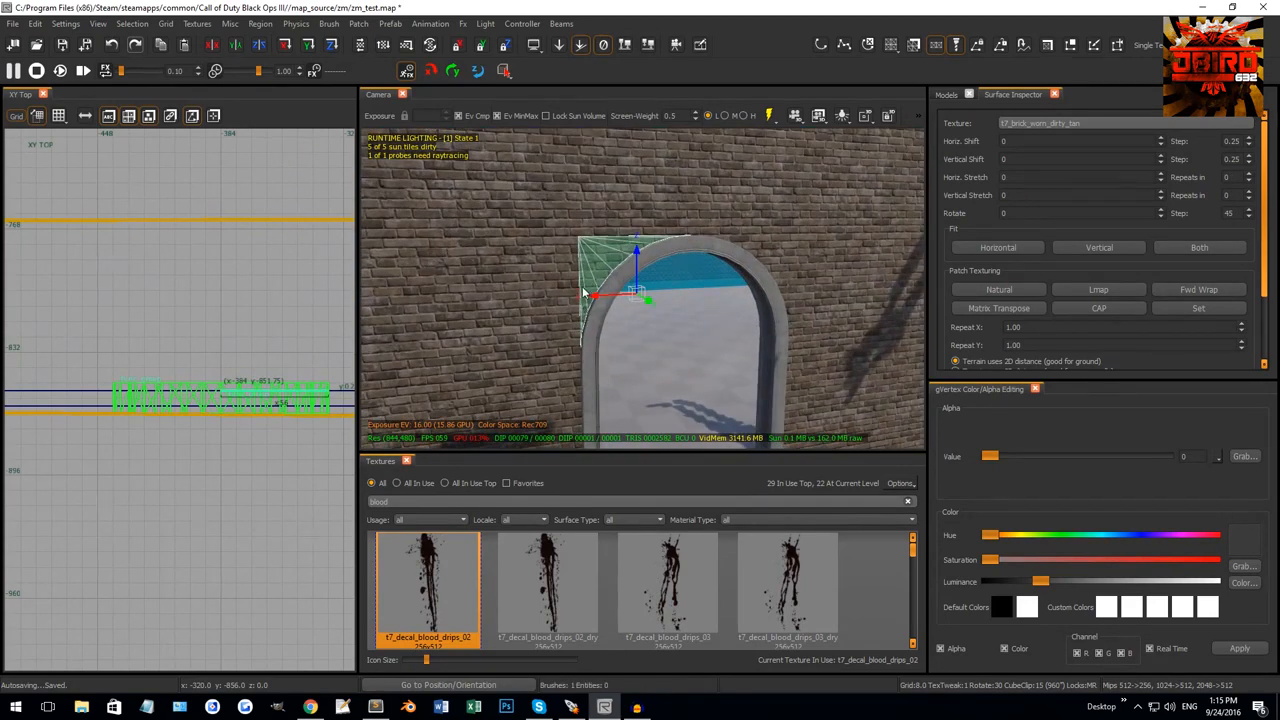
{"action": "key", "text": "Escape"}
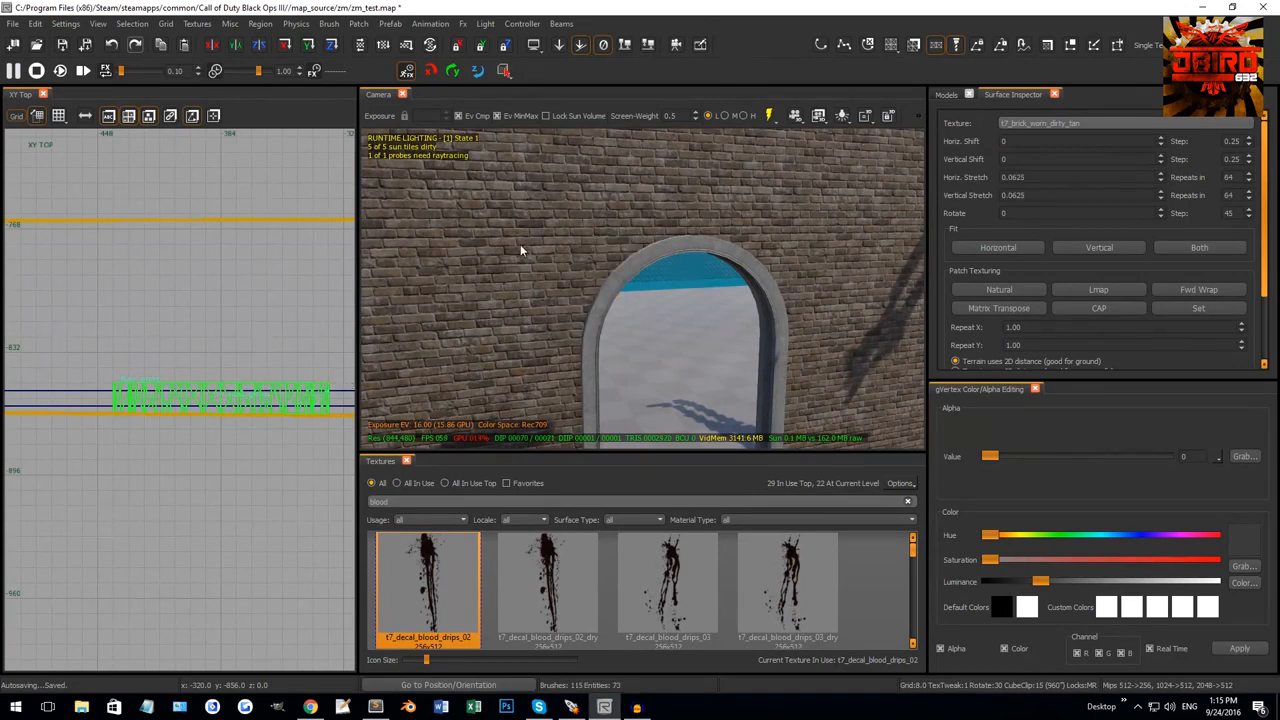
{"action": "mouse_move", "coordinate": [521, 248]}
{"action": "right_mouse_down"}
{"action": "mouse_move", "coordinate": [480, 238]}
{"action": "mouse_move", "coordinate": [468, 208]}
{"action": "right_mouse_up"}
{"action": "right_click_drag", "start_coordinate": [602, 232], "coordinate": [602, 272]}
{"action": "scroll", "coordinate": [220, 369], "scroll_direction": "down", "scroll_amount": 5}
{"action": "scroll", "coordinate": [220, 369], "scroll_direction": "down", "scroll_amount": 2}
{"action": "right_click_drag", "start_coordinate": [192, 369], "coordinate": [190, 393]}
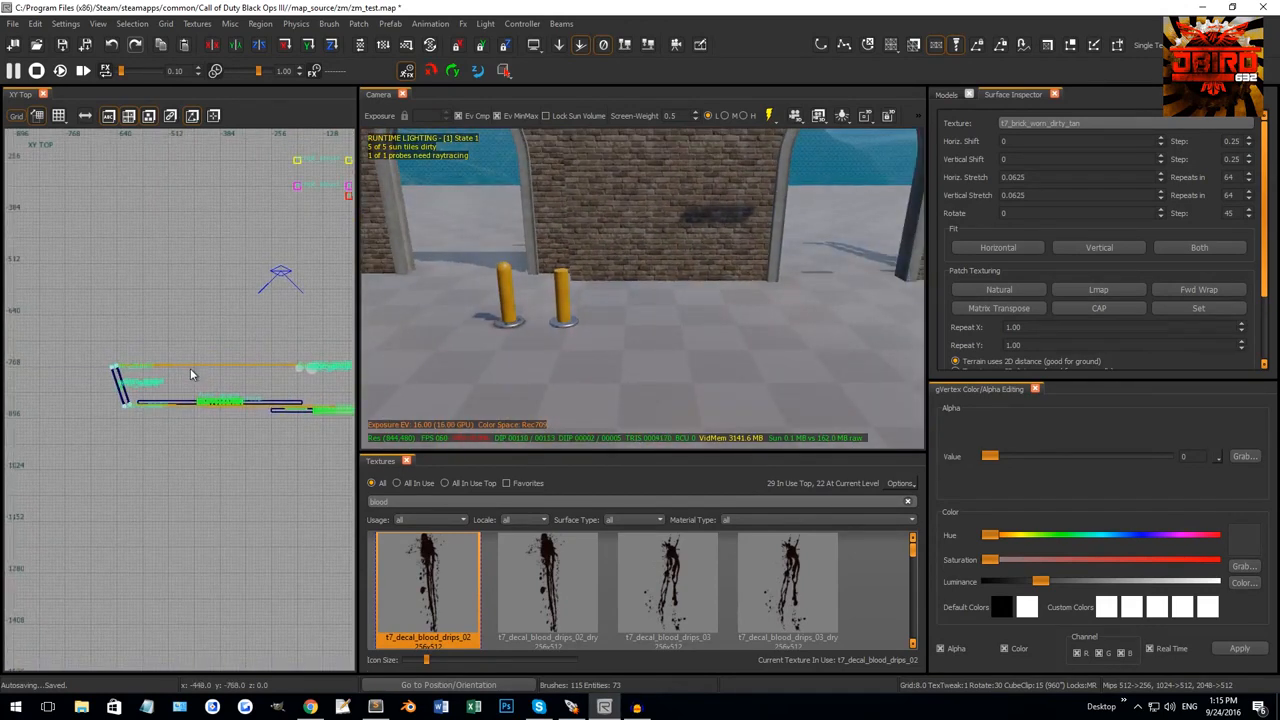
{"action": "scroll", "coordinate": [180, 366], "scroll_direction": "down", "scroll_amount": 1}
{"action": "scroll", "coordinate": [169, 364], "scroll_direction": "up", "scroll_amount": 2}
{"action": "right_click_drag", "start_coordinate": [189, 346], "coordinate": [158, 366]}
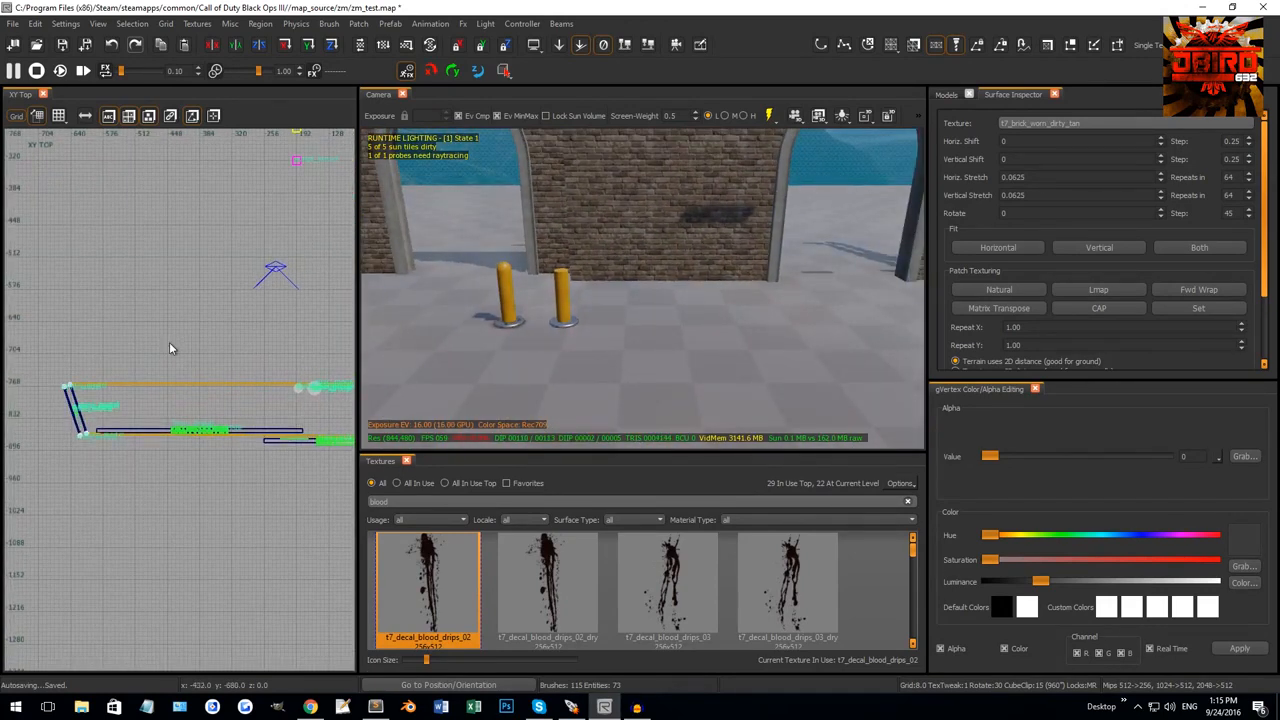
Draw a square block beside the wall and turn it into a 2×2 terrain patch.
{"action": "mouse_move", "coordinate": [124, 266]}
{"action": "left_mouse_down"}
{"action": "mouse_move", "coordinate": [290, 392]}
{"action": "mouse_move", "coordinate": [250, 398]}
{"action": "left_mouse_up"}
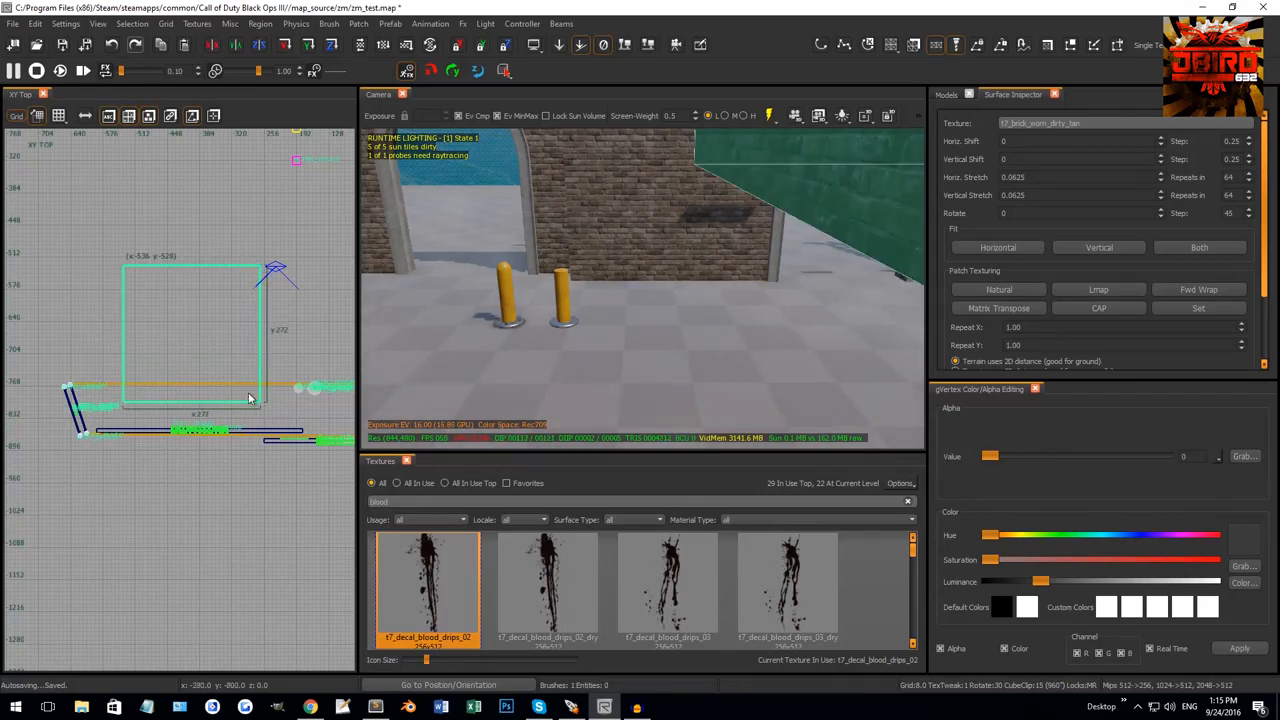
{"action": "mouse_move", "coordinate": [617, 260]}
{"action": "right_mouse_down"}
{"action": "mouse_move", "coordinate": [752, 262]}
{"action": "mouse_move", "coordinate": [758, 173]}
{"action": "mouse_move", "coordinate": [617, 290]}
{"action": "right_mouse_up"}
{"action": "left_click", "coordinate": [358, 23]}
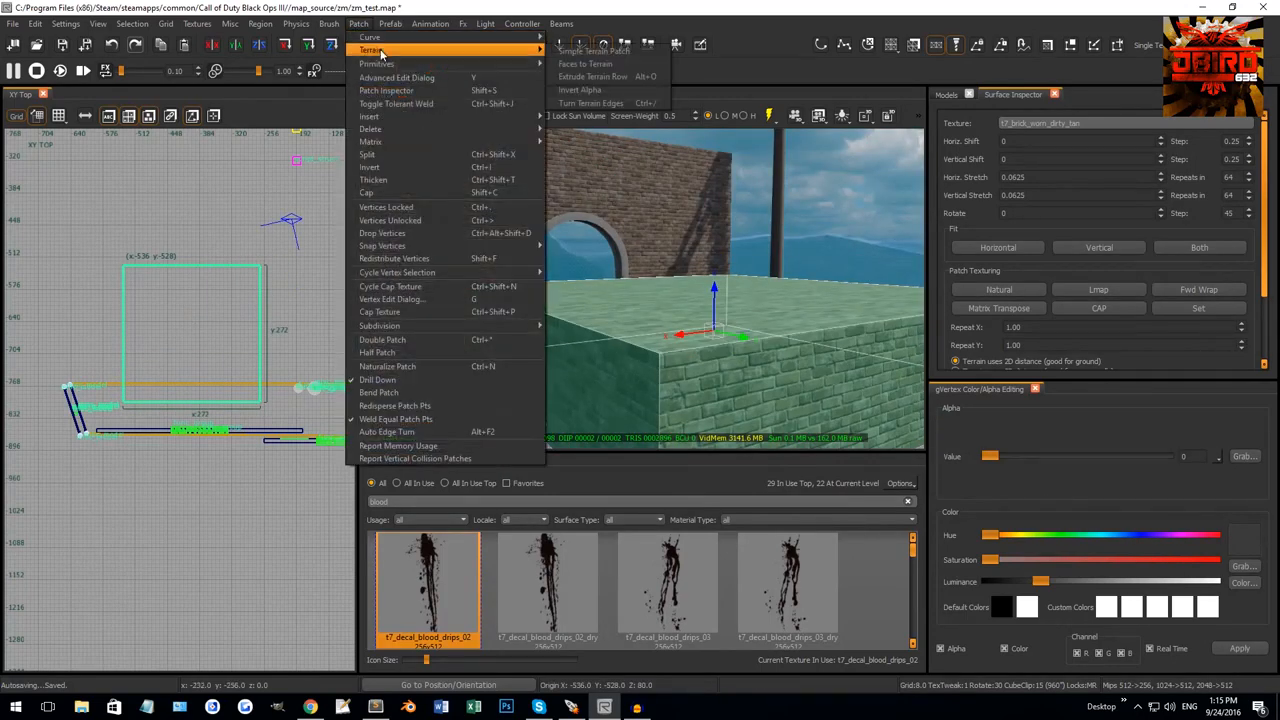
{"action": "left_click", "coordinate": [600, 52]}
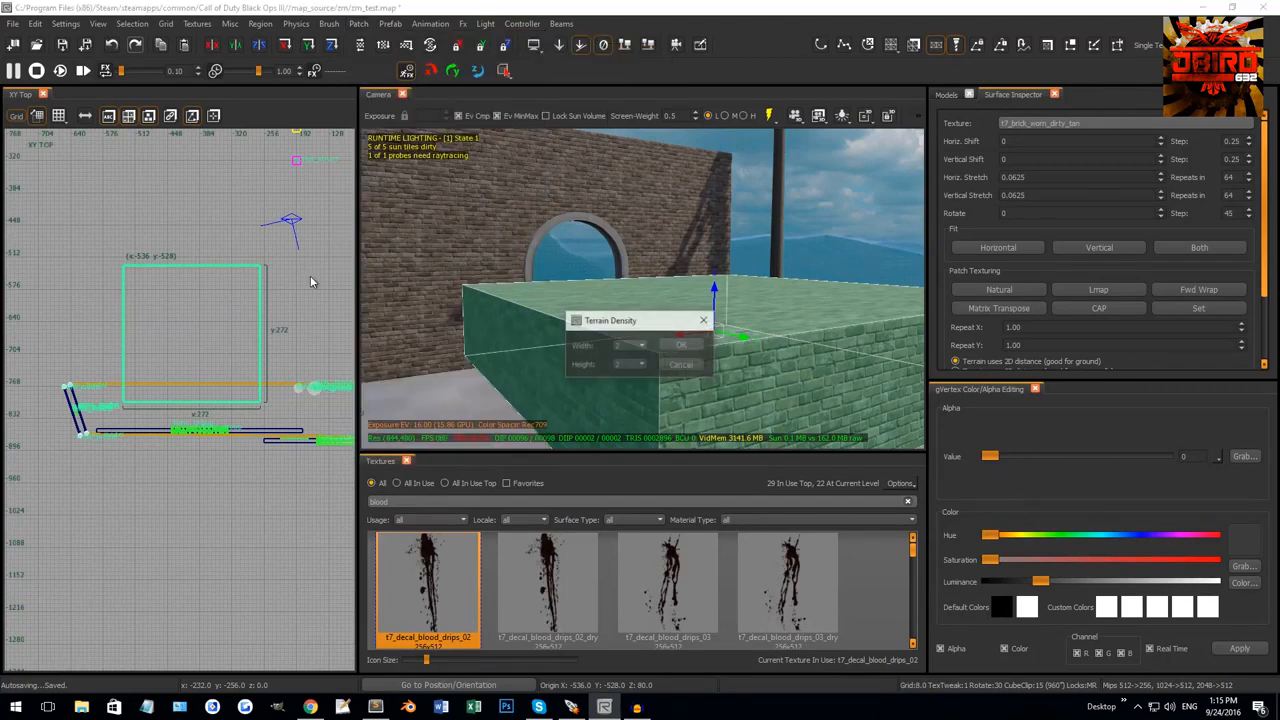
{"action": "left_click", "coordinate": [680, 344]}
{"action": "right_click_drag", "start_coordinate": [626, 294], "coordinate": [538, 271]}
In vertex mode, add edge loops, then remove the middle loop with Ctrl+Shift+Q.
{"action": "key", "text": "v"}
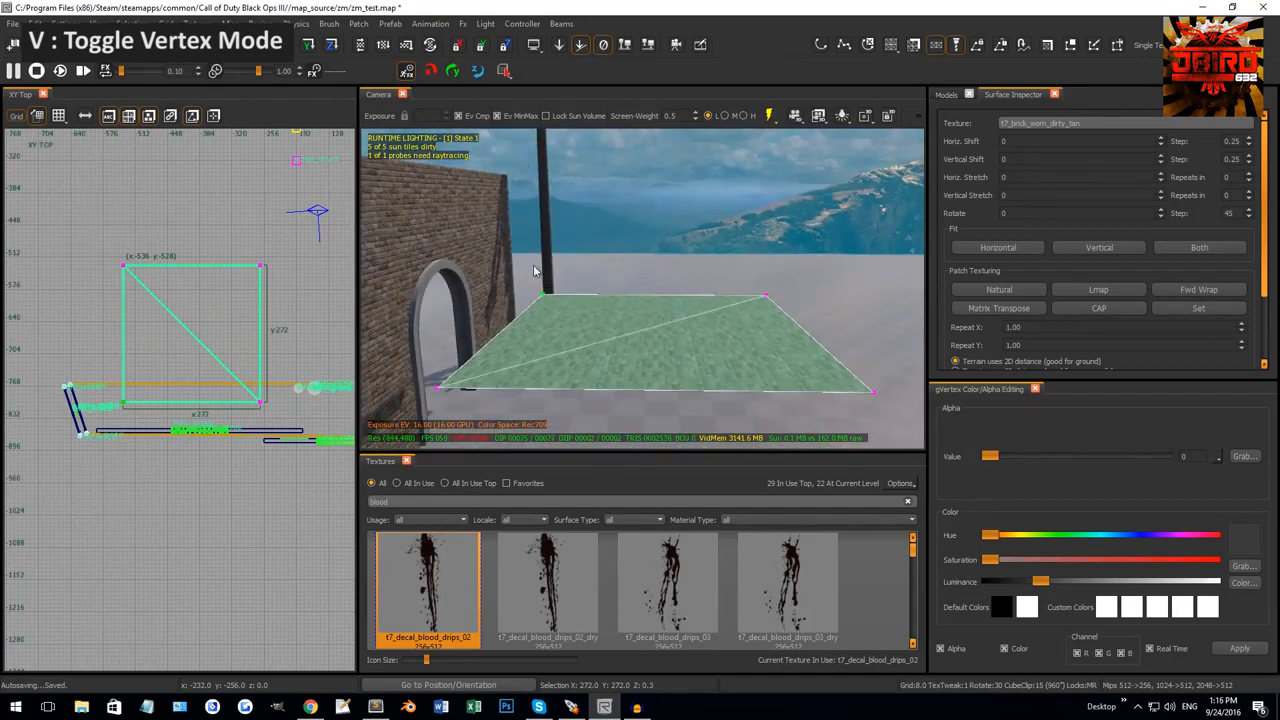
{"action": "left_click_drag", "start_coordinate": [496, 255], "coordinate": [813, 319]}
{"action": "key", "text": "ctrl+shift+a"}
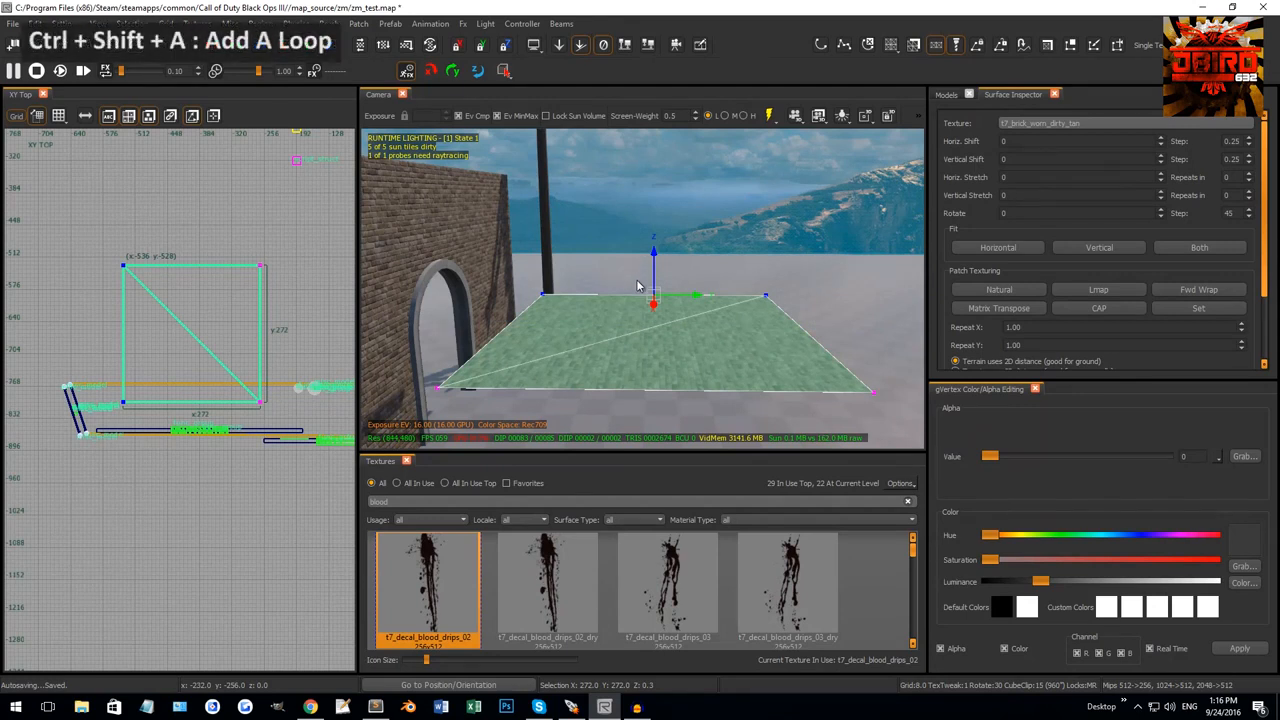
{"action": "left_click_drag", "start_coordinate": [766, 255], "coordinate": [927, 483]}
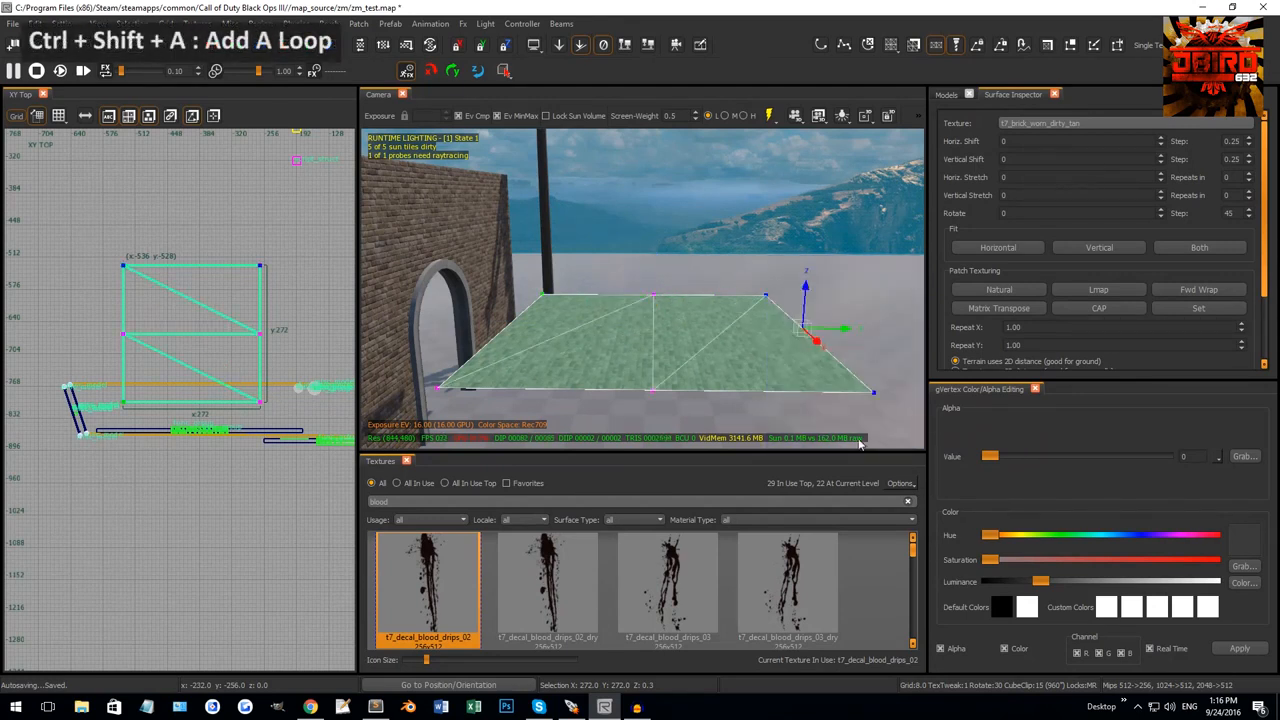
{"action": "key", "text": "ctrl+shift+a"}
{"action": "left_click", "coordinate": [803, 329], "text": "shift"}
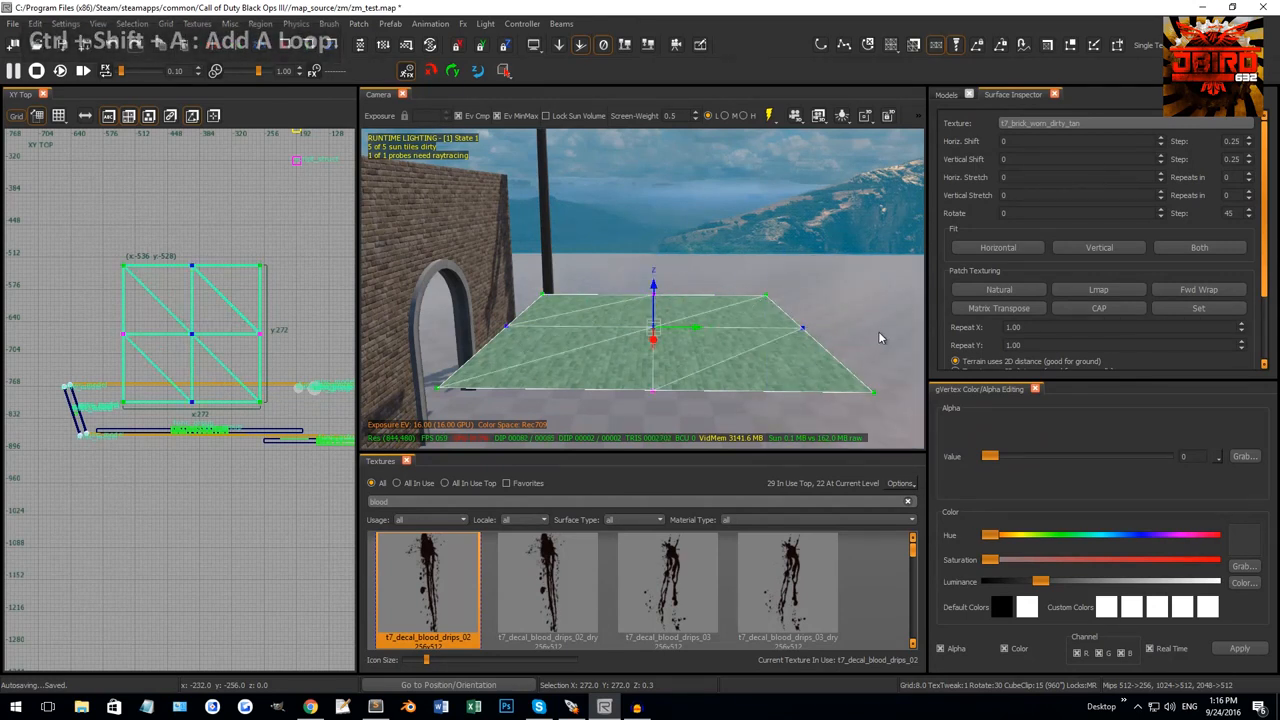
{"action": "key", "text": "ctrl+shift+d"}
{"action": "key", "text": "ctrl+shift+q"}
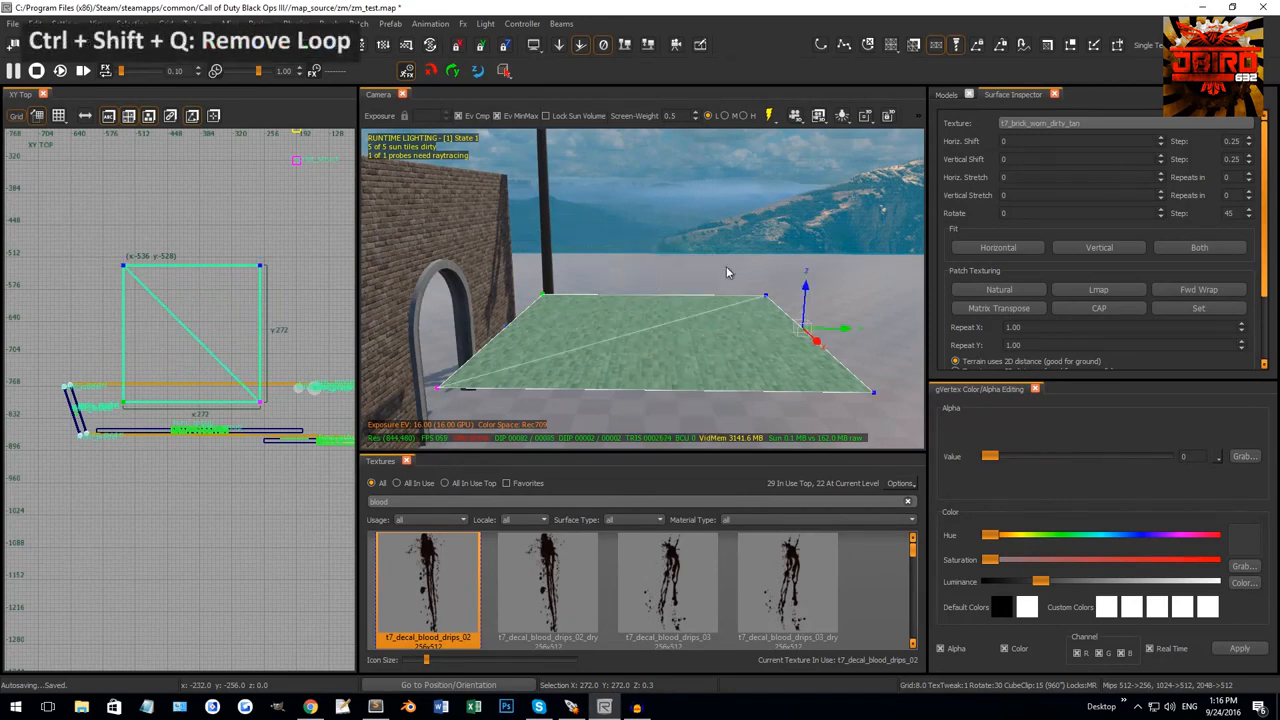
Weld the patch's right-hand vertices, then undo the weld to restore the quad.
{"action": "right_click_drag", "start_coordinate": [727, 272], "coordinate": [728, 270]}
{"action": "left_click_drag", "start_coordinate": [802, 356], "coordinate": [928, 444]}
{"action": "right_click_drag", "start_coordinate": [802, 397], "coordinate": [810, 405]}
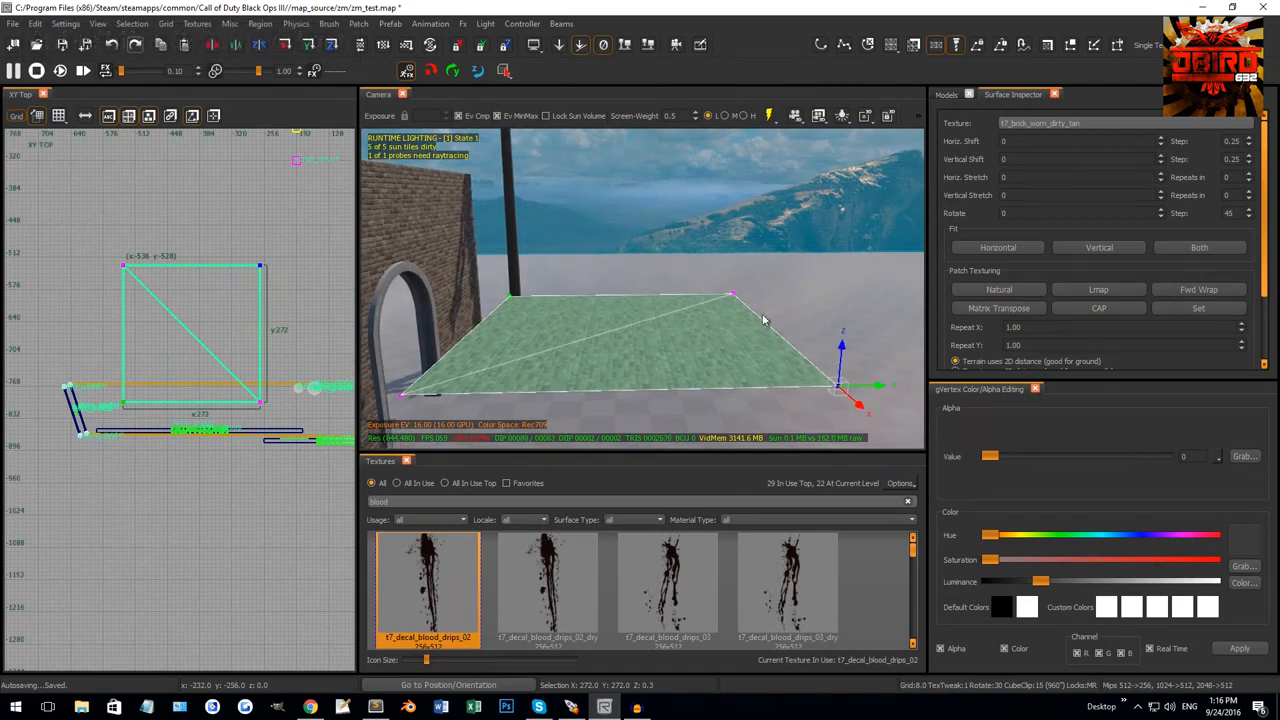
{"action": "left_click_drag", "start_coordinate": [711, 271], "coordinate": [764, 312], "text": "shift"}
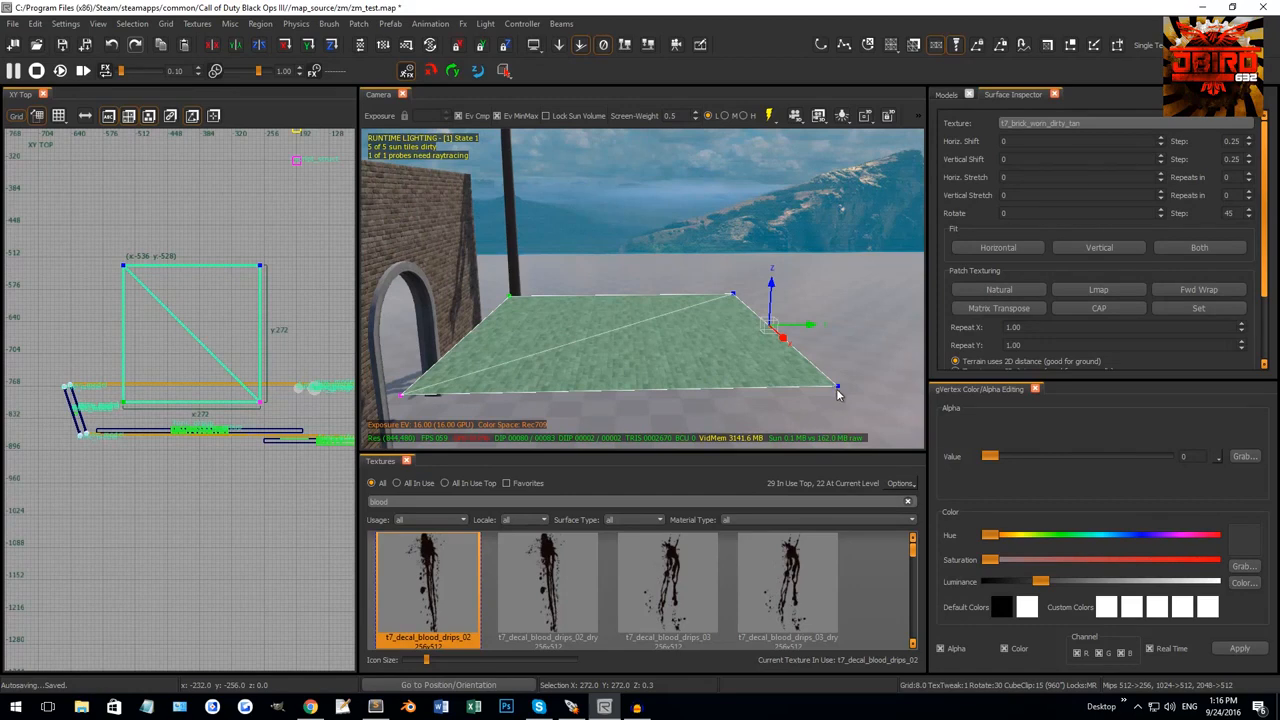
{"action": "key", "text": "w"}
{"action": "key", "text": "ctrl+z"}
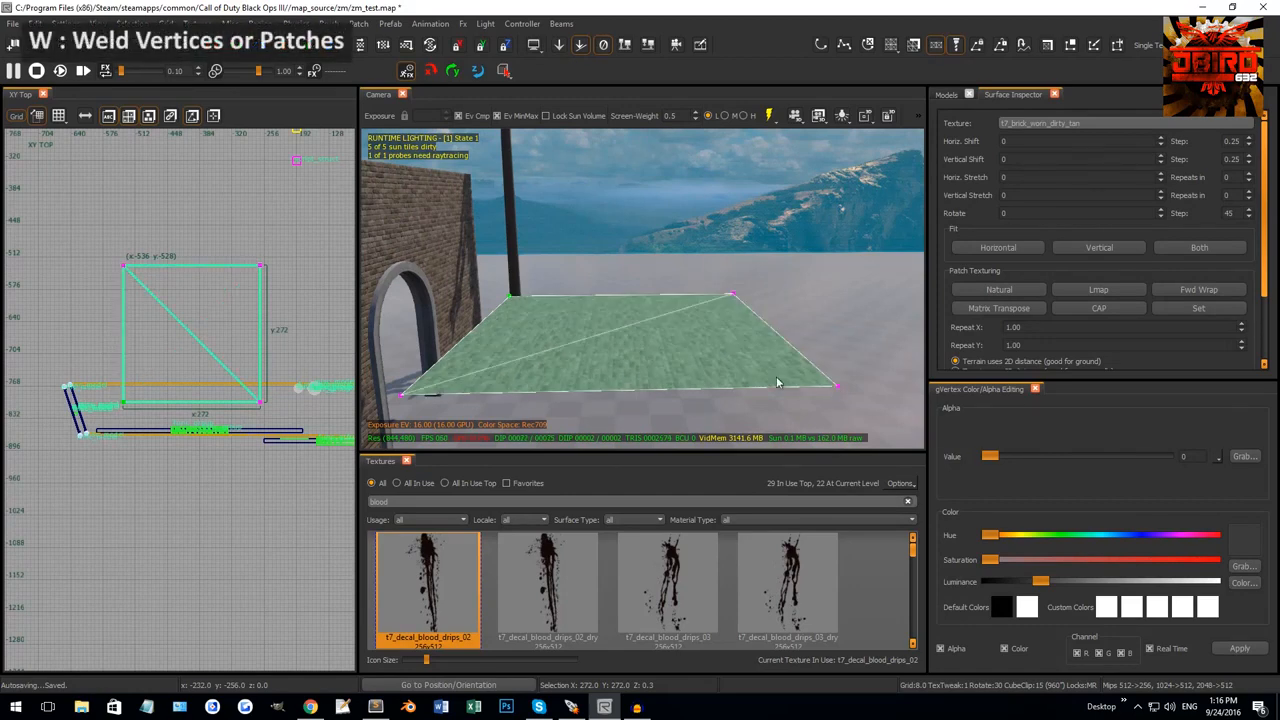
{"action": "right_click_drag", "start_coordinate": [778, 383], "coordinate": [703, 343]}
{"action": "key", "text": "Escape"}
{"action": "left_click", "coordinate": [650, 326], "text": "shift"}
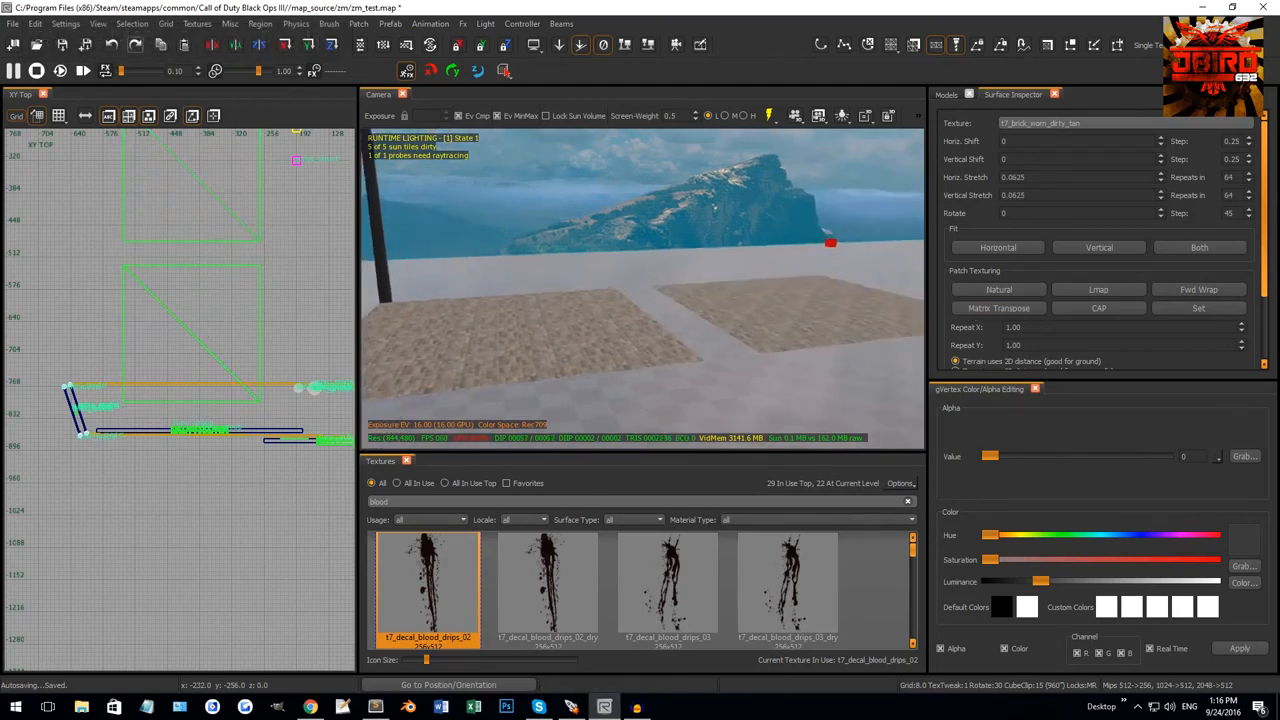
Select both floor patches and weld their facing top and bottom corner vertices with W.
{"action": "right_click_drag", "start_coordinate": [714, 206], "coordinate": [735, 317]}
{"action": "left_click", "coordinate": [615, 290], "text": "shift"}
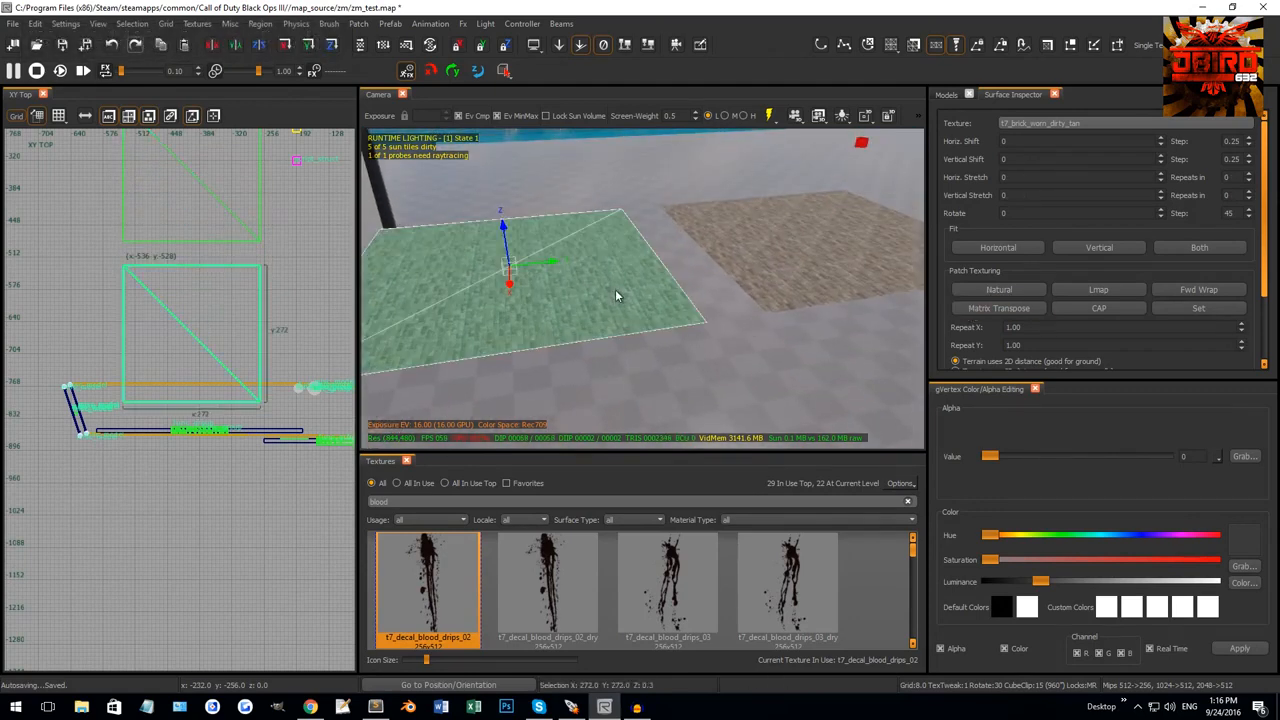
{"action": "left_click", "coordinate": [818, 243], "text": "shift"}
{"action": "right_click_drag", "start_coordinate": [800, 250], "coordinate": [748, 274]}
{"action": "key", "text": "v"}
{"action": "left_click_drag", "start_coordinate": [588, 187], "coordinate": [707, 237]}
{"action": "left_click_drag", "start_coordinate": [674, 312], "coordinate": [846, 390]}
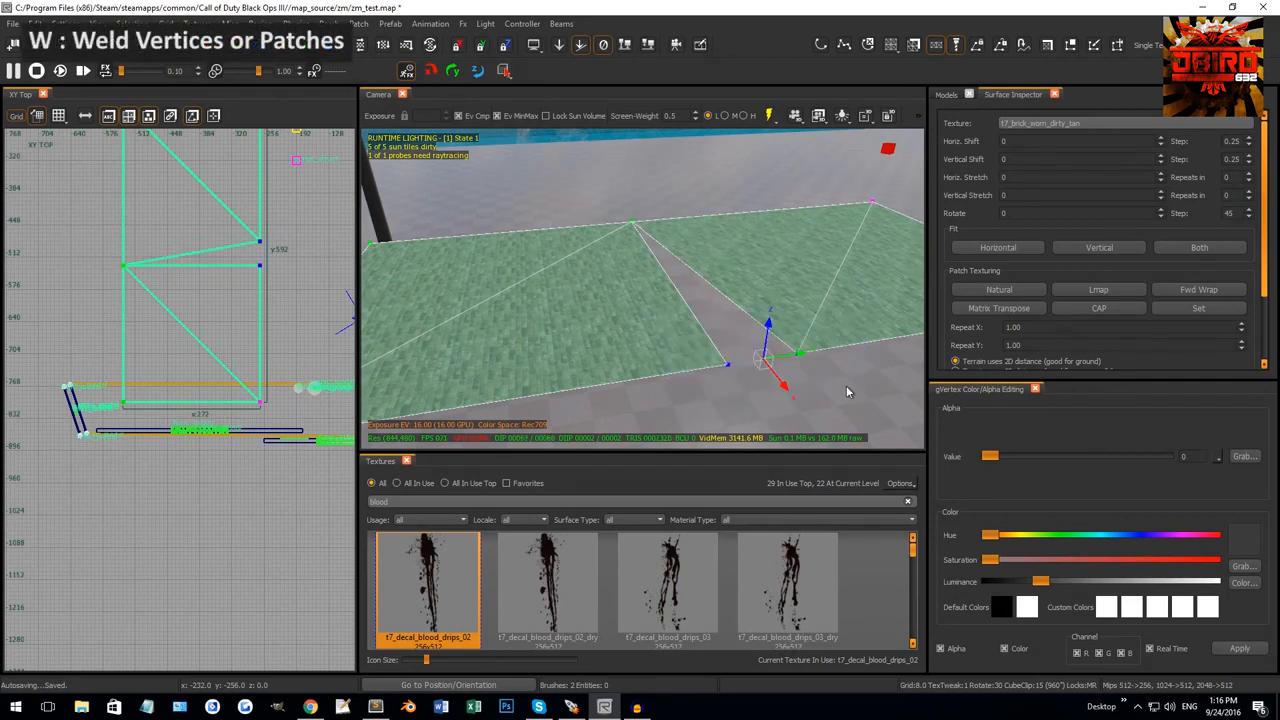
{"action": "key", "text": "w"}
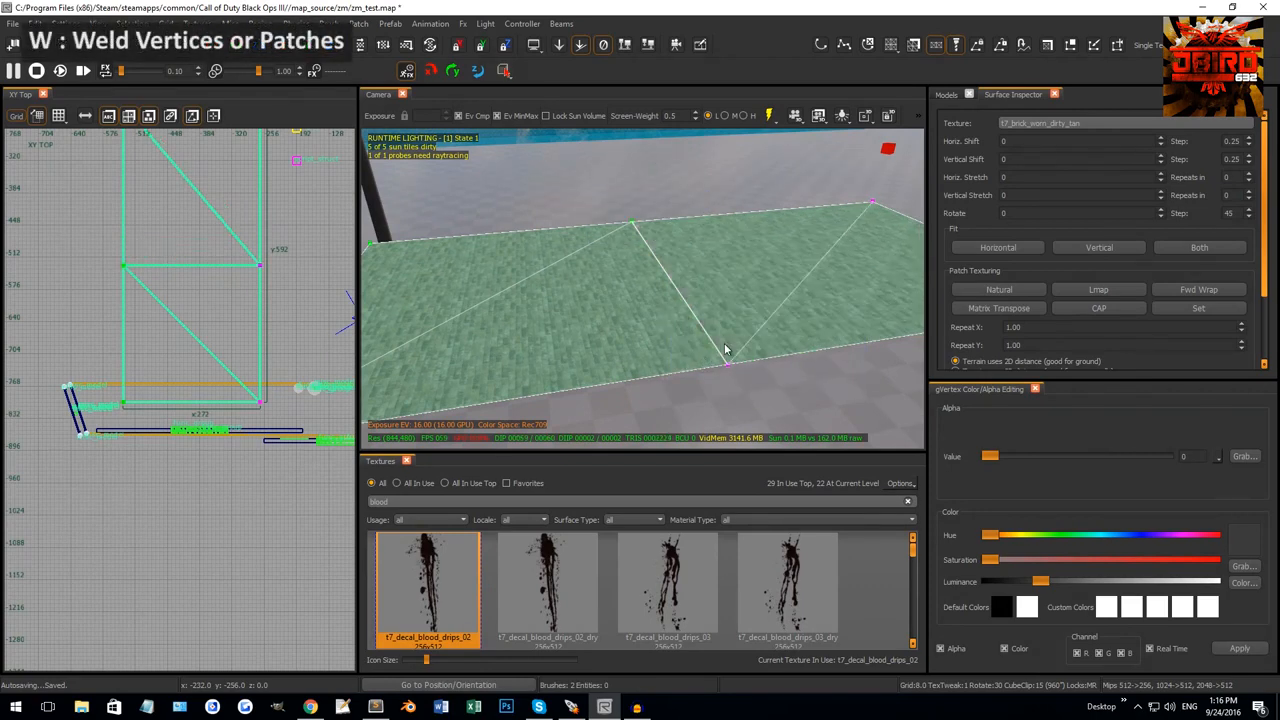
{"action": "key", "text": "Escape"}
{"action": "right_click_drag", "start_coordinate": [675, 337], "coordinate": [652, 330]}
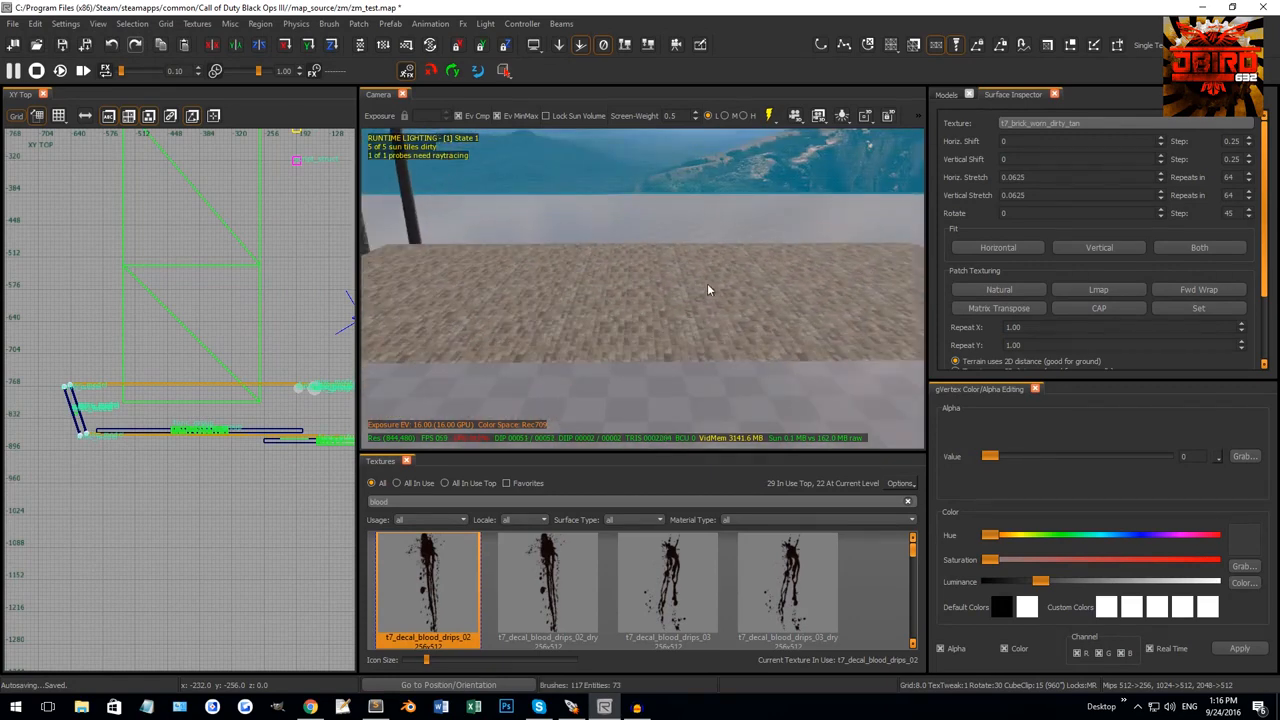
Weld both floor patches into one and set Natural texturing in the Surface Inspector.
{"action": "left_click", "coordinate": [609, 286], "text": "shift"}
{"action": "left_click", "coordinate": [774, 288], "text": "shift"}
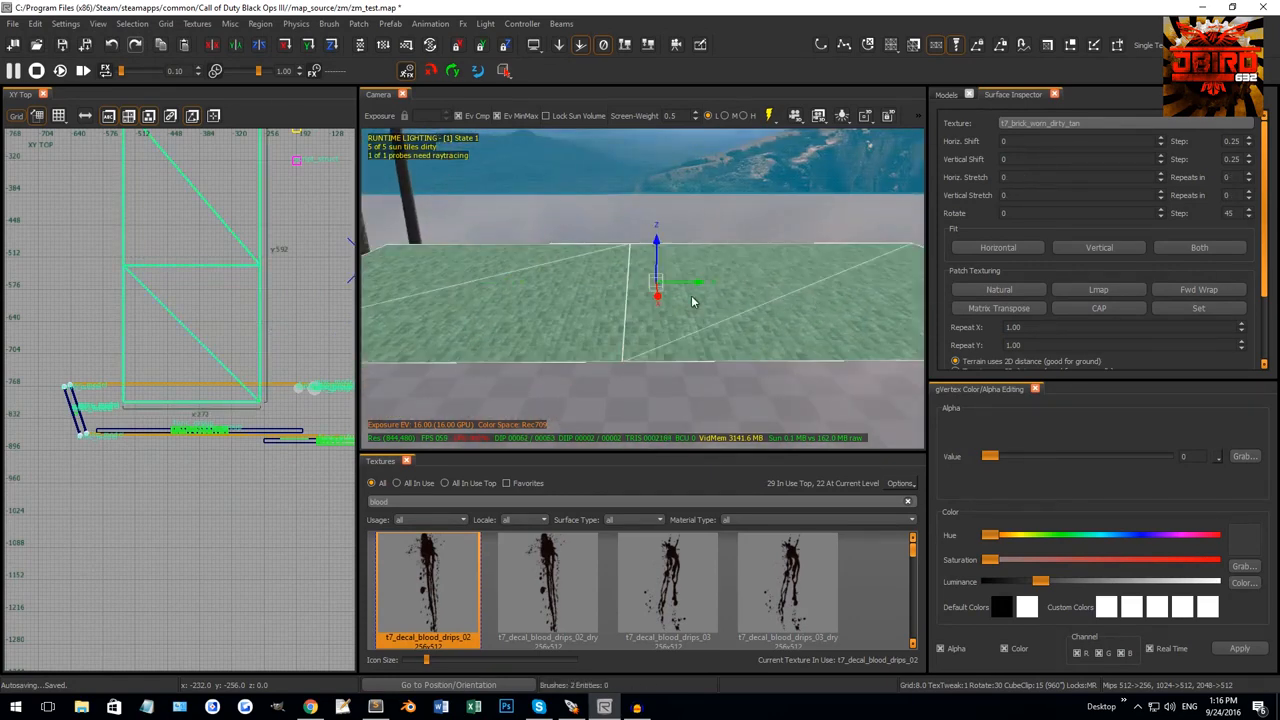
{"action": "key", "text": "w"}
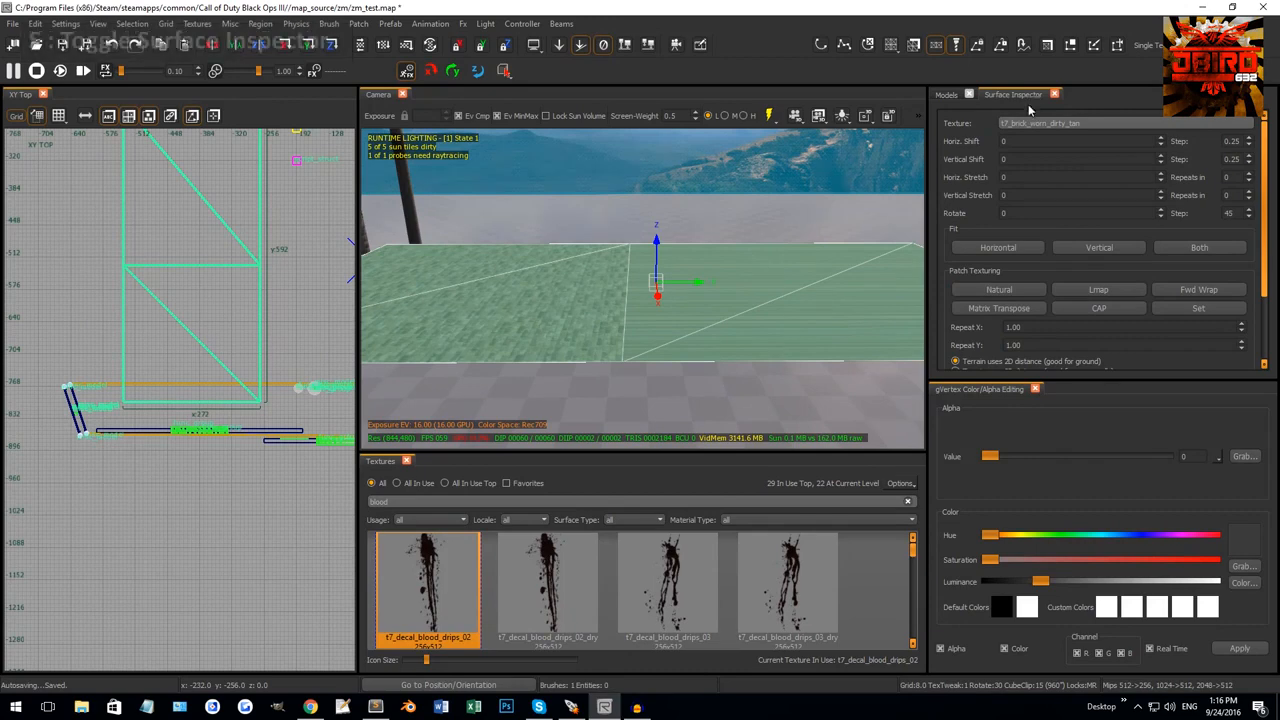
{"action": "key", "text": "s"}
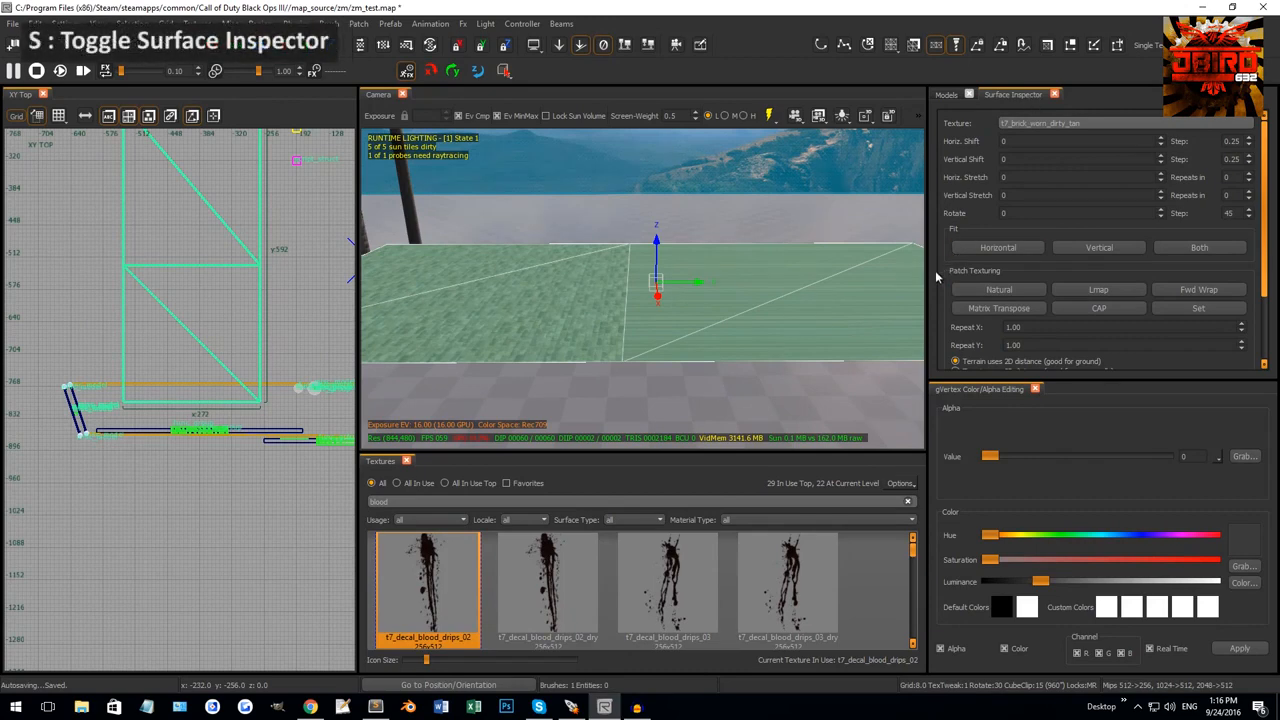
{"action": "left_click", "coordinate": [991, 288]}
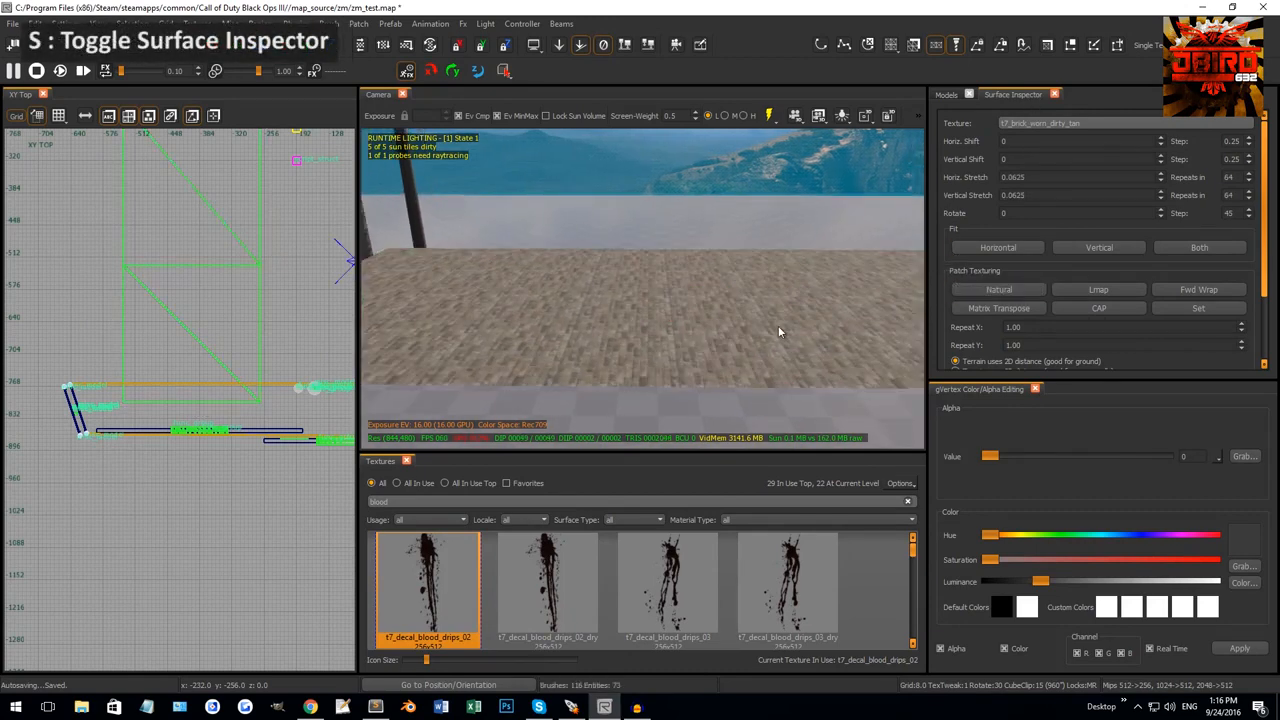
{"action": "left_click", "coordinate": [1098, 290]}
{"action": "left_click", "coordinate": [991, 289]}
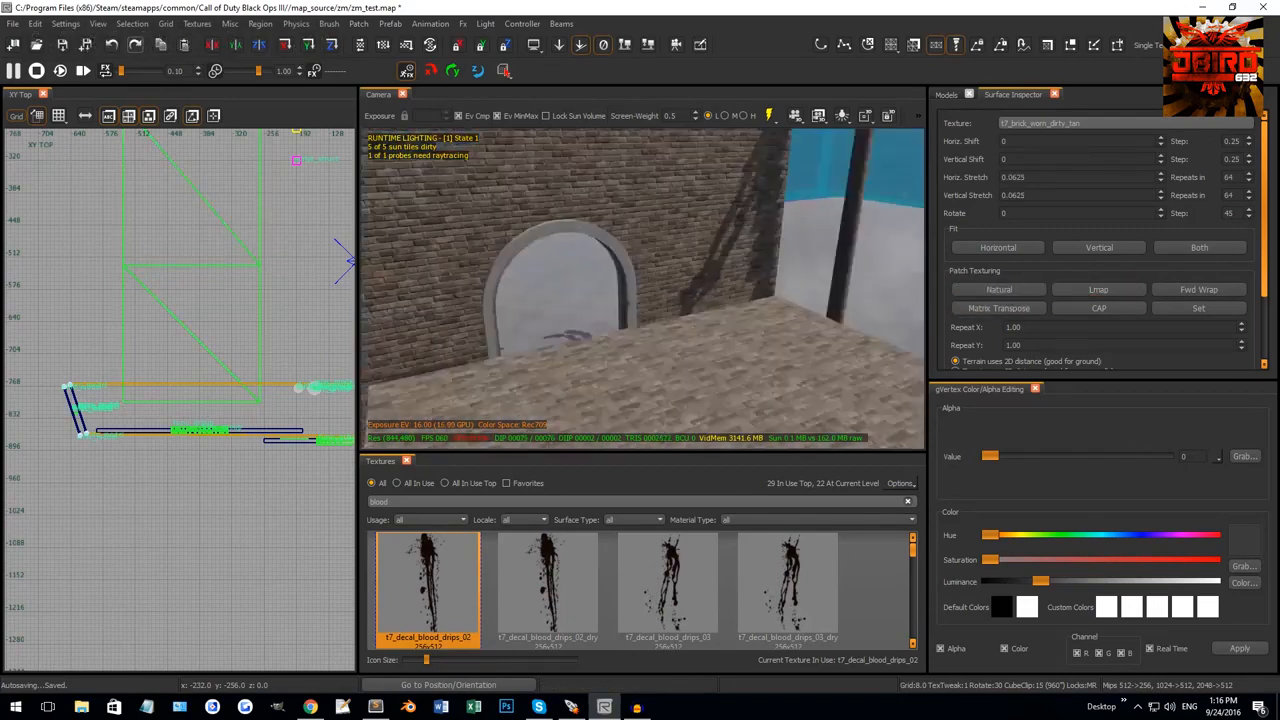
Remove an interior edge loop from the merged floor patch with Ctrl+Shift+Q.
{"action": "right_click_drag", "start_coordinate": [715, 290], "coordinate": [666, 297]}
{"action": "left_click", "coordinate": [731, 304], "text": "shift"}
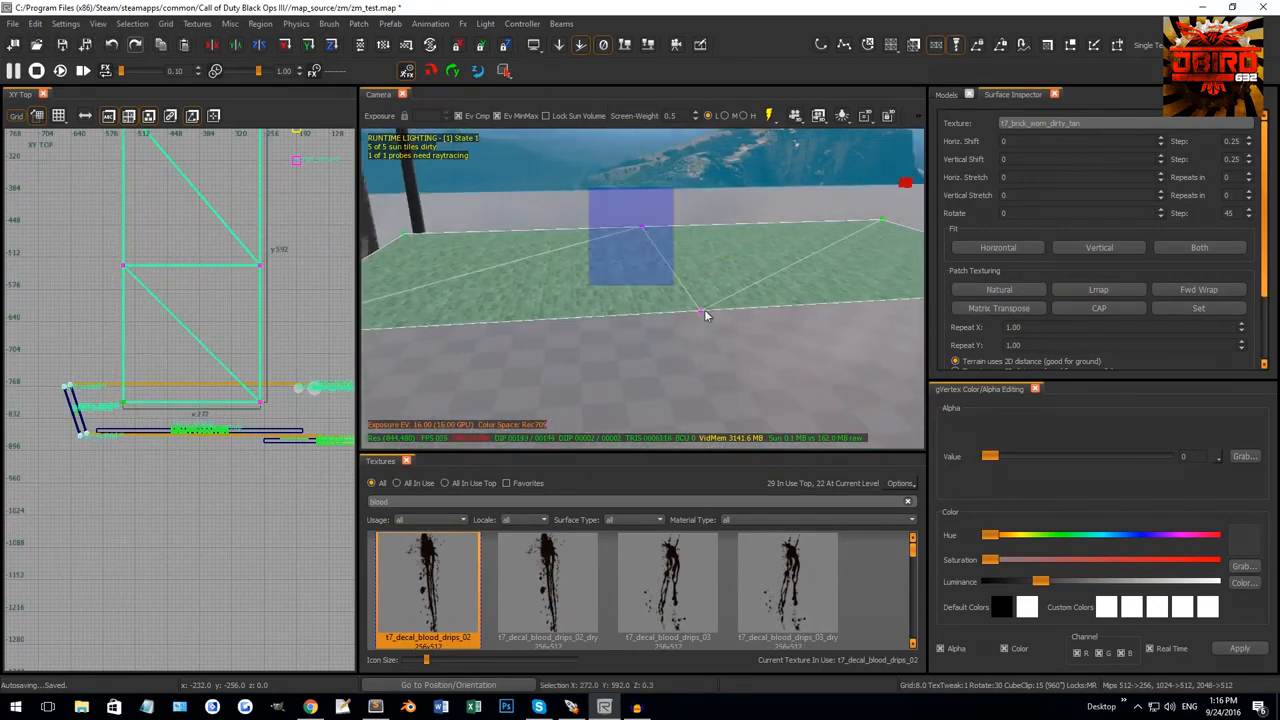
{"action": "key", "text": "ctrl+shift+q"}
{"action": "right_click_drag", "start_coordinate": [723, 327], "coordinate": [690, 276]}
{"action": "key", "text": "Escape"}
{"action": "left_click", "coordinate": [713, 318], "text": "shift"}
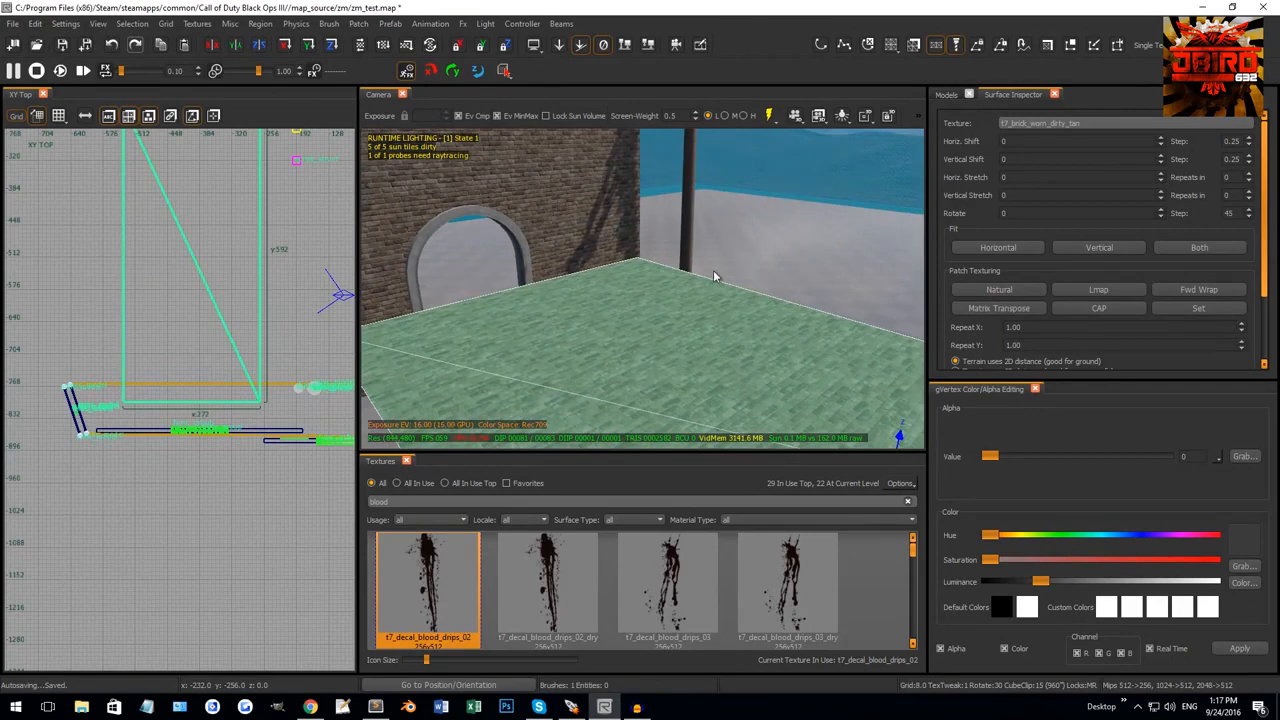
Restore the deleted floor block and convert it into a cylinder patch primitive.
{"action": "key", "text": "BackSpace"}
{"action": "key", "text": "ctrl+z"}
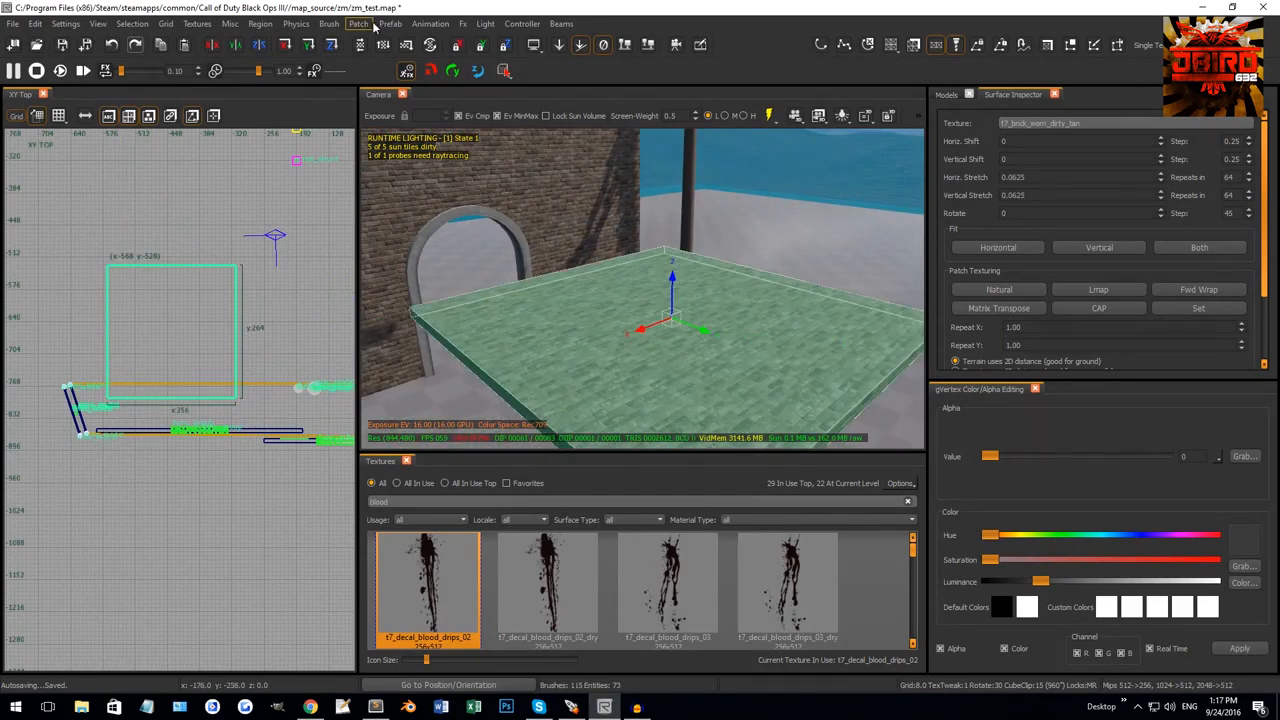
{"action": "left_click", "coordinate": [390, 23]}
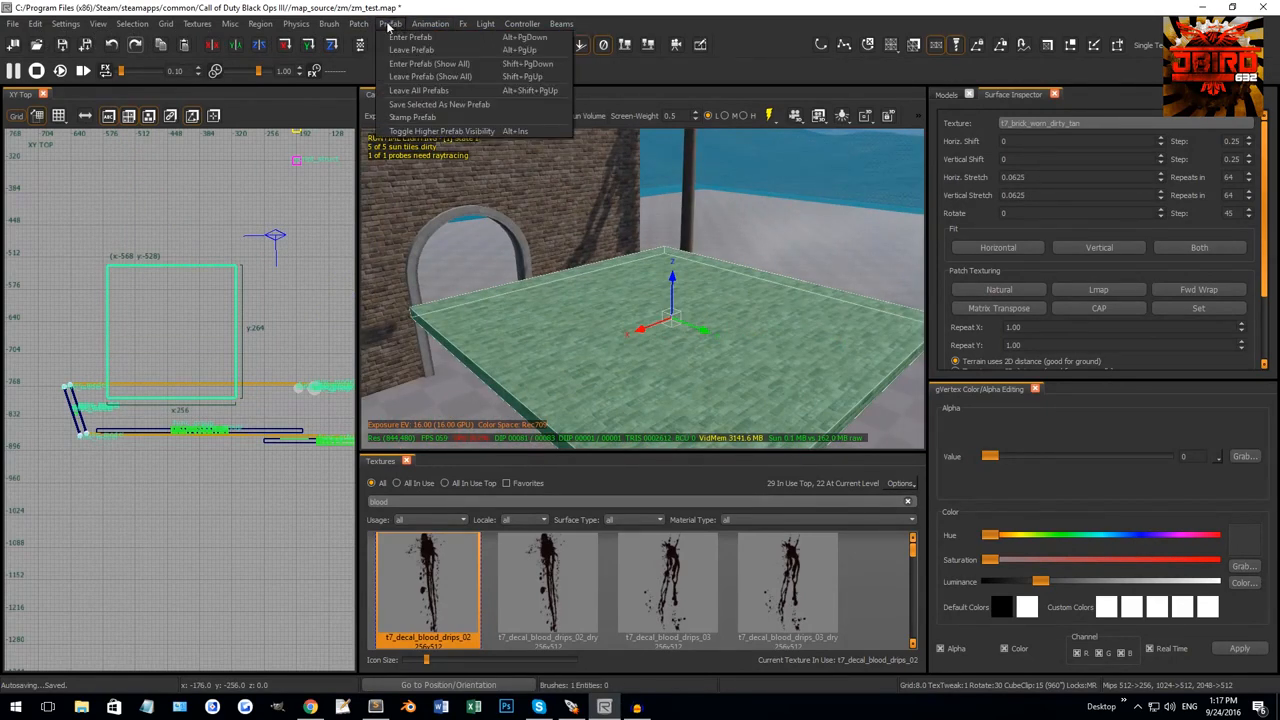
{"action": "left_click", "coordinate": [393, 24]}
{"action": "left_click", "coordinate": [358, 23]}
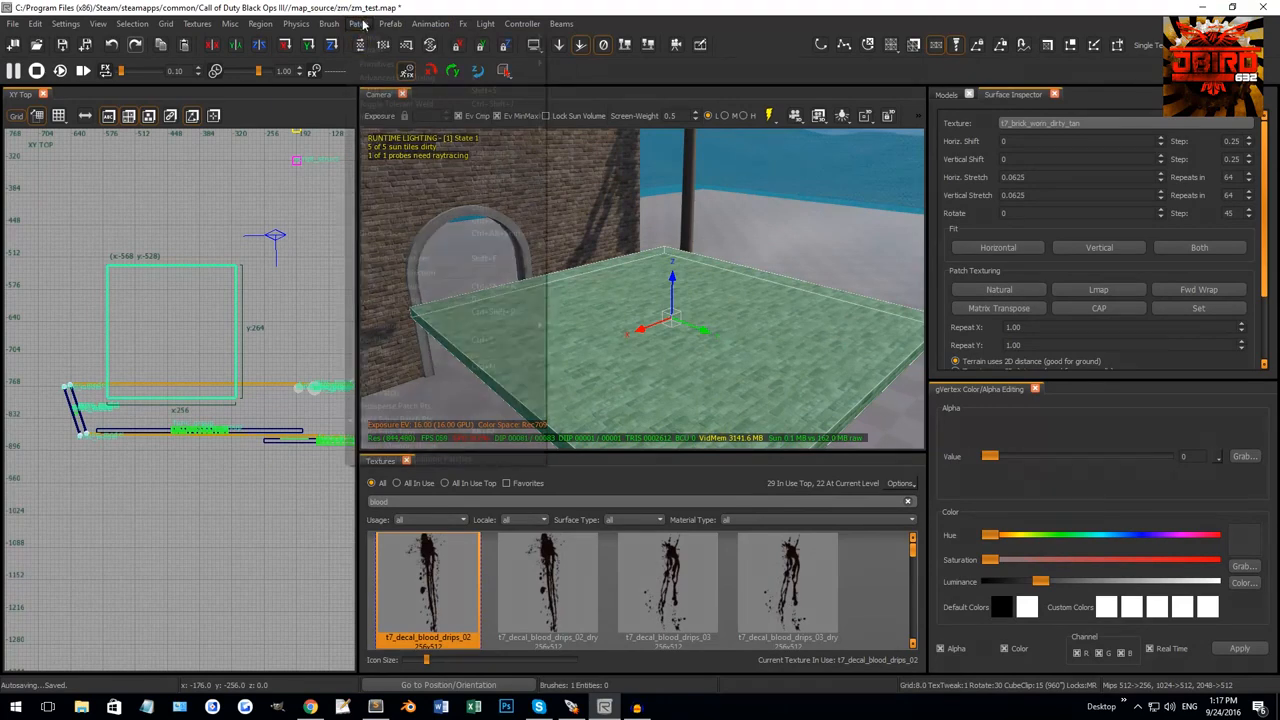
{"action": "mouse_move", "coordinate": [450, 64]}
{"action": "left_click", "coordinate": [577, 116]}
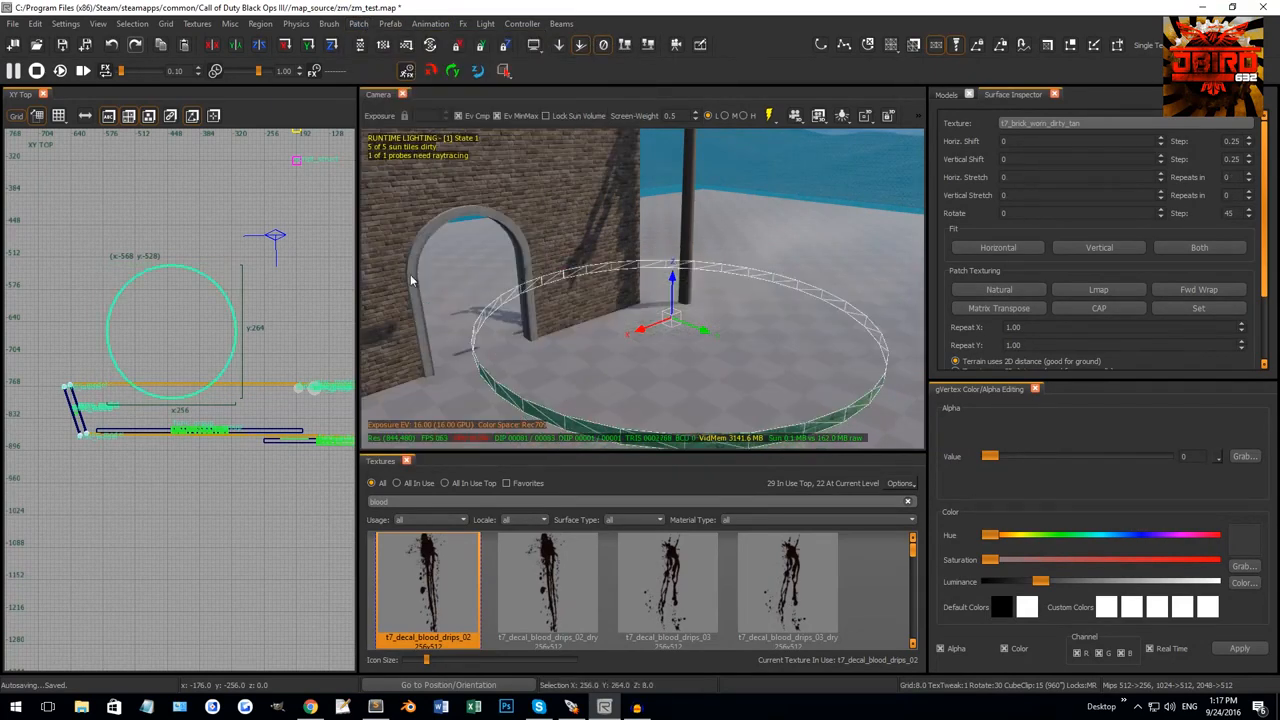
Stretch the cylinder upward in the front view into a tall shape.
{"action": "key", "text": "ctrl+Tab"}
{"action": "scroll", "coordinate": [193, 379], "scroll_direction": "up", "scroll_amount": 2}
{"action": "left_click_drag", "start_coordinate": [193, 384], "coordinate": [203, 273]}
{"action": "scroll", "coordinate": [210, 300], "scroll_direction": "down", "scroll_amount": 2}
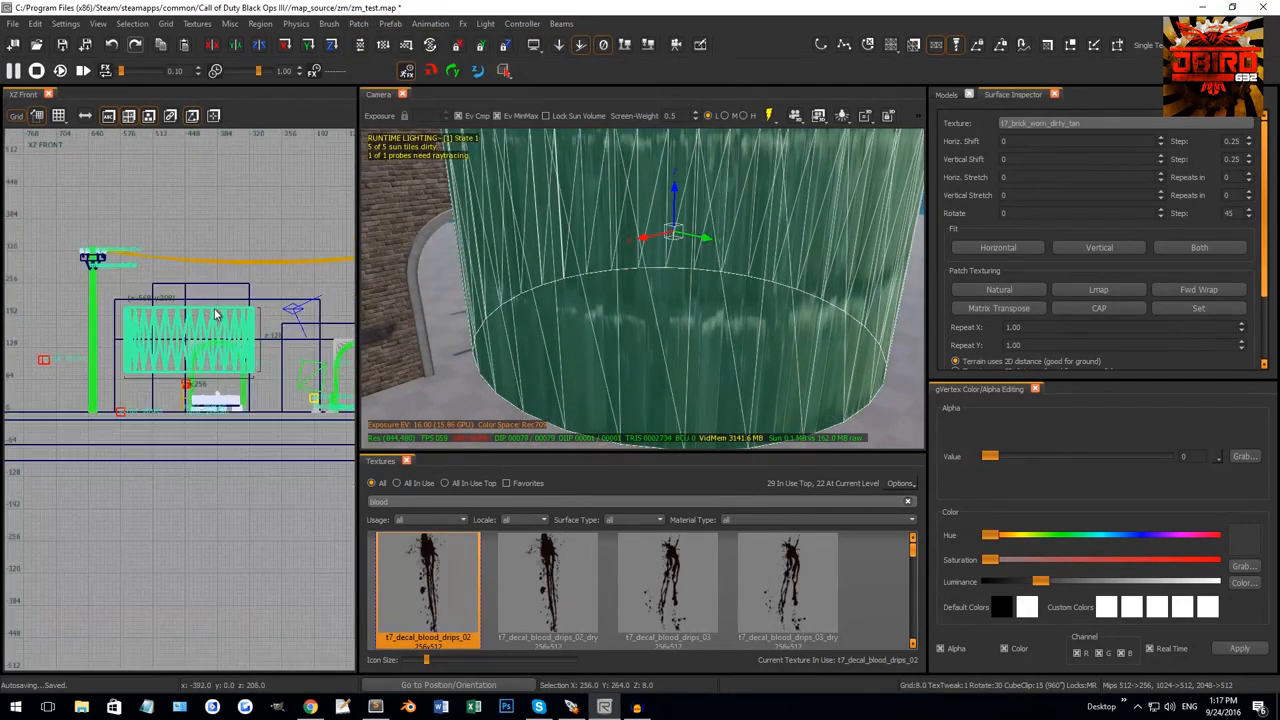
{"action": "right_click_drag", "start_coordinate": [666, 265], "coordinate": [637, 280]}
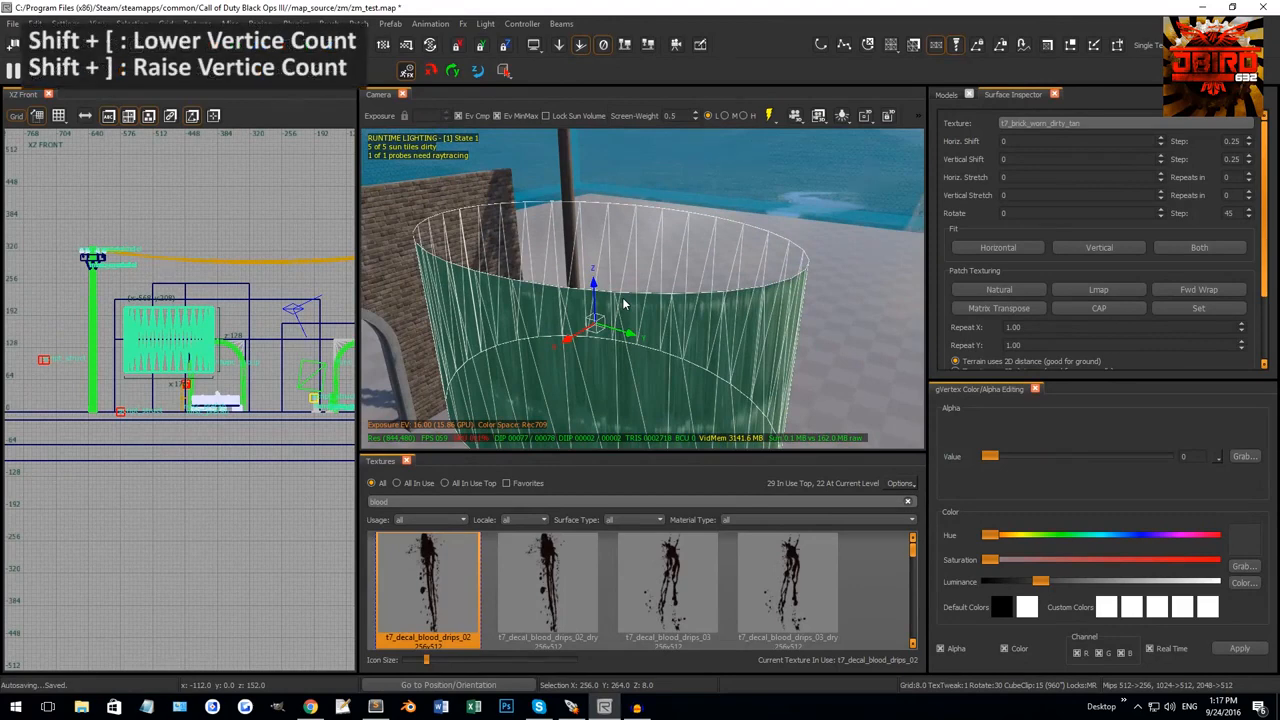
Lower and raise the cylinder's segment count twice with Shift+[ and Shift+].
{"action": "key", "text": "shift+bracketleft"}
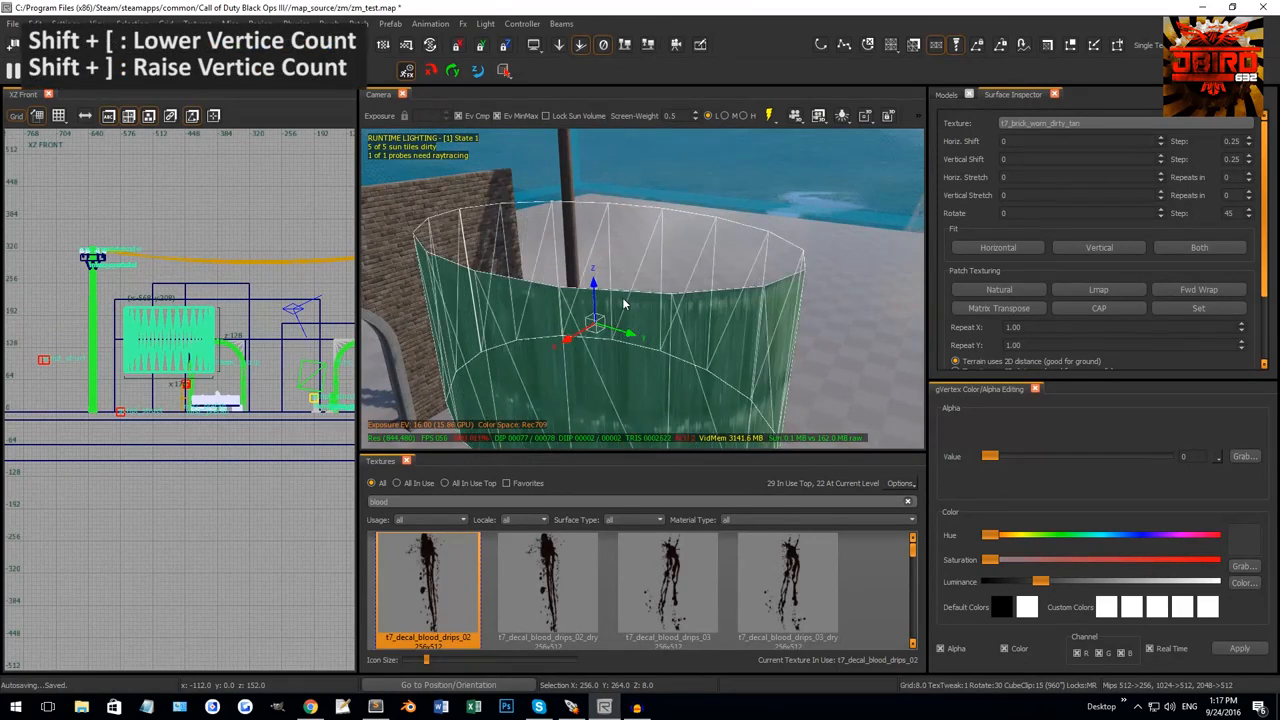
{"action": "key", "text": "shift+bracketright"}
{"action": "key", "text": "shift+bracketright"}
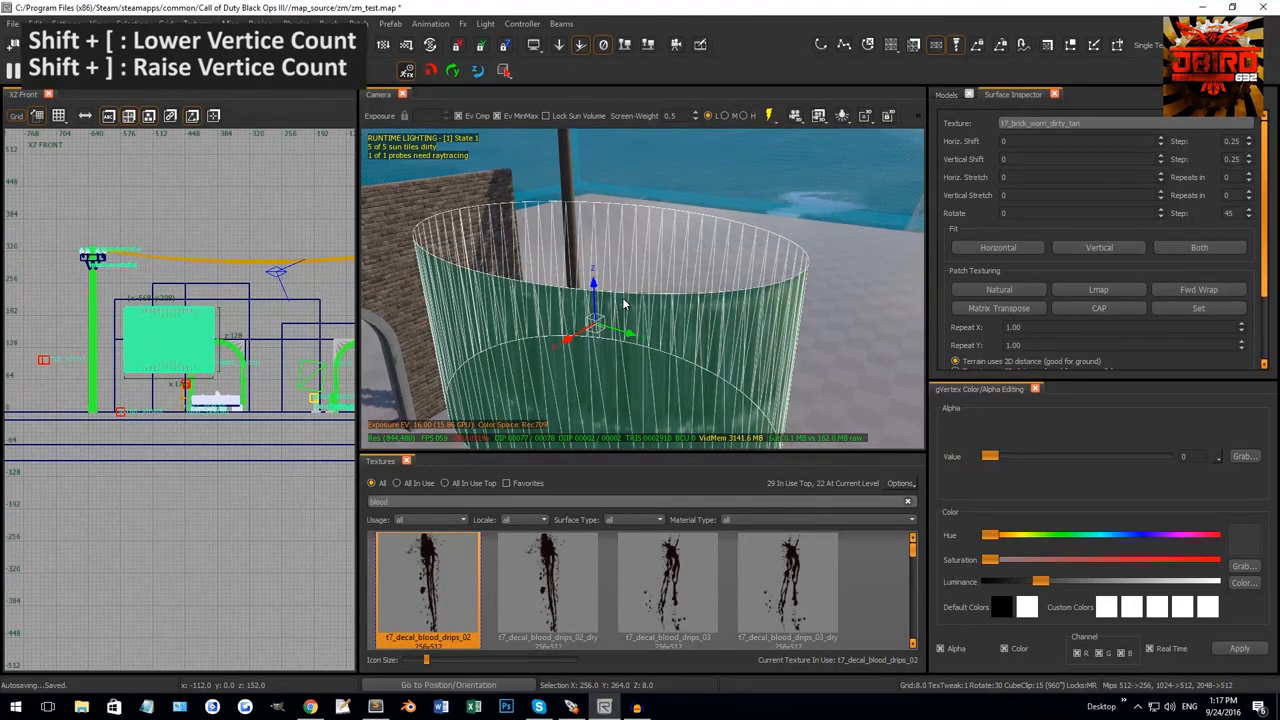
{"action": "key", "text": "shift+bracketleft"}
{"action": "key", "text": "shift+bracketleft"}
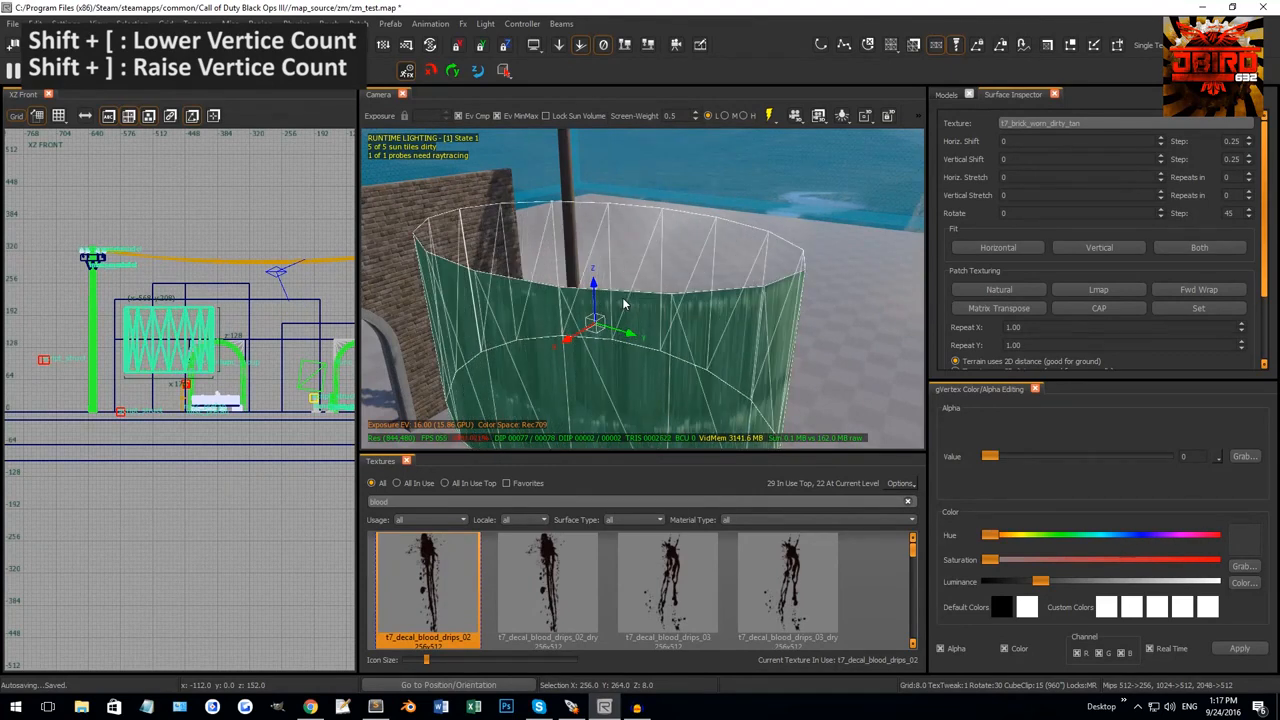
{"action": "key", "text": "shift+bracketright"}
{"action": "key", "text": "shift+bracketright"}
{"action": "key", "text": "shift+bracketright"}
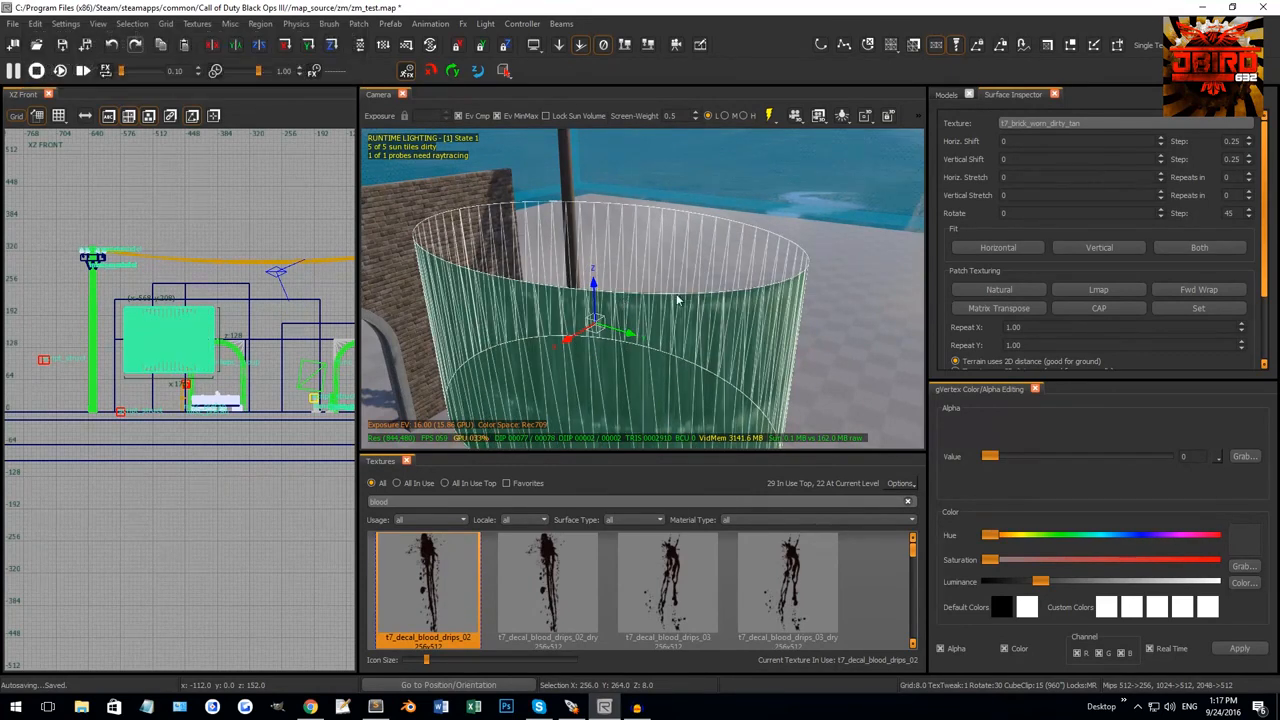
Delete the cylinder patch and bring the camera back to the brick wall.
{"action": "key", "text": "Escape"}
{"action": "left_click", "coordinate": [670, 310]}
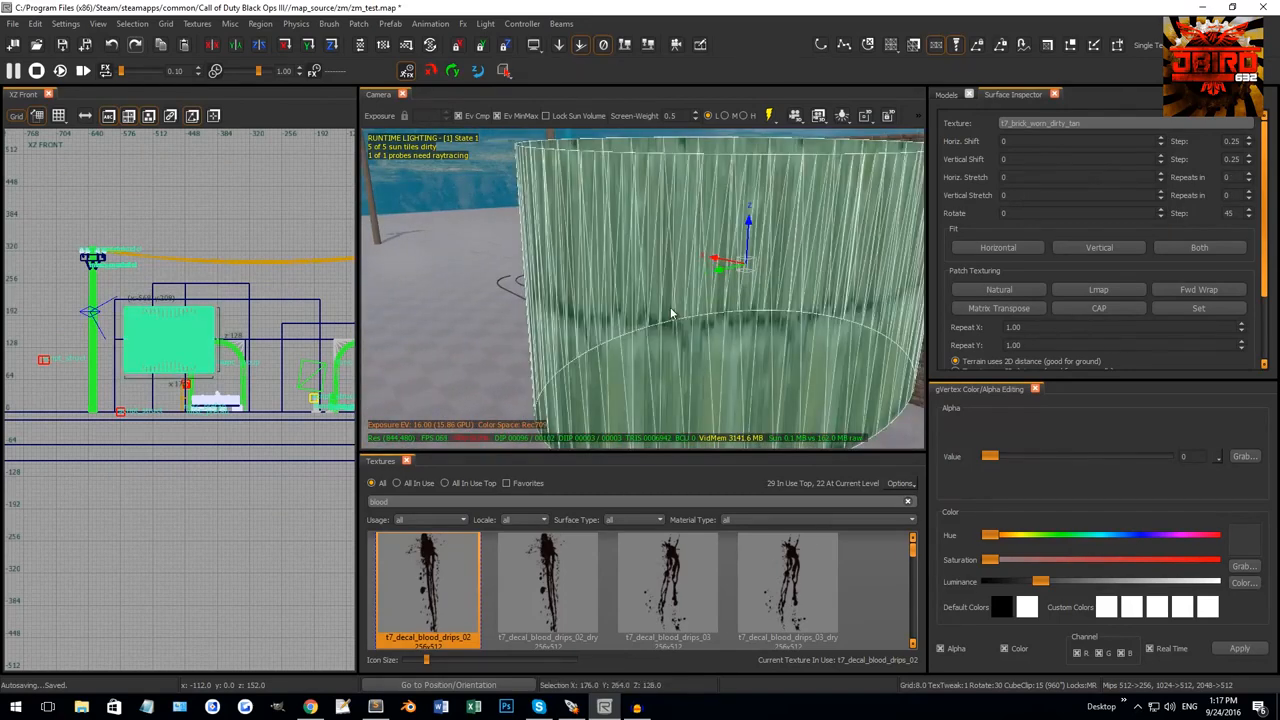
{"action": "key", "text": "BackSpace"}
{"action": "right_click_drag", "start_coordinate": [670, 310], "coordinate": [644, 270]}
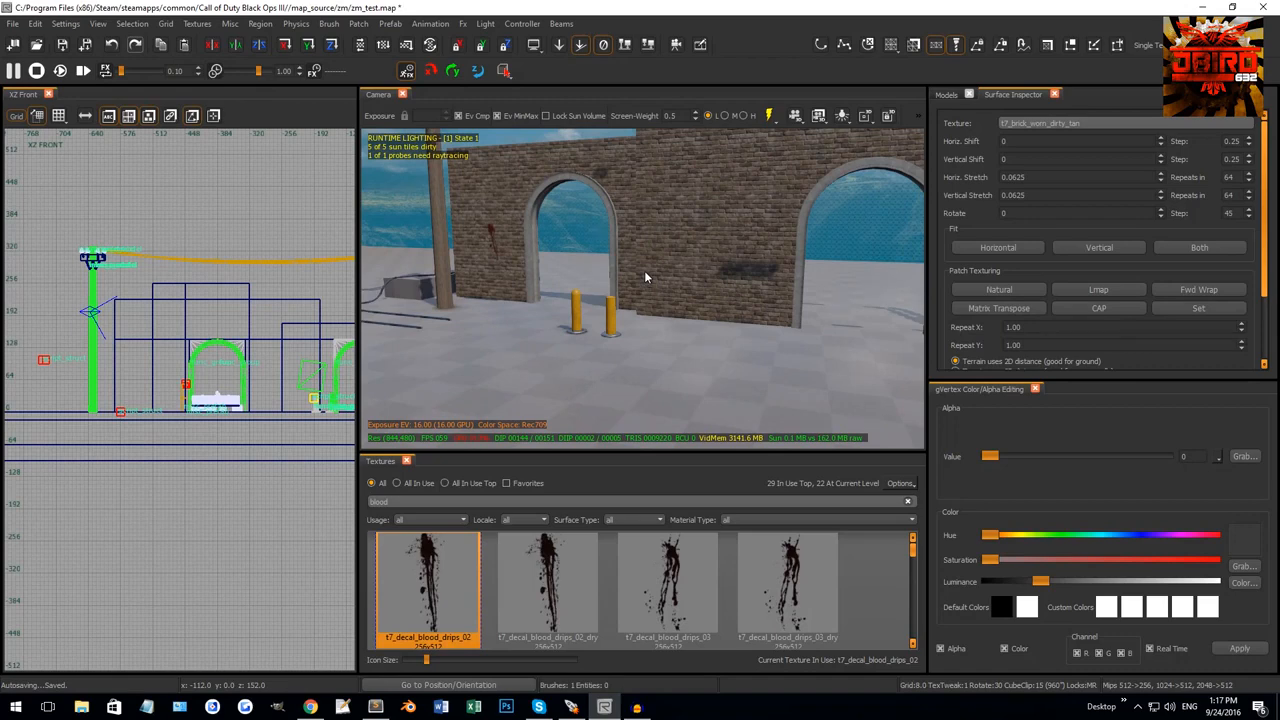